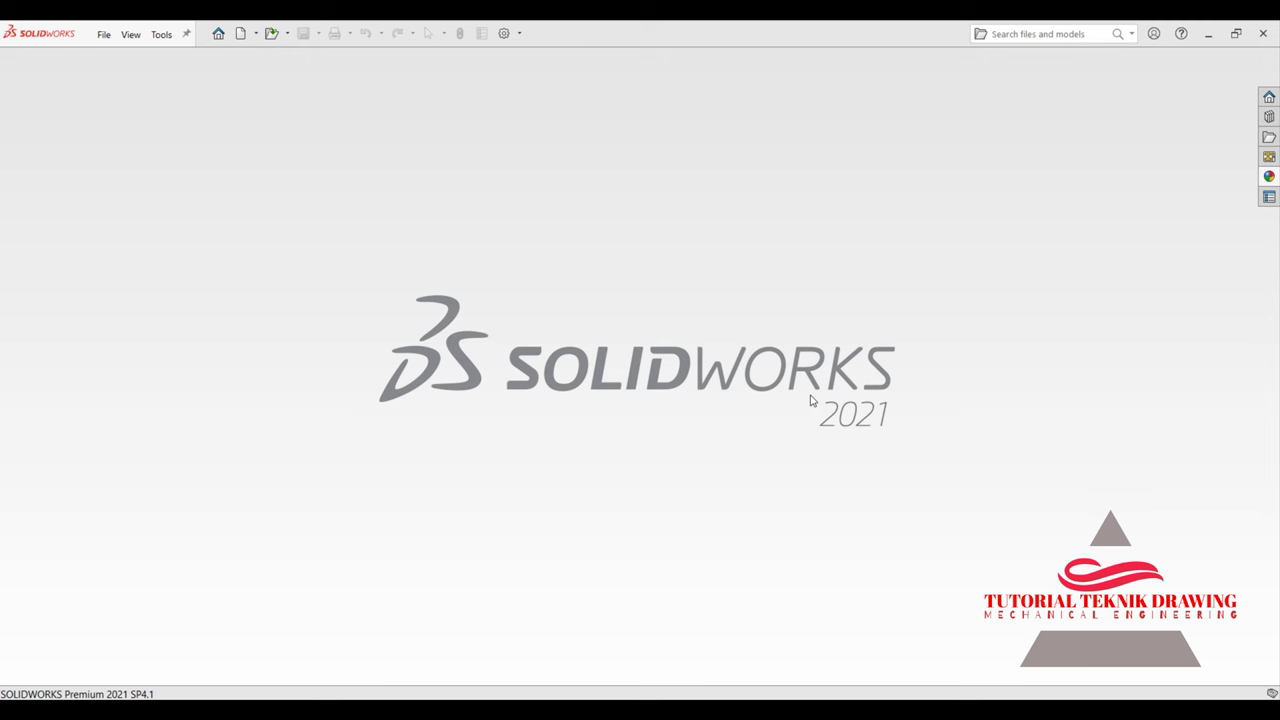
Step: Create a new blank part document (Part2) from the Welcome dialog
click(221, 32)
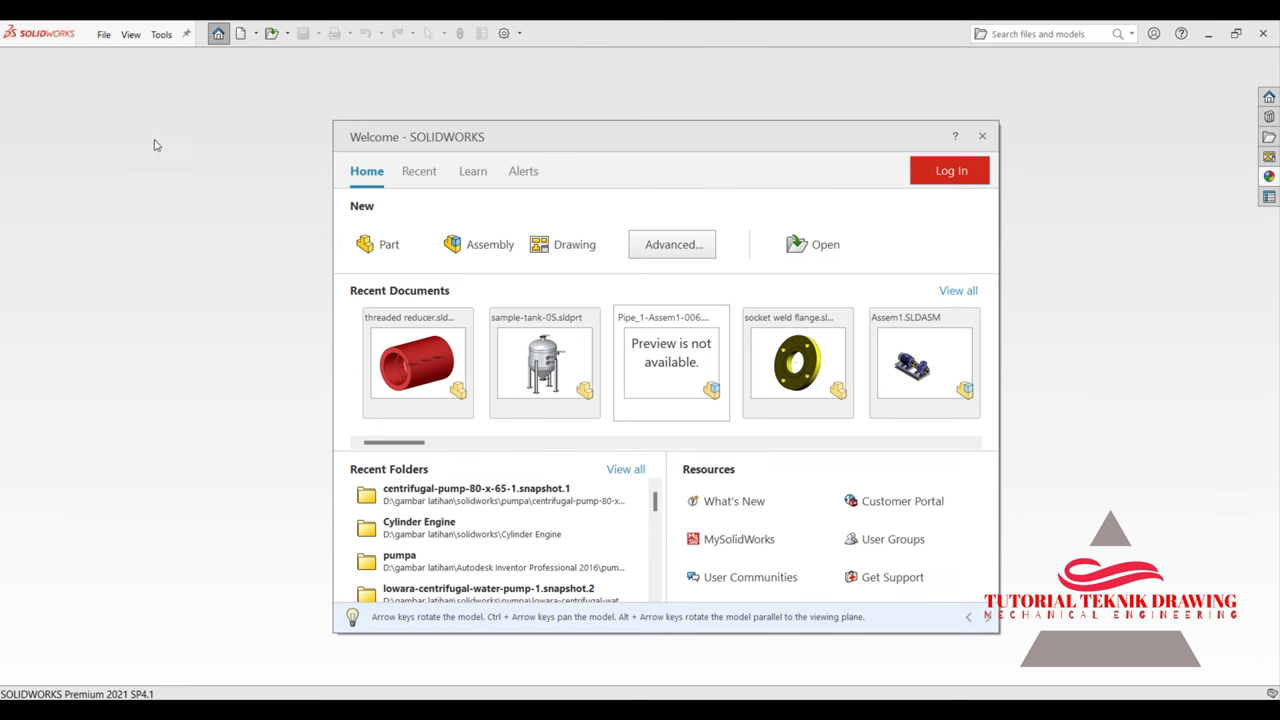
click(389, 245)
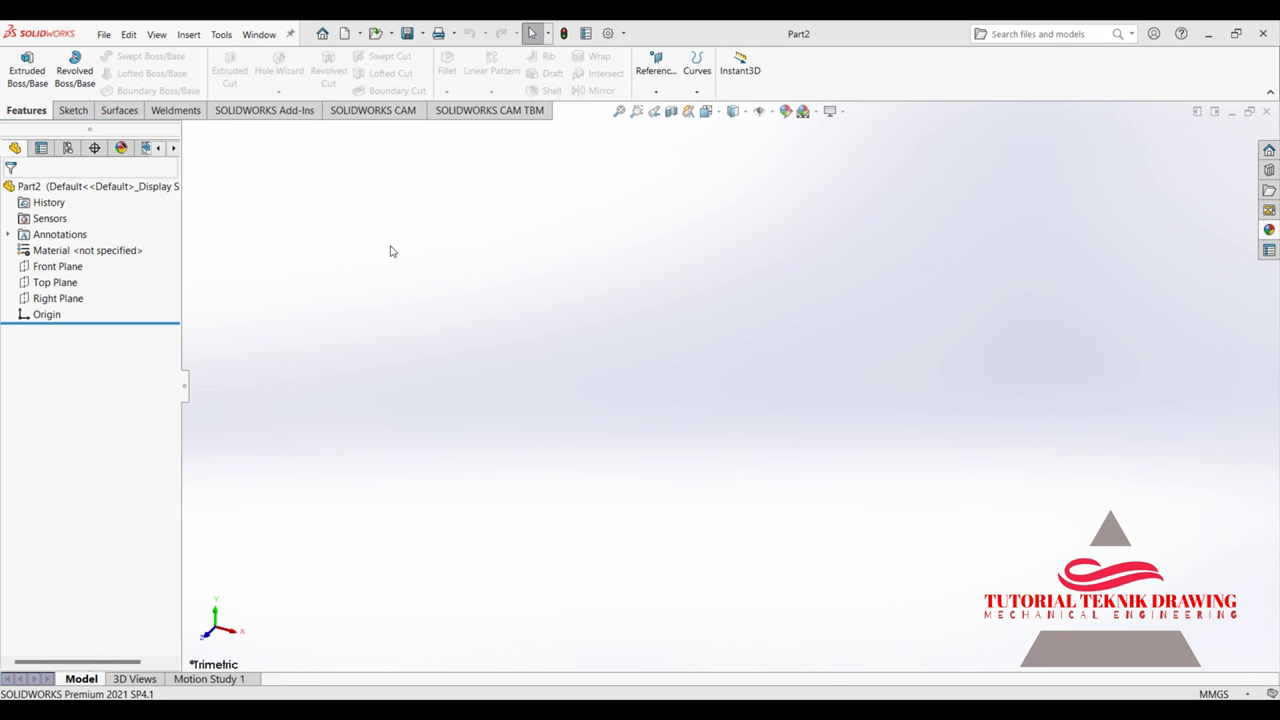
Step: Start a sketch on the Front Plane, viewed normal to it
click(60, 266)
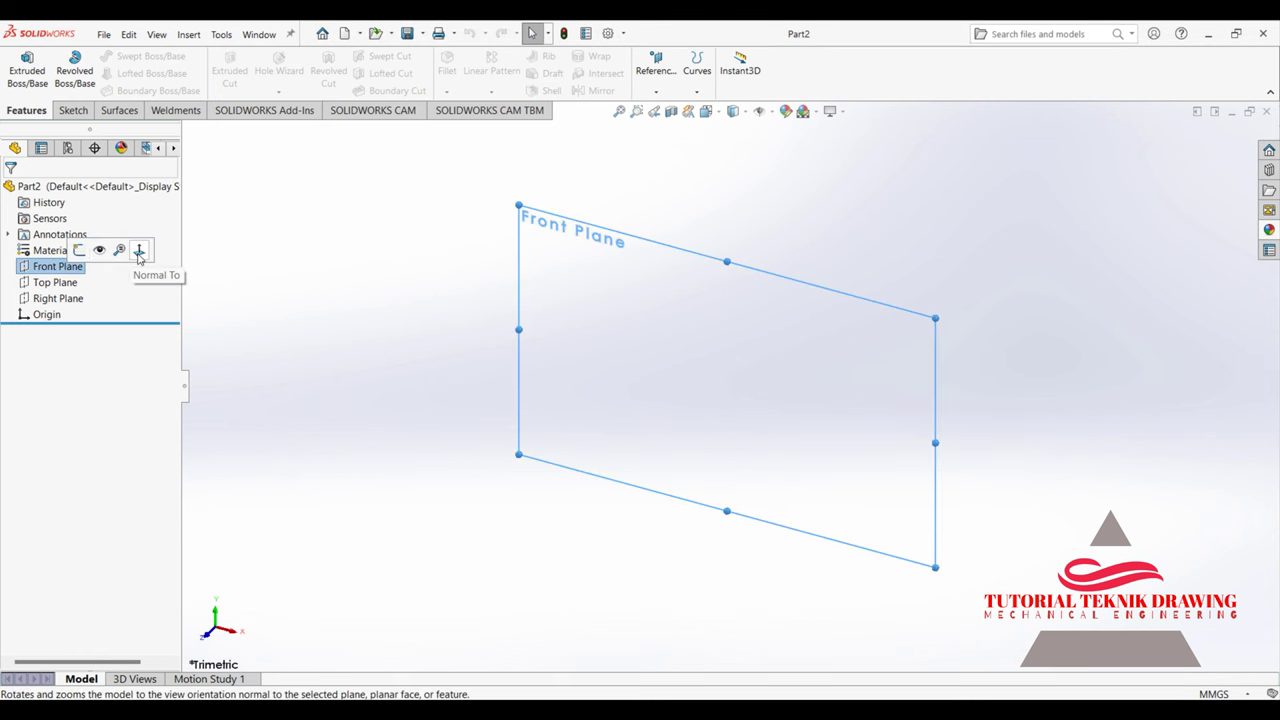
click(137, 249)
click(73, 110)
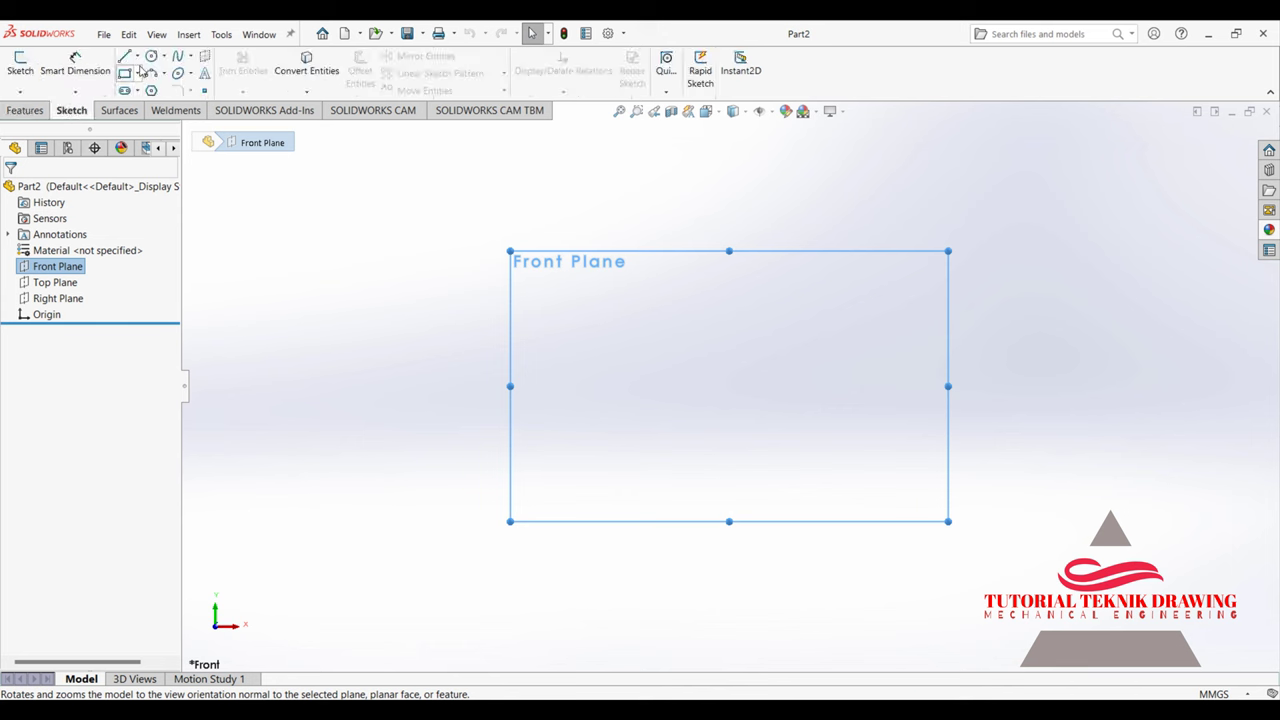
Step: Draw outer, middle and inner circles all centred on the origin
click(151, 56)
click(730, 386)
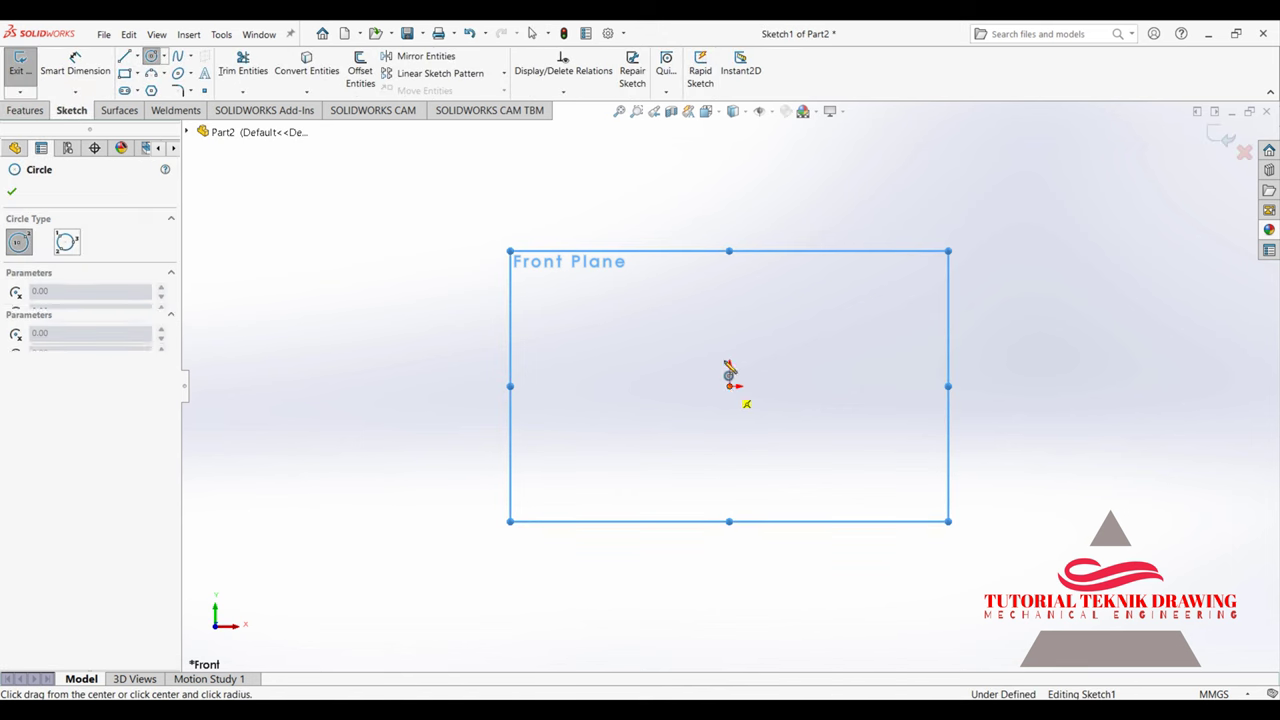
click(877, 386)
click(730, 386)
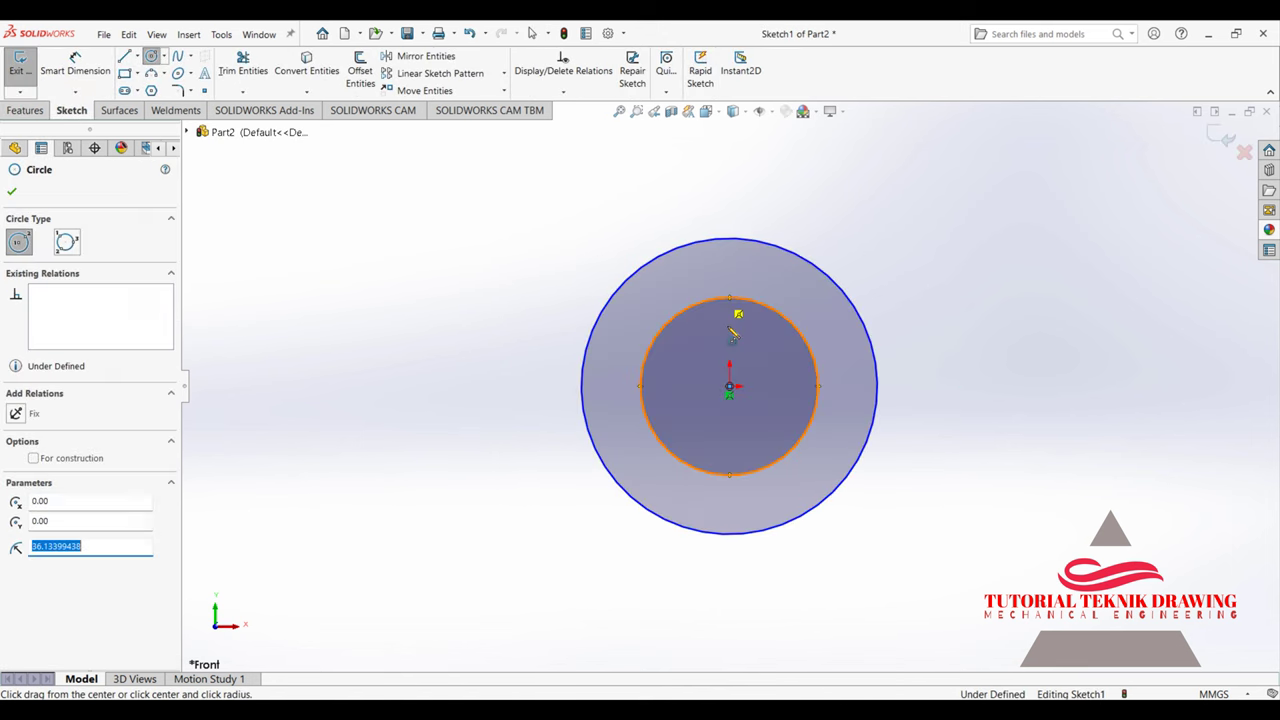
click(730, 298)
click(730, 386)
click(730, 342)
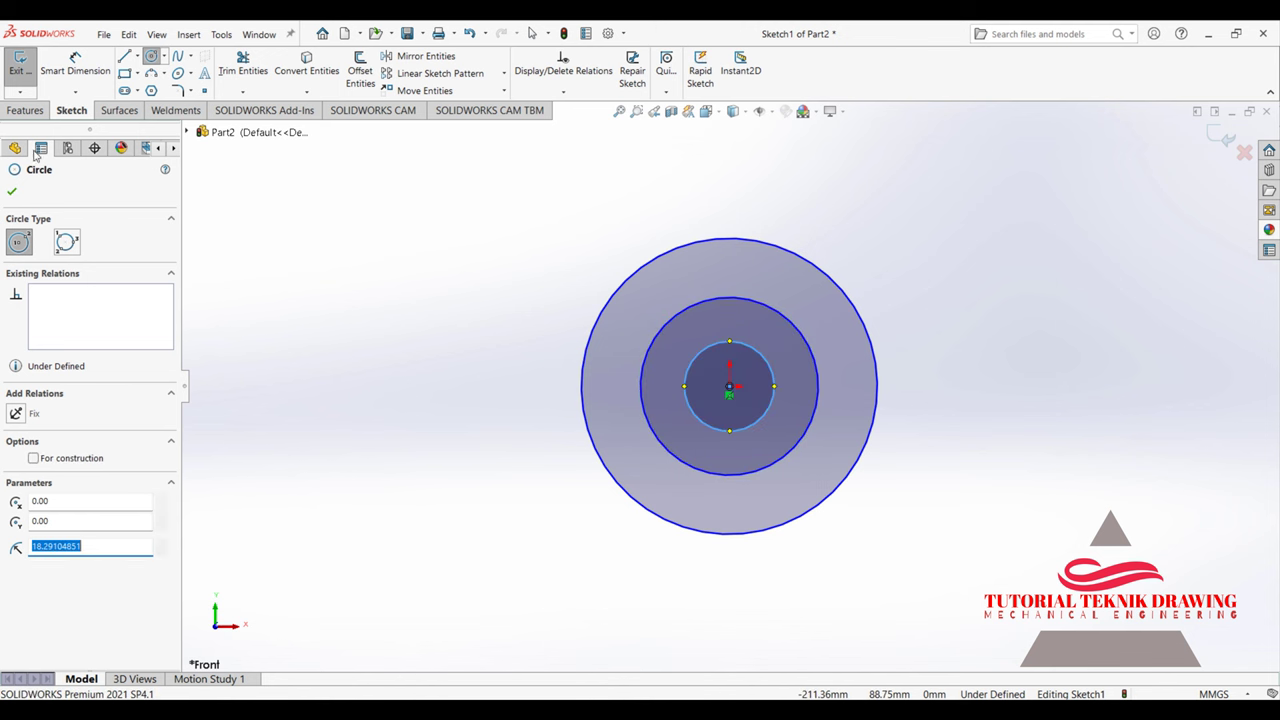
key(Escape)
click(55, 66)
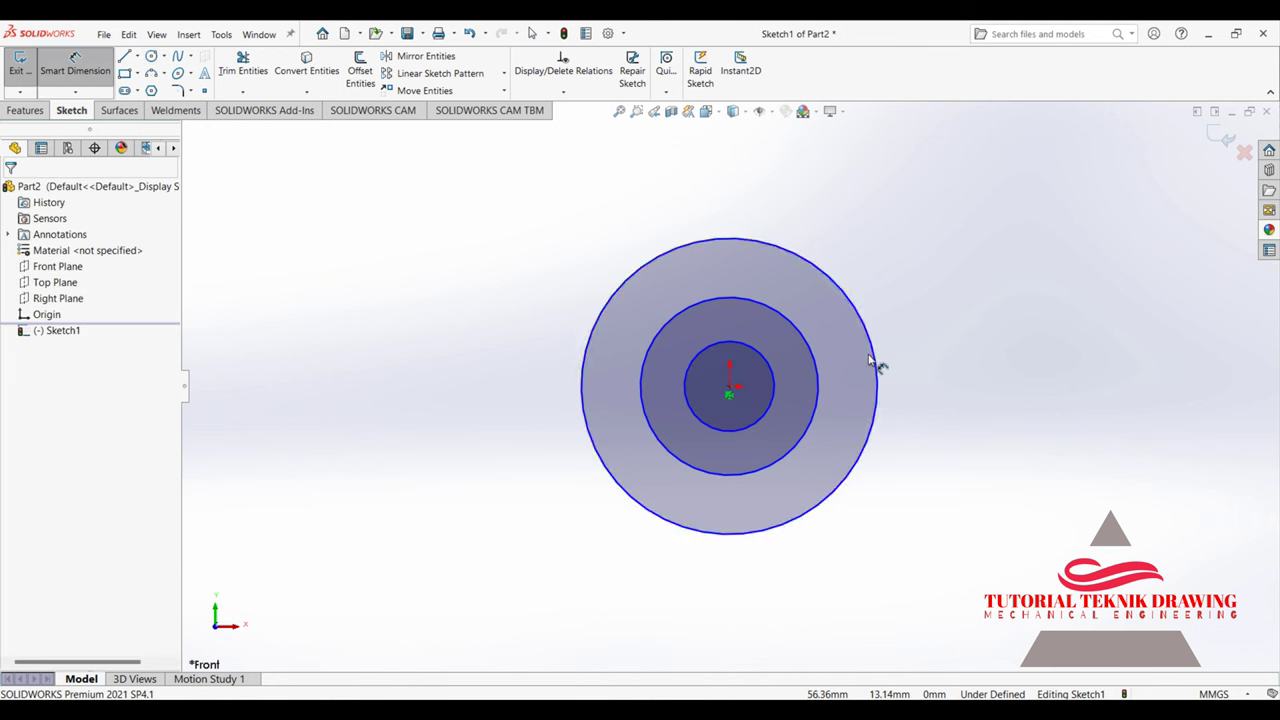
Step: Dimension the outer circle at 50 mm and the middle circle at 30 mm diameter
click(877, 362)
click(955, 349)
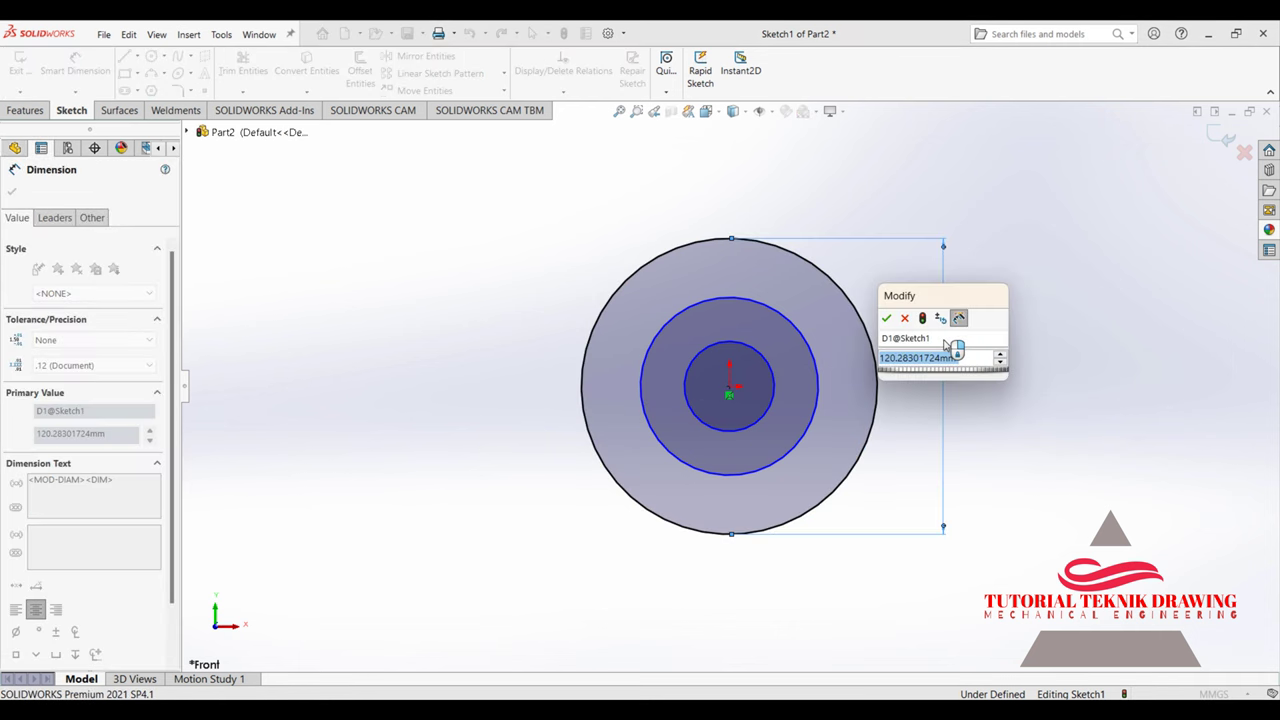
text(50)
click(886, 318)
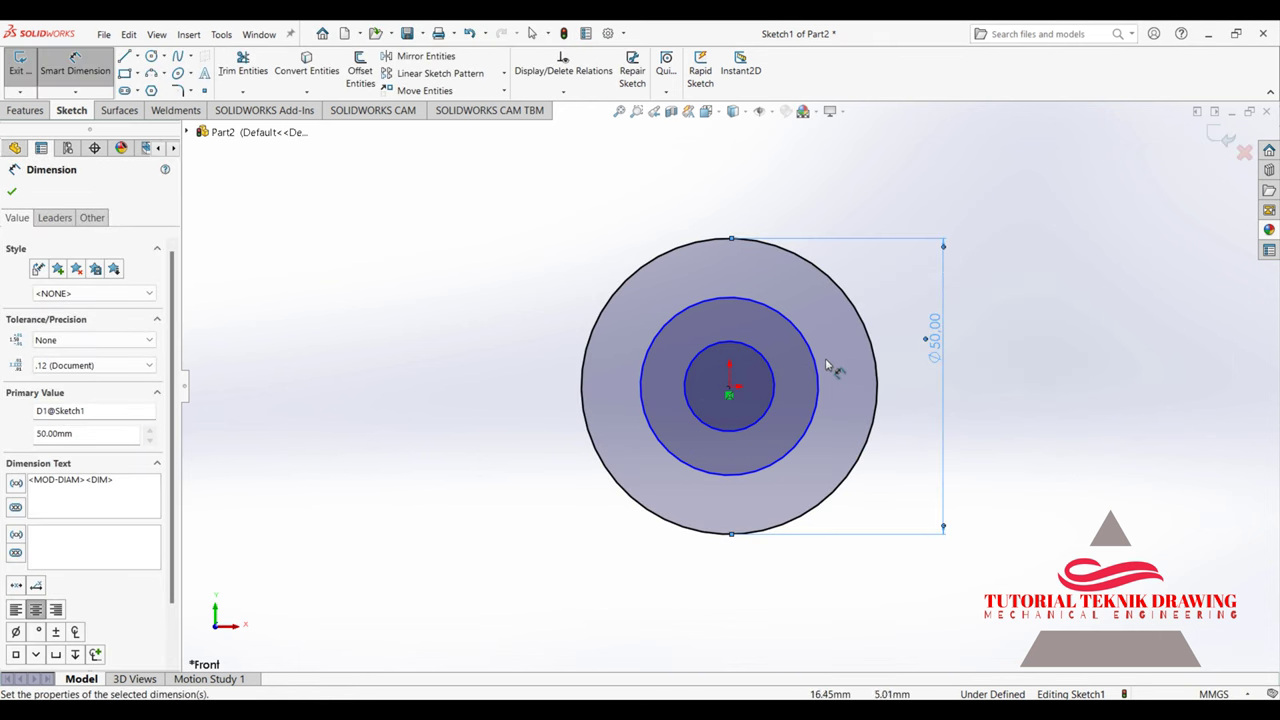
click(818, 382)
click(1040, 343)
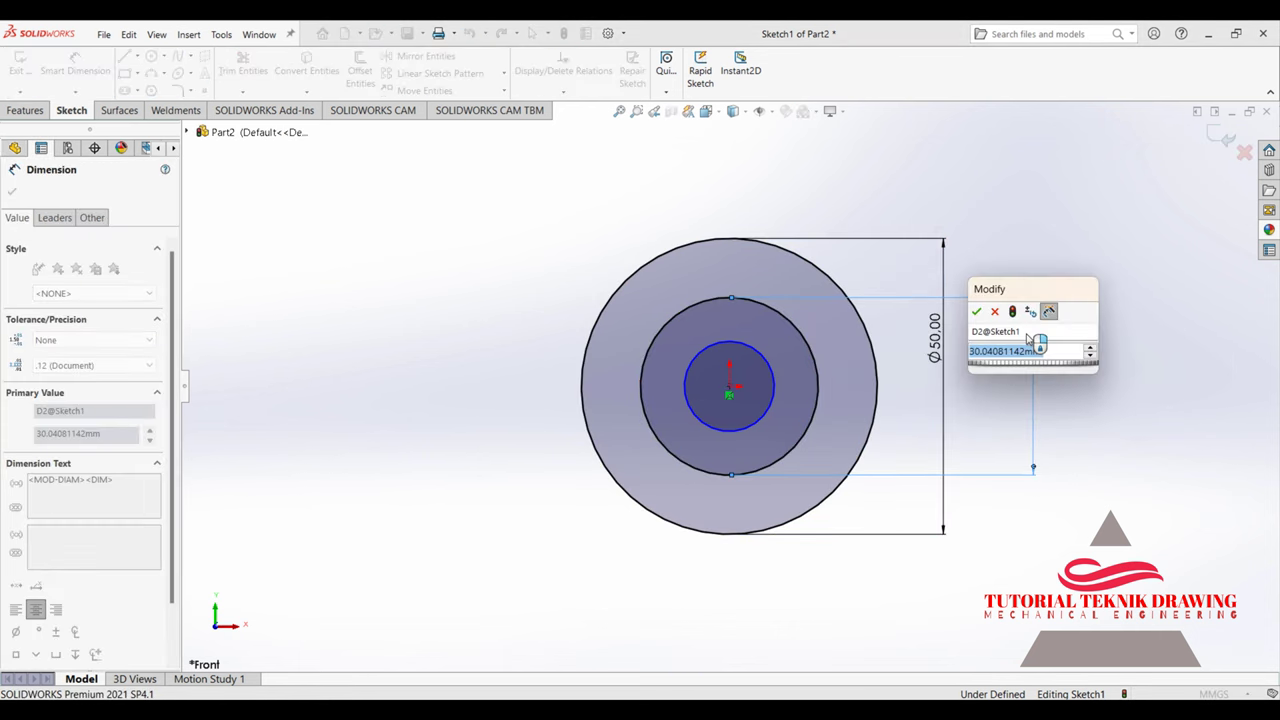
text(3)
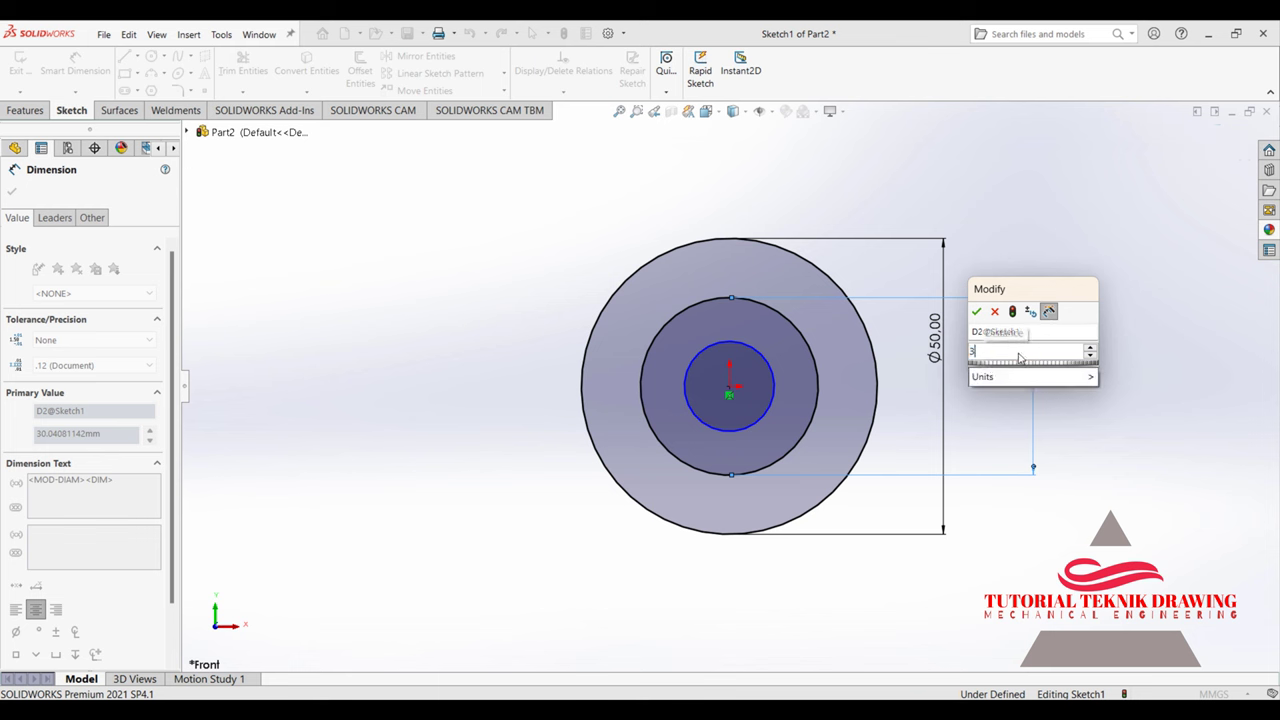
text(0)
key(Return)
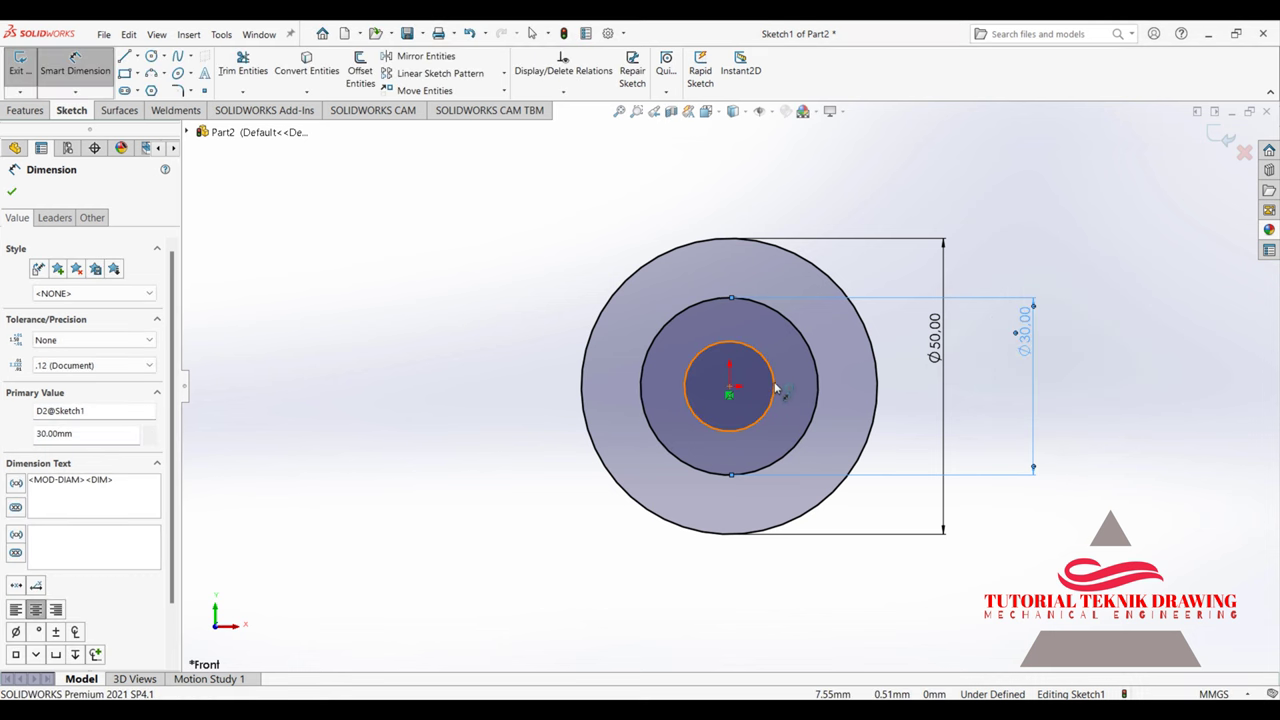
Step: Give the inner circle a 34 mm diameter, leaving Sketch1 fully defined
click(775, 395)
click(1083, 383)
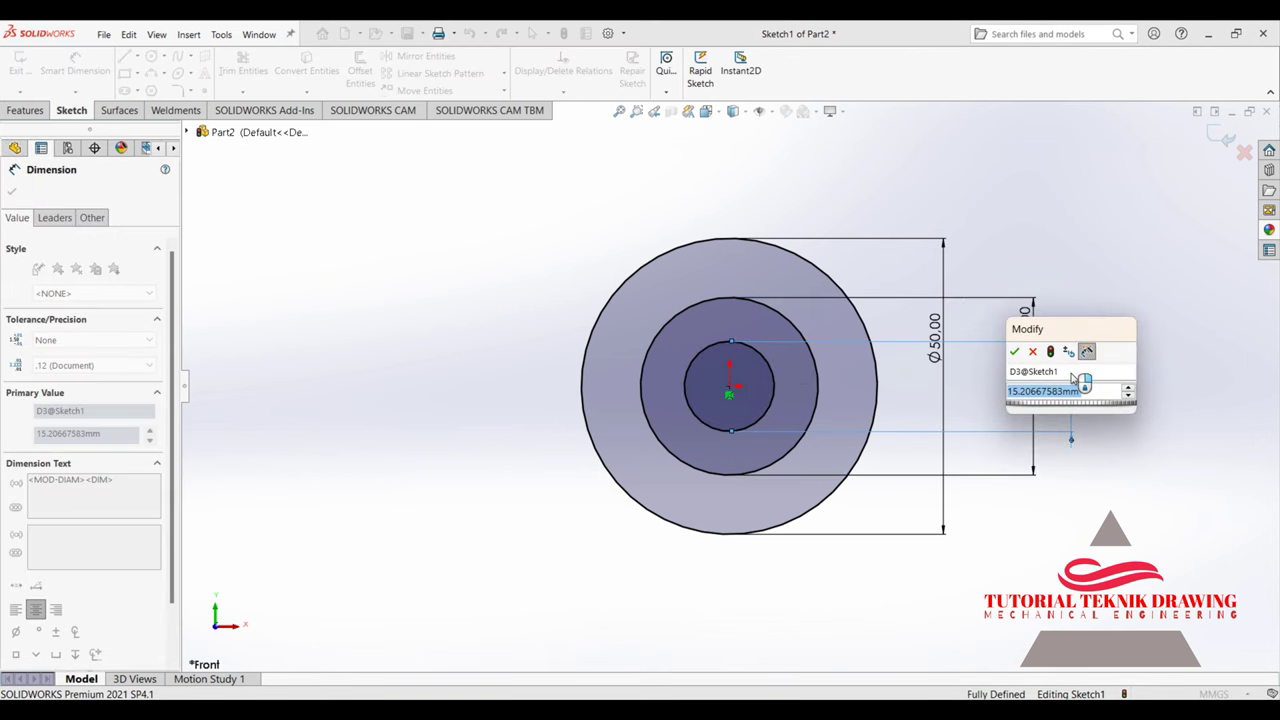
text(3)
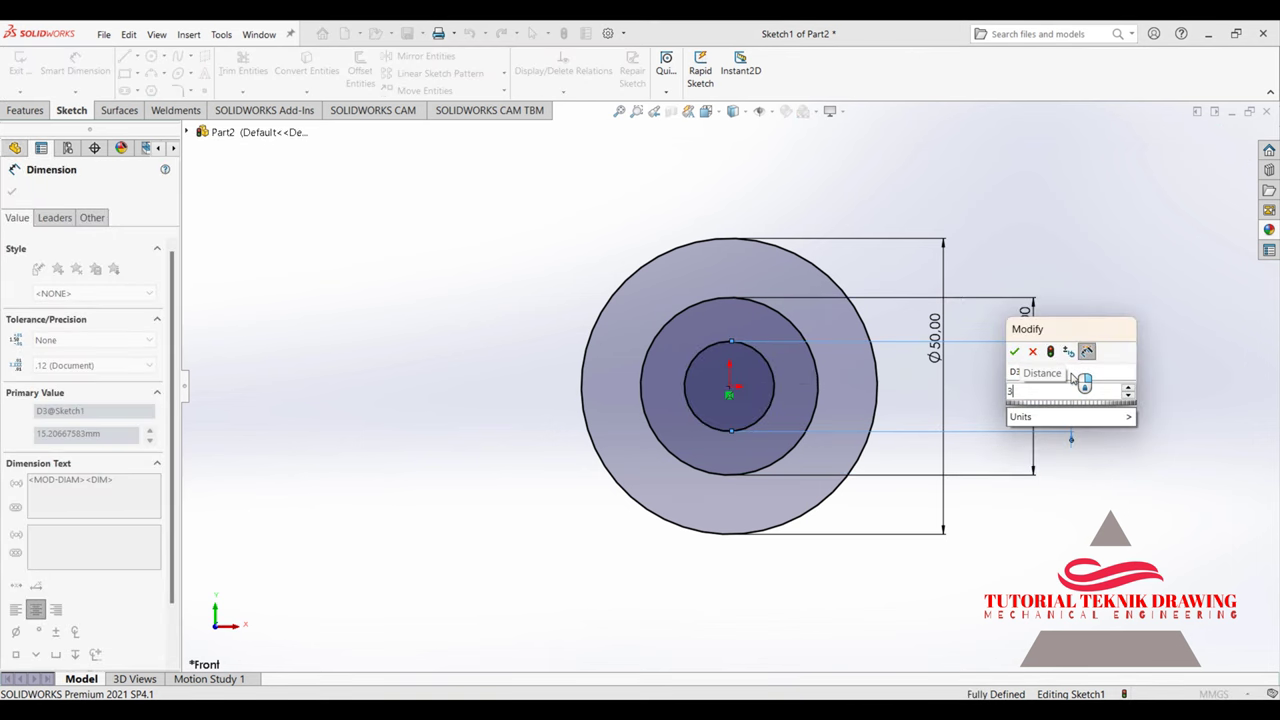
text(4)
click(1014, 351)
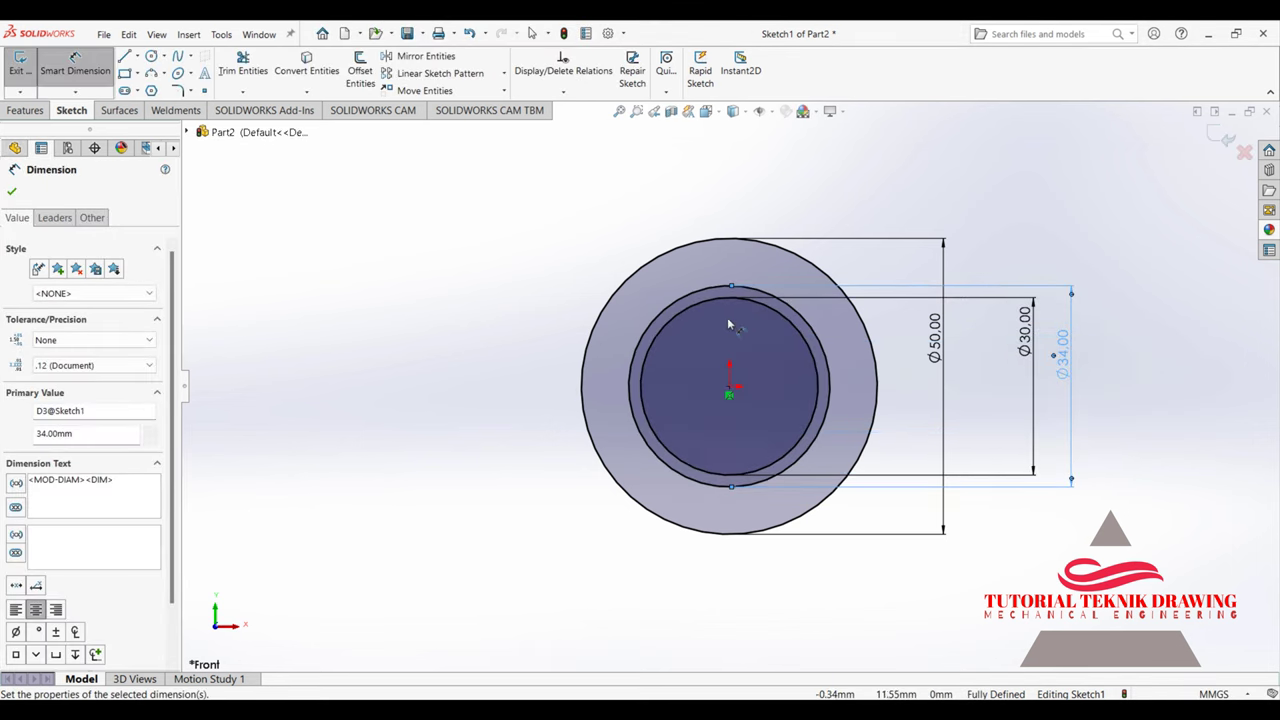
scroll(729, 324, down, 2)
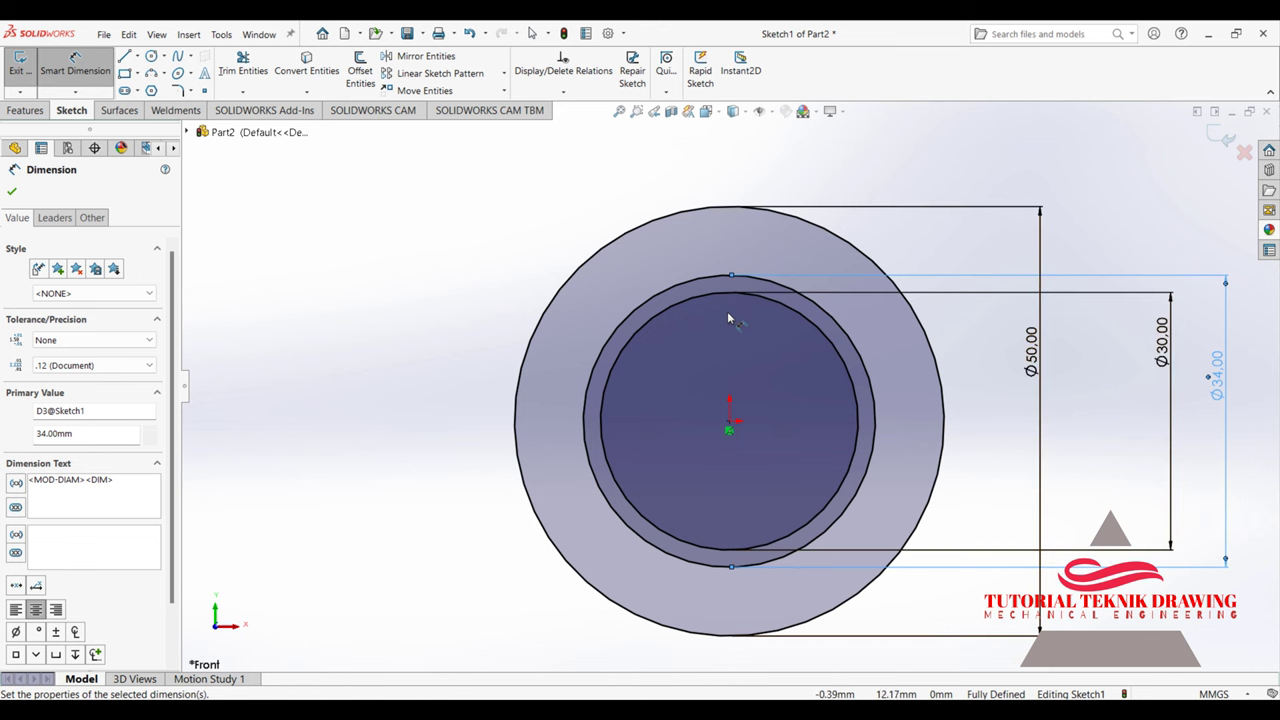
click(11, 192)
Step: Draw a vertical line from above the circles down to the origin
click(17, 111)
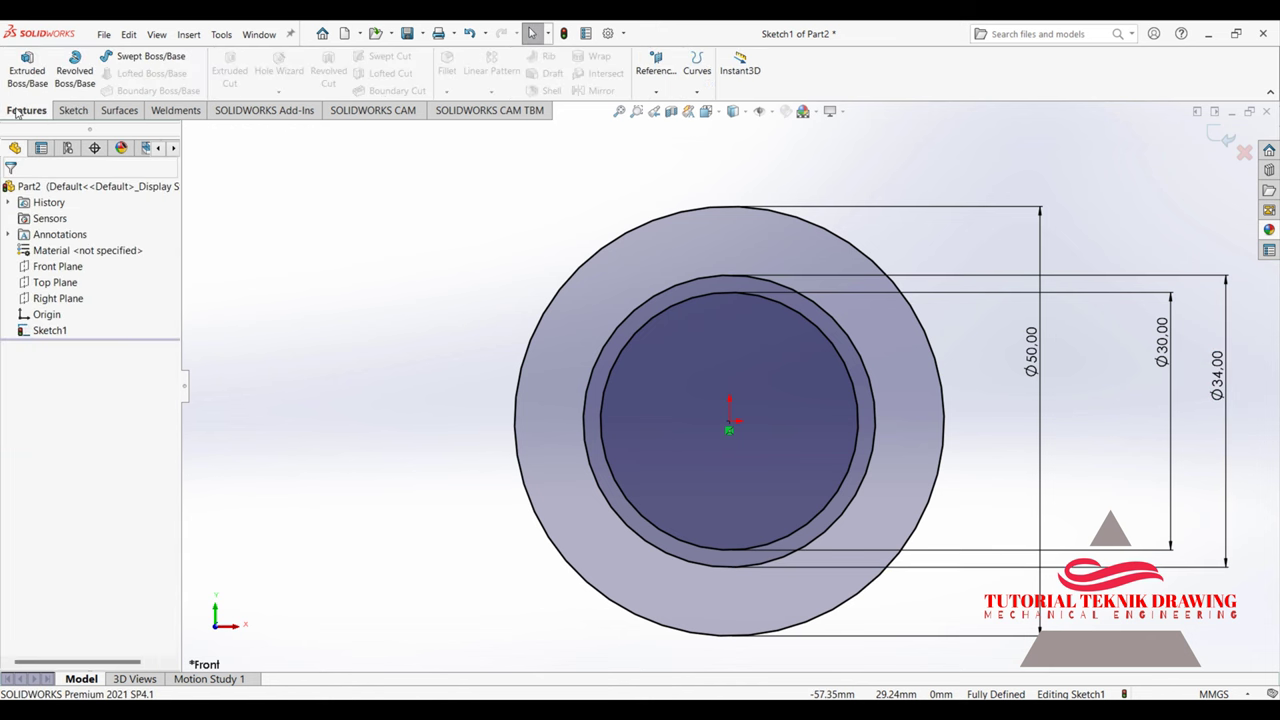
click(73, 110)
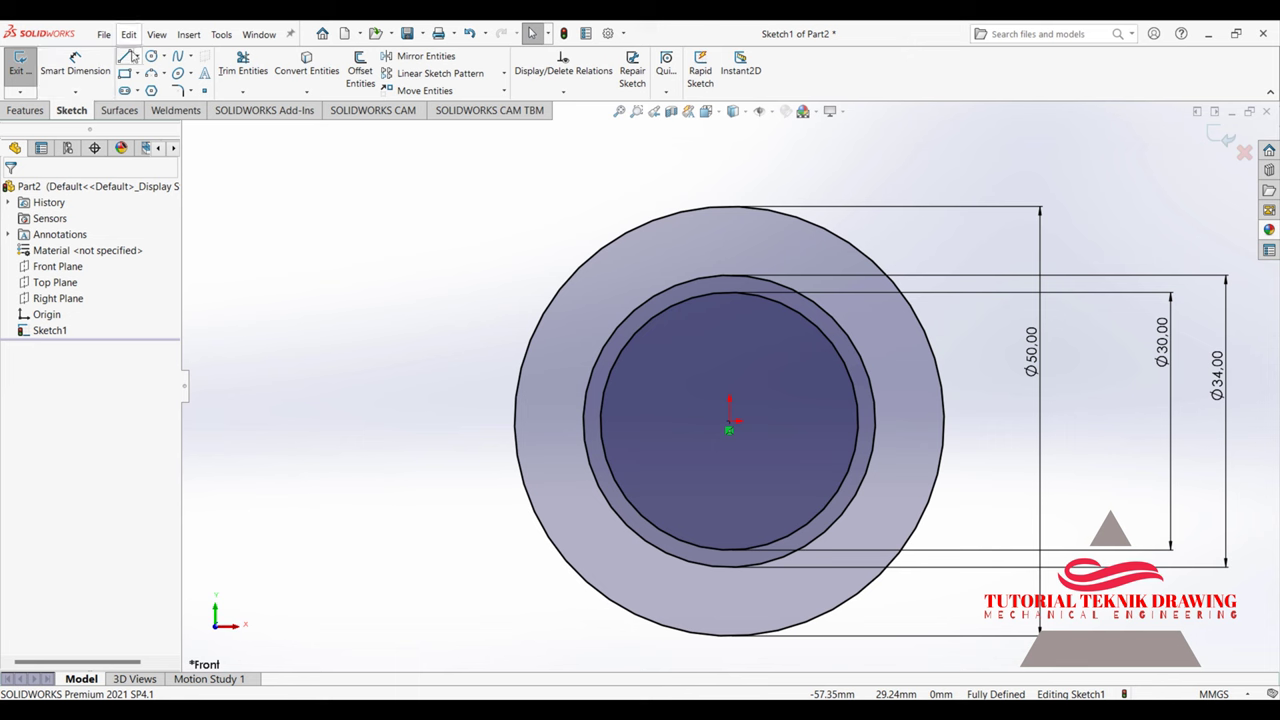
click(125, 57)
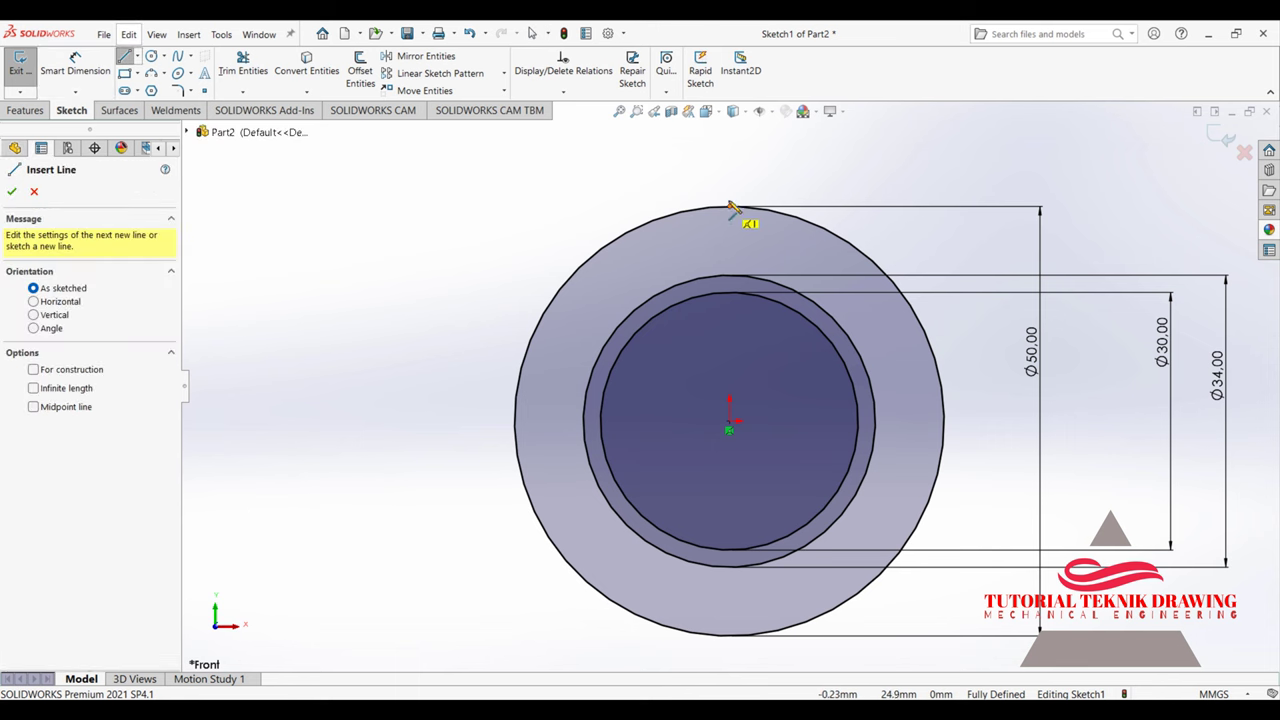
click(729, 162)
click(729, 429)
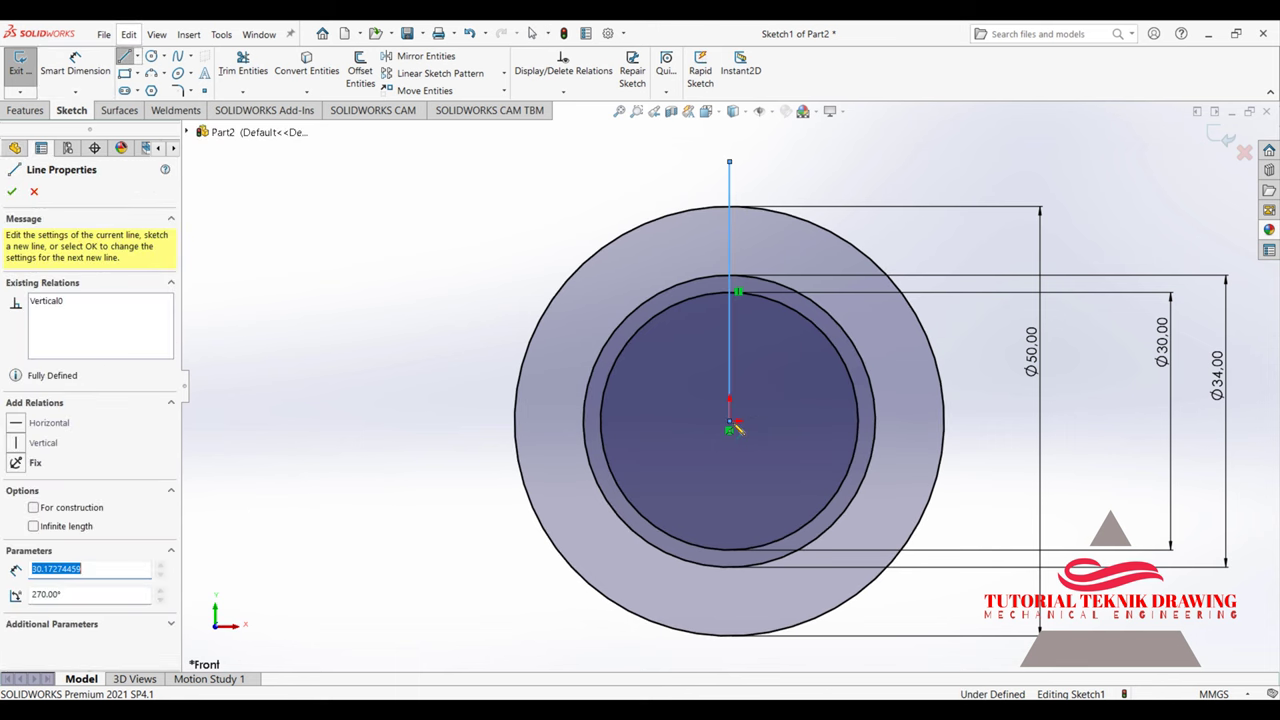
right_click(743, 428)
click(747, 430)
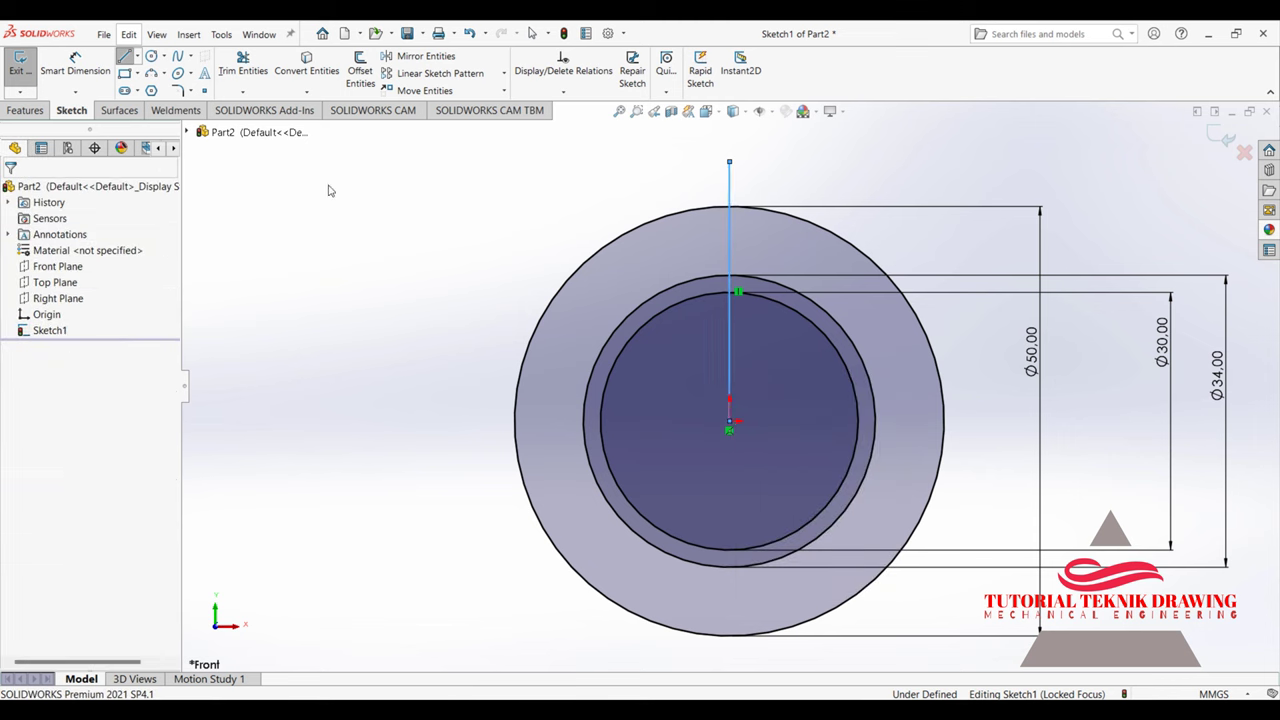
Step: Add two shorter parallel vertical lines to the left of the centre line
click(125, 57)
click(707, 173)
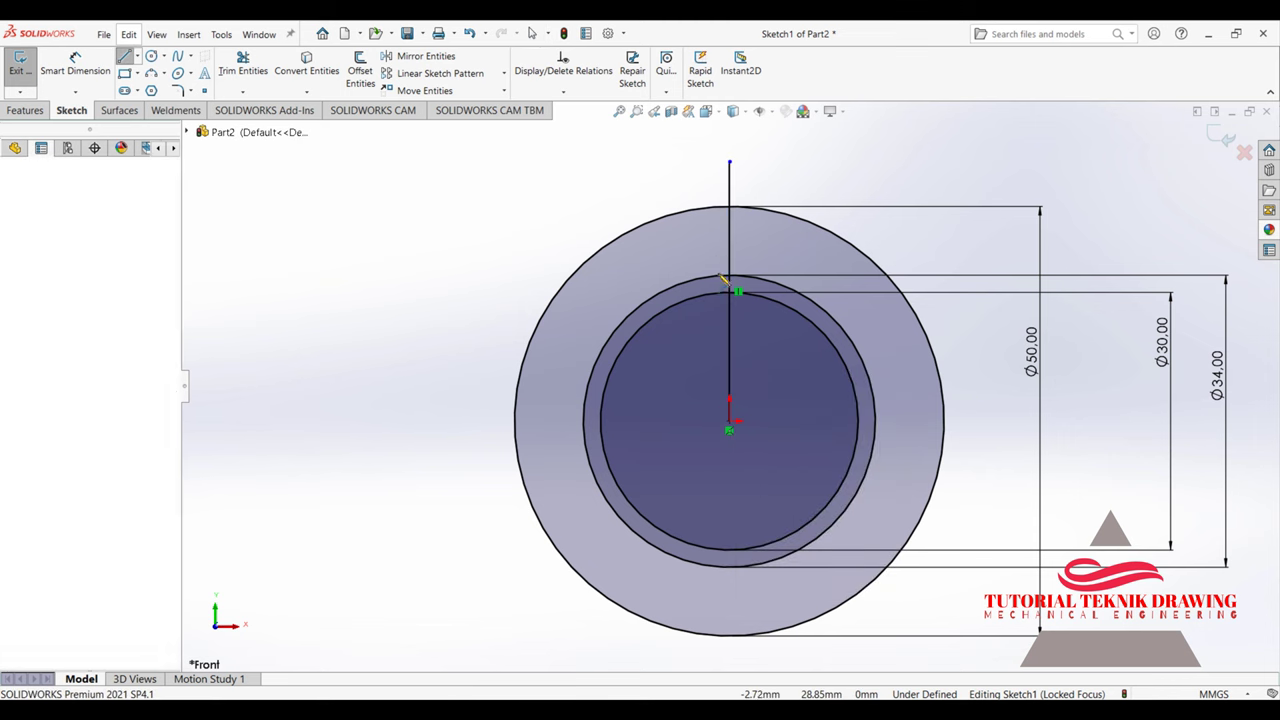
click(707, 330)
right_click(712, 335)
click(737, 337)
click(125, 57)
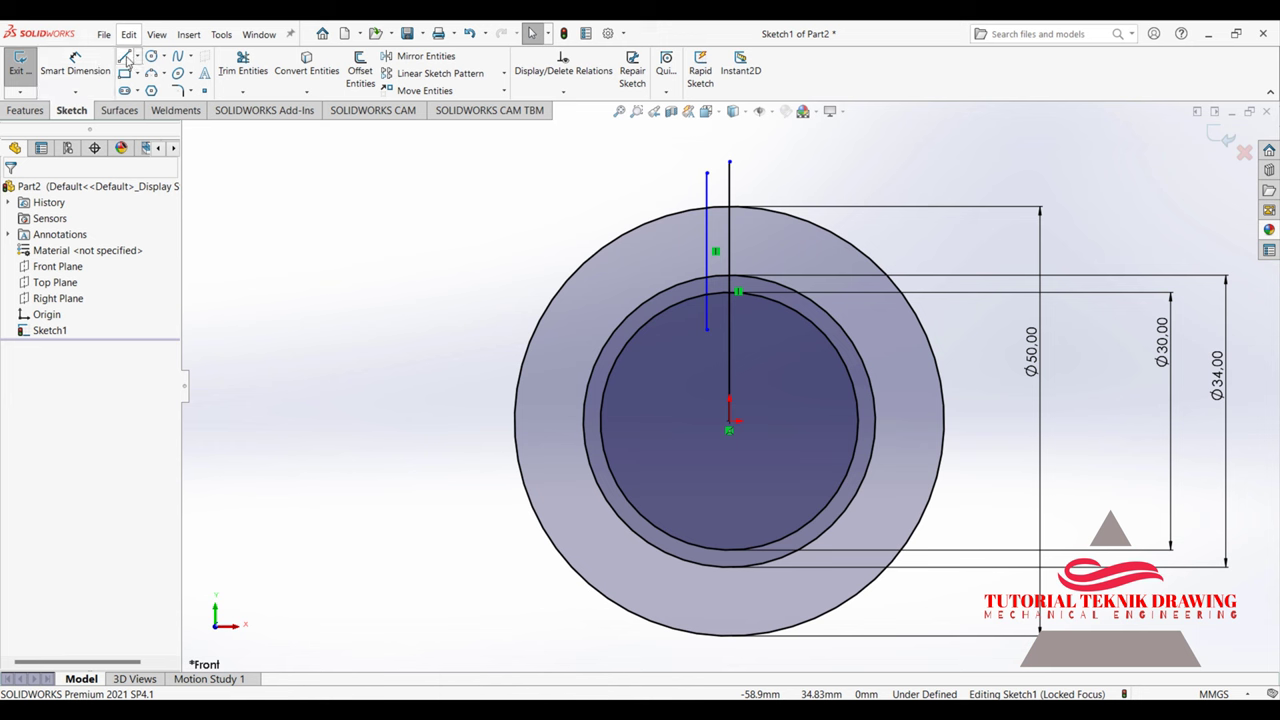
click(689, 193)
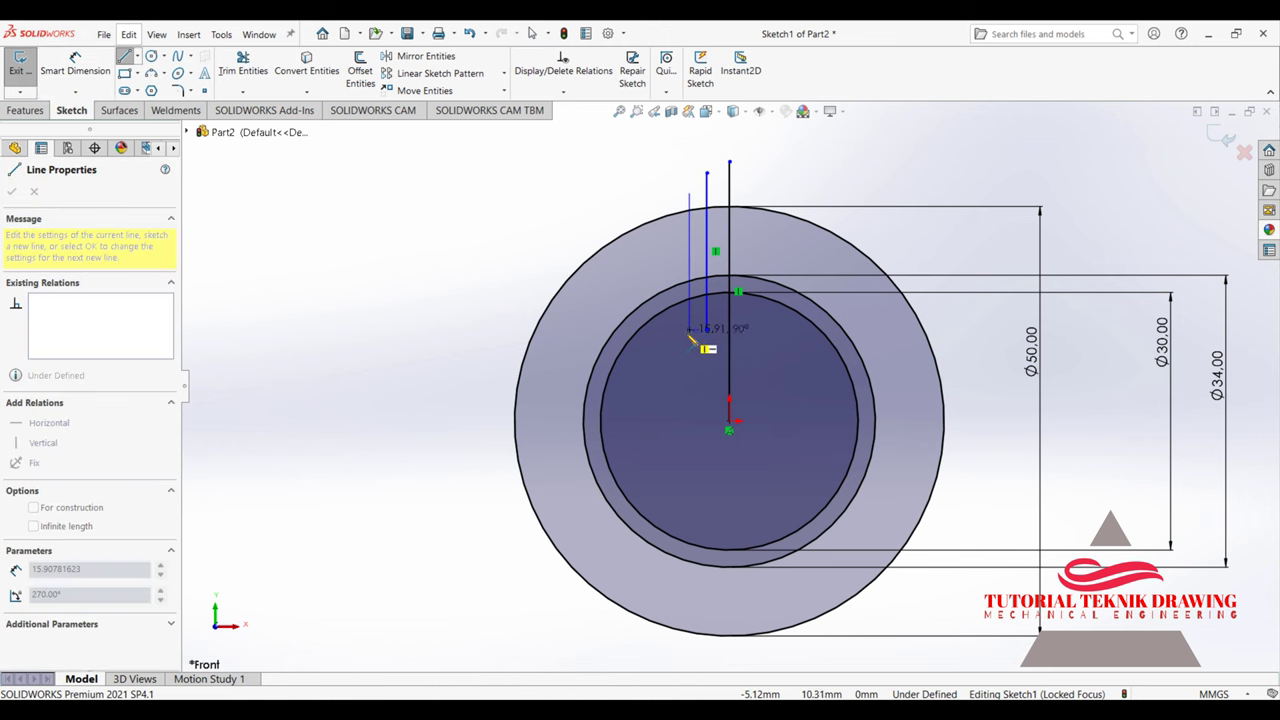
click(689, 330)
right_click(689, 334)
click(700, 345)
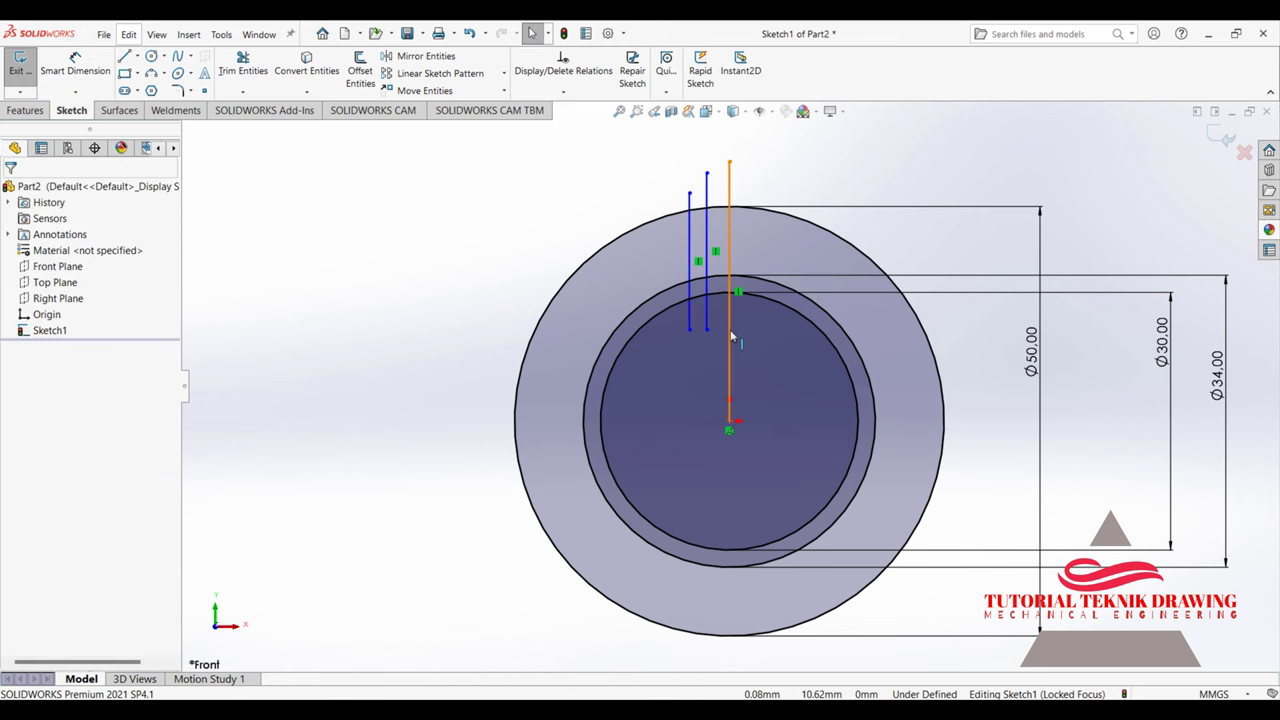
Step: Convert the centre vertical line into construction geometry
click(729, 337)
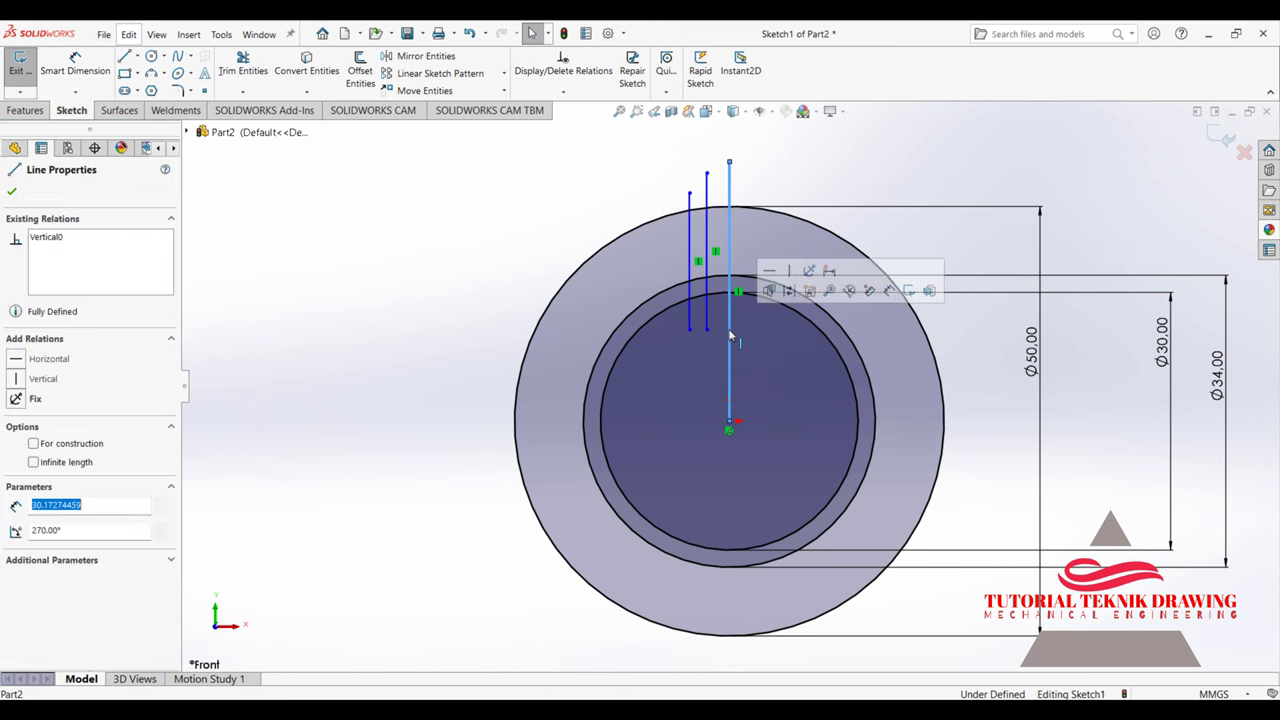
click(33, 443)
key(Escape)
scroll(792, 250, down, 2)
Step: Dimension the nearer short line's distance from the centreline as 2.64 mm
scroll(779, 228, down, 2)
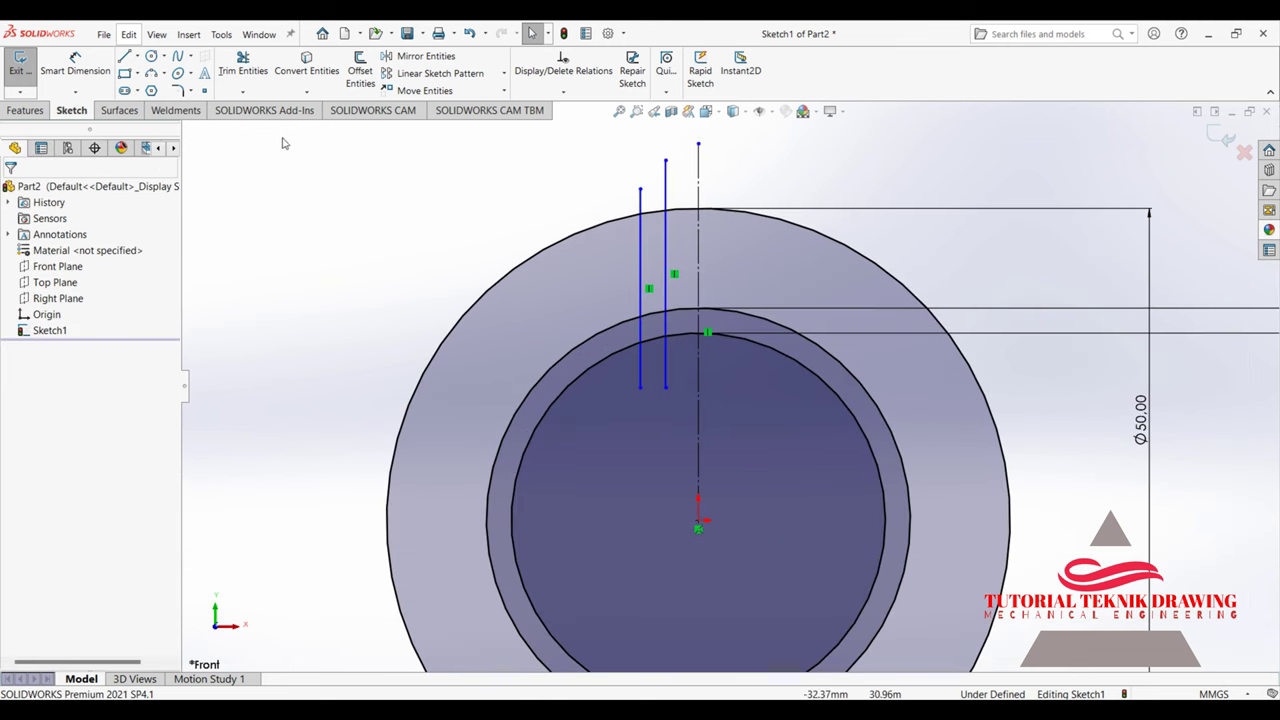
click(75, 65)
click(665, 200)
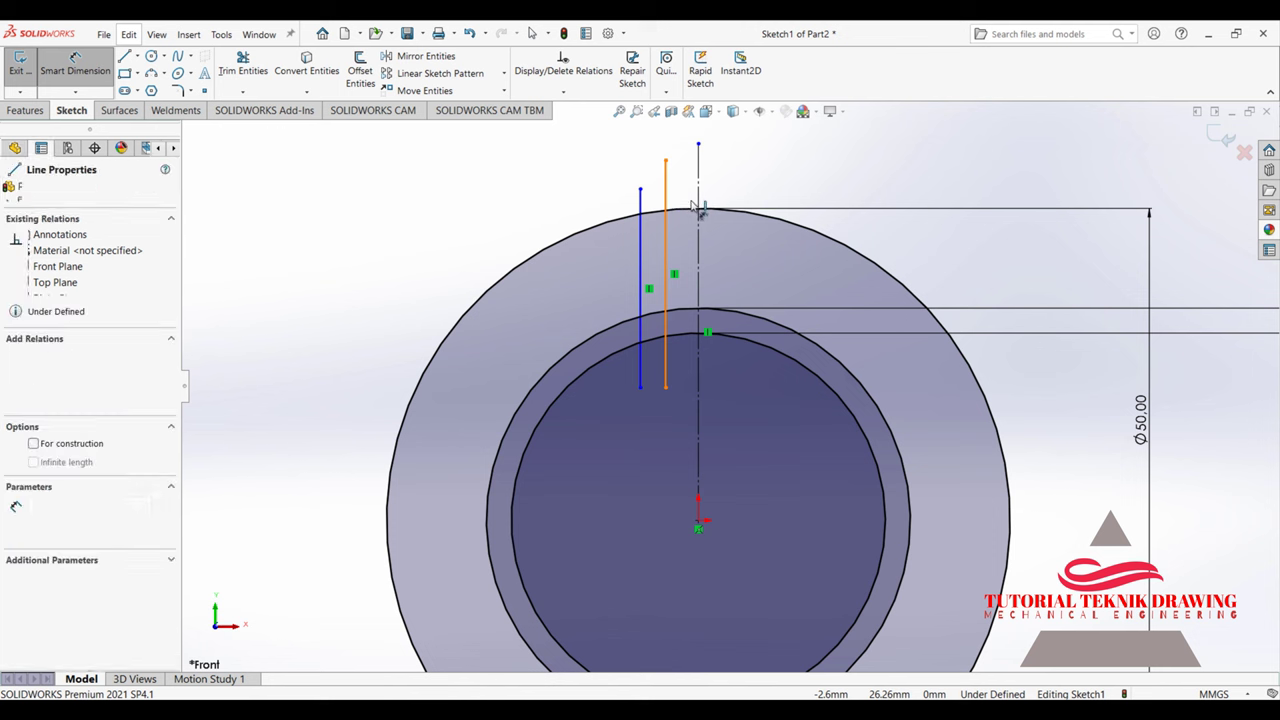
click(698, 210)
click(686, 150)
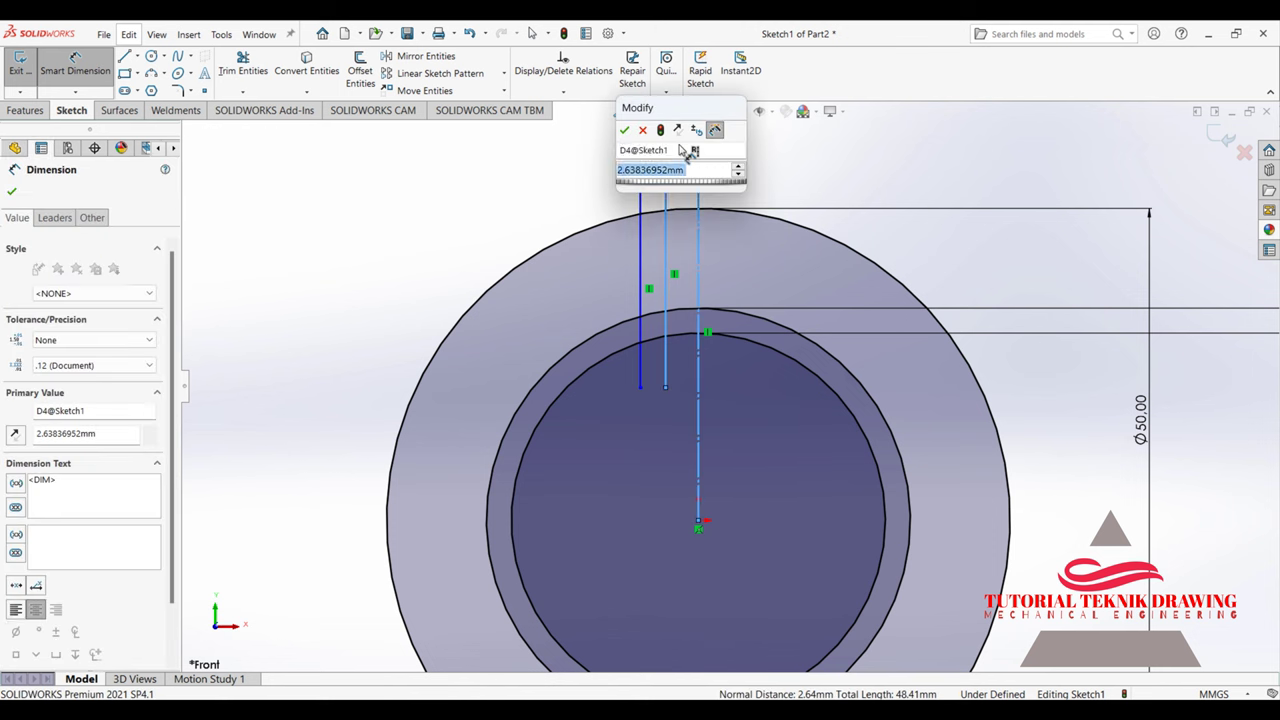
click(686, 150)
text(2)
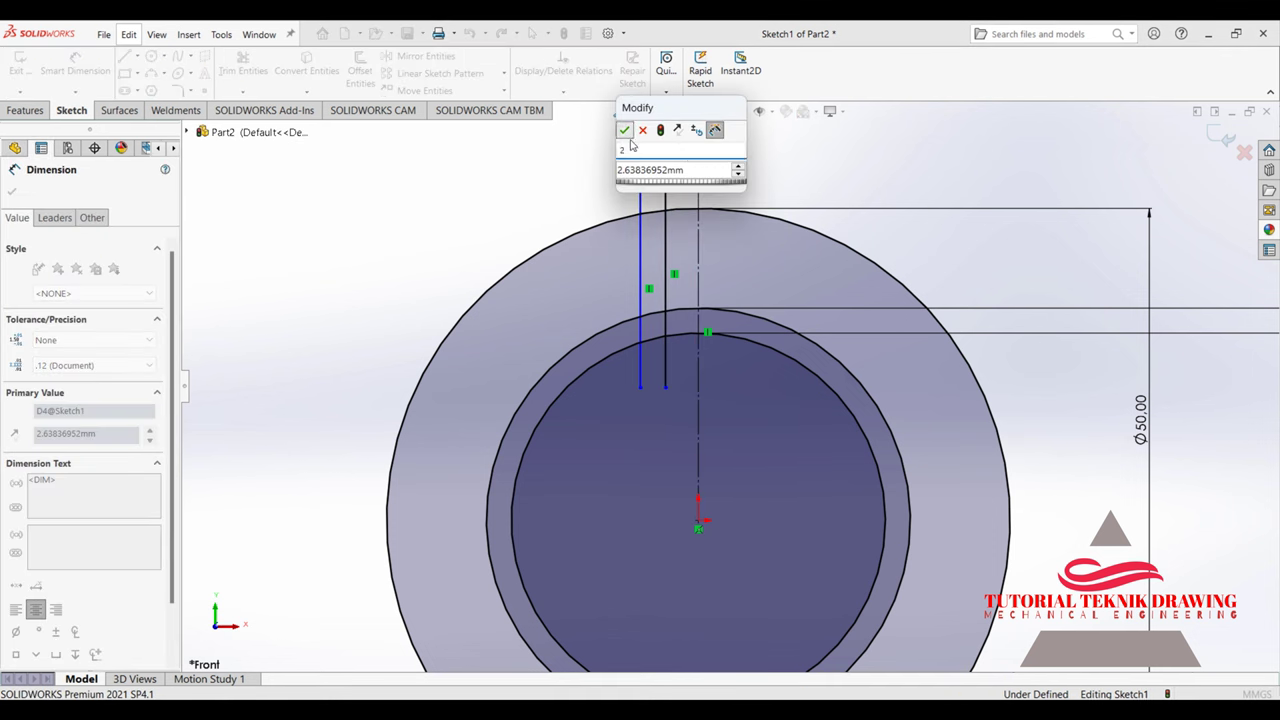
click(624, 130)
key(Escape)
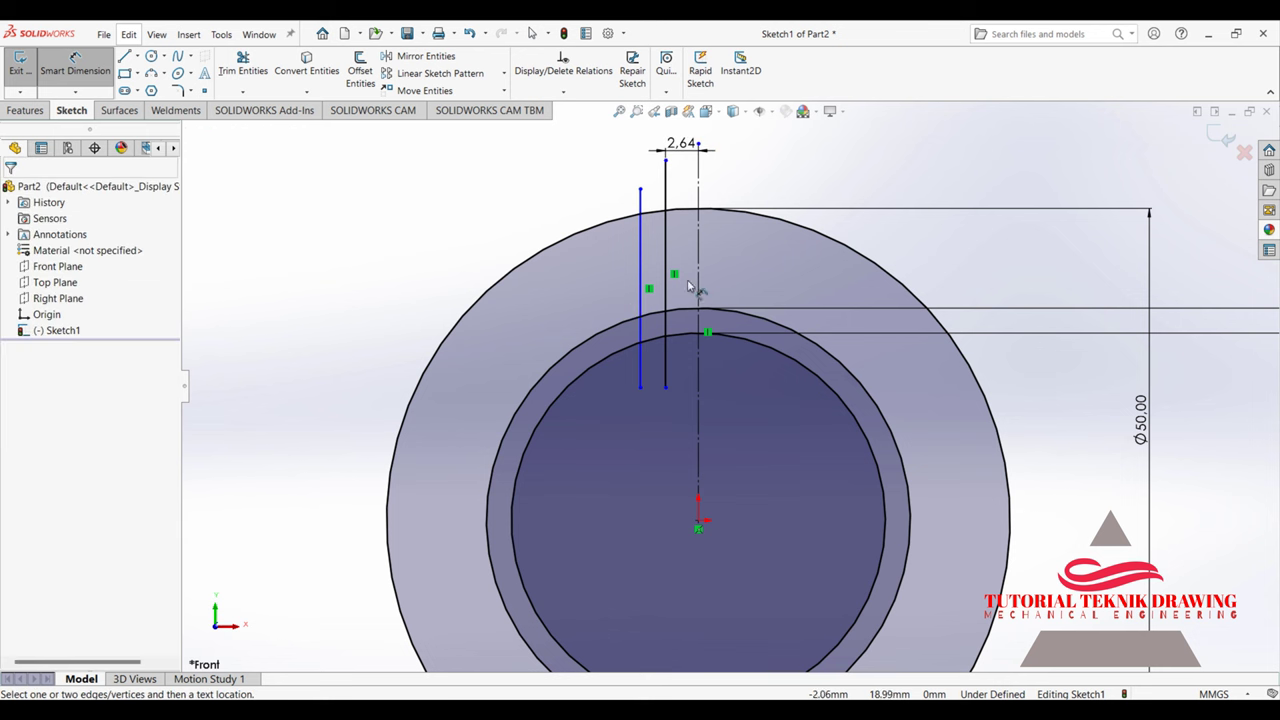
Step: Set the left vertical line 5 mm from the centreline
click(700, 268)
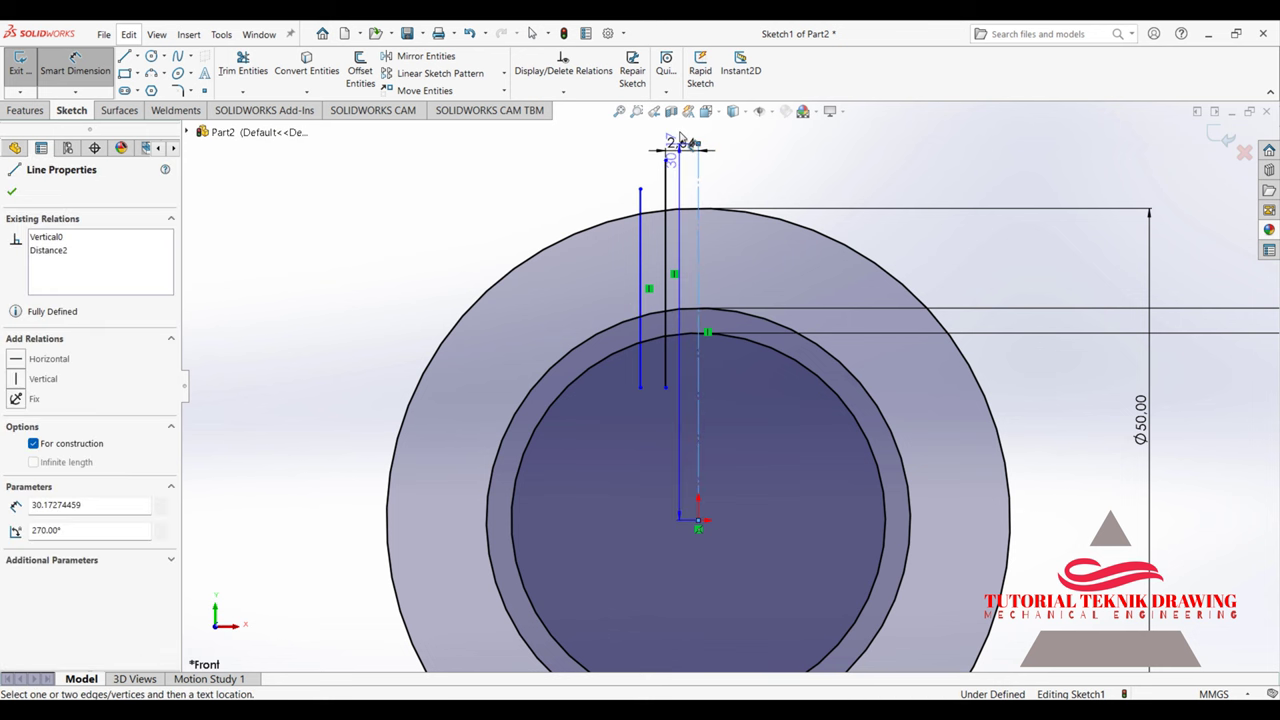
click(643, 232)
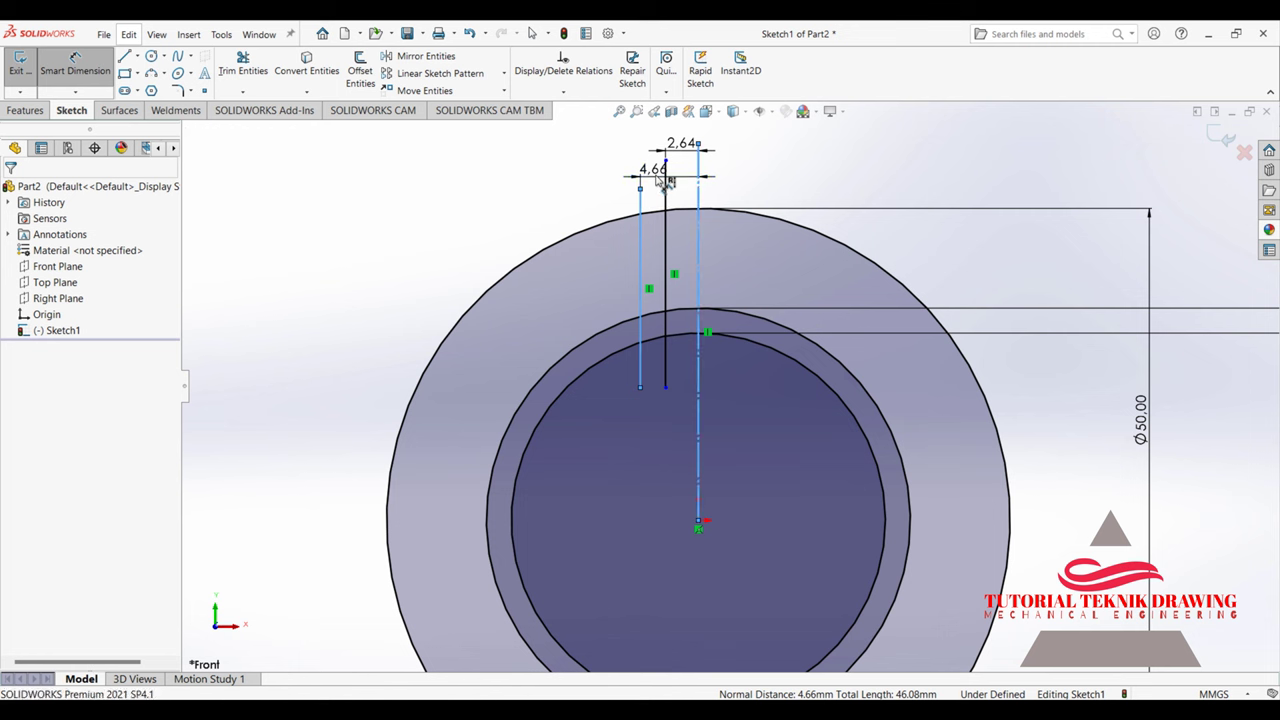
click(656, 173)
click(656, 173)
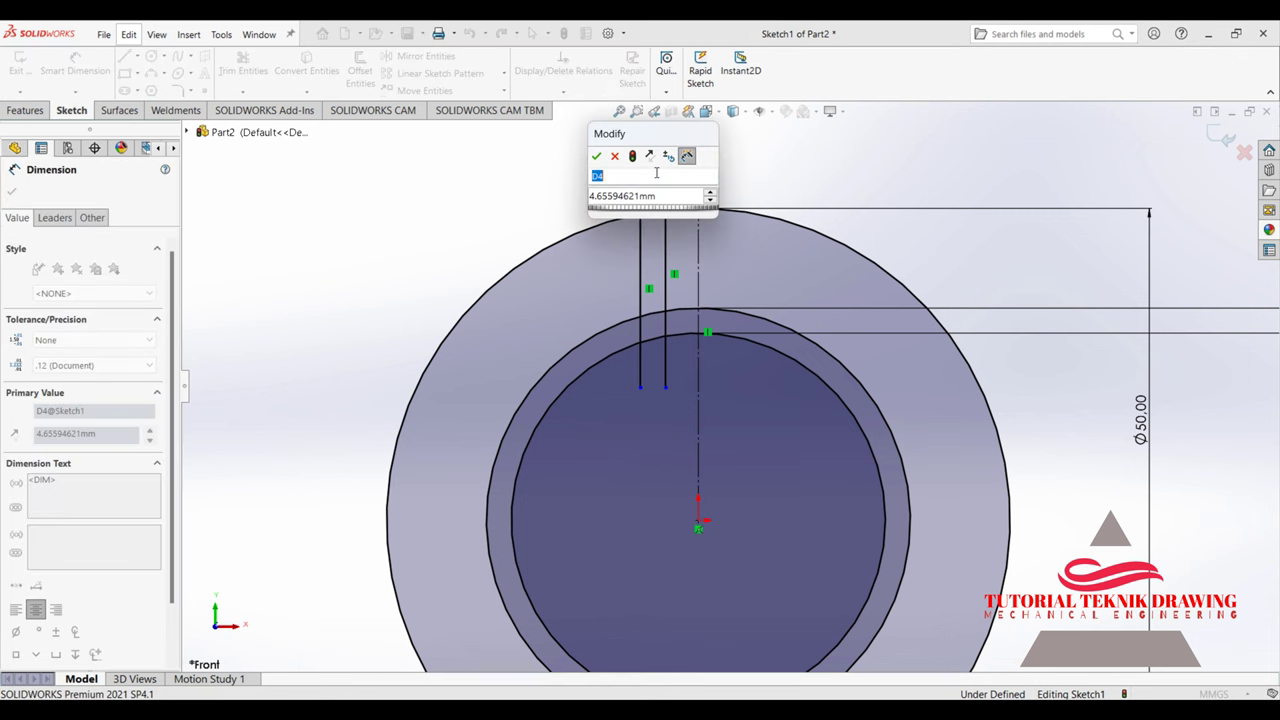
text(5)
key(Return)
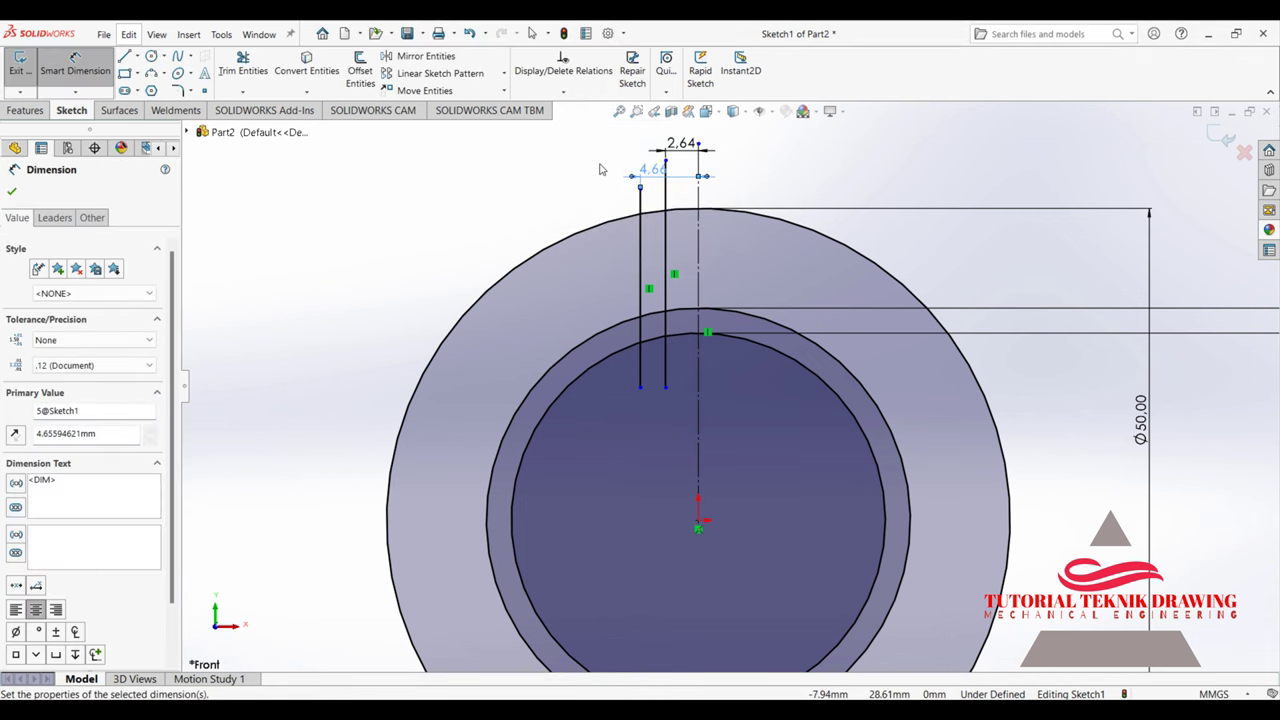
double_click(652, 169)
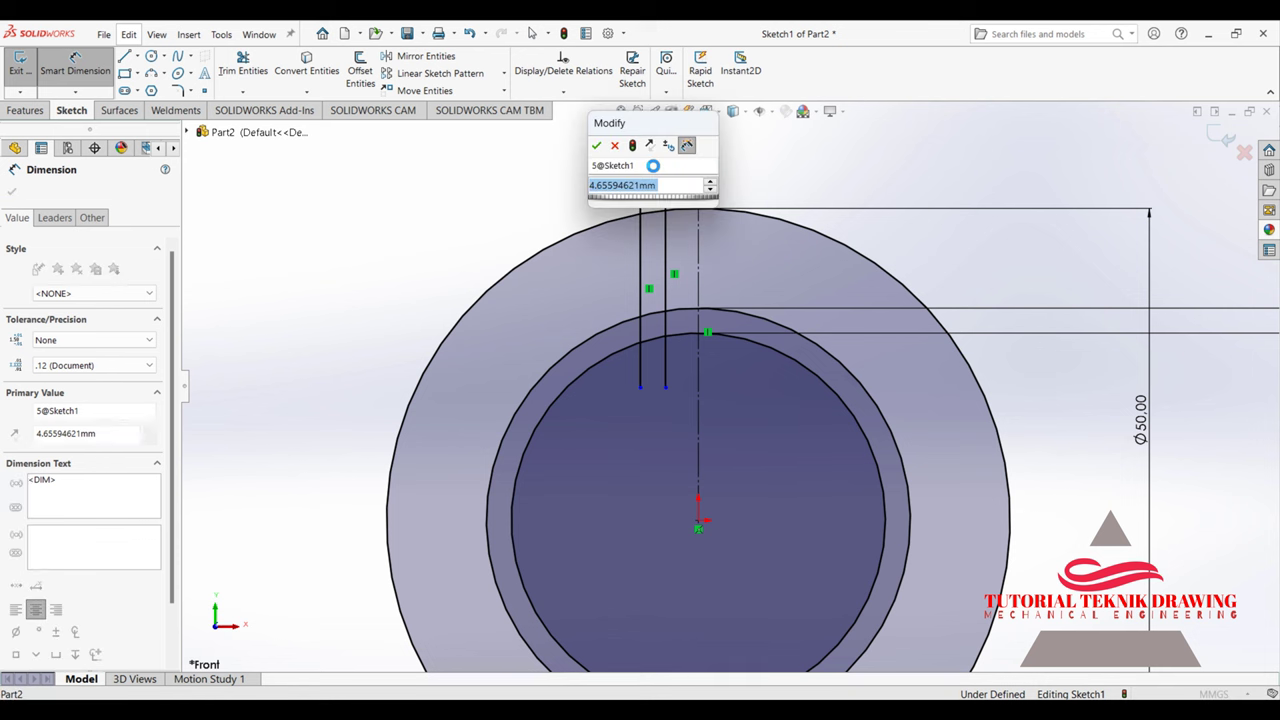
text(5)
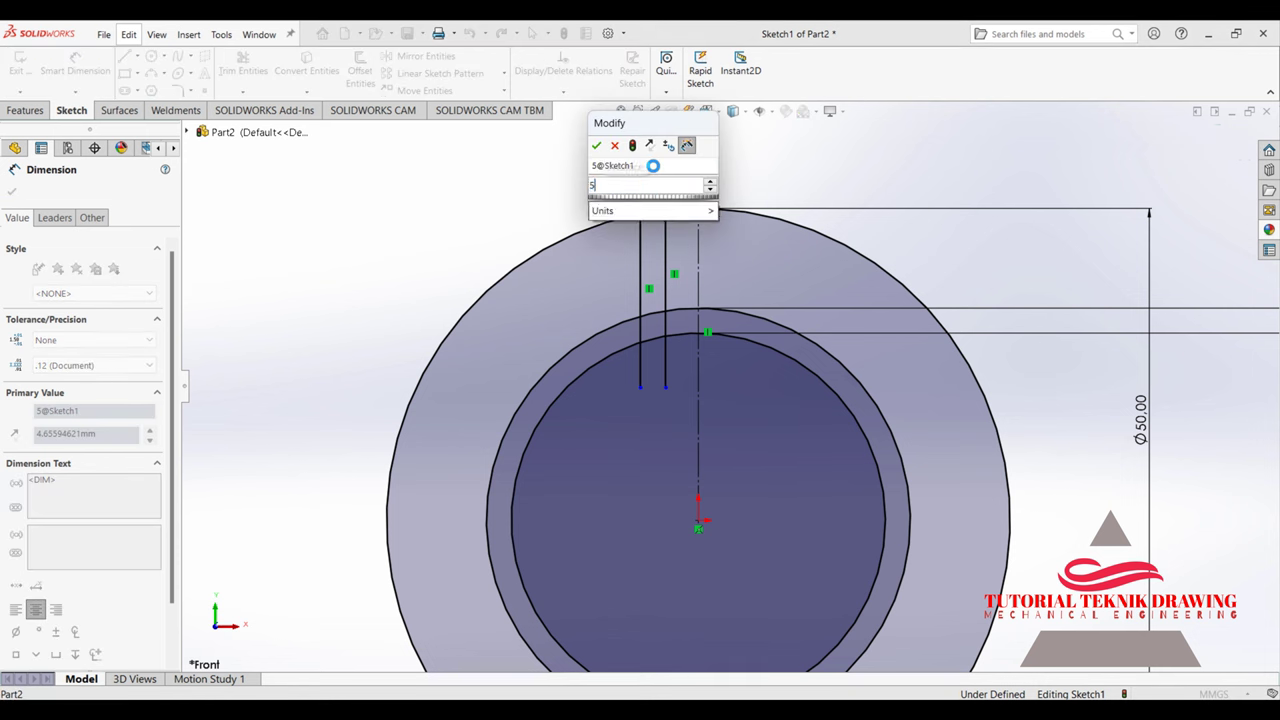
click(596, 147)
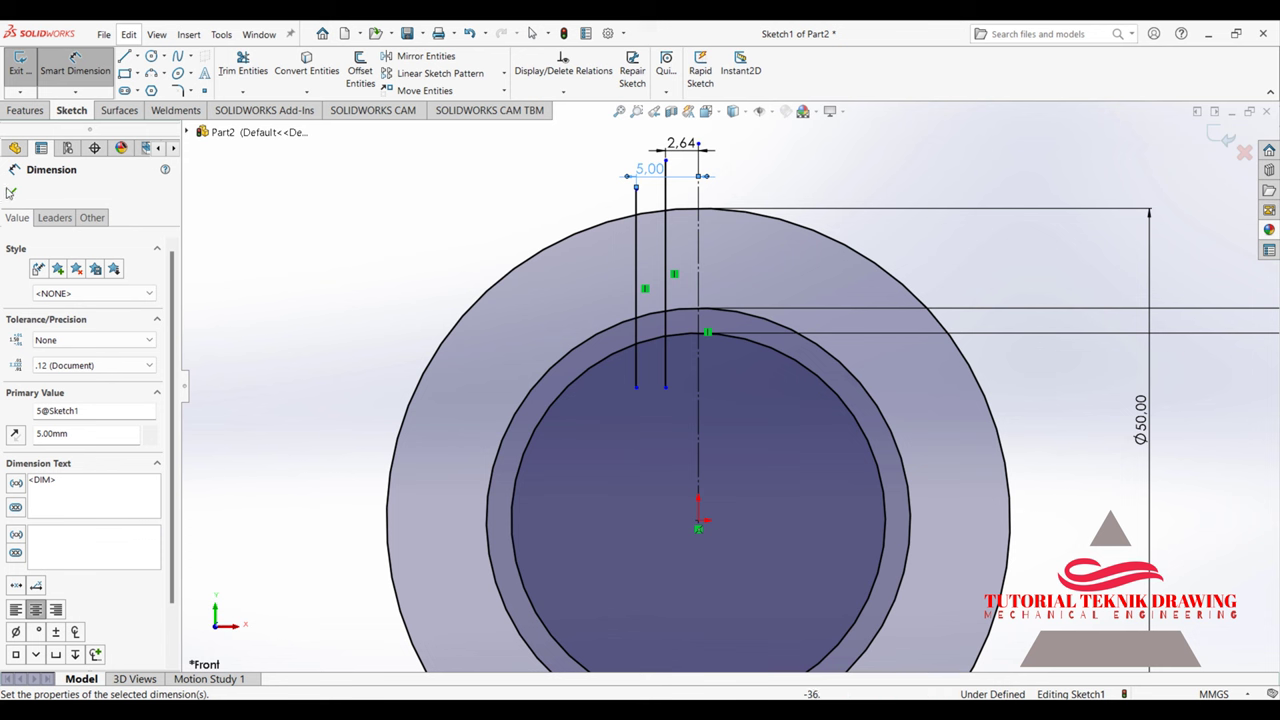
click(11, 194)
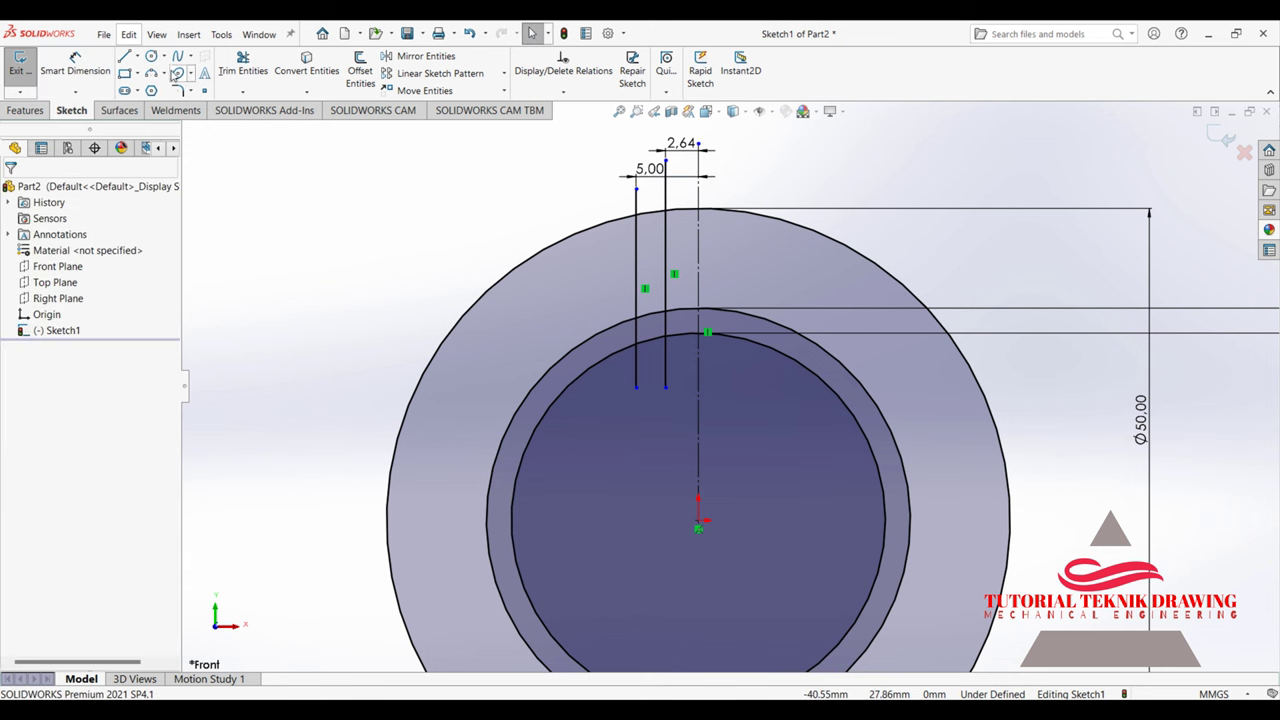
Step: Draw a 17.22 mm-radius three-point arc from the outer circle's top to the left line
click(166, 74)
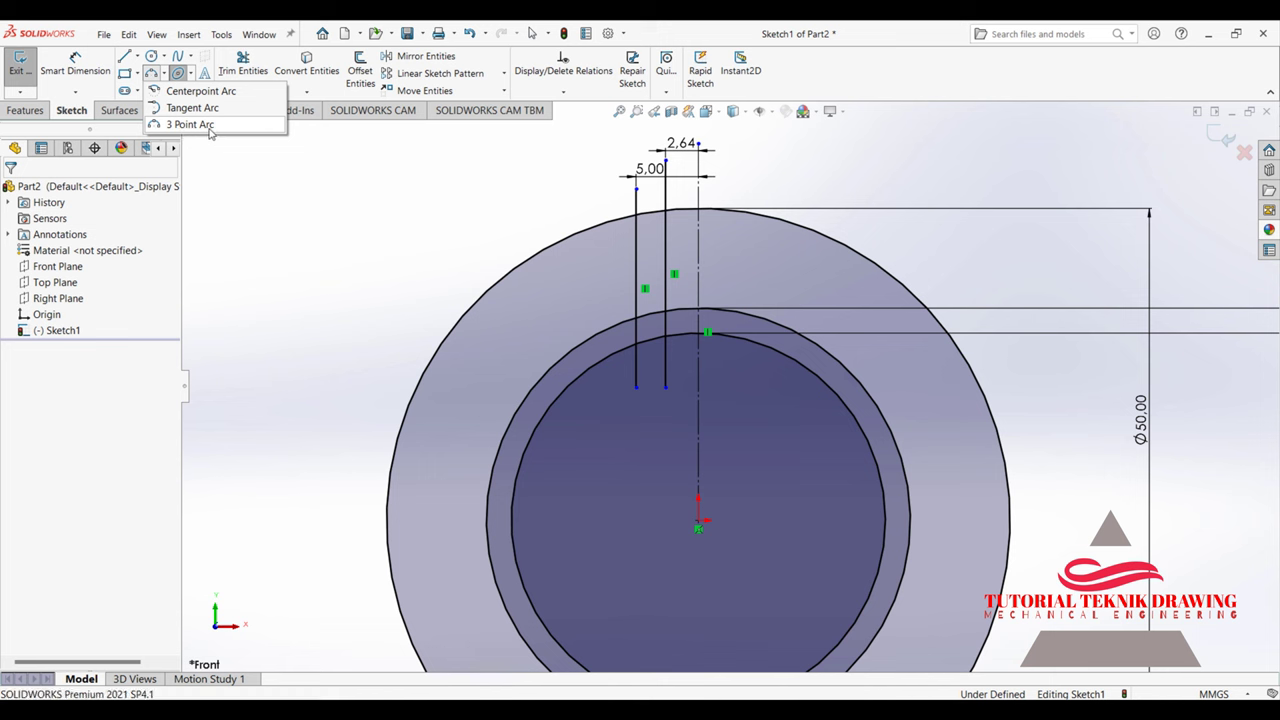
click(208, 127)
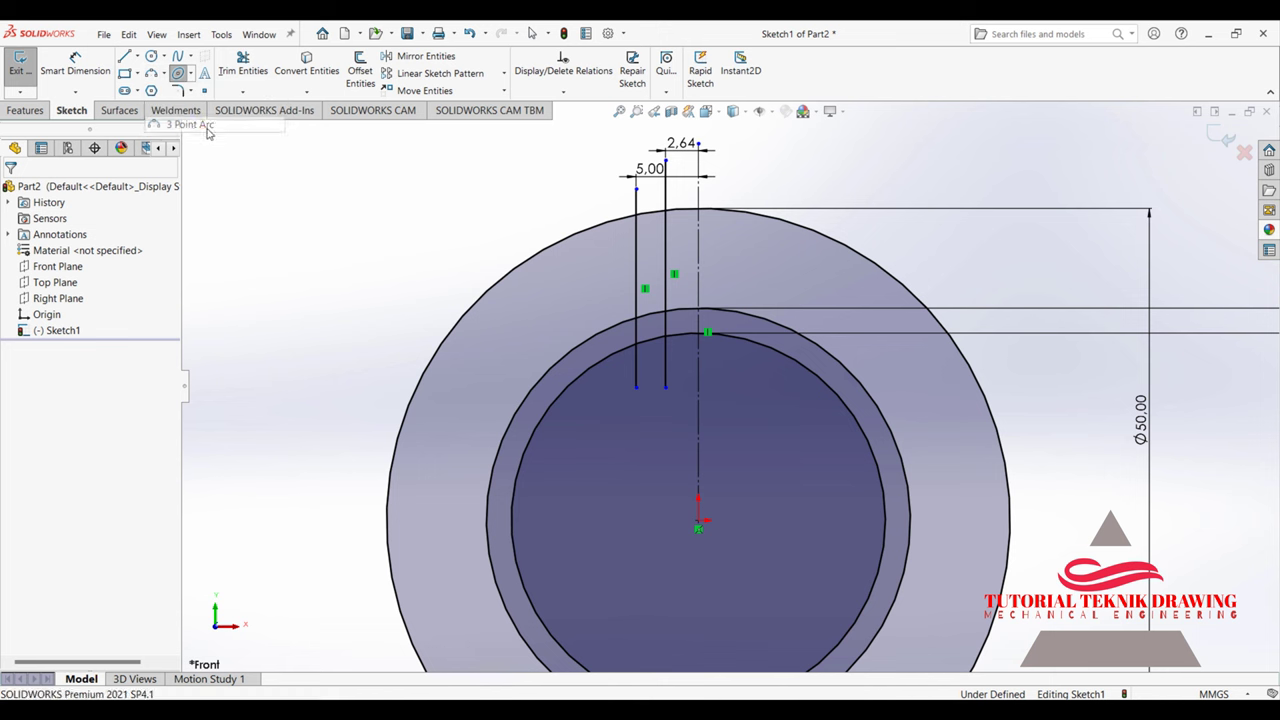
click(667, 212)
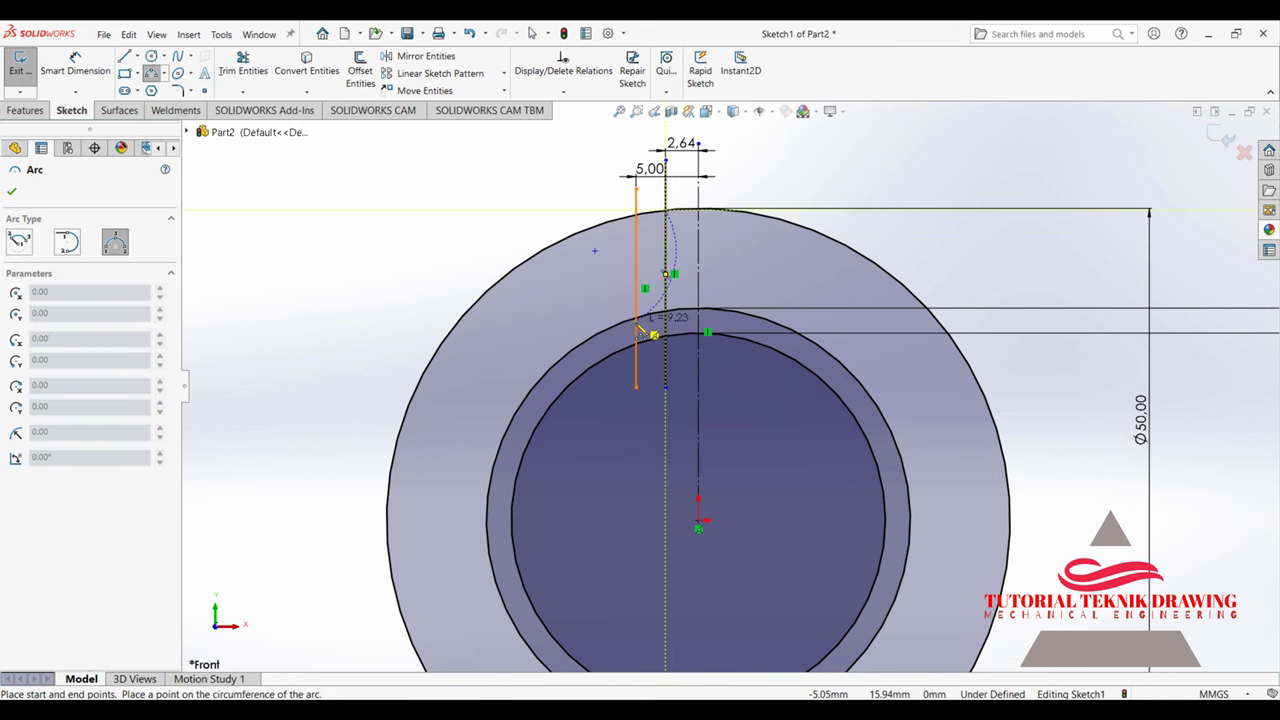
scroll(652, 335, down, 3)
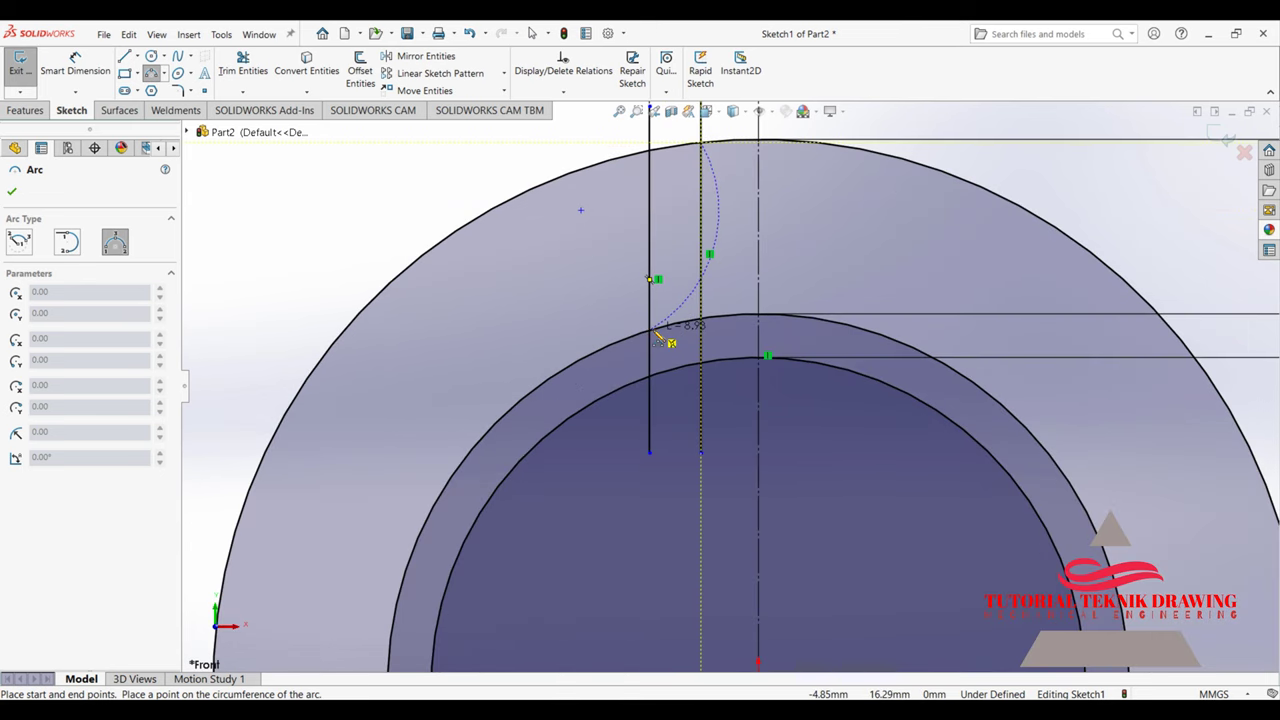
click(665, 297)
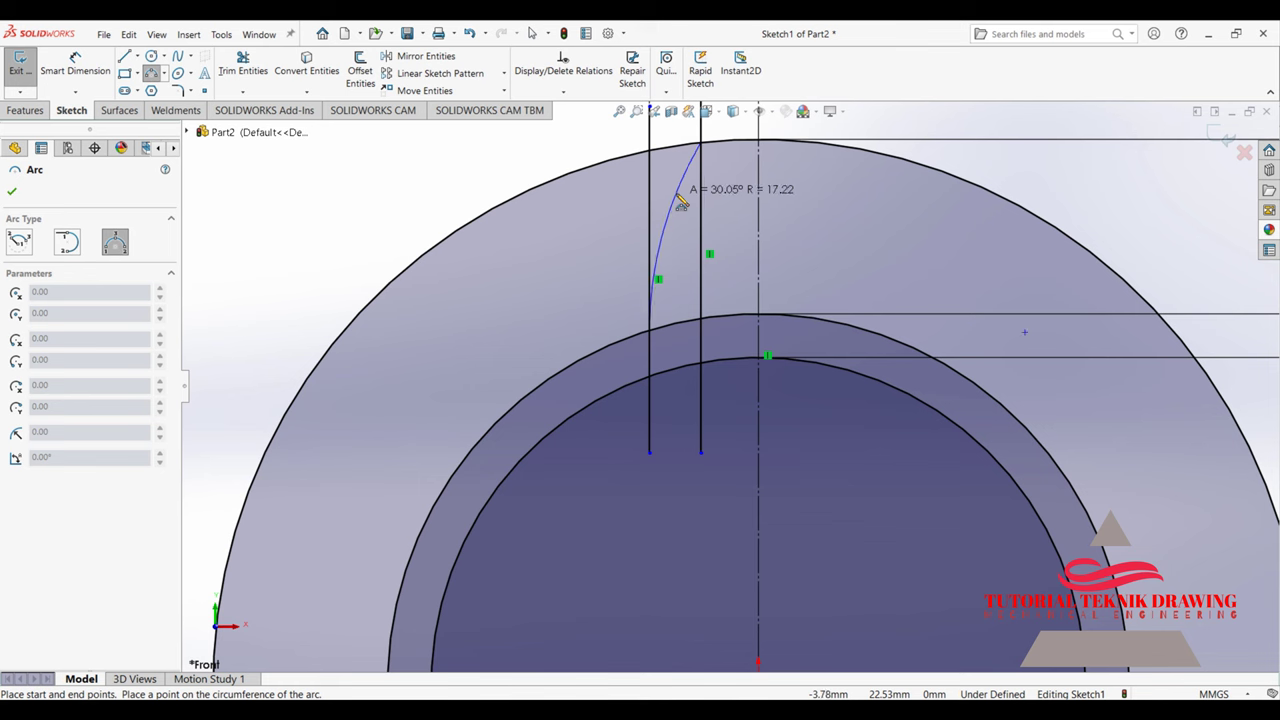
click(680, 202)
Step: Select the arc for a radius dimension, then cancel without adding one
click(75, 65)
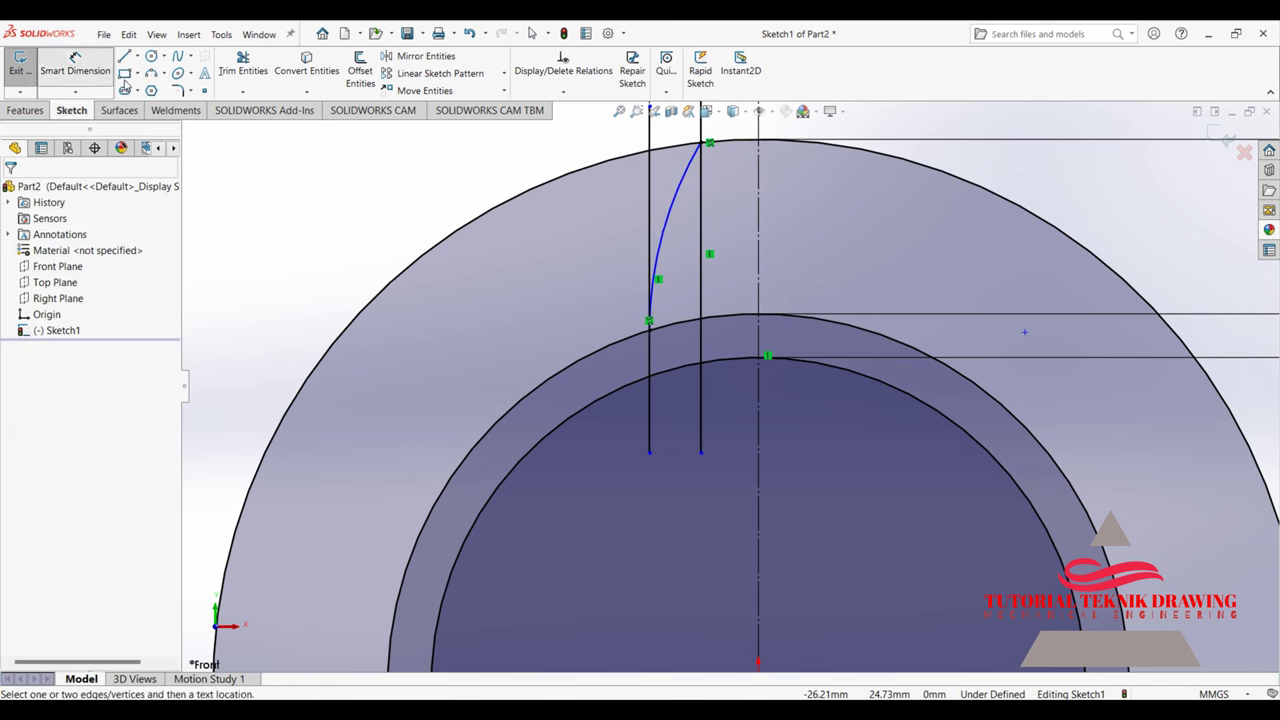
click(678, 208)
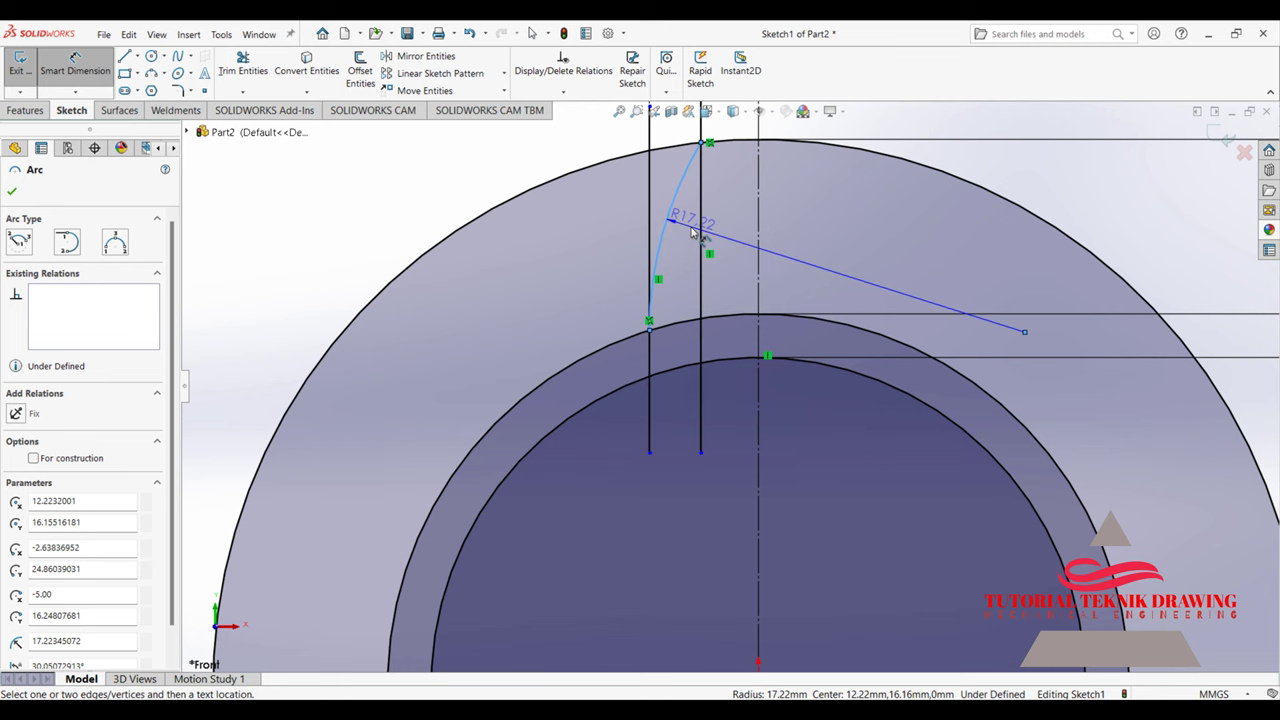
key(Escape)
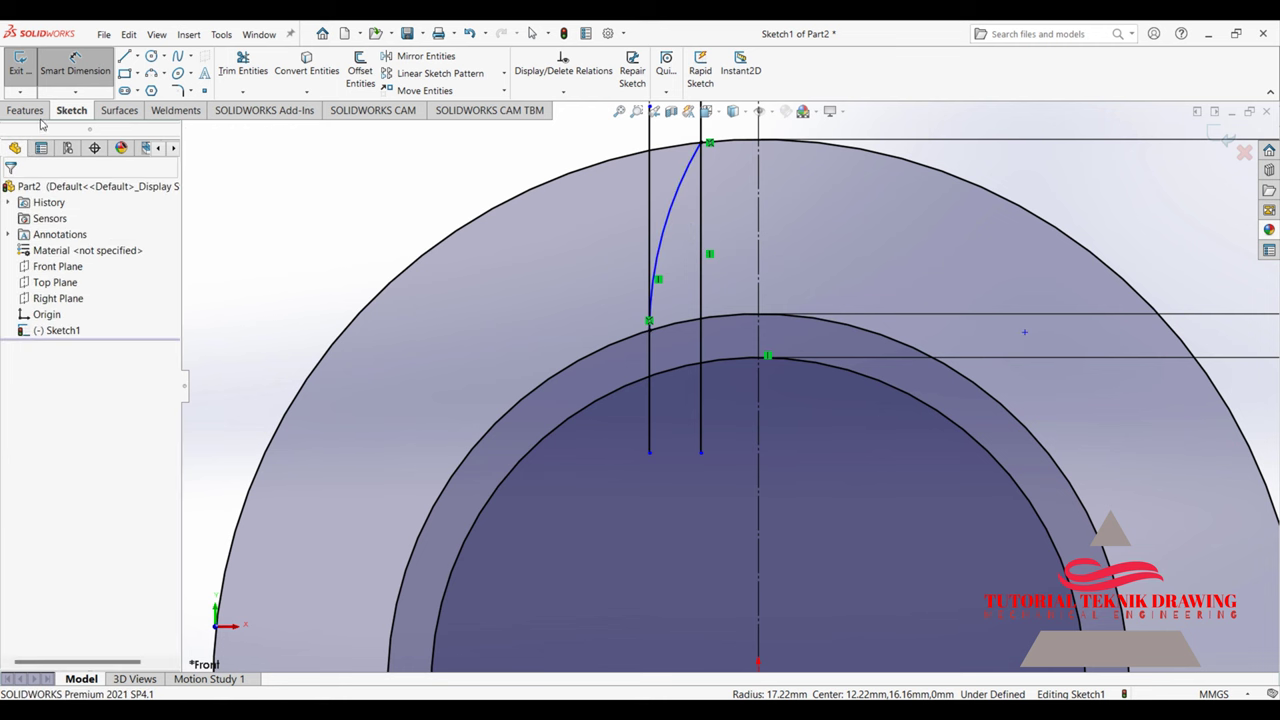
scroll(729, 383, up, 2)
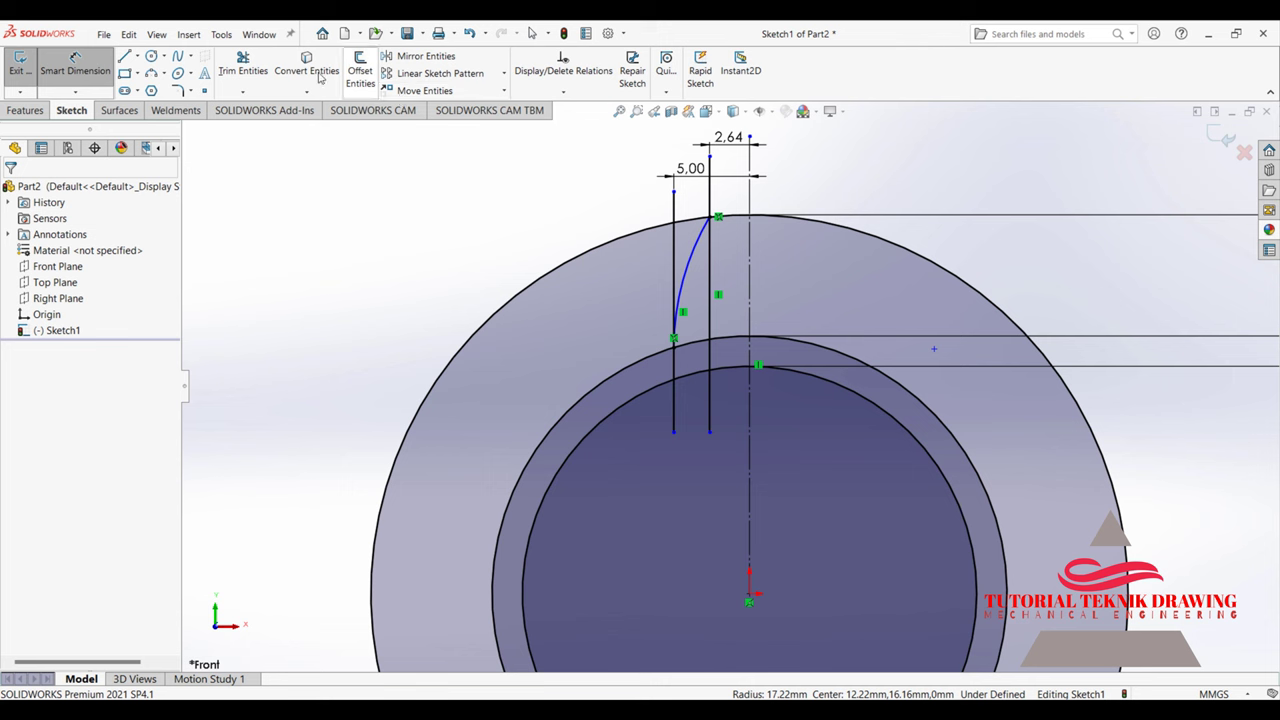
Step: Trim away the lower part of the left vertical line
click(243, 68)
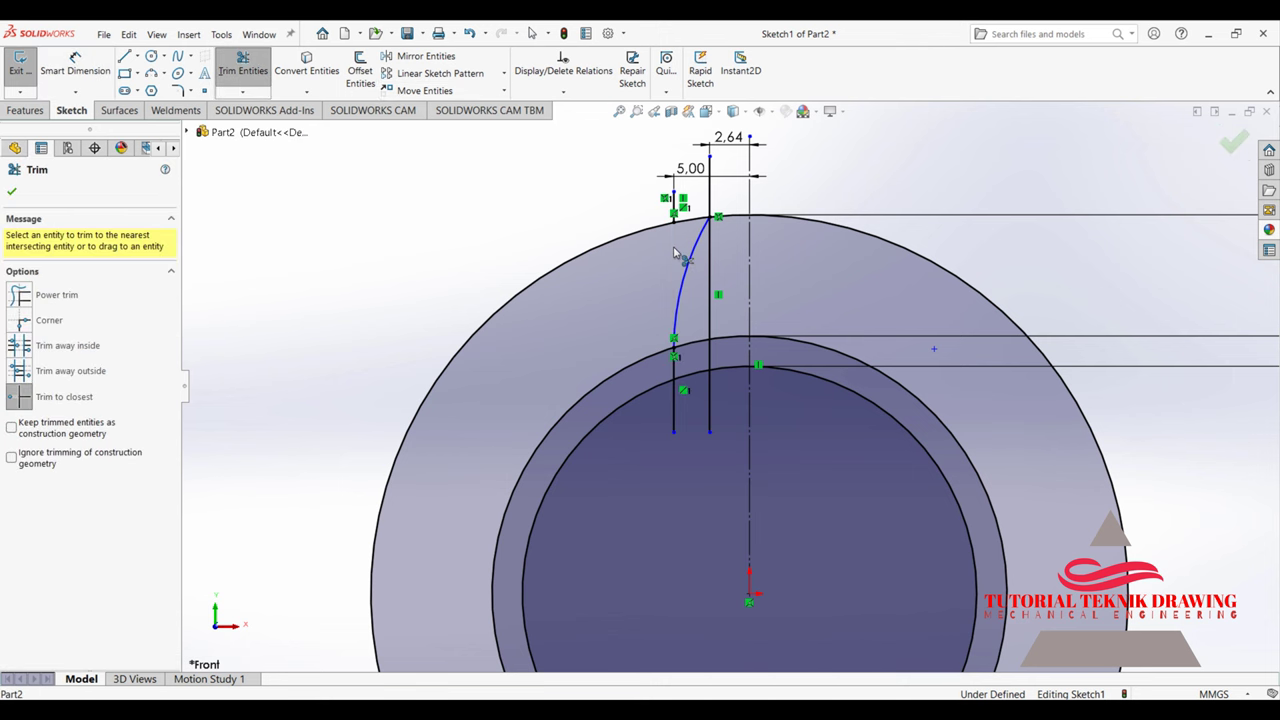
click(675, 415)
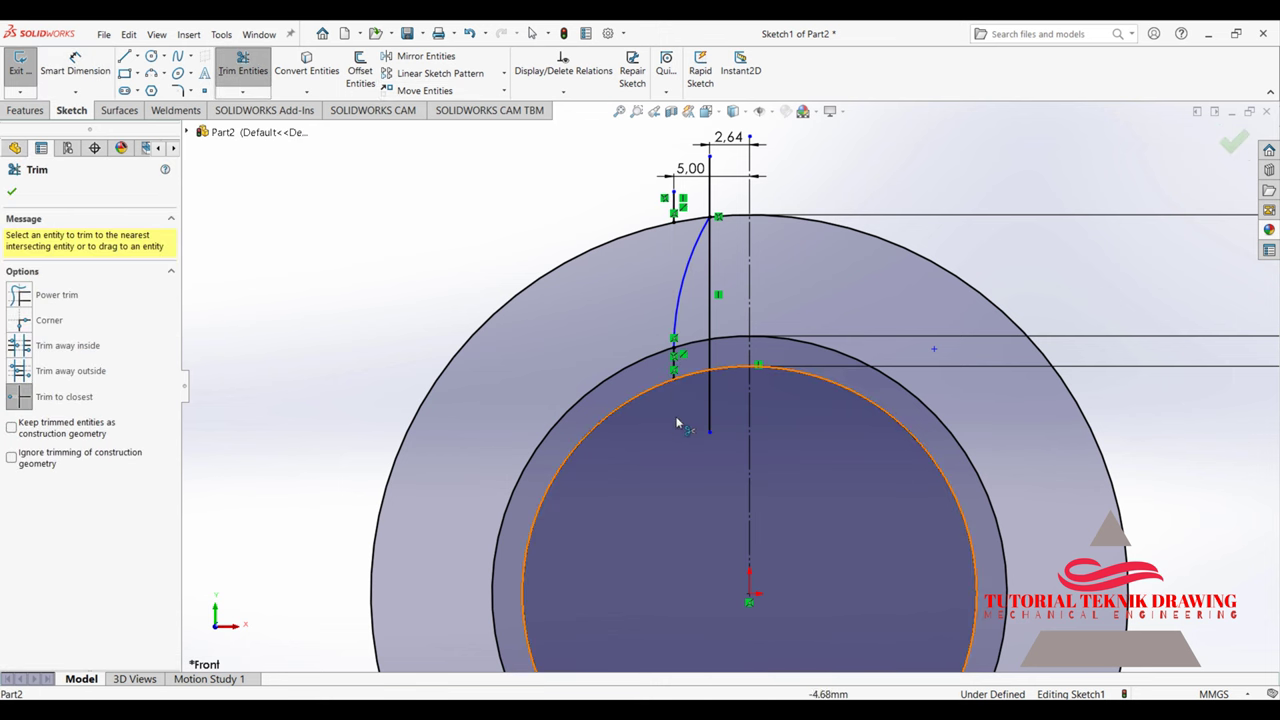
key(Escape)
scroll(835, 288, down, 2)
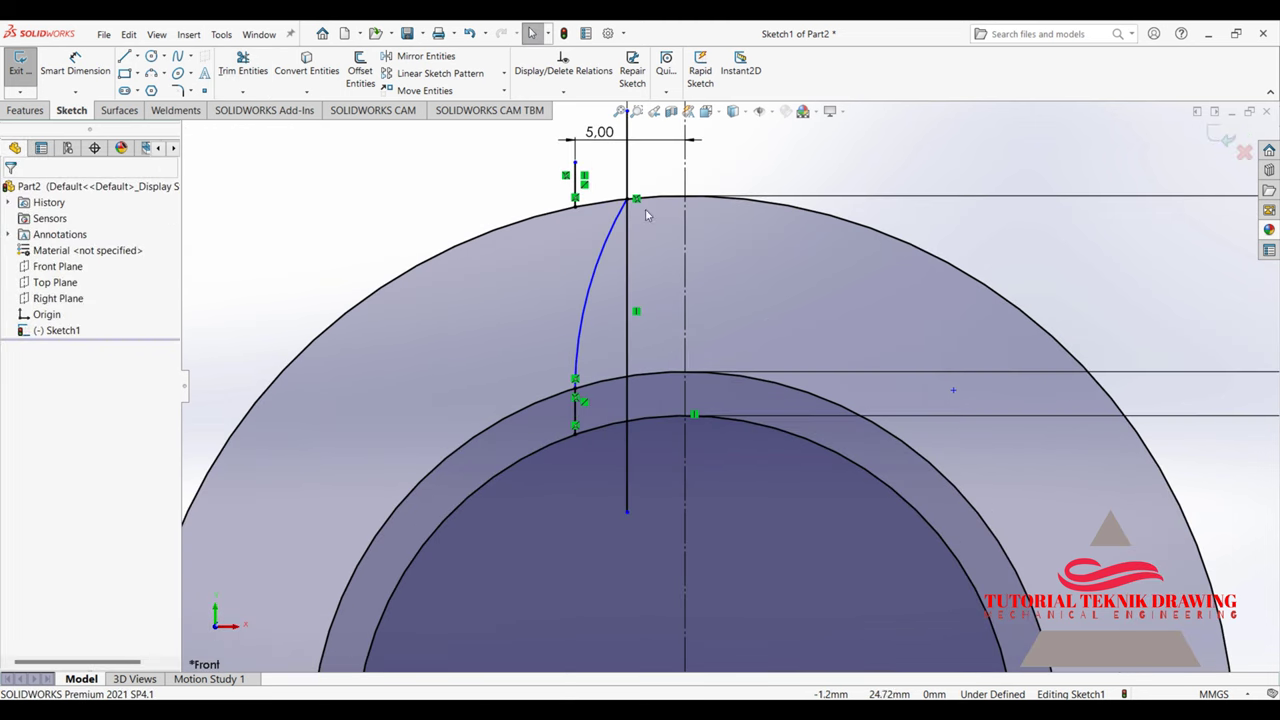
Step: Mirror the arc and short vertical line about the centreline
click(414, 57)
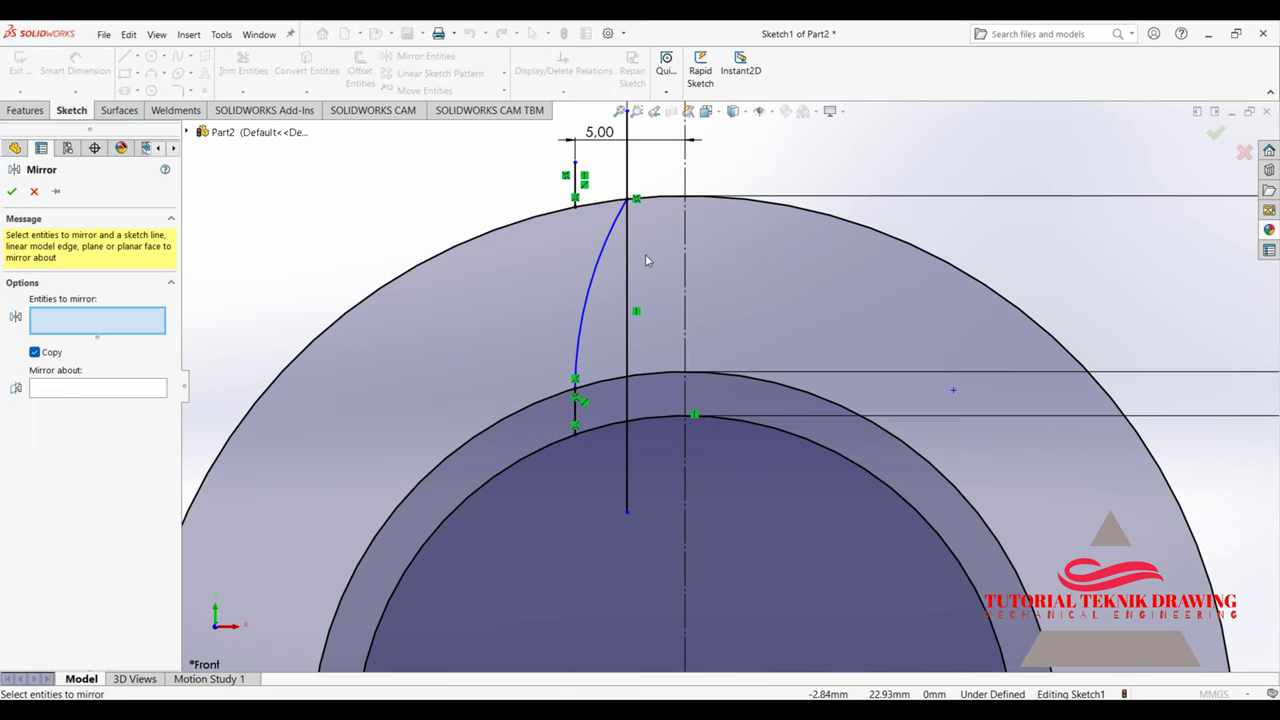
click(598, 290)
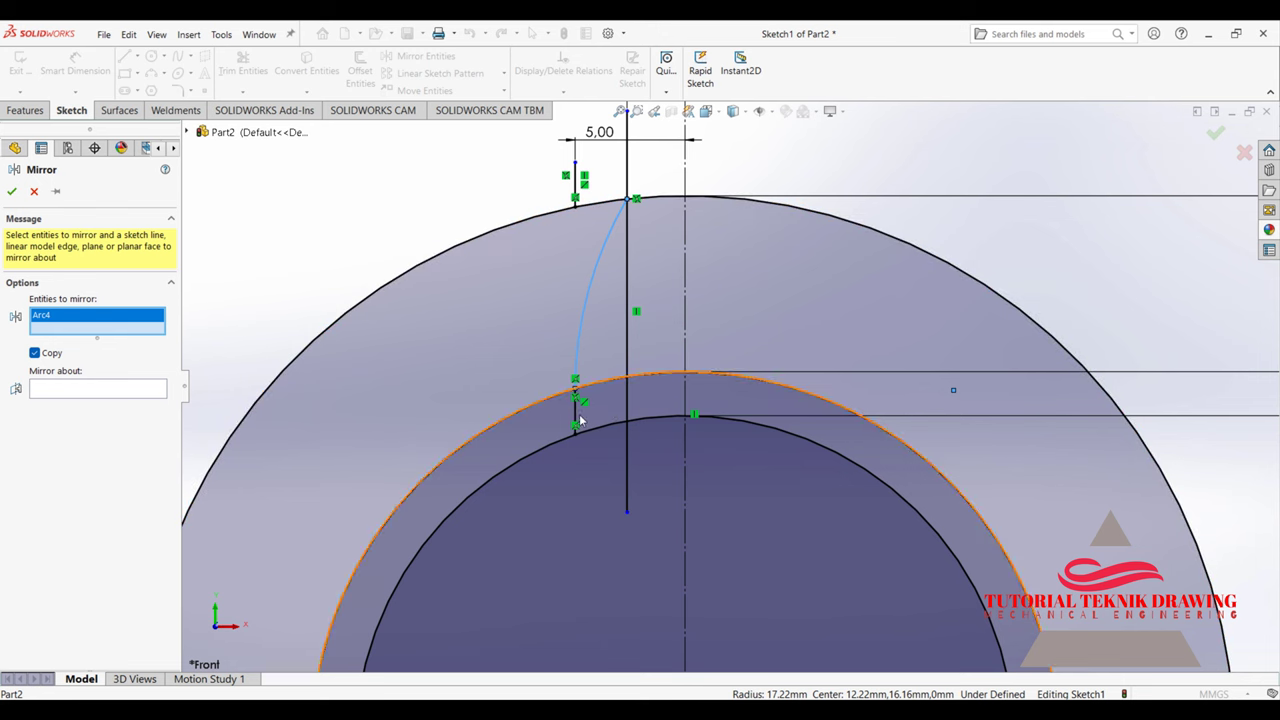
click(575, 416)
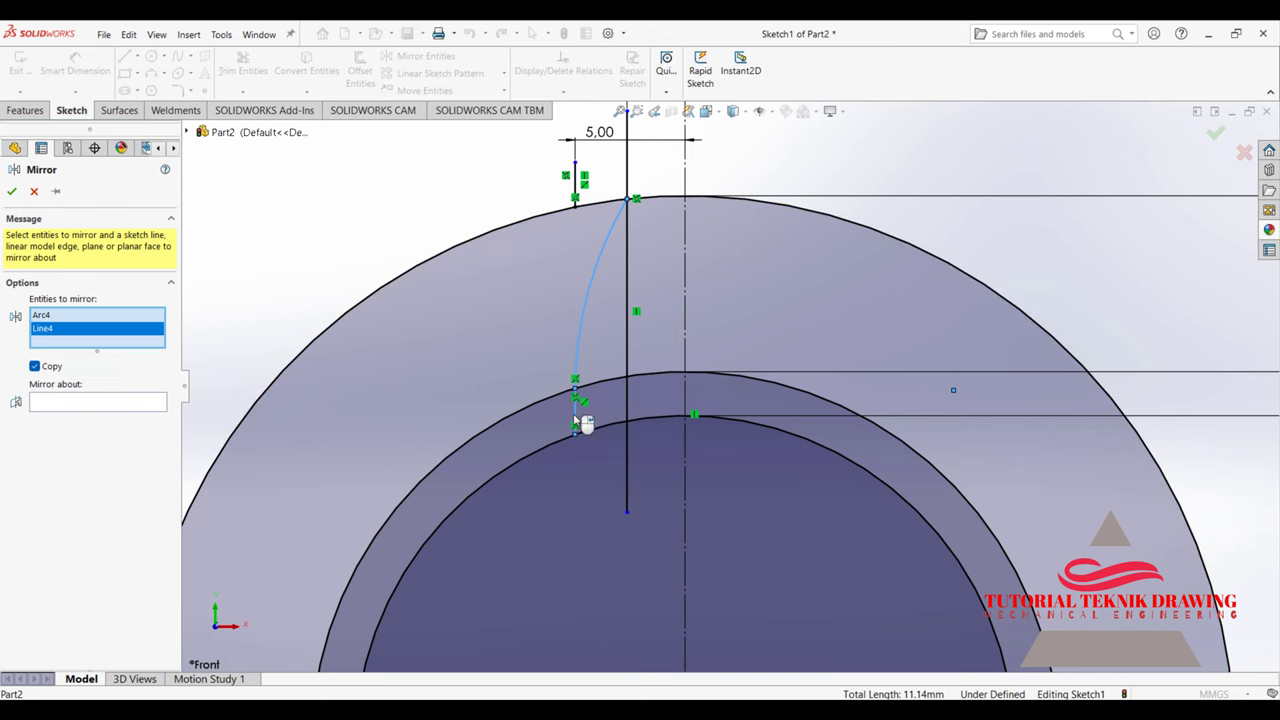
click(73, 407)
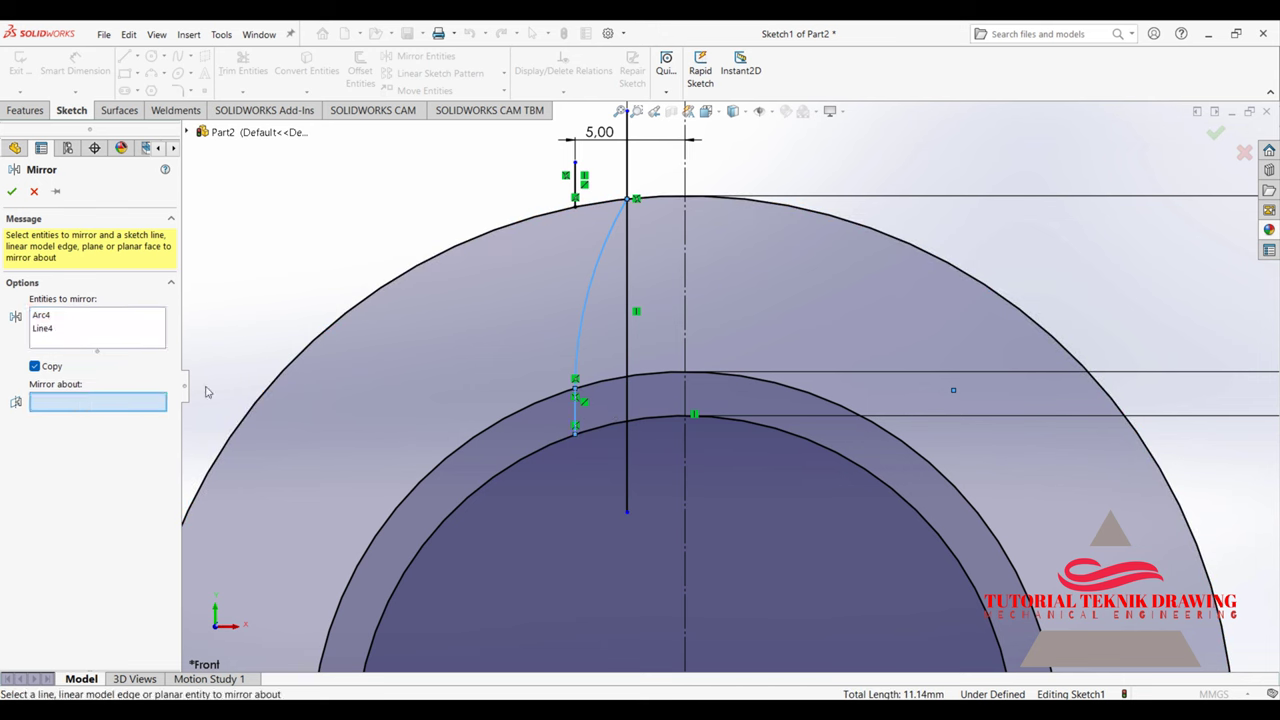
click(685, 306)
click(12, 191)
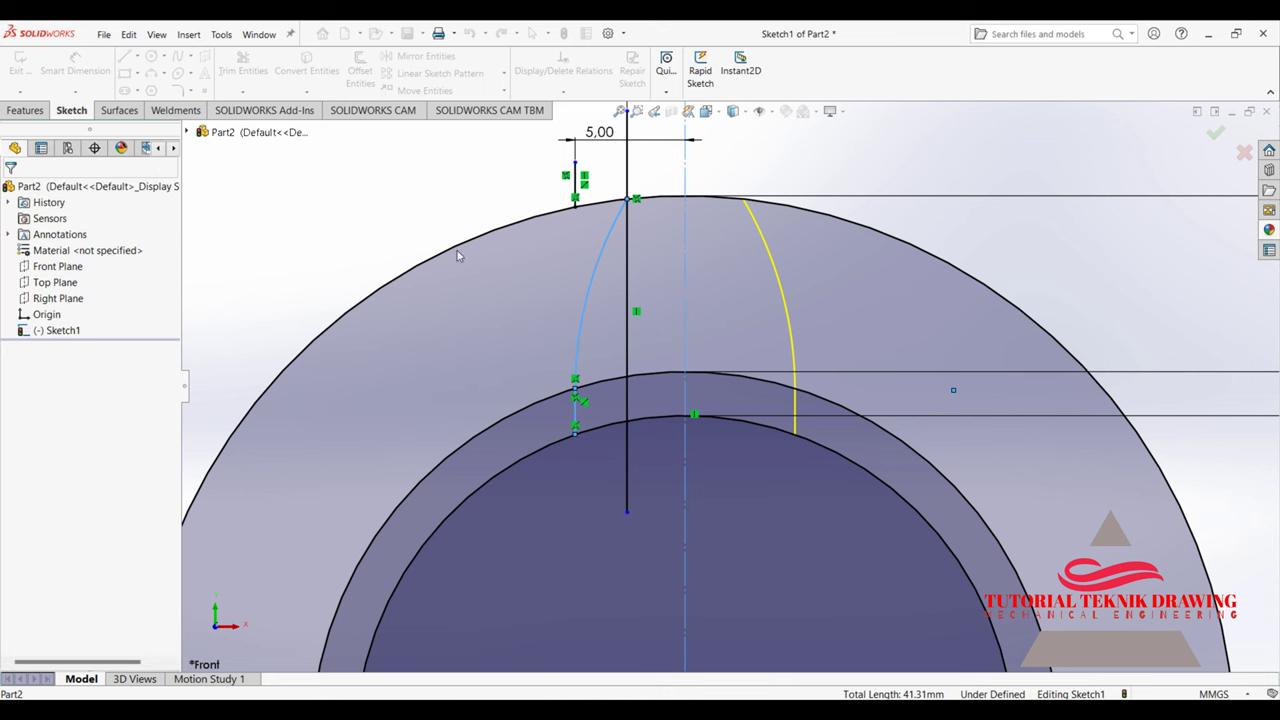
scroll(643, 234, up, 2)
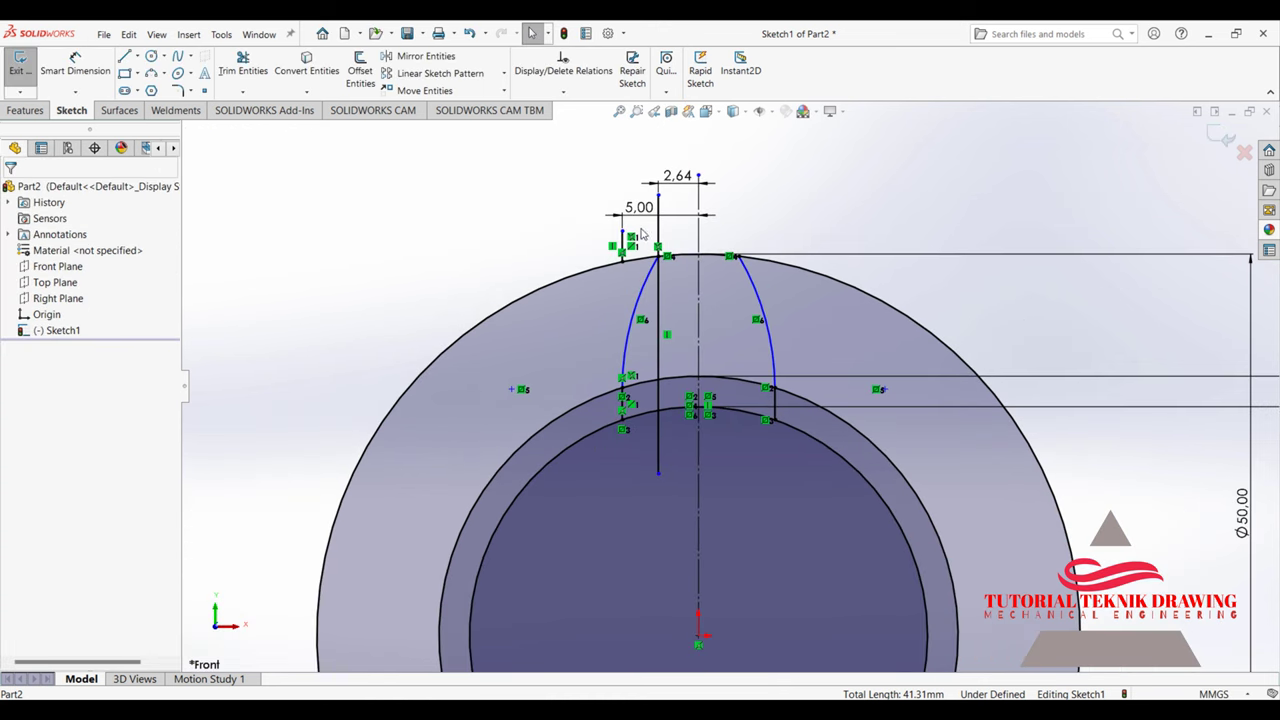
Step: Delete the leftover vertical line and the short top line
right_click(660, 318)
click(730, 512)
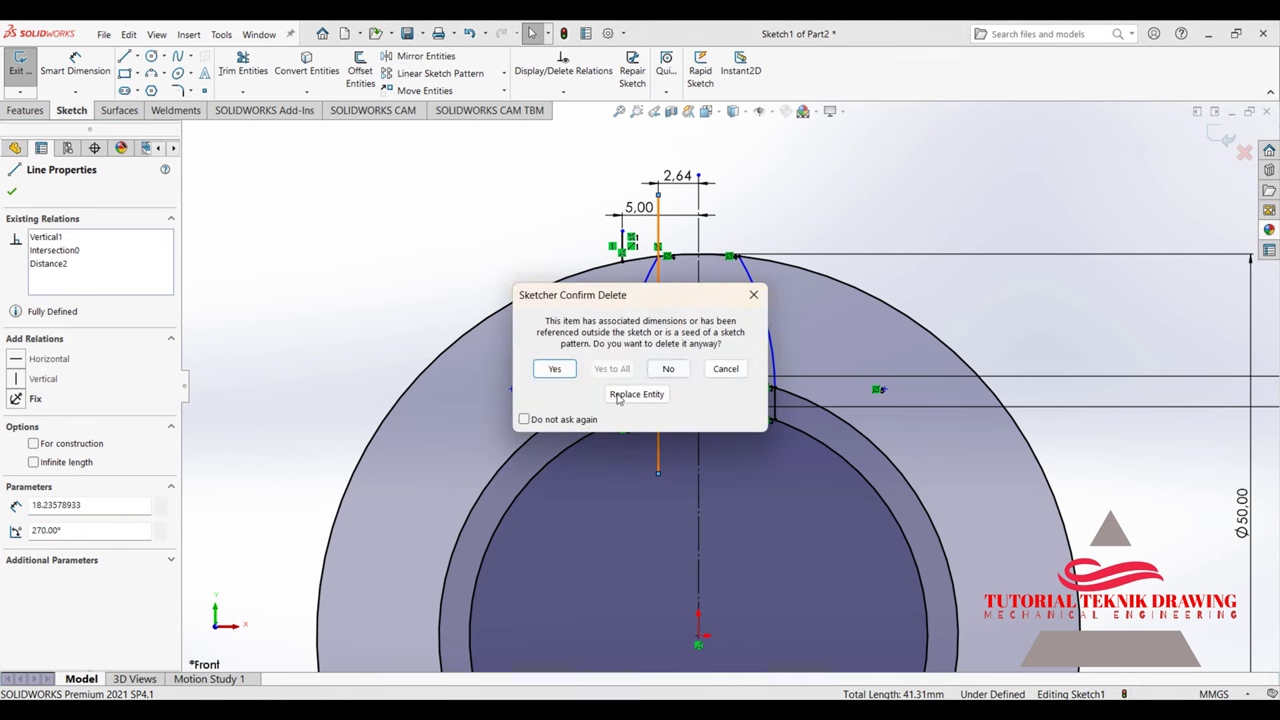
click(556, 369)
right_click(622, 248)
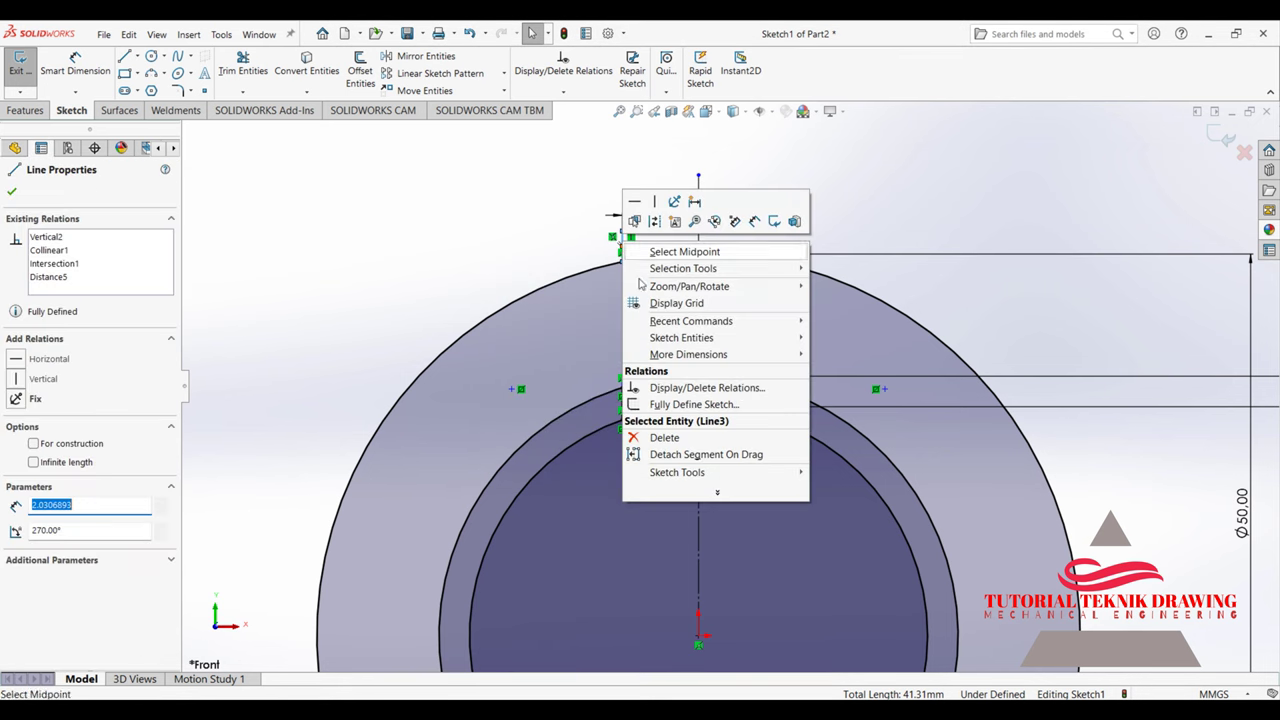
click(664, 437)
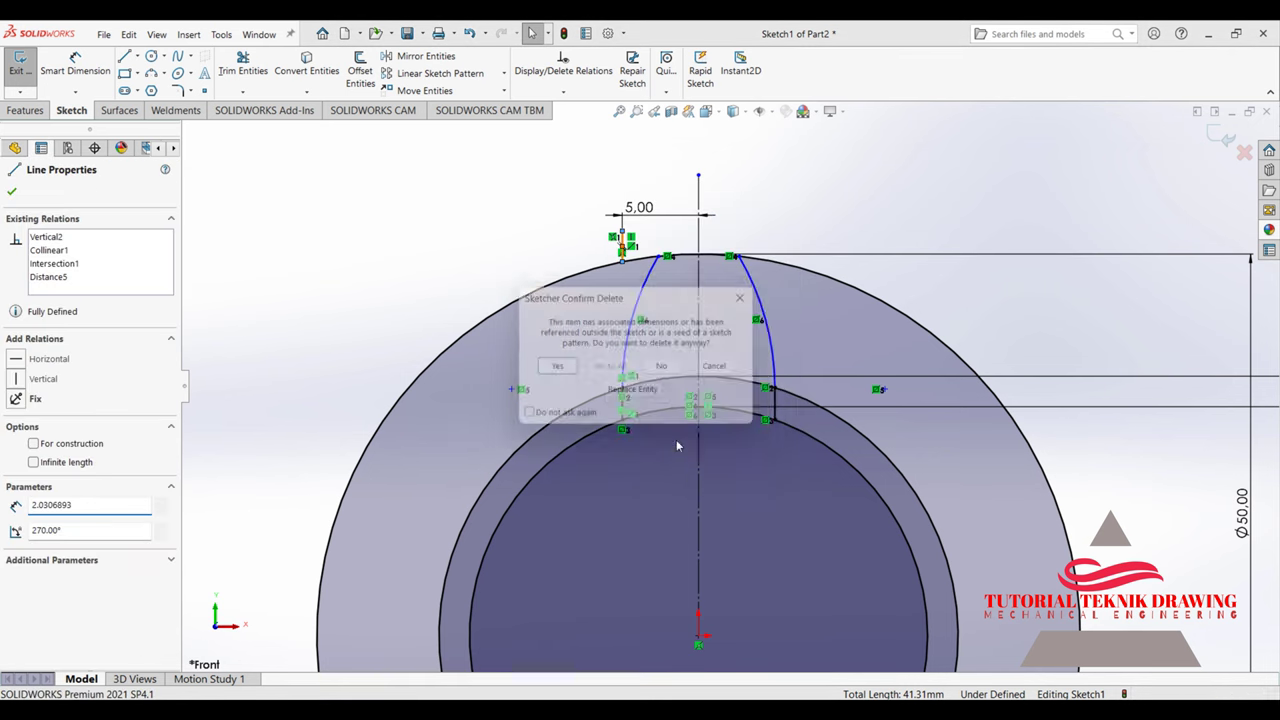
click(550, 372)
scroll(840, 320, up, 1)
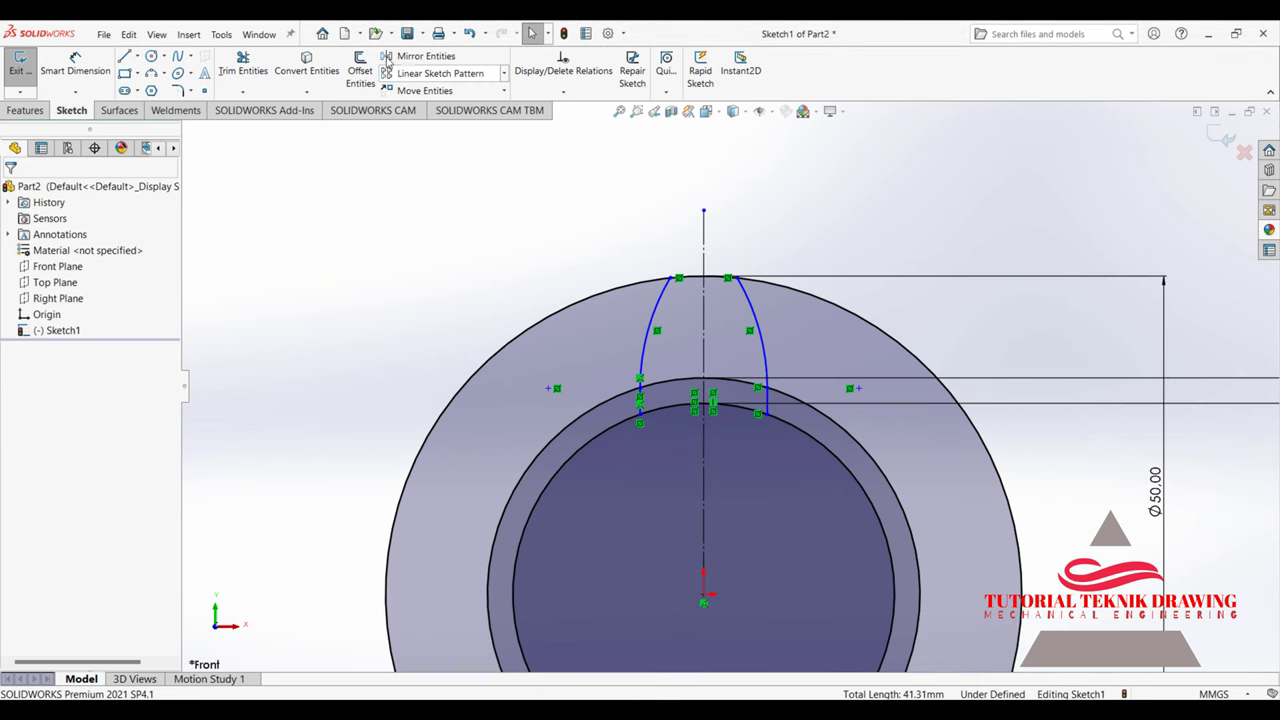
Step: Trim the outer circle and delete its remaining part, keeping the 30 mm circle
click(245, 68)
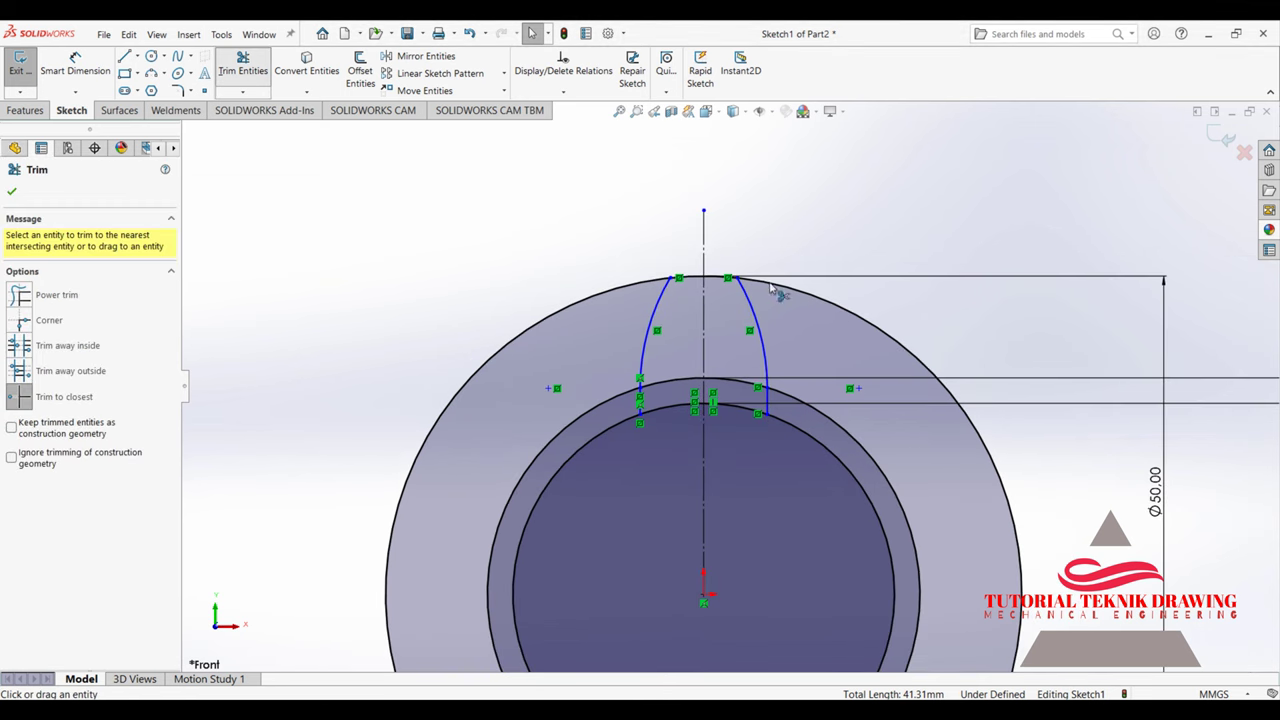
click(878, 331)
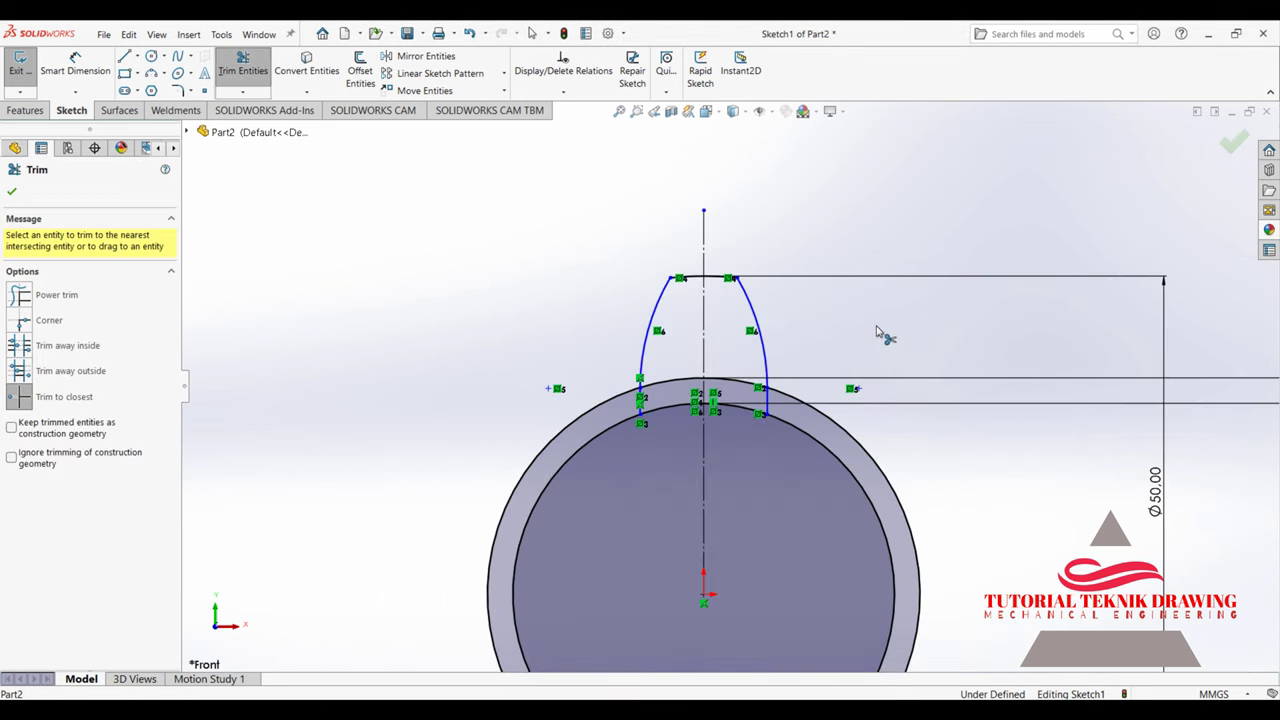
click(11, 193)
scroll(603, 388, down, 1)
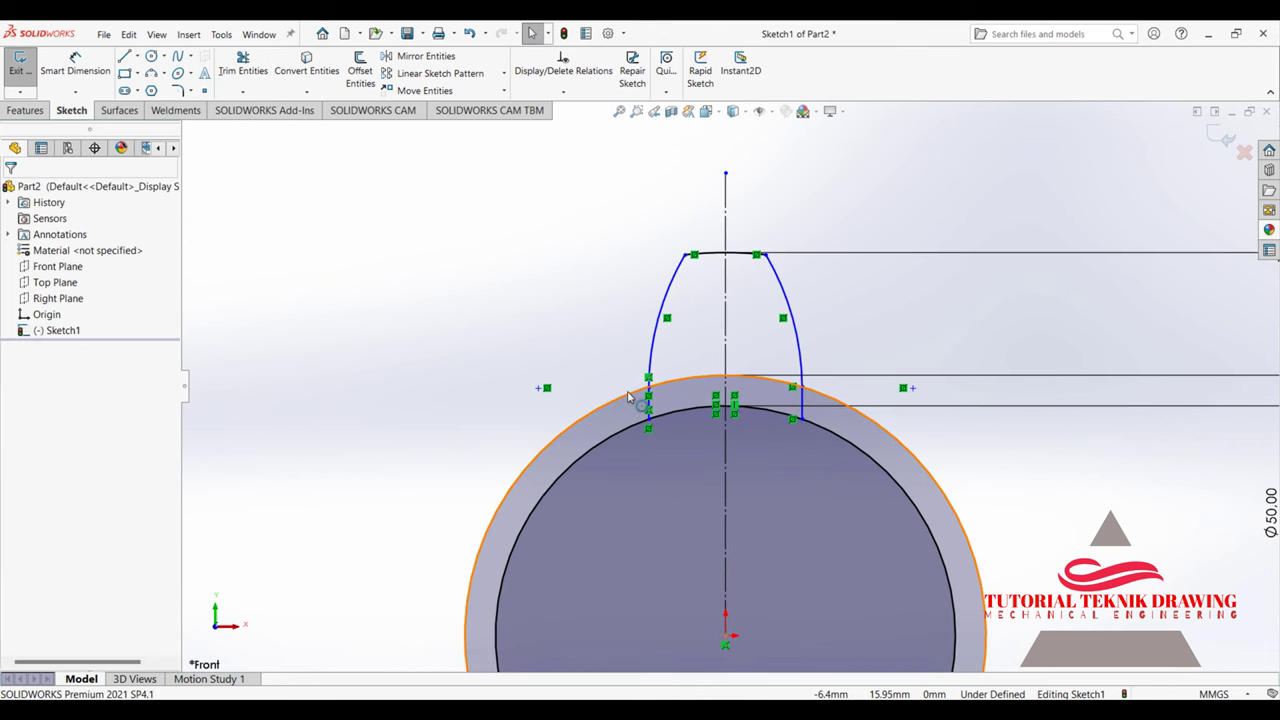
right_click(629, 397)
click(703, 590)
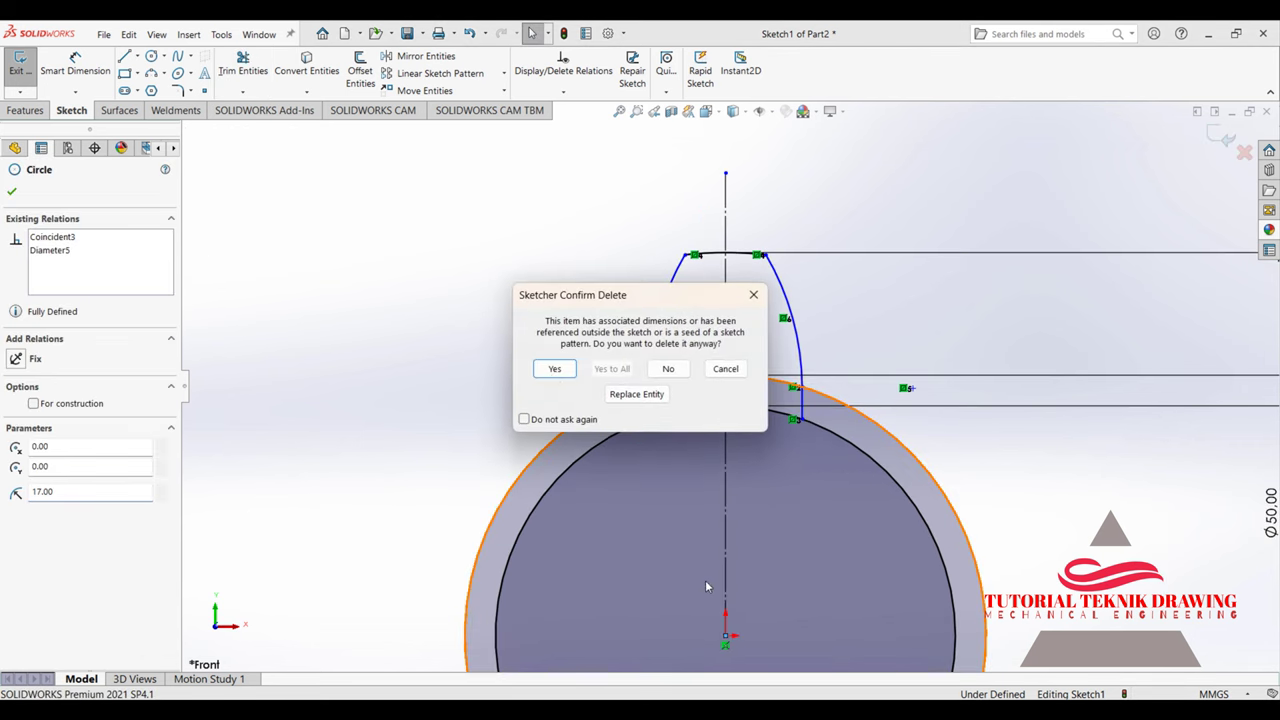
click(554, 369)
scroll(811, 472, up, 3)
scroll(705, 316, down, 1)
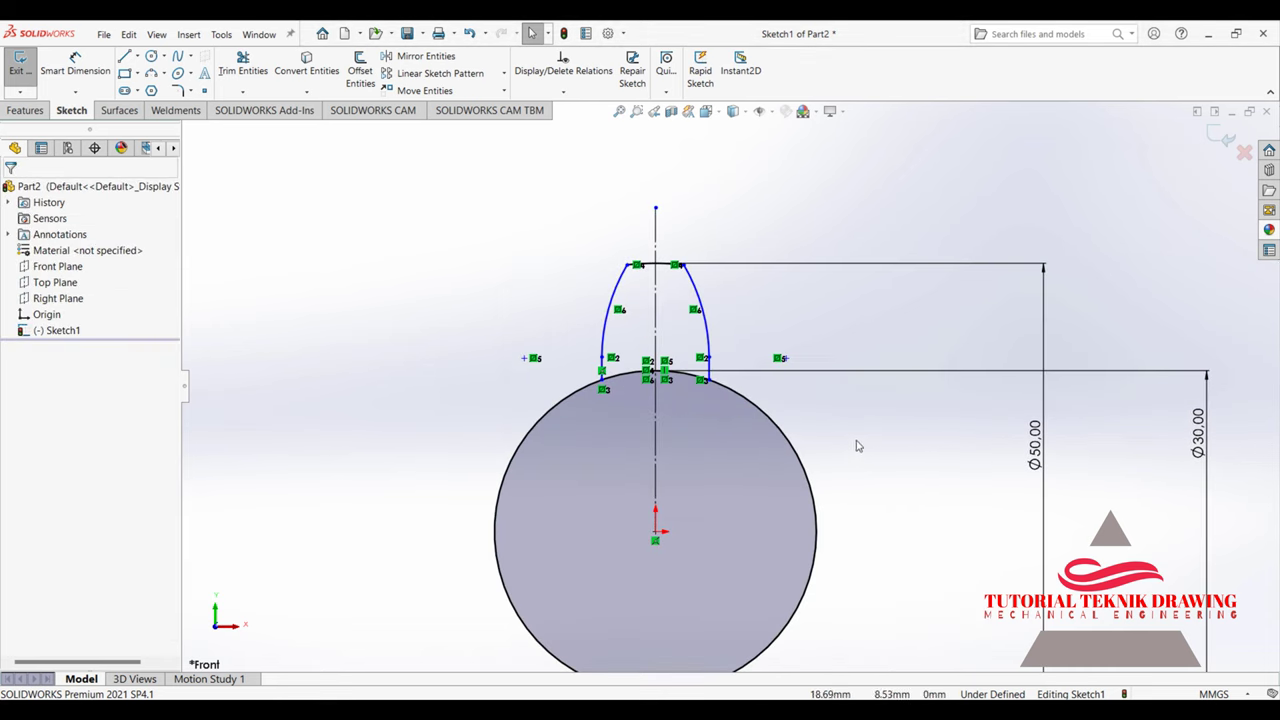
scroll(710, 340, up, 1)
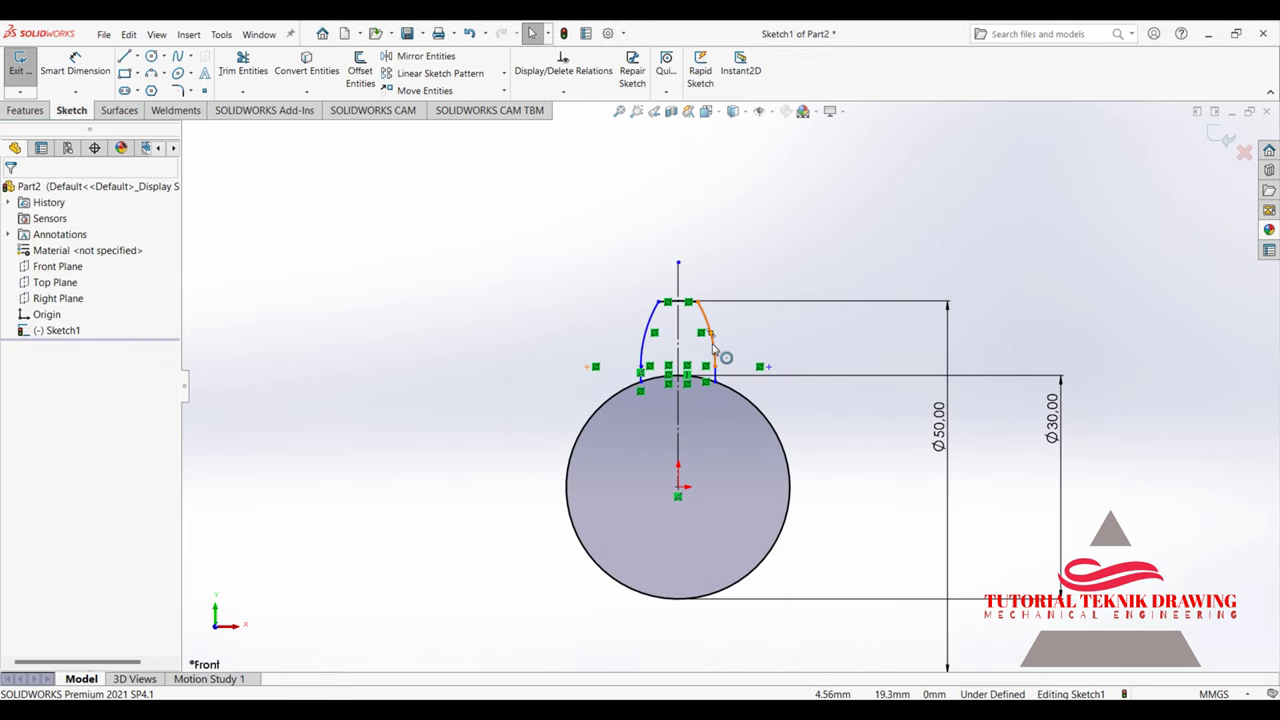
scroll(713, 346, up, 2)
scroll(722, 356, down, 2)
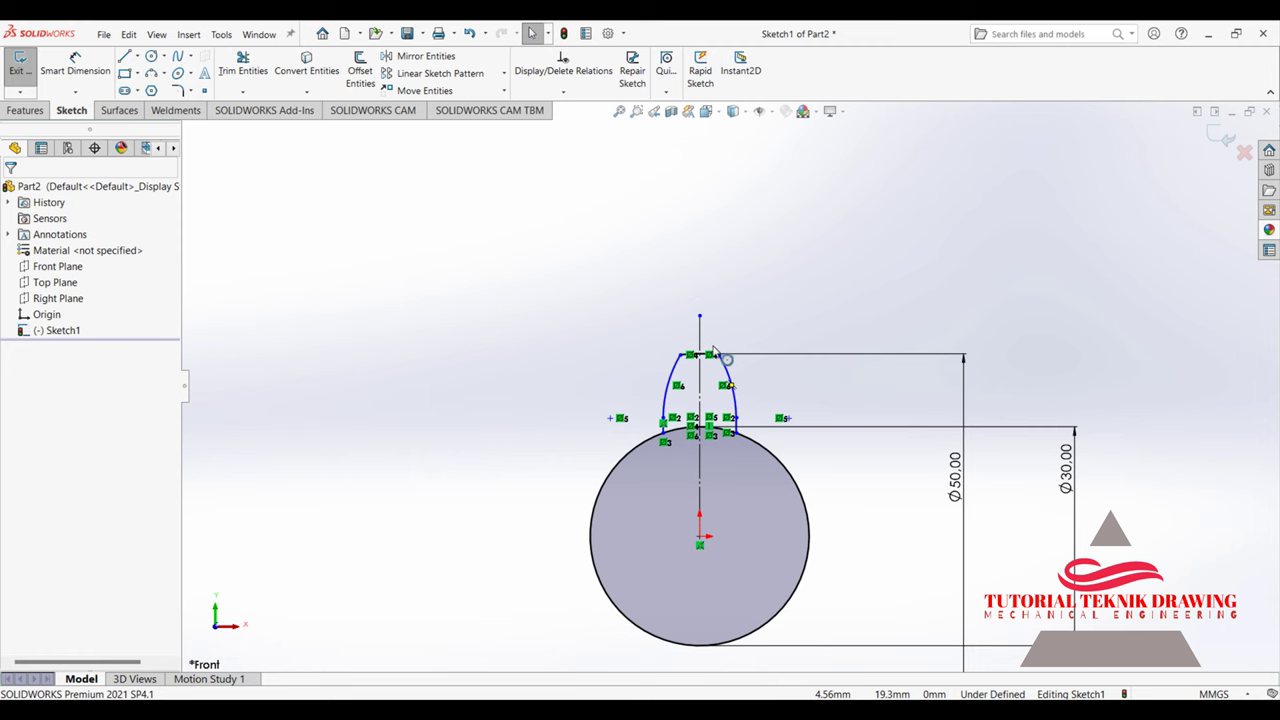
scroll(880, 565, down, 2)
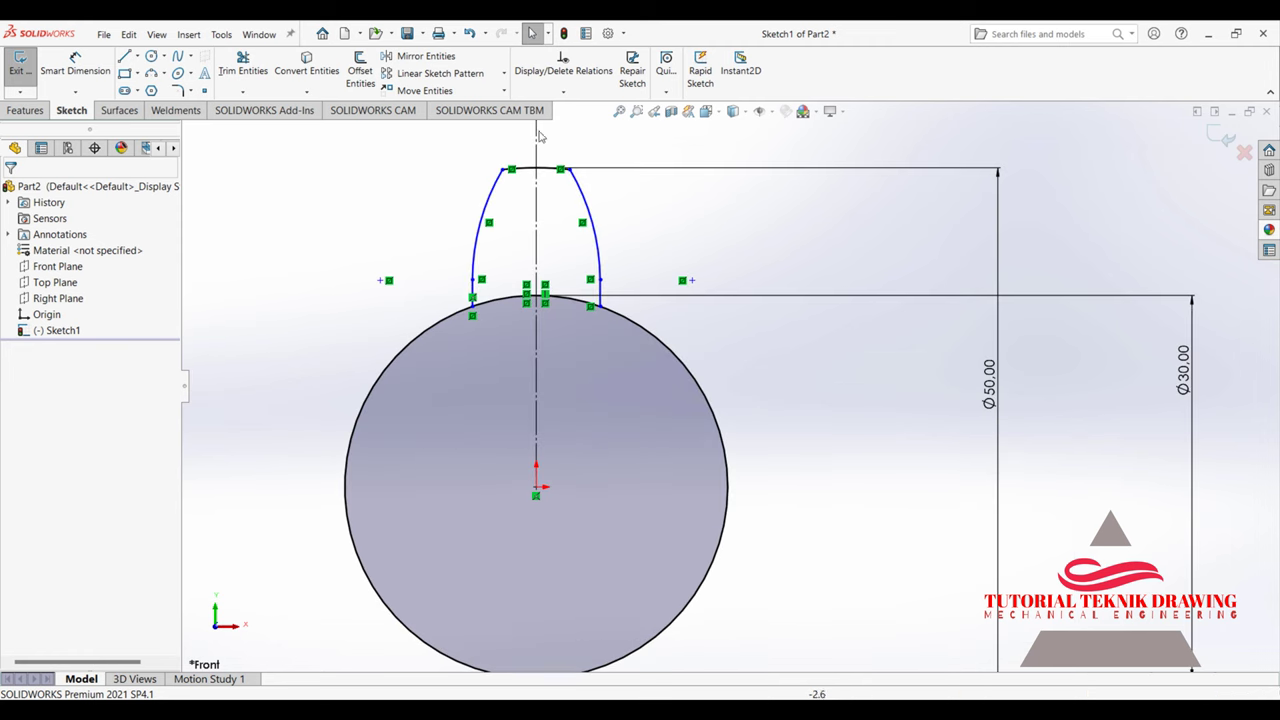
Step: Circular-pattern the tooth arcs and lines into 7 equally spaced copies over 360°
key(f)
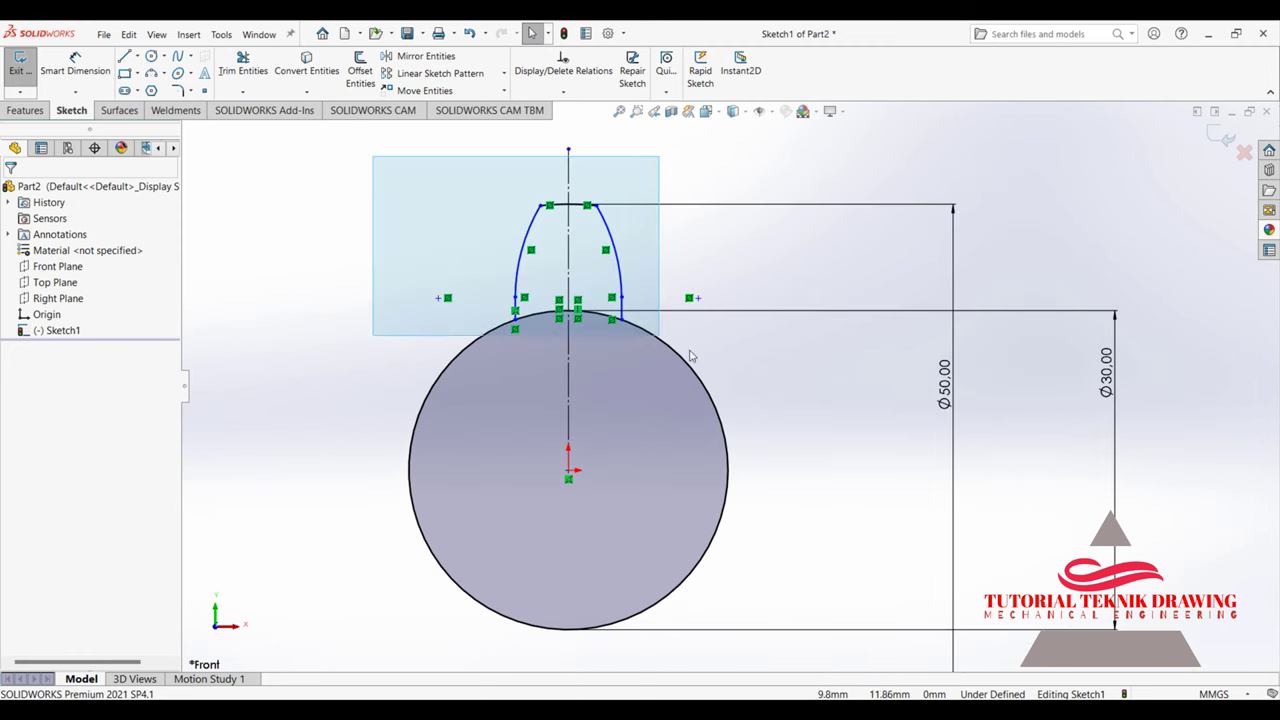
drag(375, 162, 720, 376)
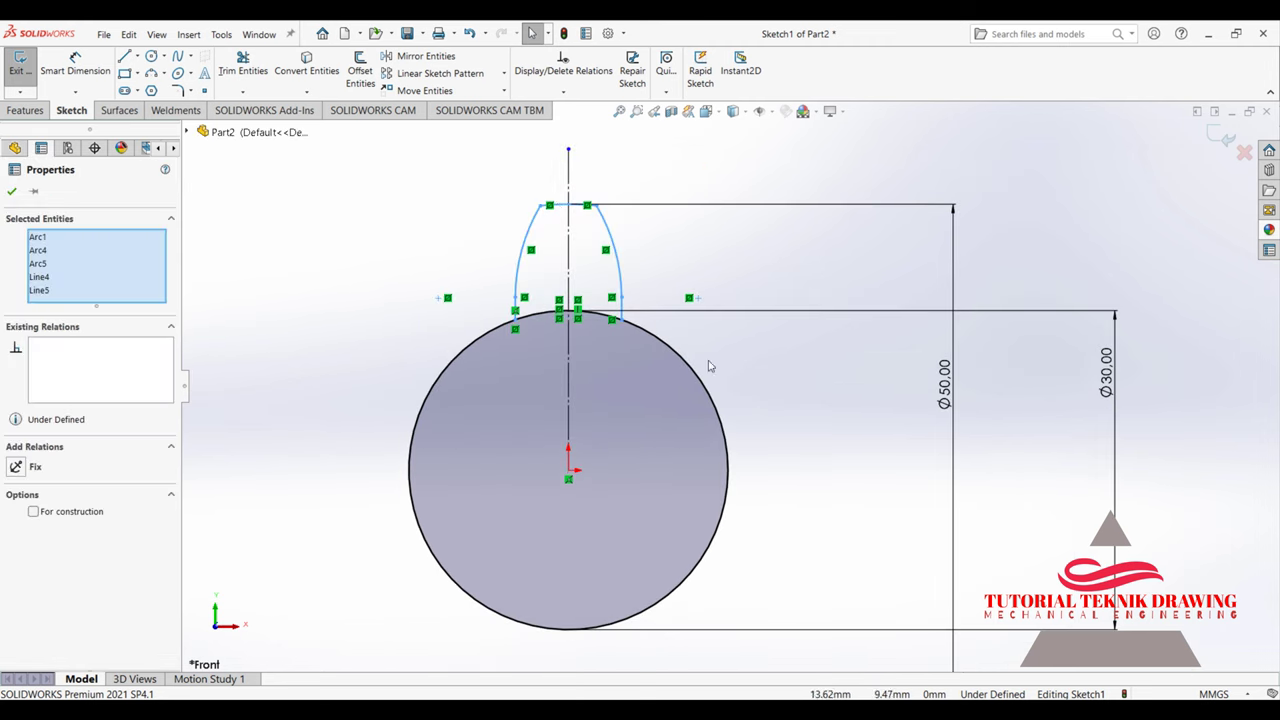
click(505, 75)
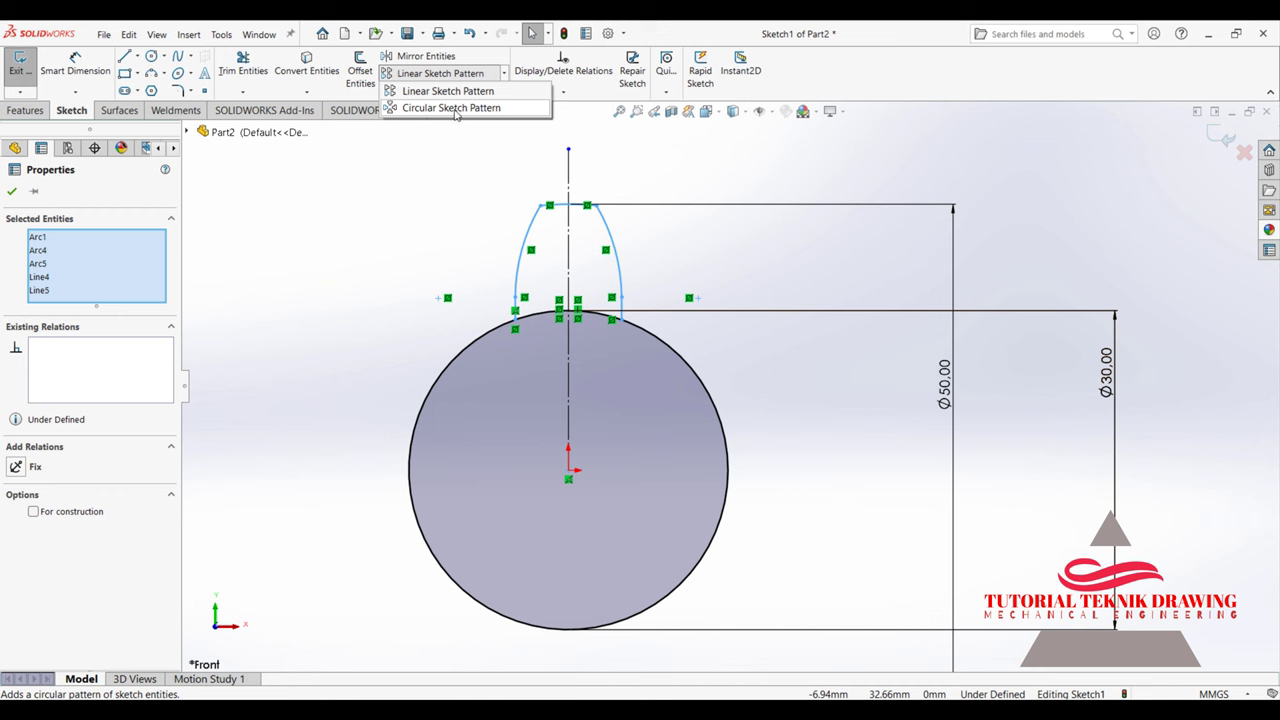
click(455, 107)
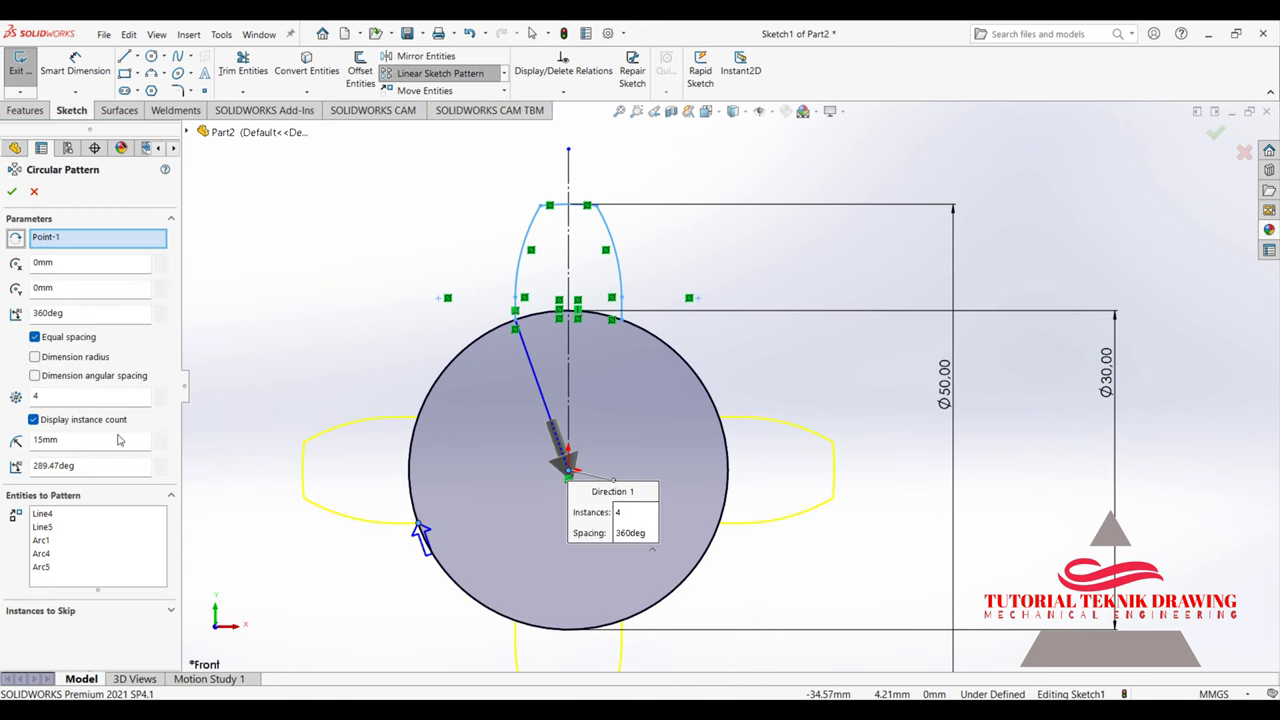
drag(52, 399, 28, 397)
text(7)
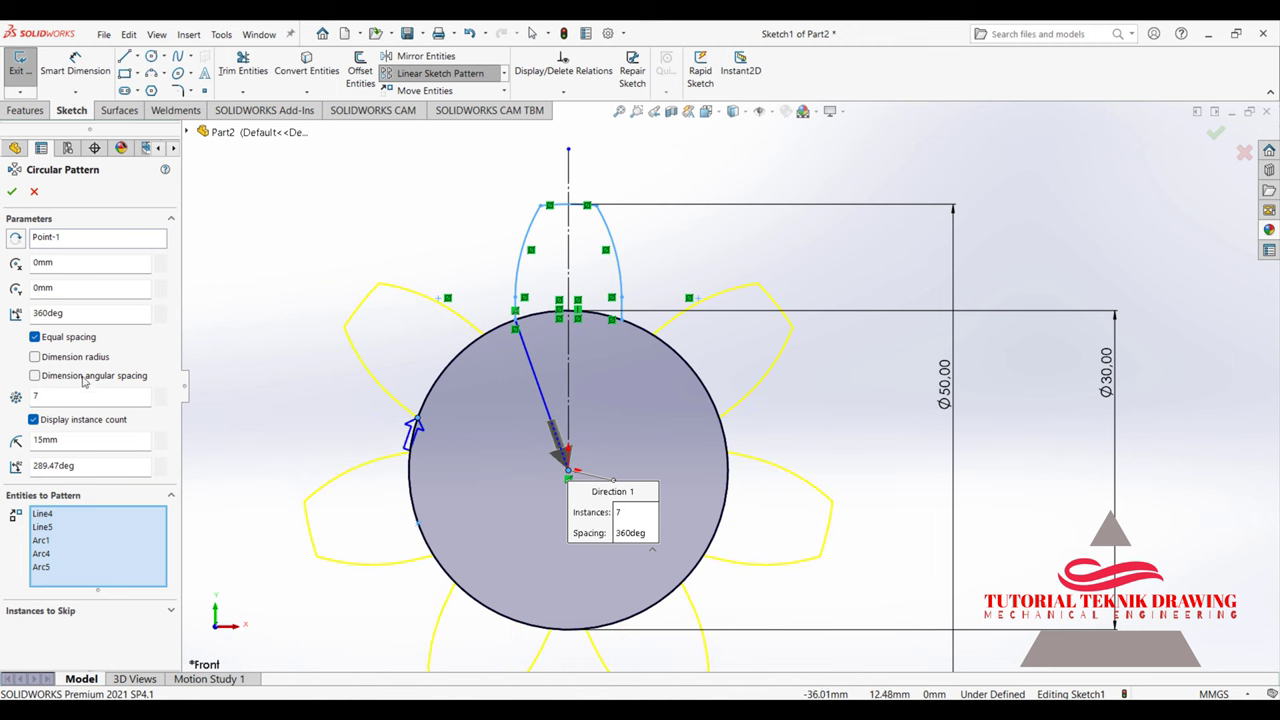
click(12, 193)
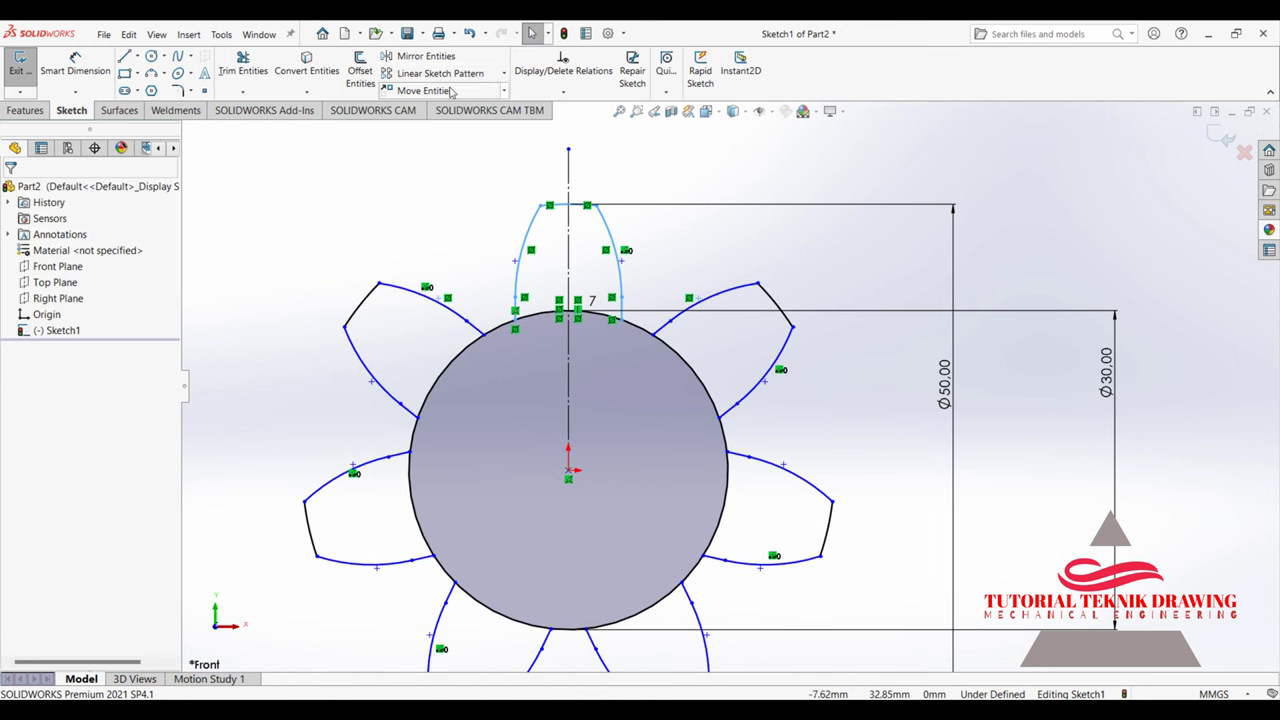
Step: Trim the 30 mm circle arcs inside the top, left and right tooth bases
click(243, 62)
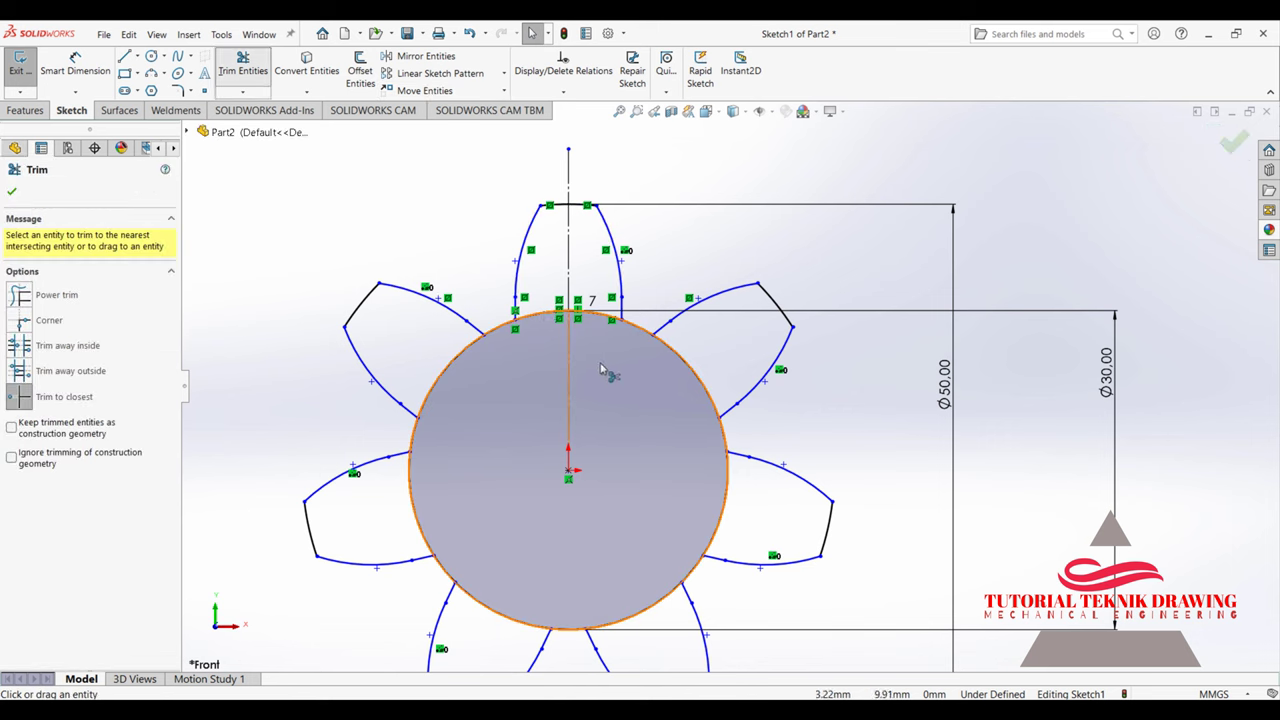
click(540, 320)
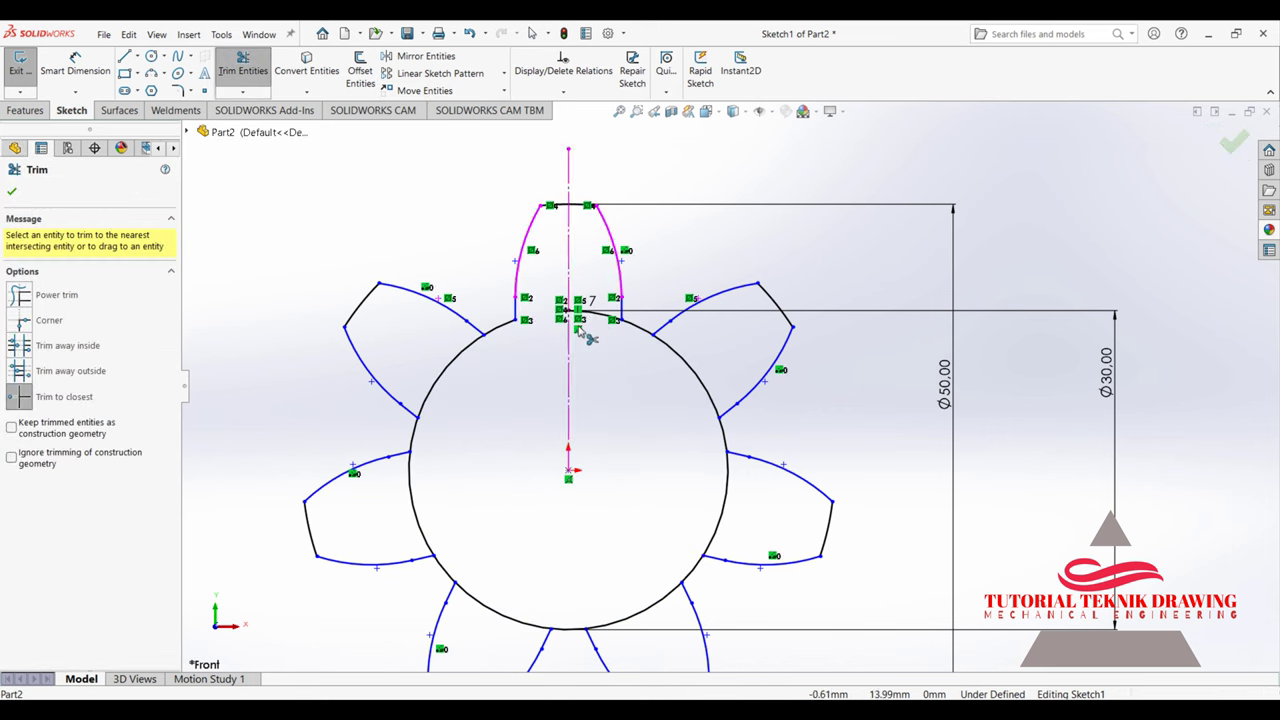
click(445, 380)
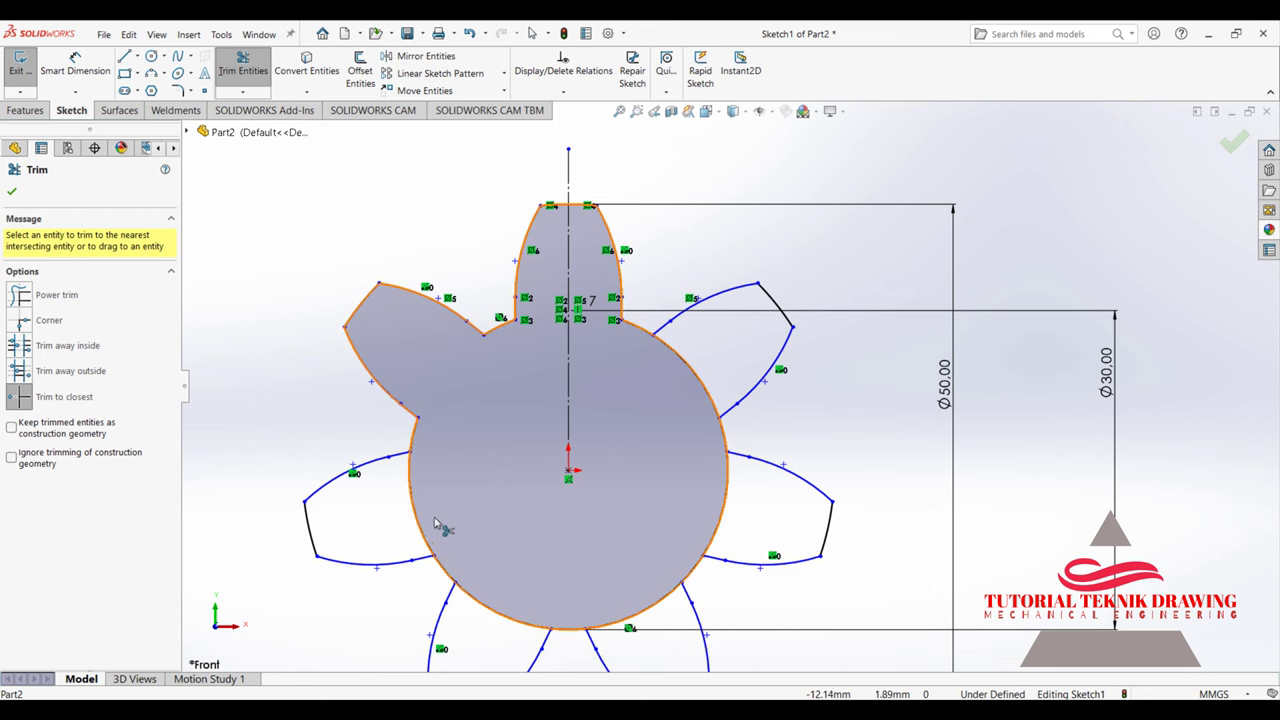
click(411, 500)
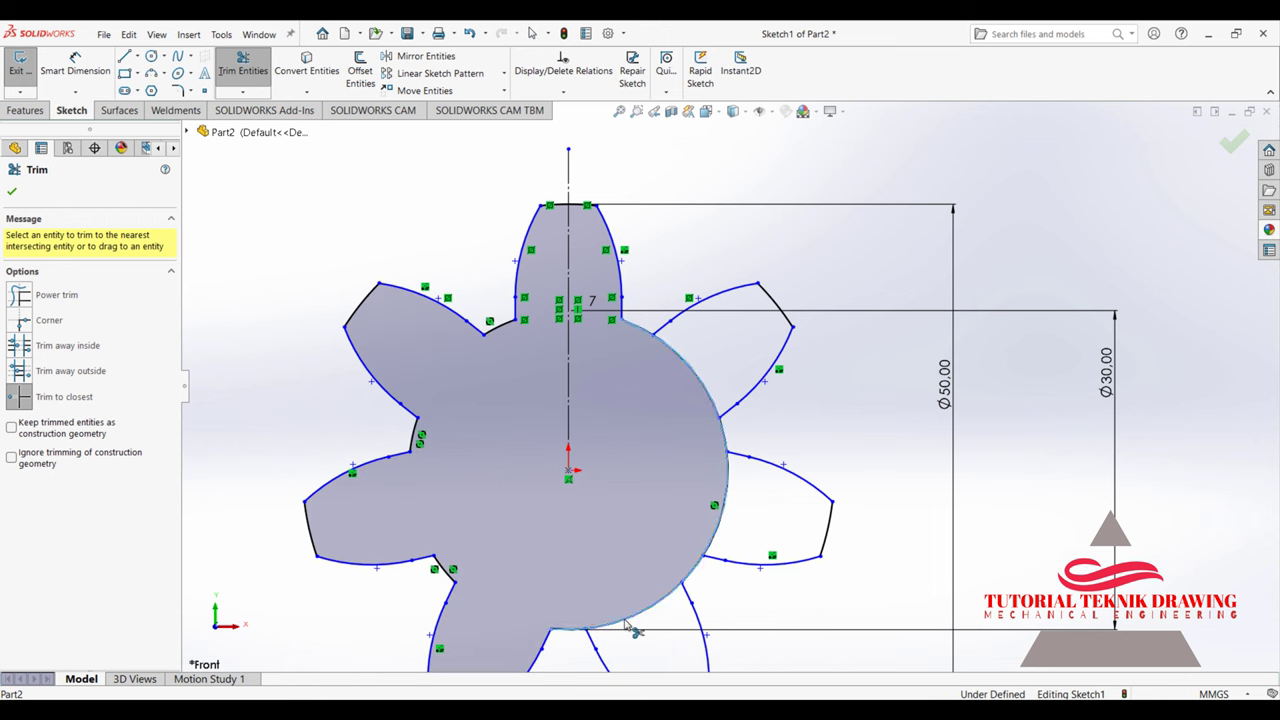
click(615, 631)
click(707, 395)
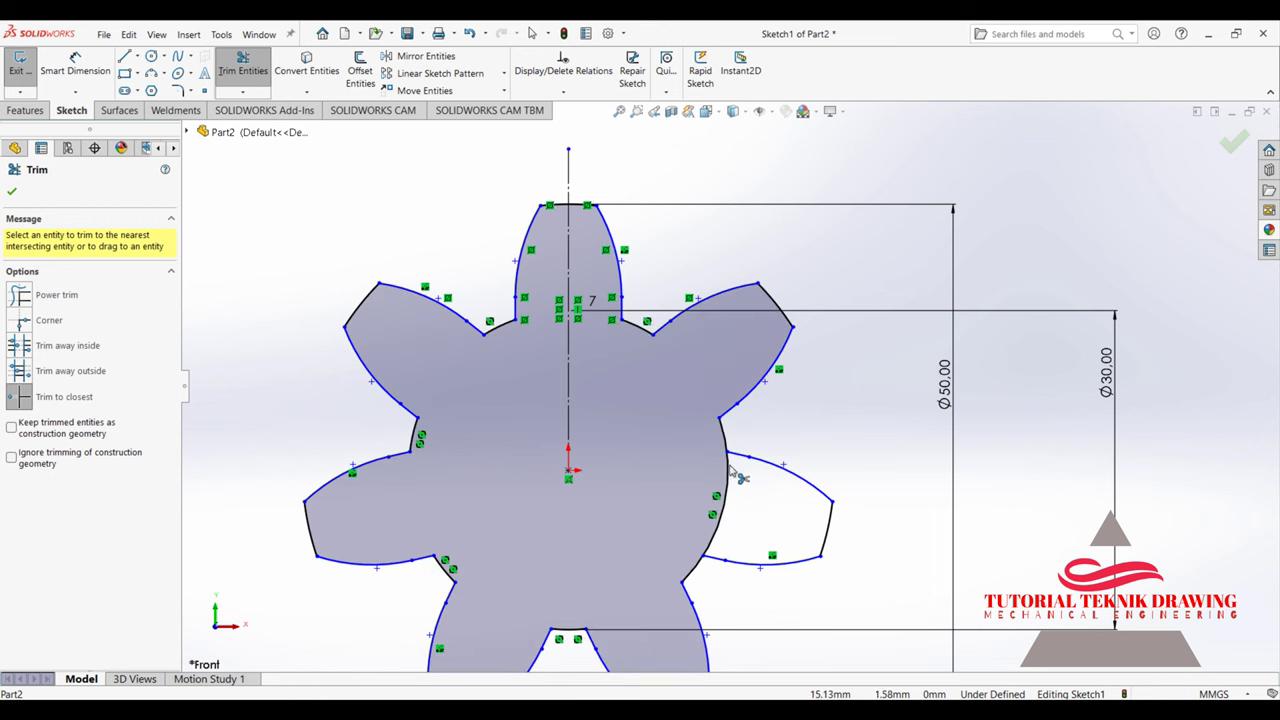
click(727, 492)
click(12, 191)
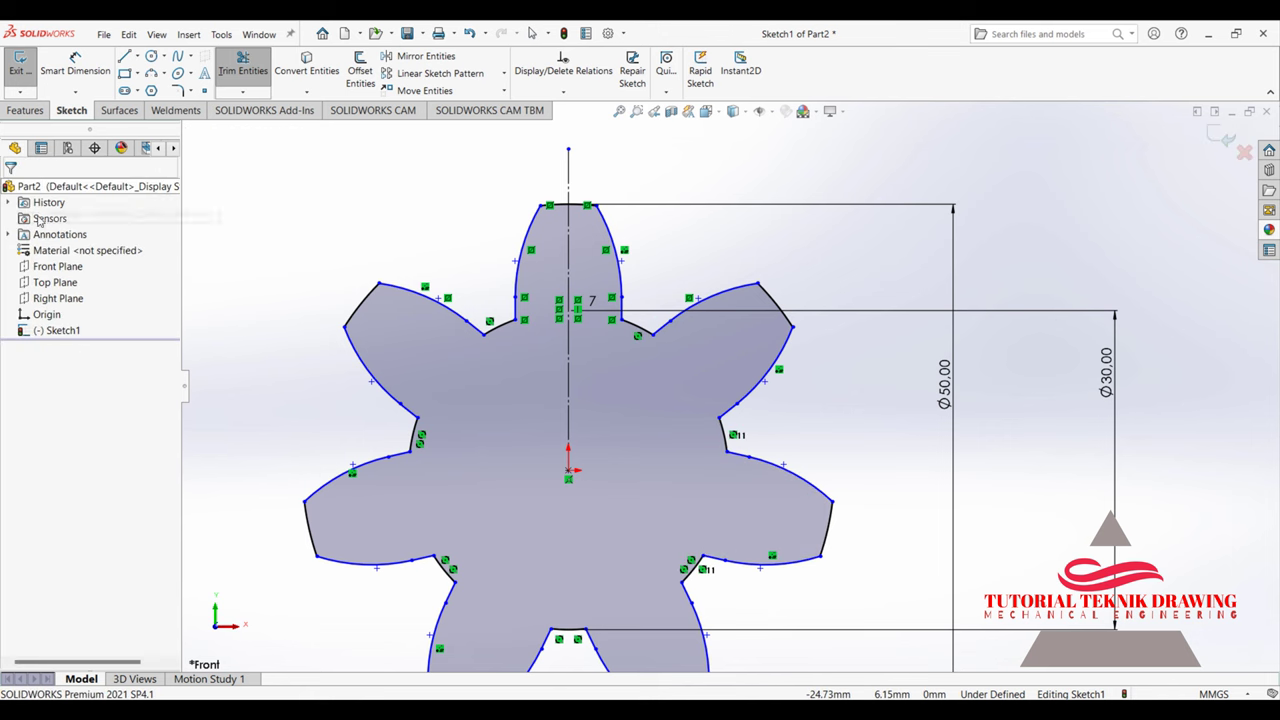
Step: Zoom in and out to inspect the seven-tooth gear profile in Sketch1
scroll(545, 258, down, 2)
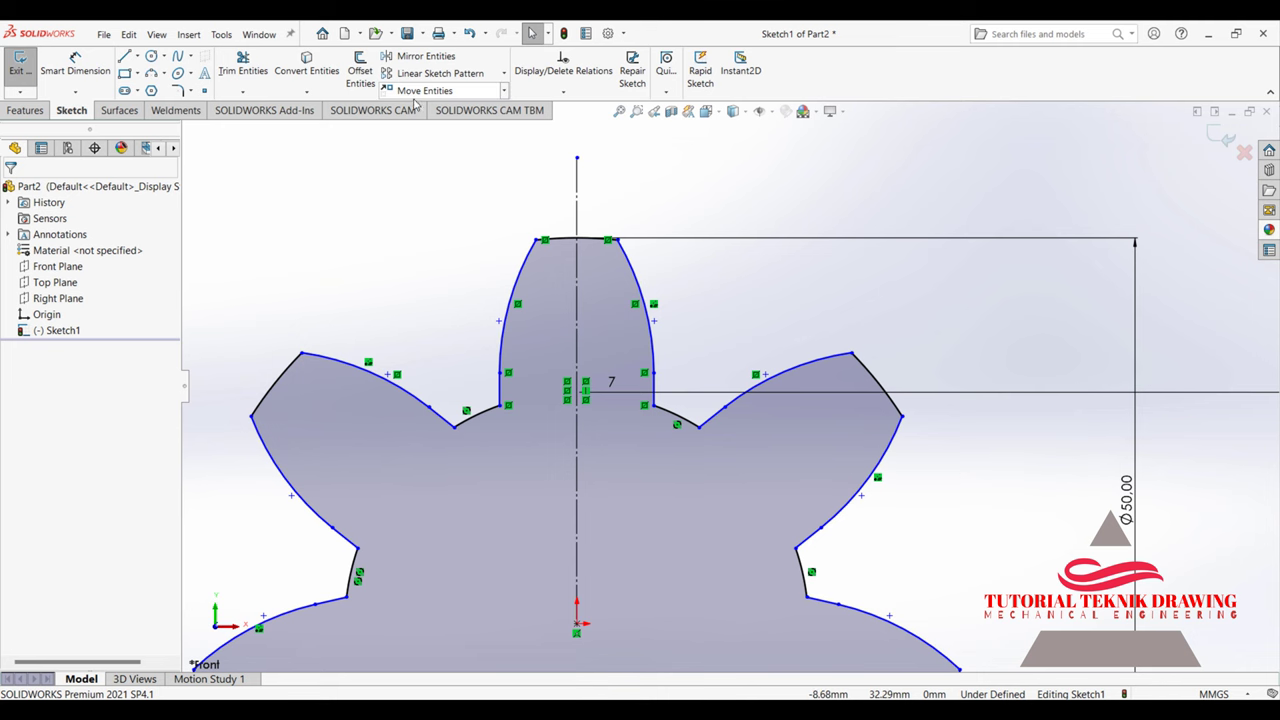
scroll(543, 271, up, 2)
scroll(695, 249, down, 2)
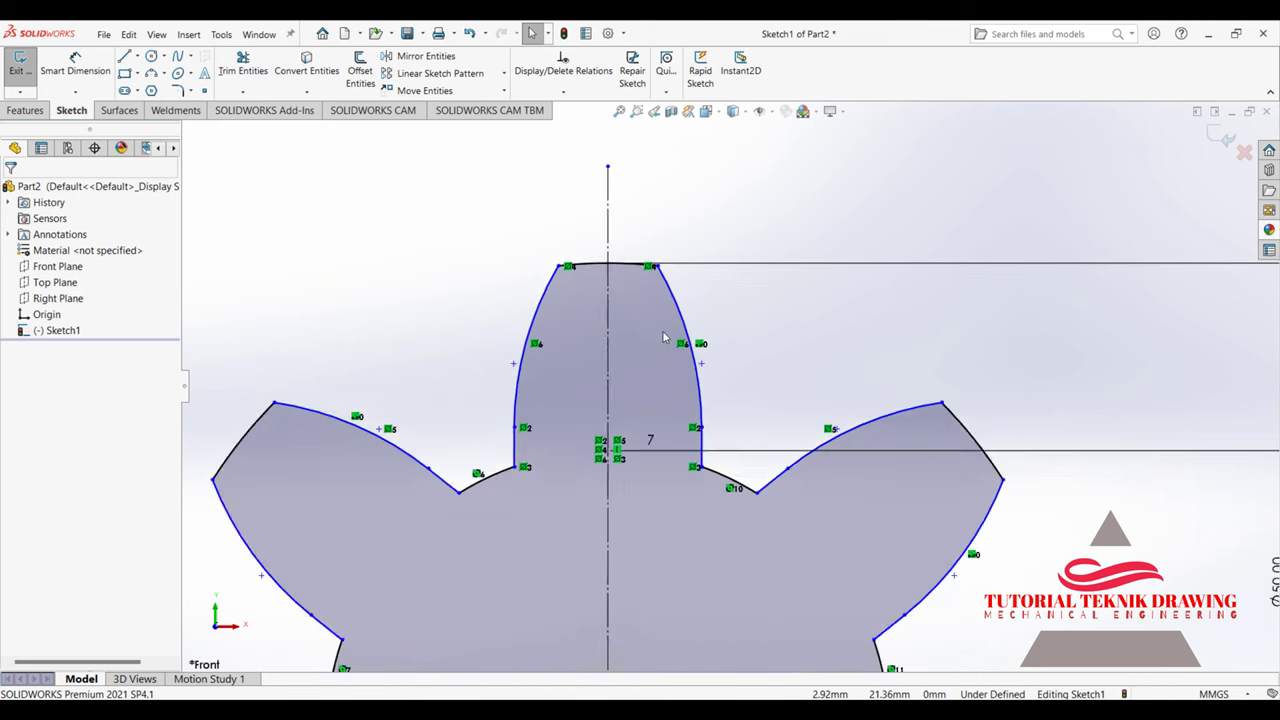
scroll(695, 249, down, 1)
scroll(650, 300, up, 2)
scroll(760, 420, up, 2)
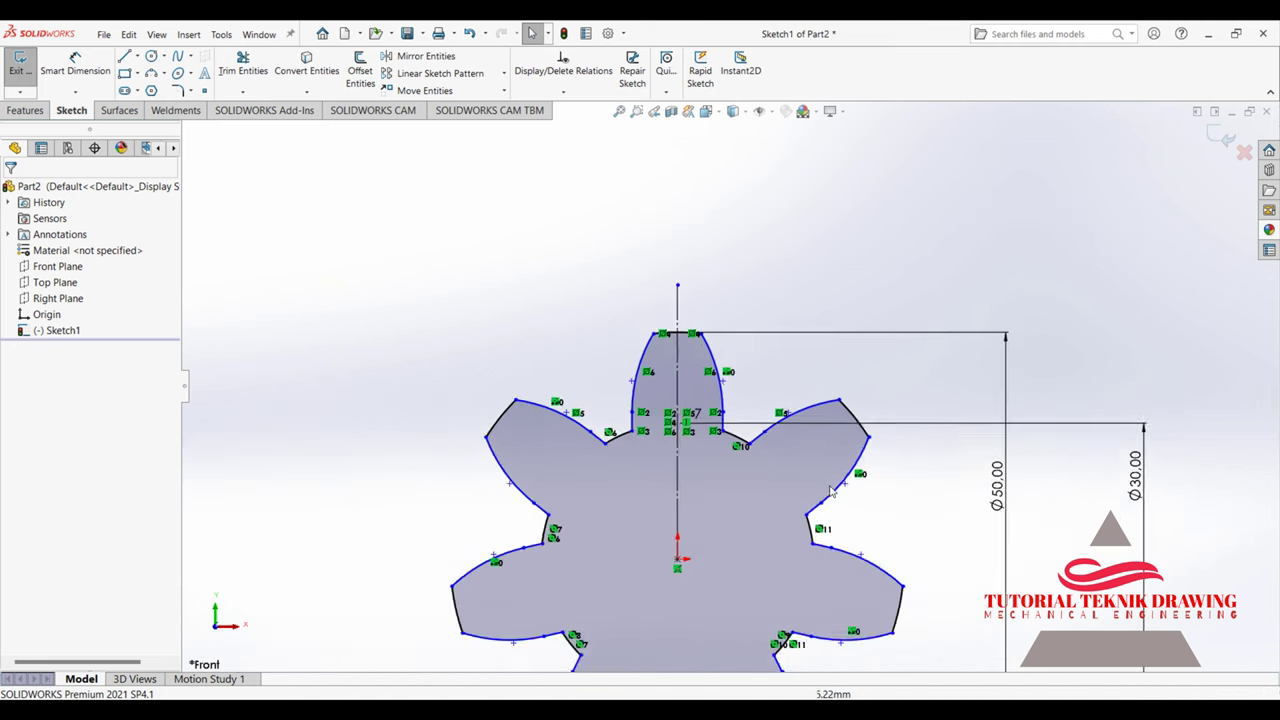
scroll(864, 587, up, 1)
scroll(864, 587, down, 1)
scroll(700, 400, down, 2)
scroll(600, 250, up, 1)
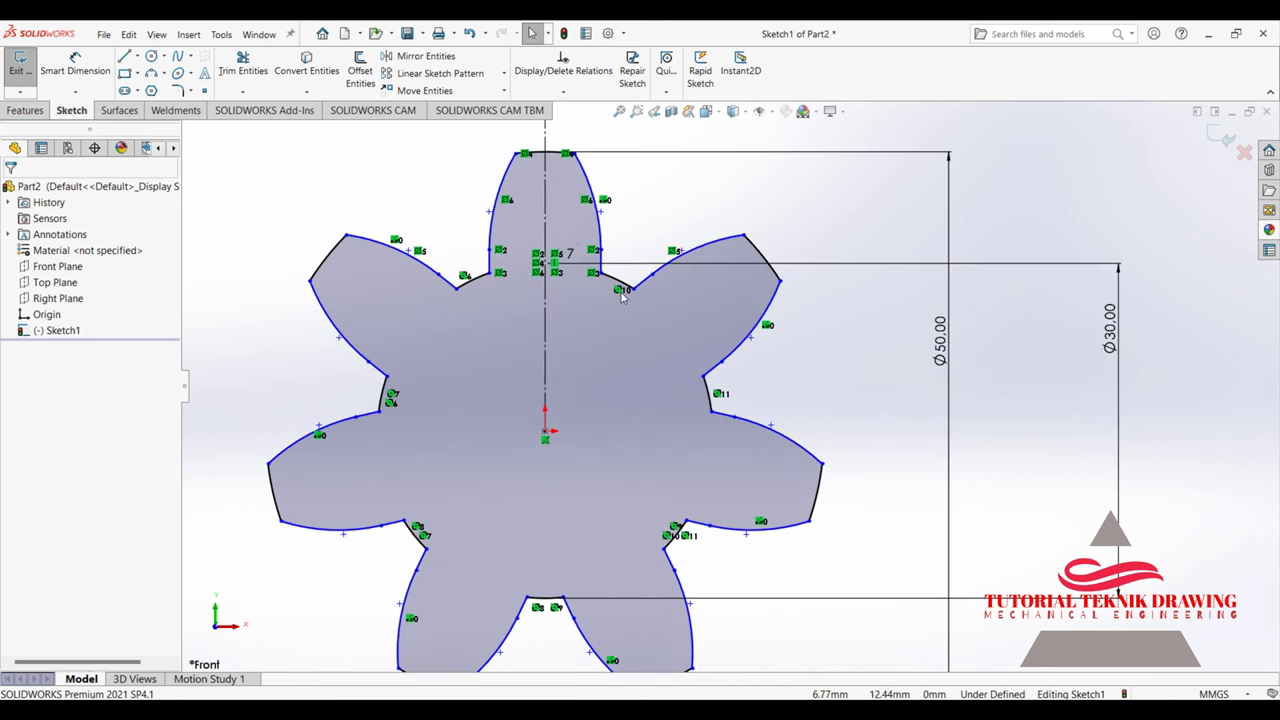
scroll(555, 177, down, 1)
scroll(555, 177, down, 1)
scroll(557, 190, down, 1)
scroll(557, 194, up, 2)
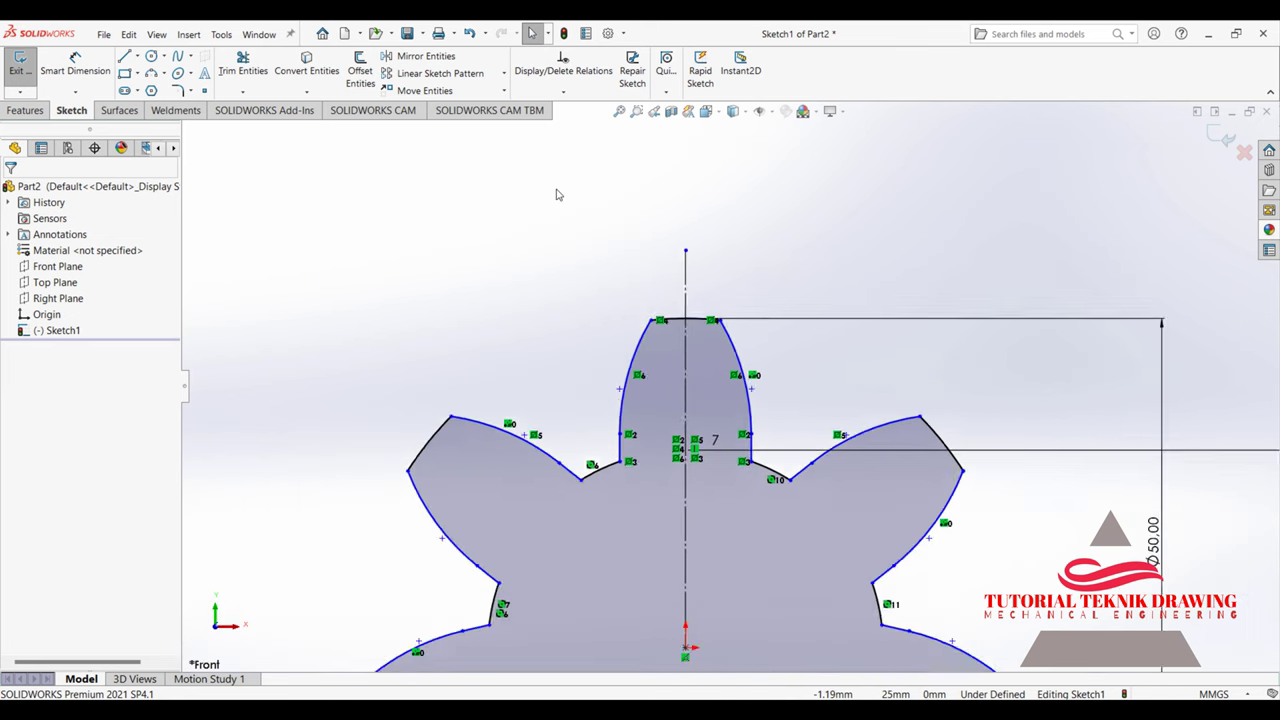
scroll(708, 390, up, 1)
scroll(936, 538, up, 1)
scroll(930, 550, down, 1)
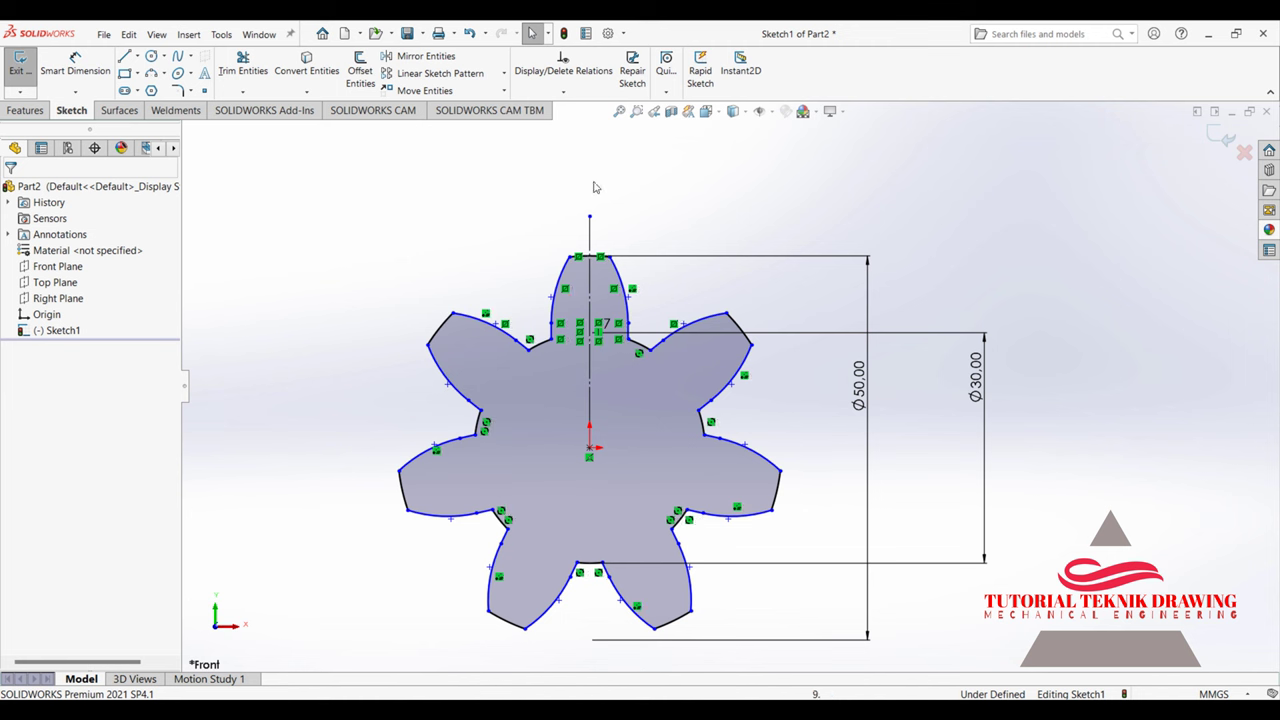
Step: Switch the ribbon to Features and then back to the Sketch commands
click(300, 108)
click(26, 110)
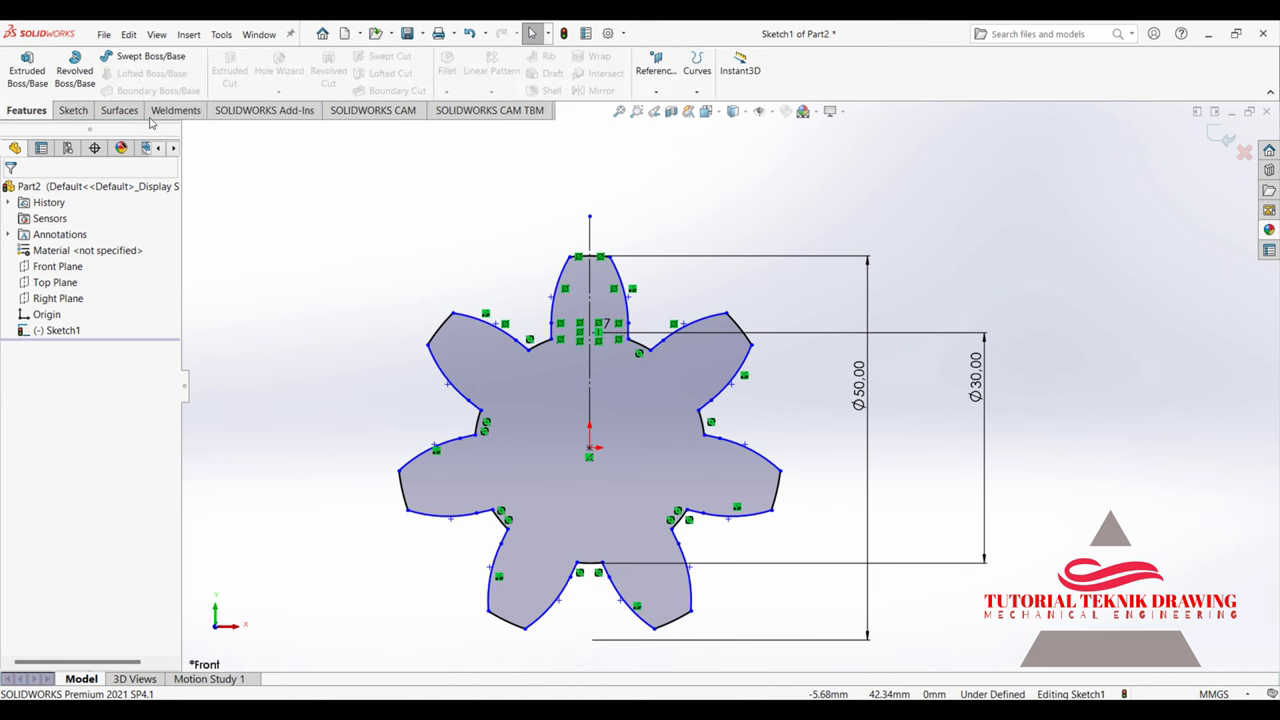
click(76, 112)
Step: Round both tip corners of the top gear tooth with 1 mm sketch fillets
click(190, 92)
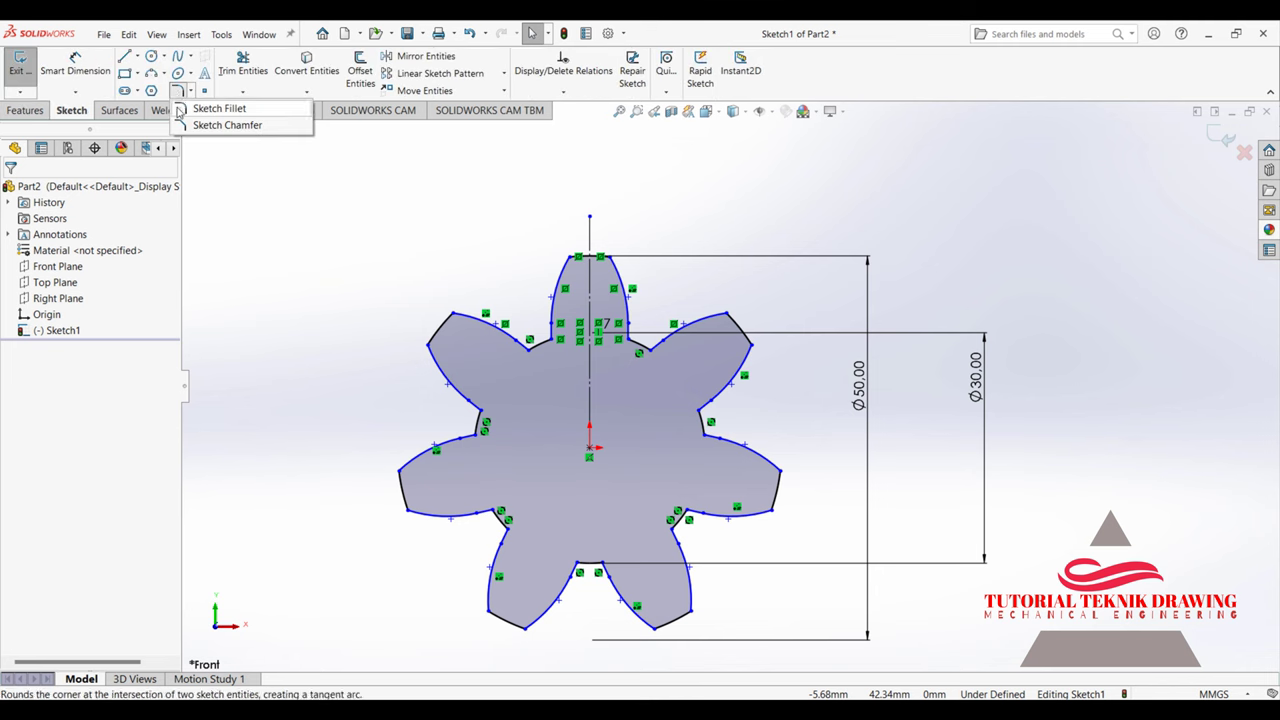
click(205, 106)
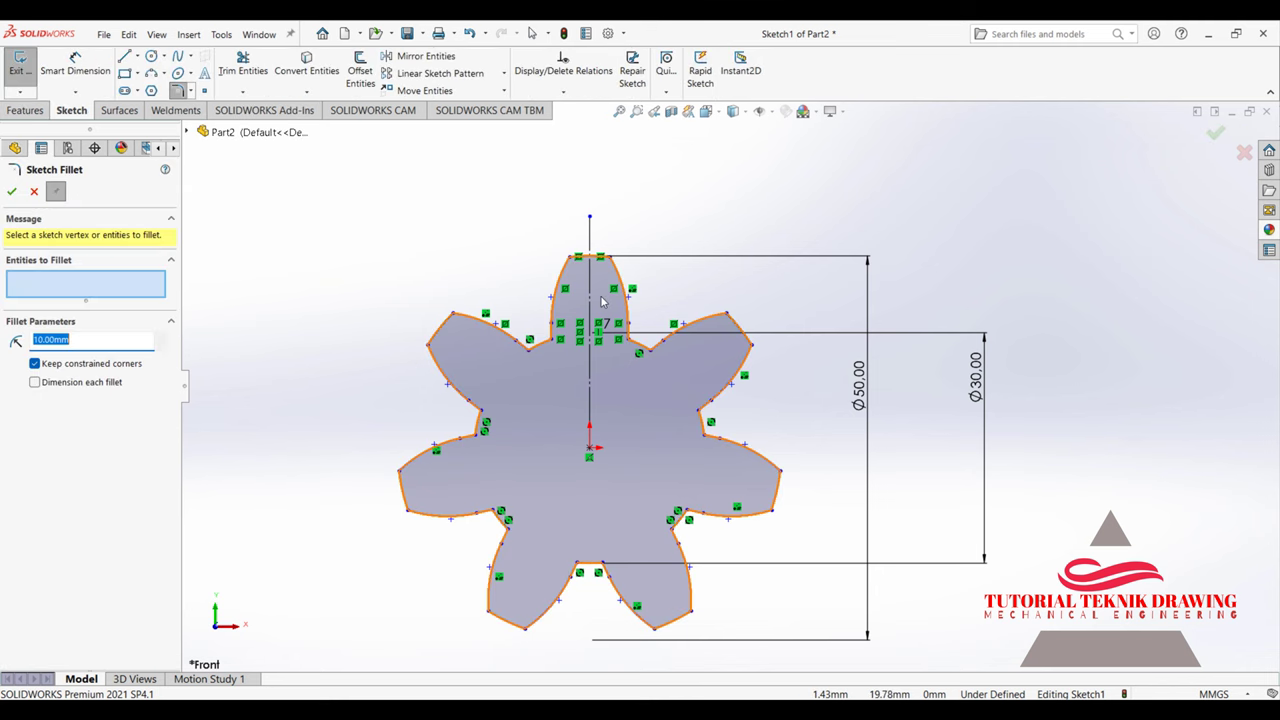
text(1)
scroll(603, 301, down, 3)
scroll(603, 301, down, 3)
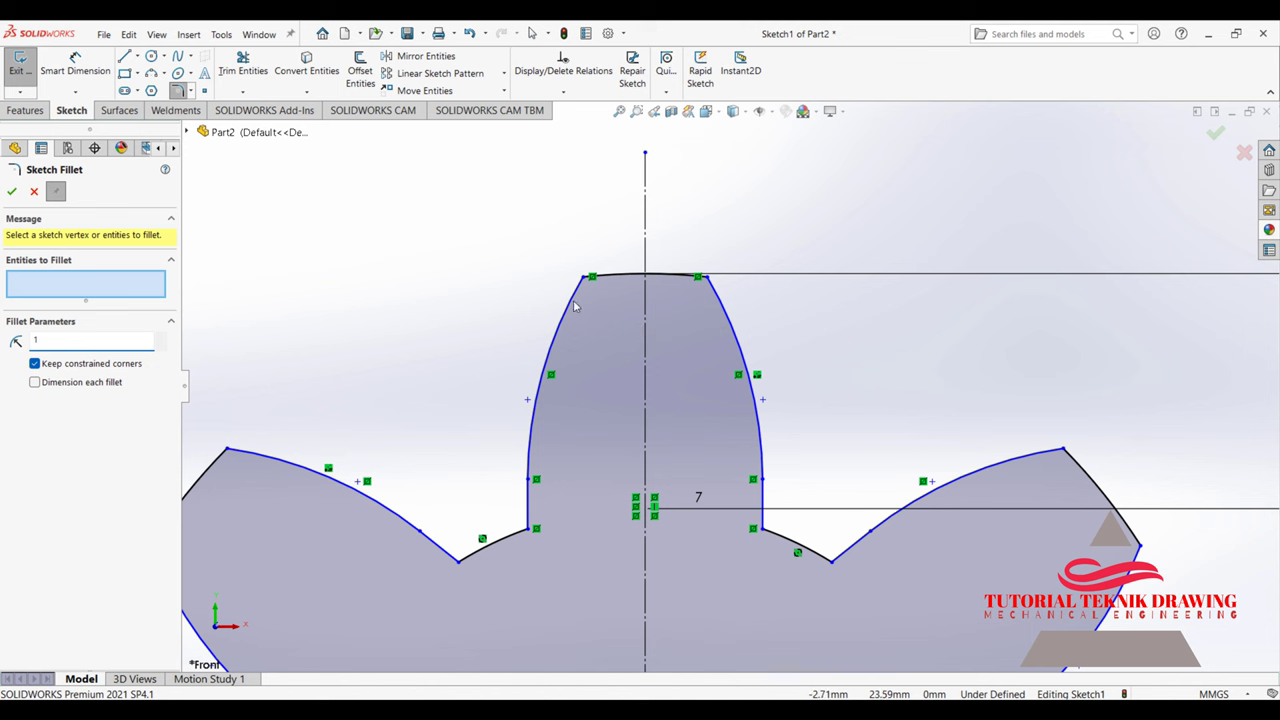
click(598, 285)
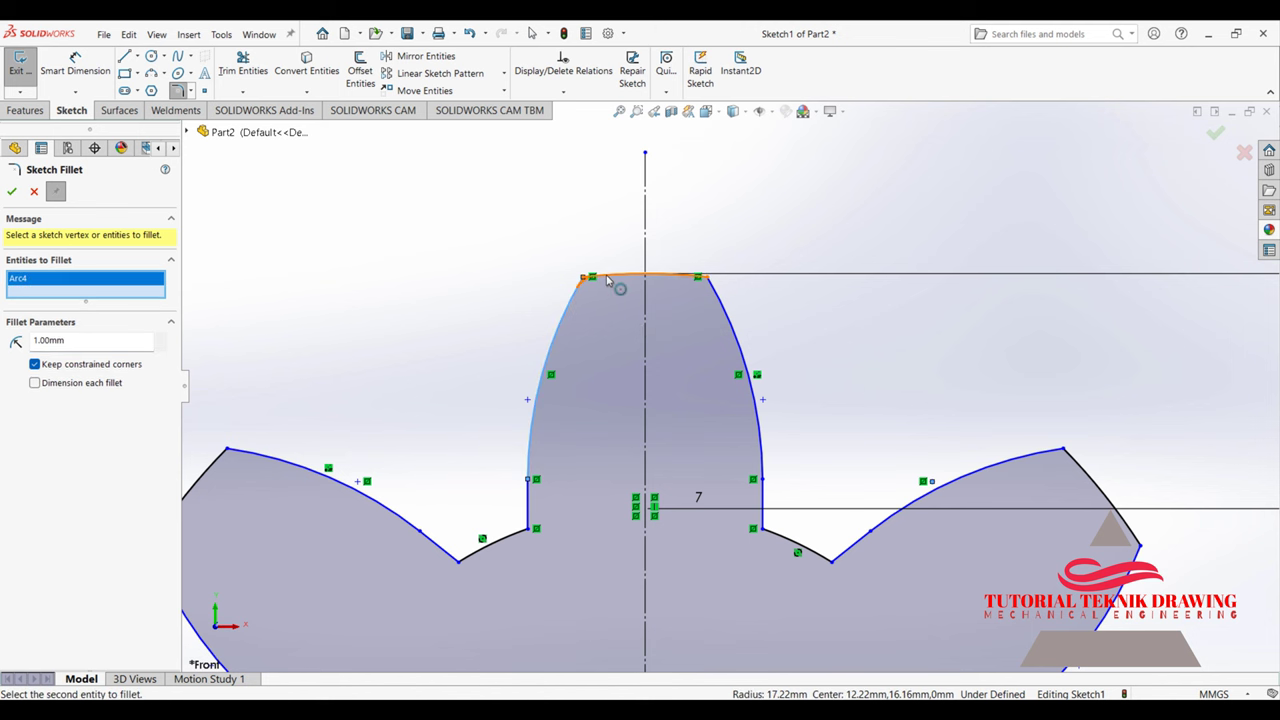
click(724, 312)
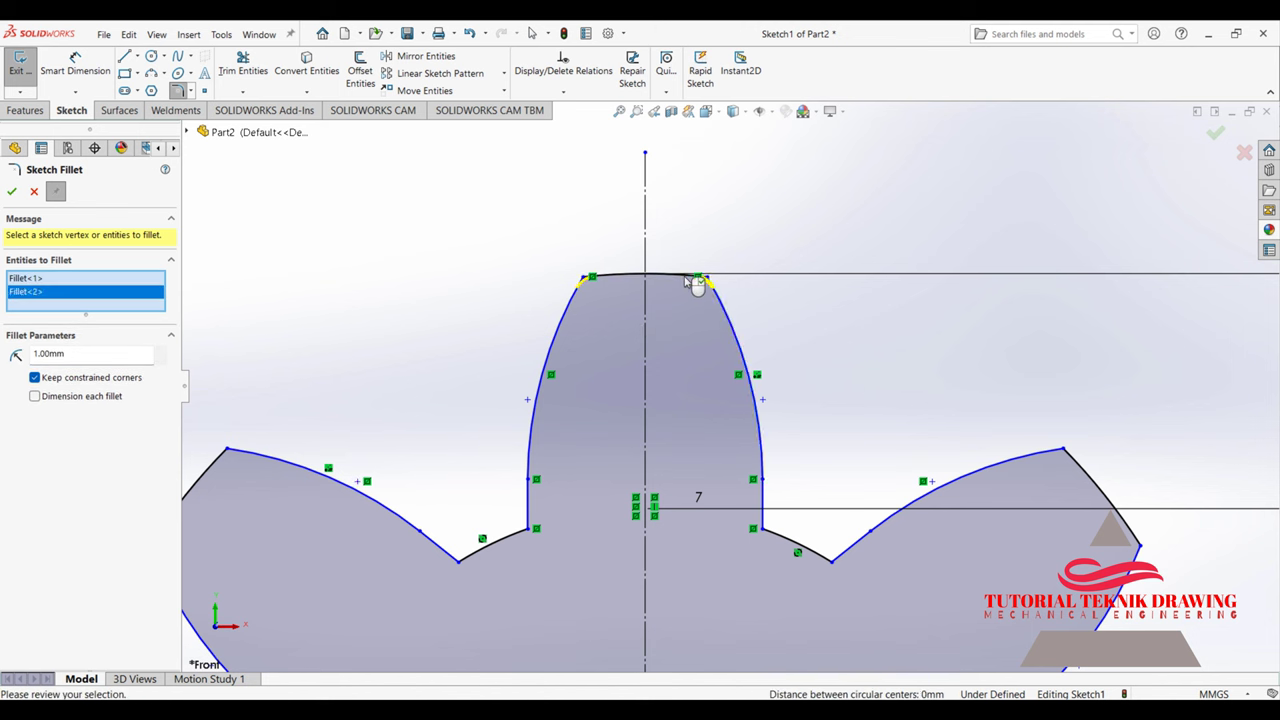
click(12, 191)
scroll(562, 297, up, 3)
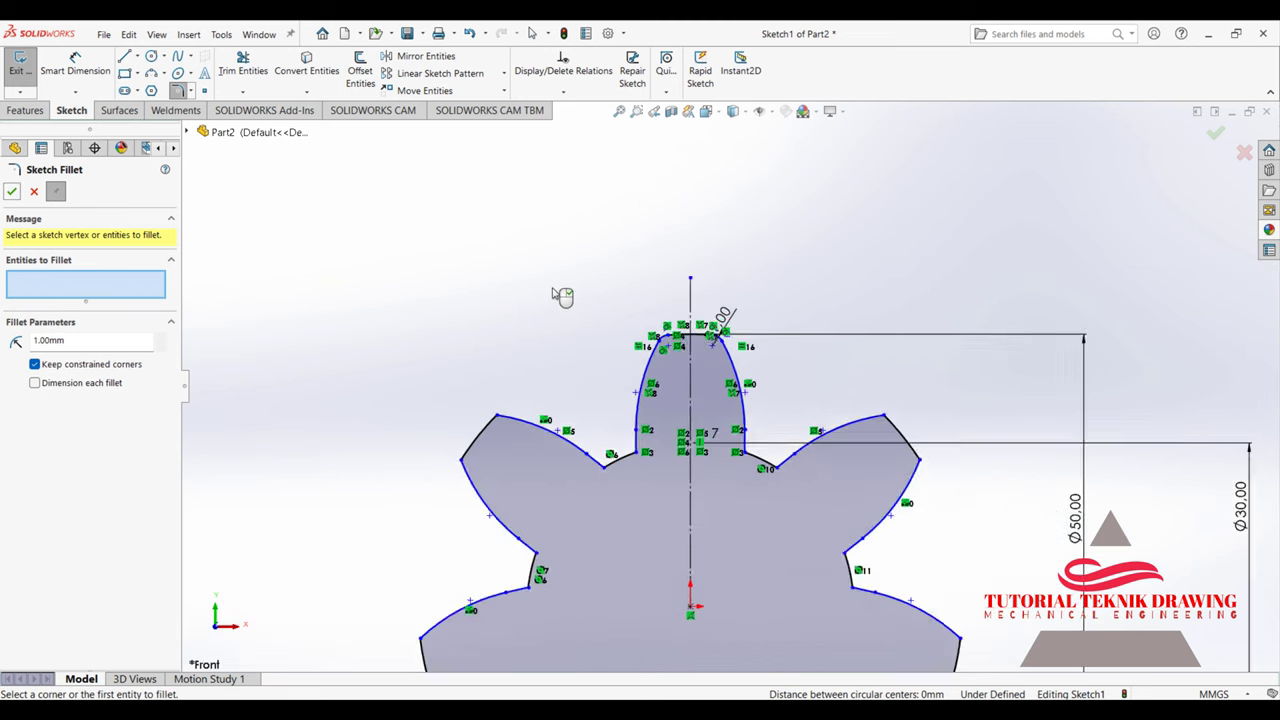
scroll(563, 293, up, 2)
key(Escape)
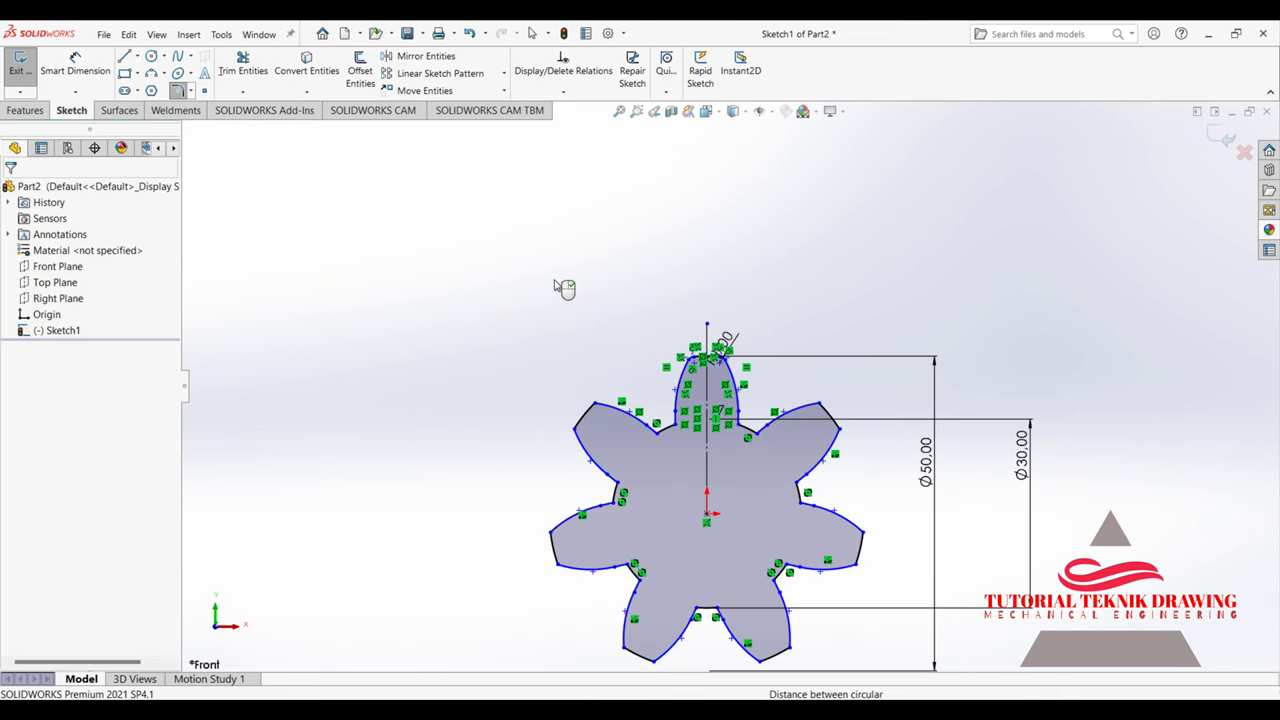
Step: Check the Ø50 outer diameter dimension, then dismiss its properties
scroll(883, 417, down, 3)
click(960, 498)
scroll(583, 337, down, 2)
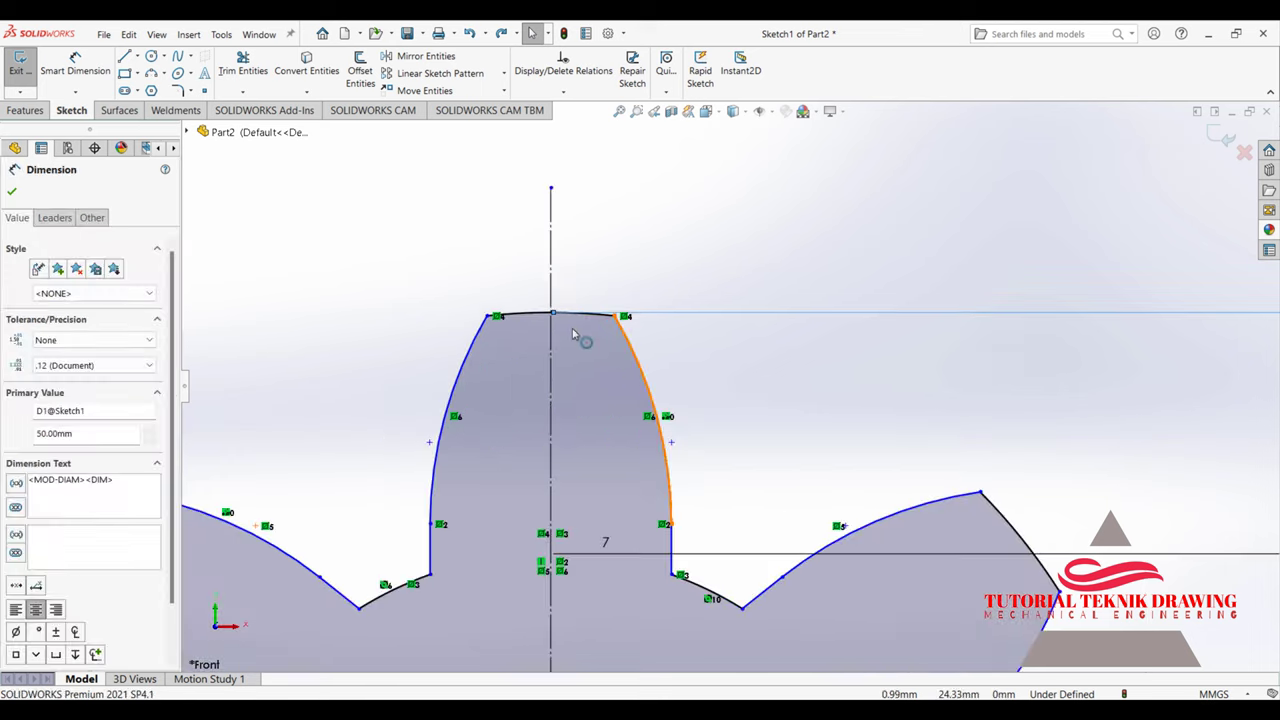
scroll(586, 340, down, 2)
scroll(586, 340, up, 2)
click(12, 192)
scroll(591, 266, up, 3)
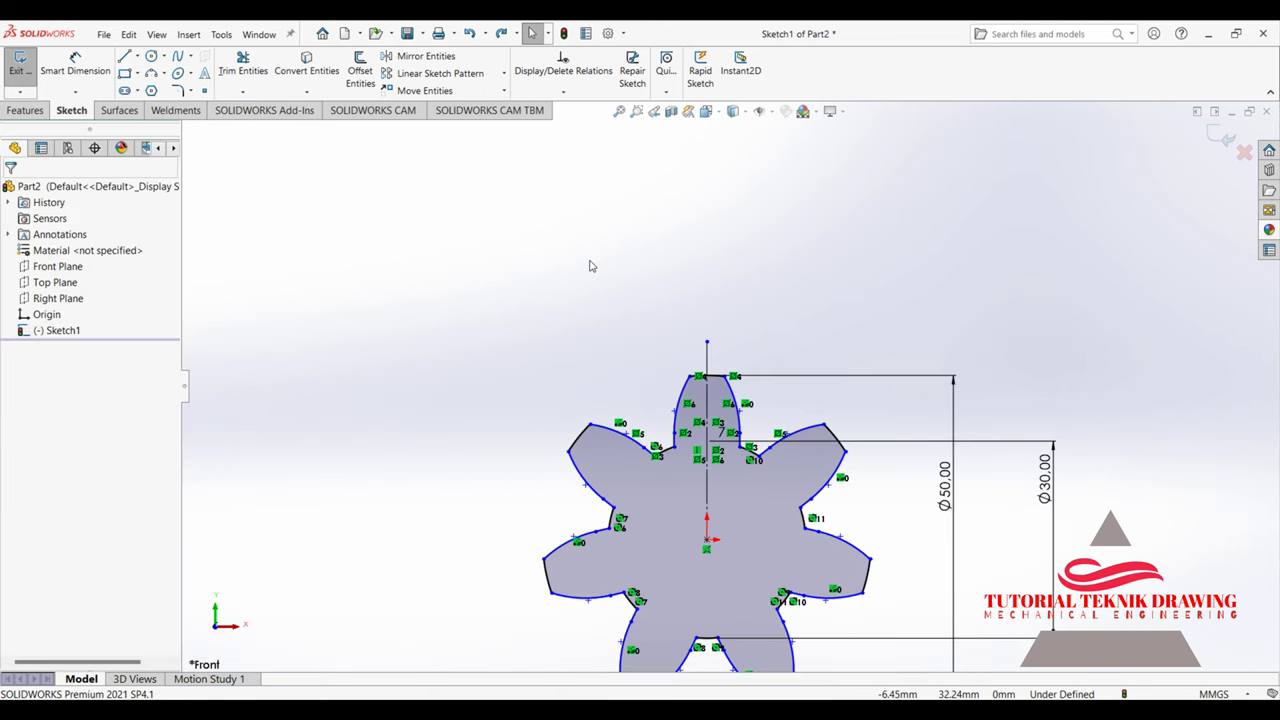
scroll(591, 266, up, 1)
scroll(591, 266, down, 2)
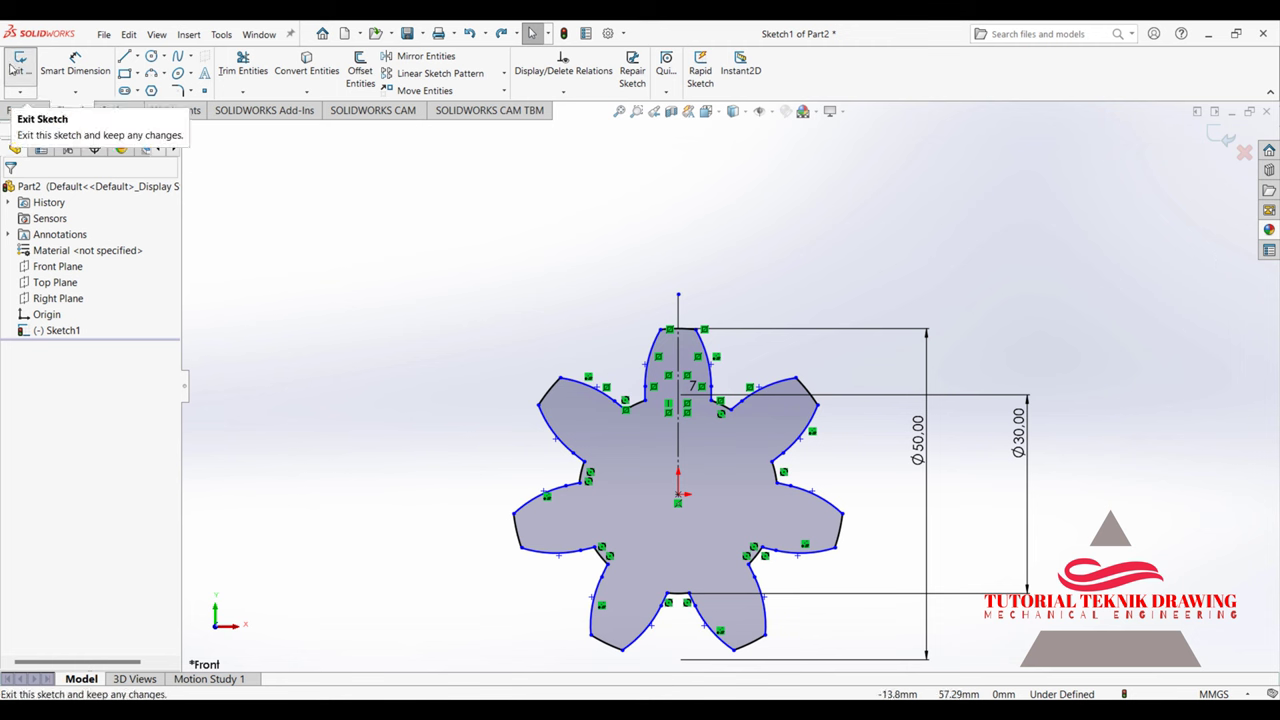
Step: Exit the gear sketch, switch to an isometric view, and list Reference Geometry options
click(12, 68)
scroll(762, 478, up, 2)
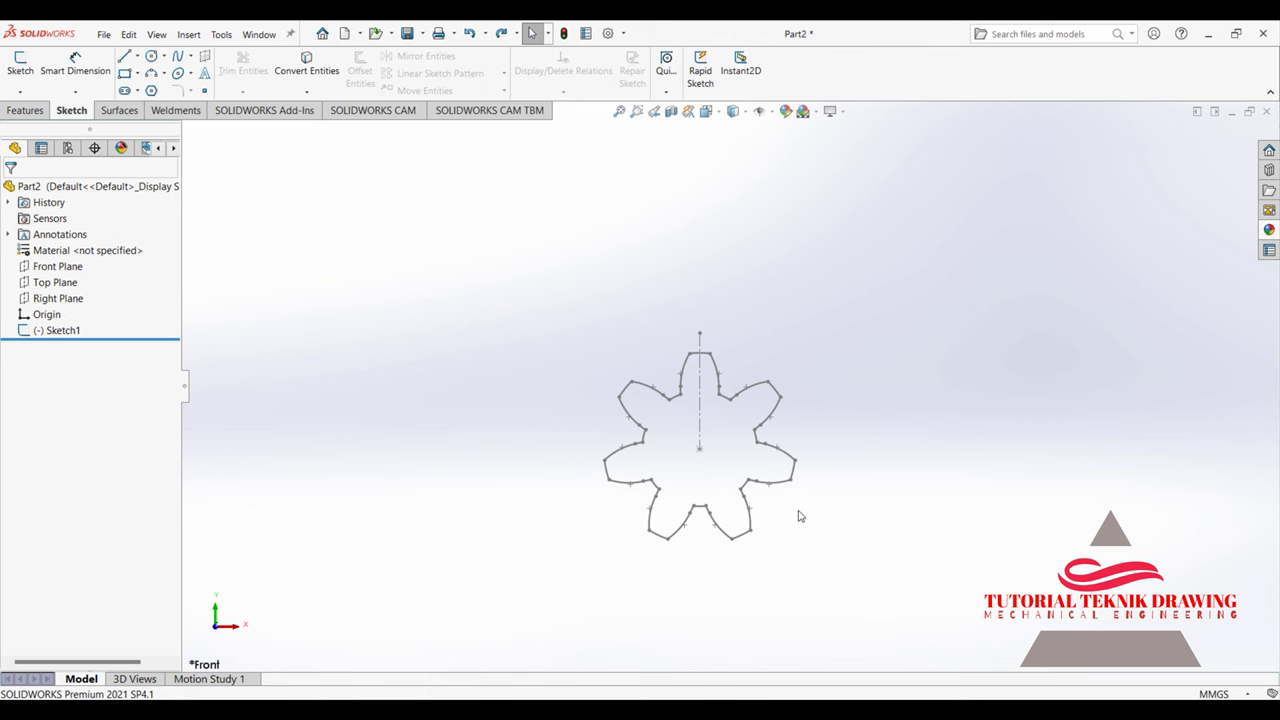
click(717, 117)
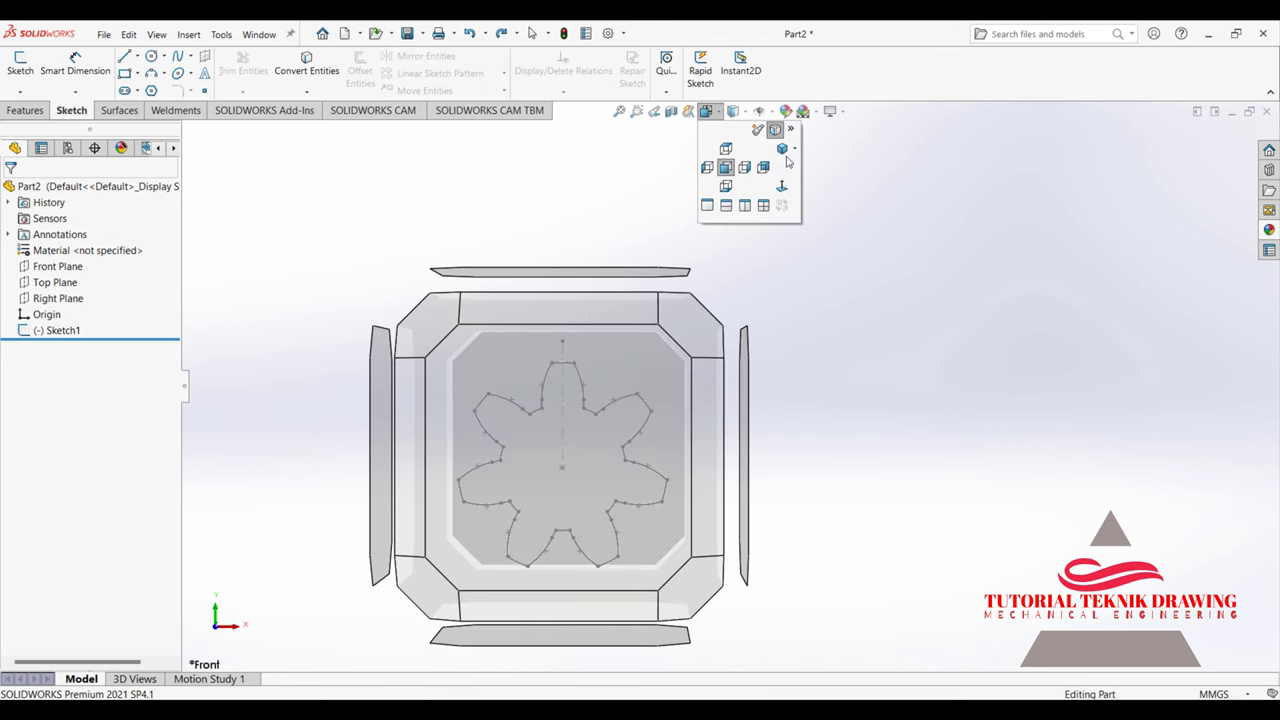
click(782, 149)
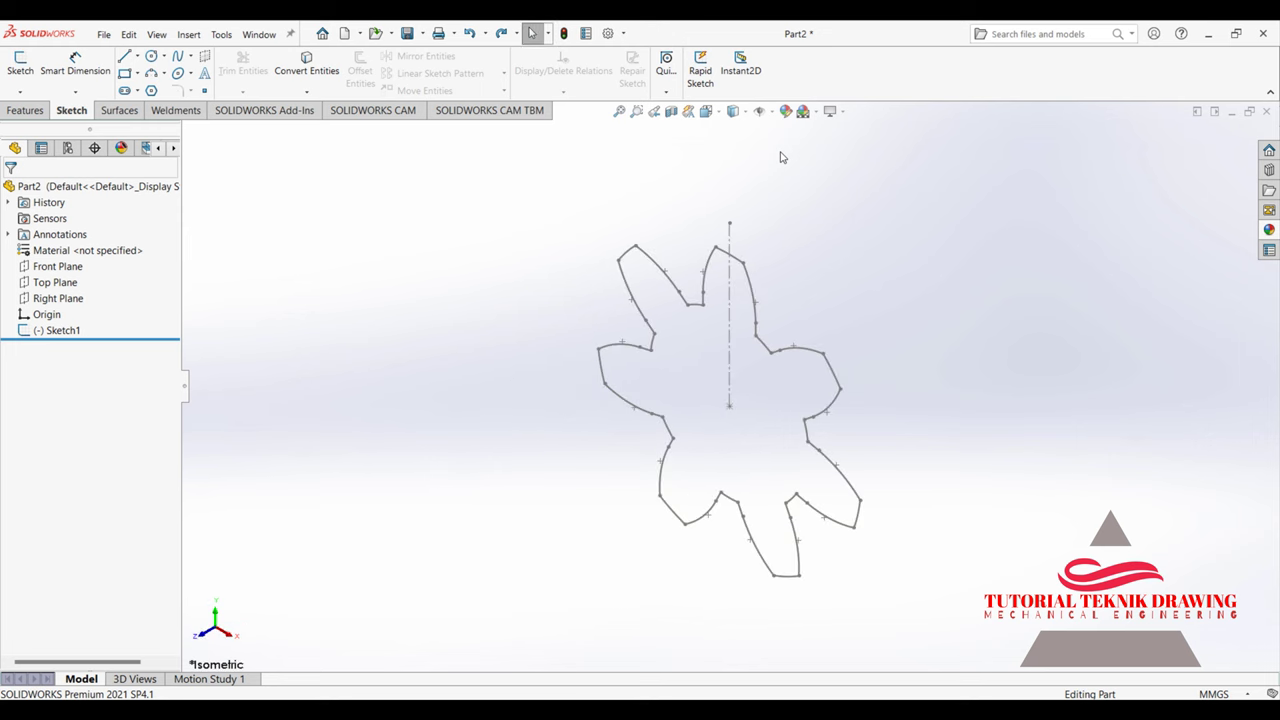
click(28, 111)
click(656, 90)
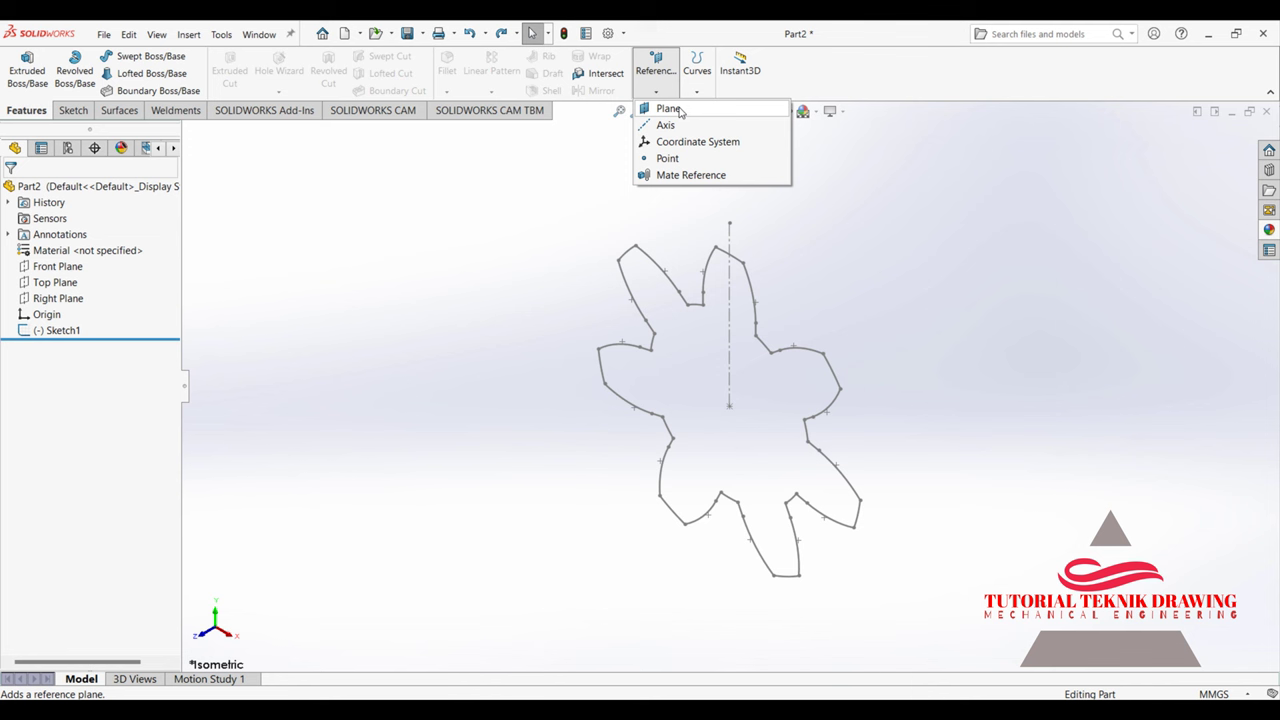
Step: Add a reference plane on the Front Plane, changing the 70 mm offset to 20 mm
click(669, 108)
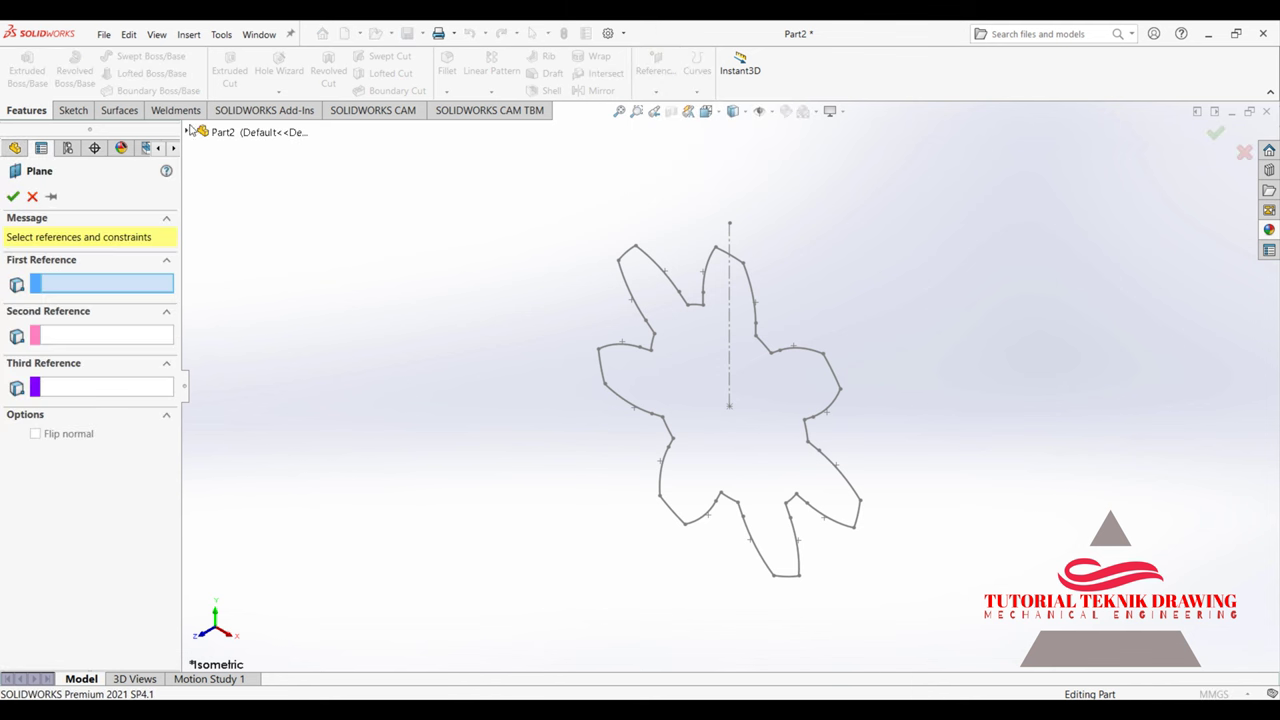
click(188, 132)
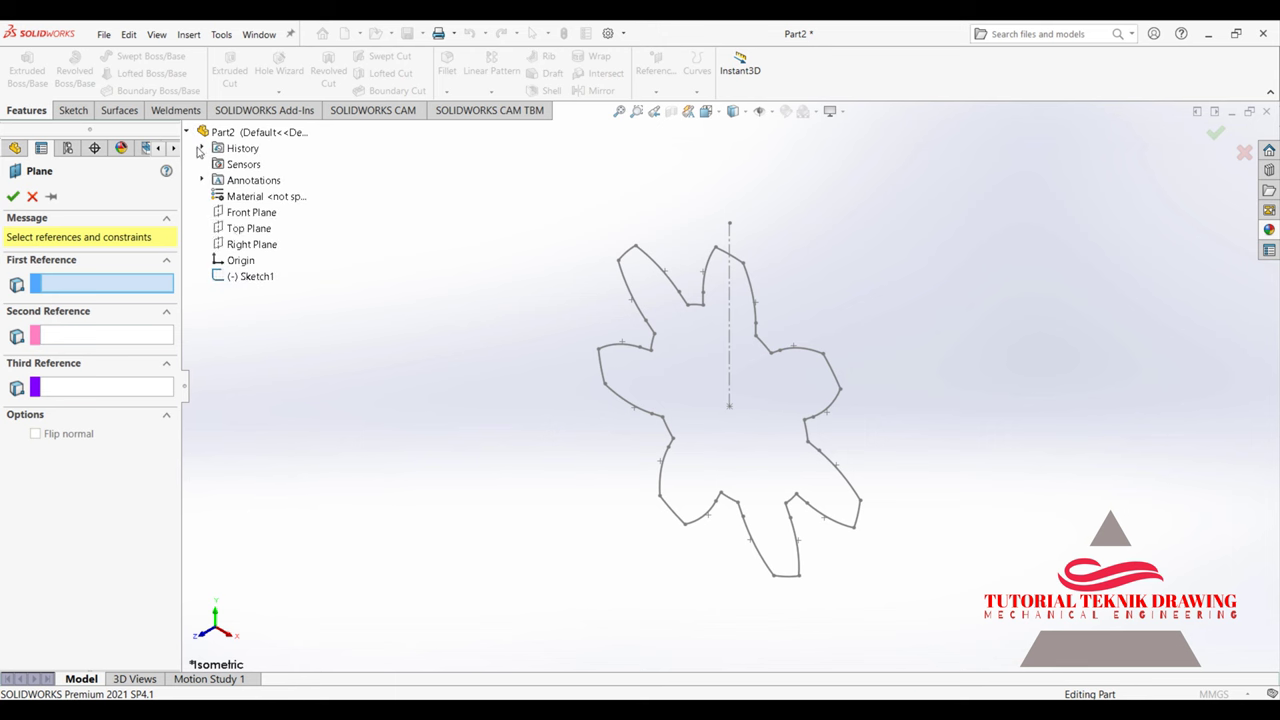
click(240, 213)
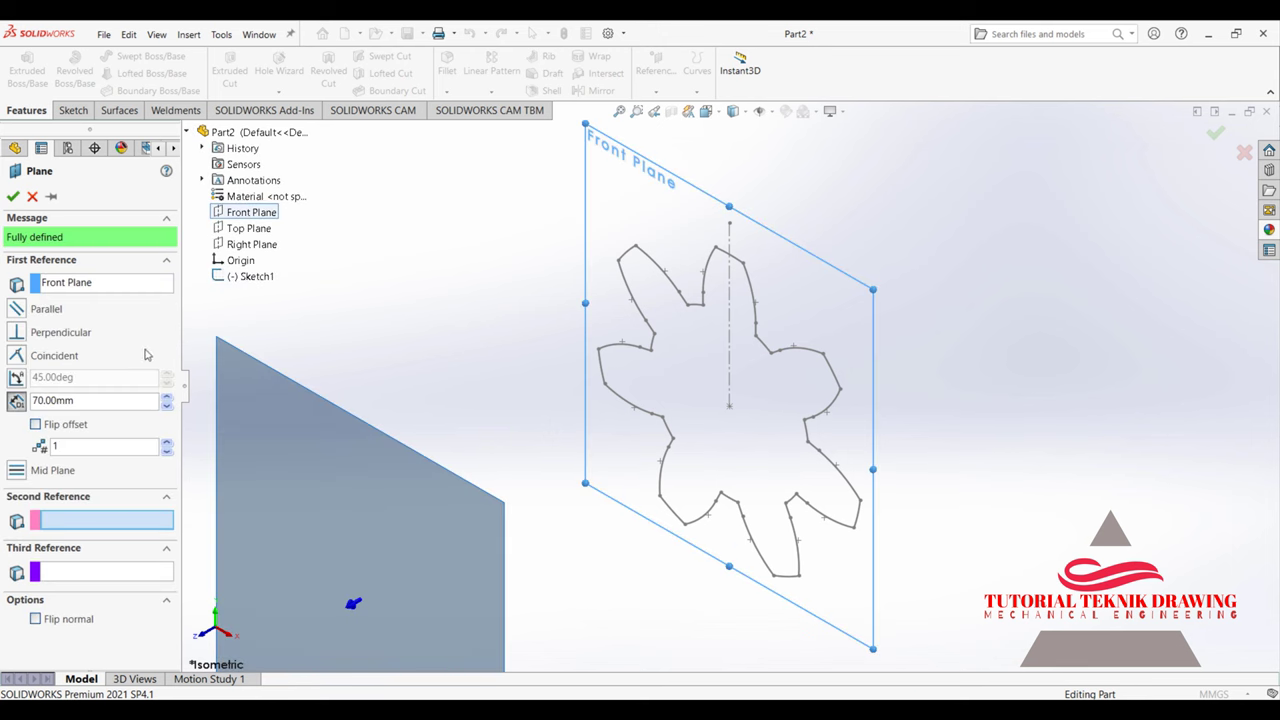
drag(97, 404, 20, 405)
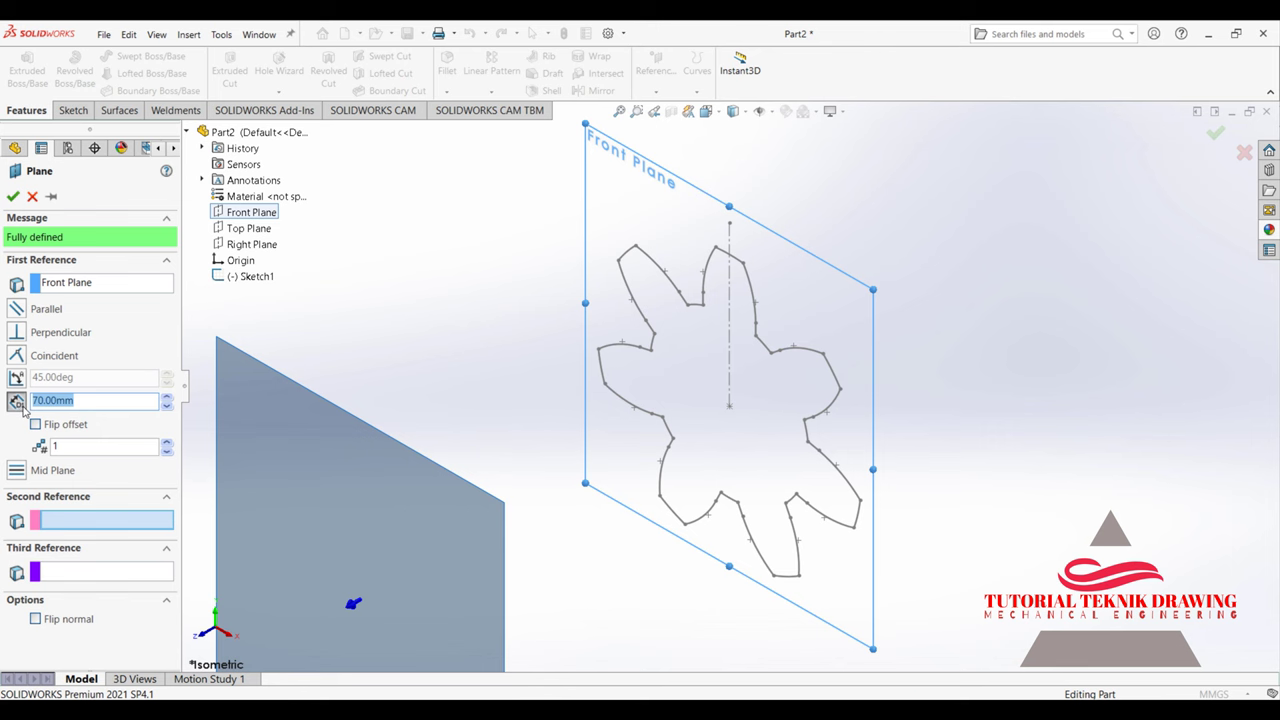
text(20)
key(Return)
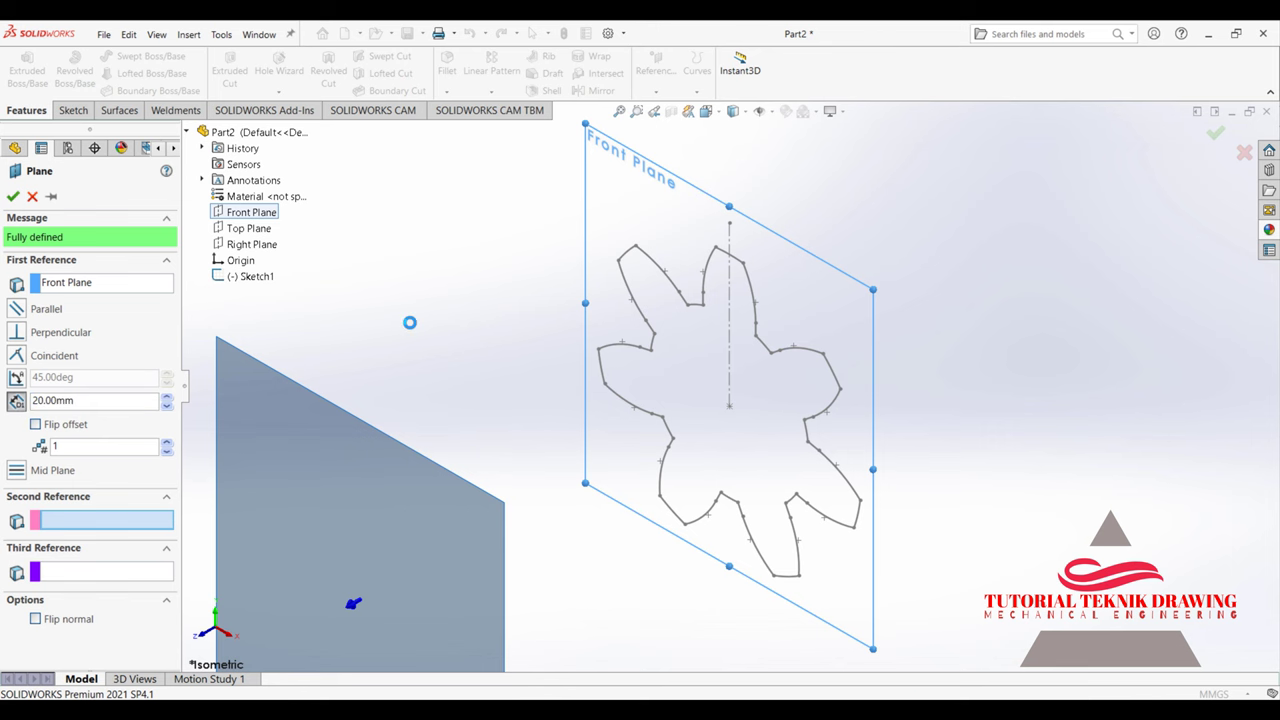
mouse_move(609, 351)
middle_down()
mouse_move(523, 326)
mouse_move(559, 335)
mouse_move(566, 294)
mouse_move(512, 289)
mouse_move(557, 306)
middle_up()
click(13, 196)
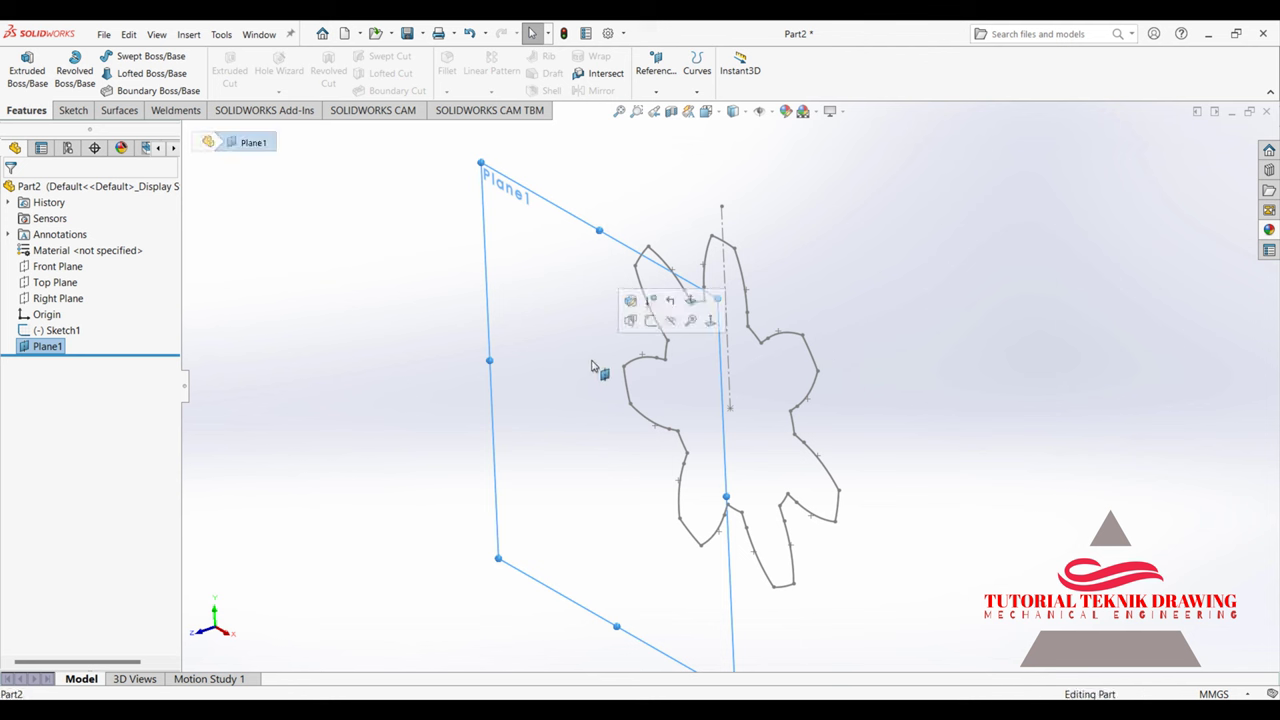
Step: Start a new sketch on Plane1
click(425, 322)
click(483, 259)
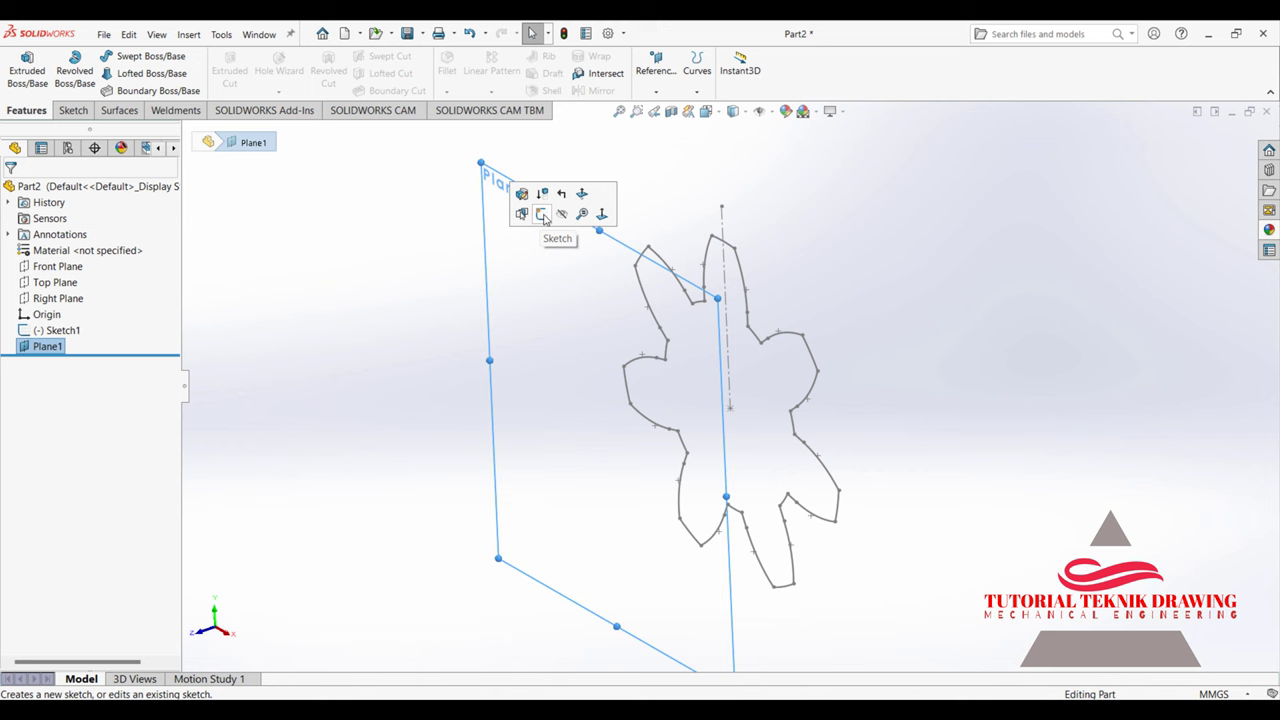
click(543, 216)
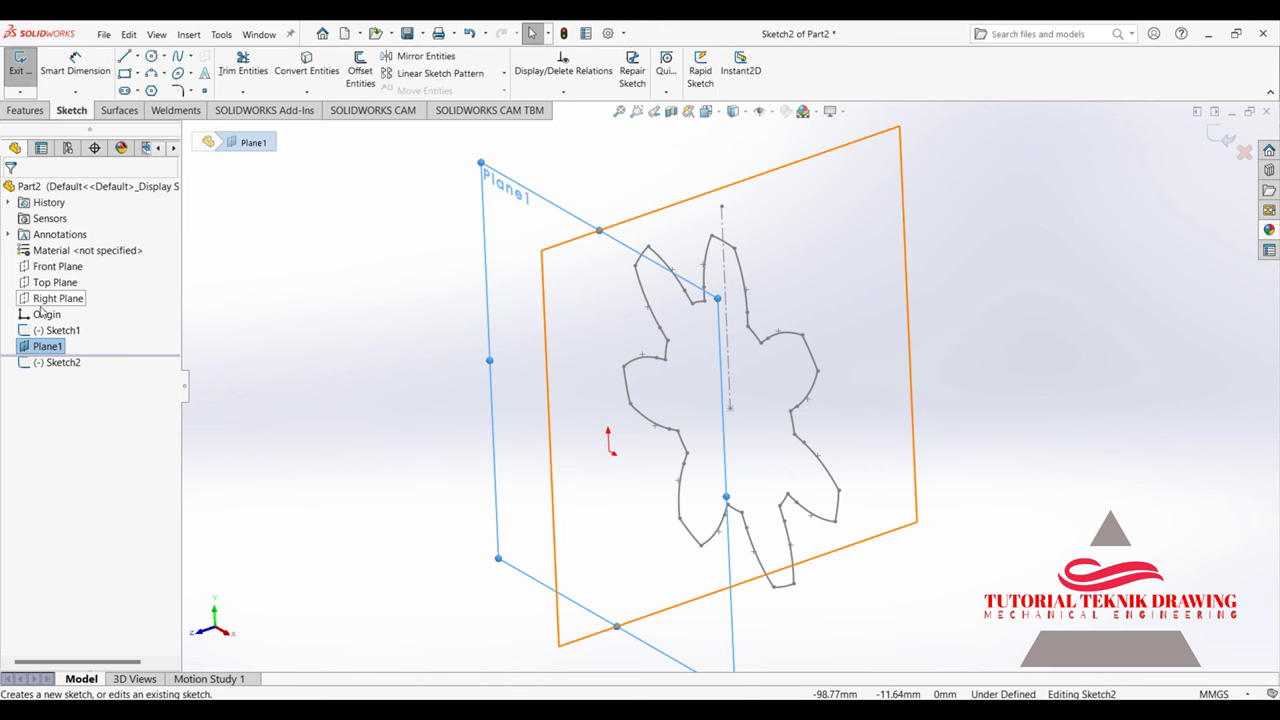
Step: Copy the Sketch1 gear profile into the new sketch with Convert Entities
click(58, 338)
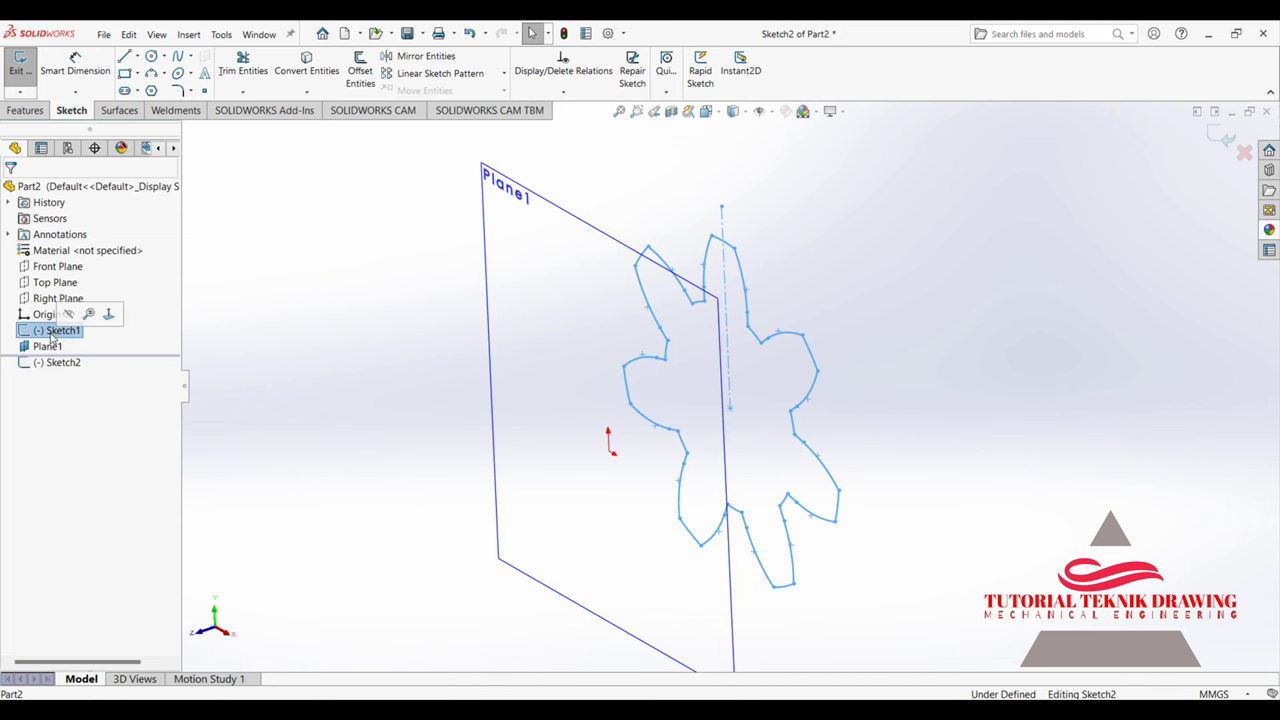
right_click(52, 340)
click(48, 340)
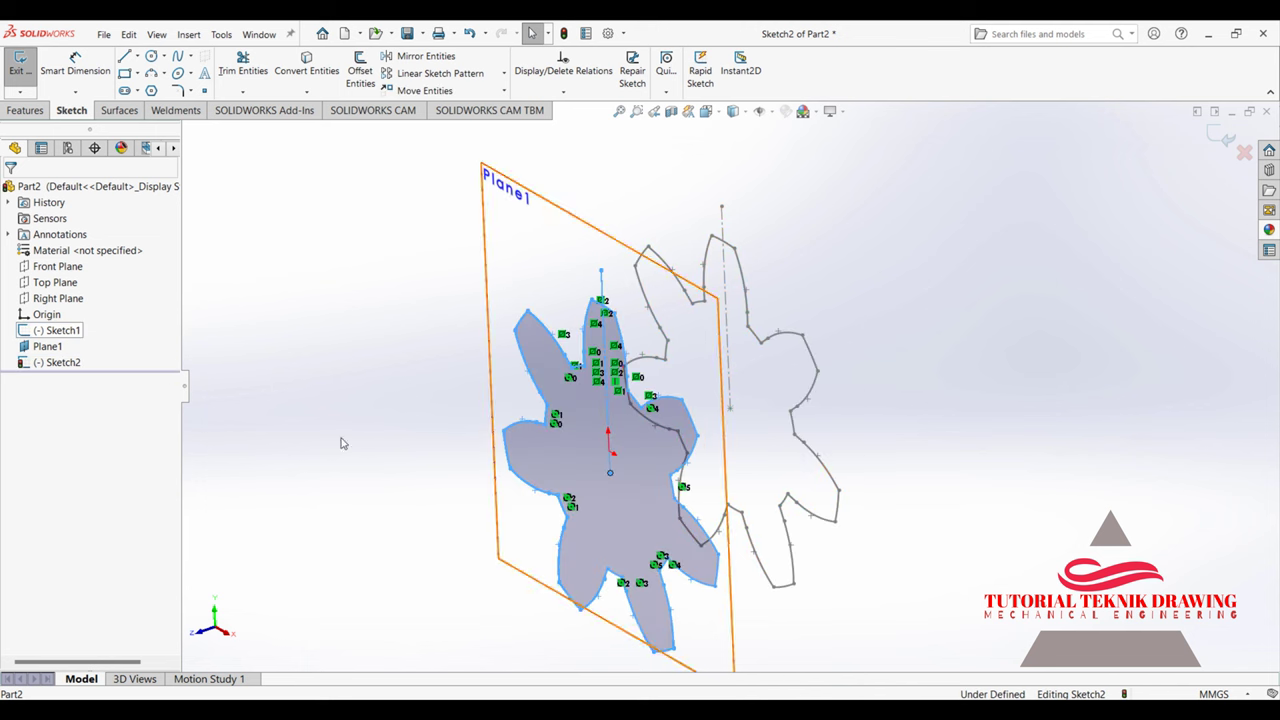
mouse_move(343, 443)
middle_down()
mouse_move(684, 314)
mouse_move(700, 425)
middle_up()
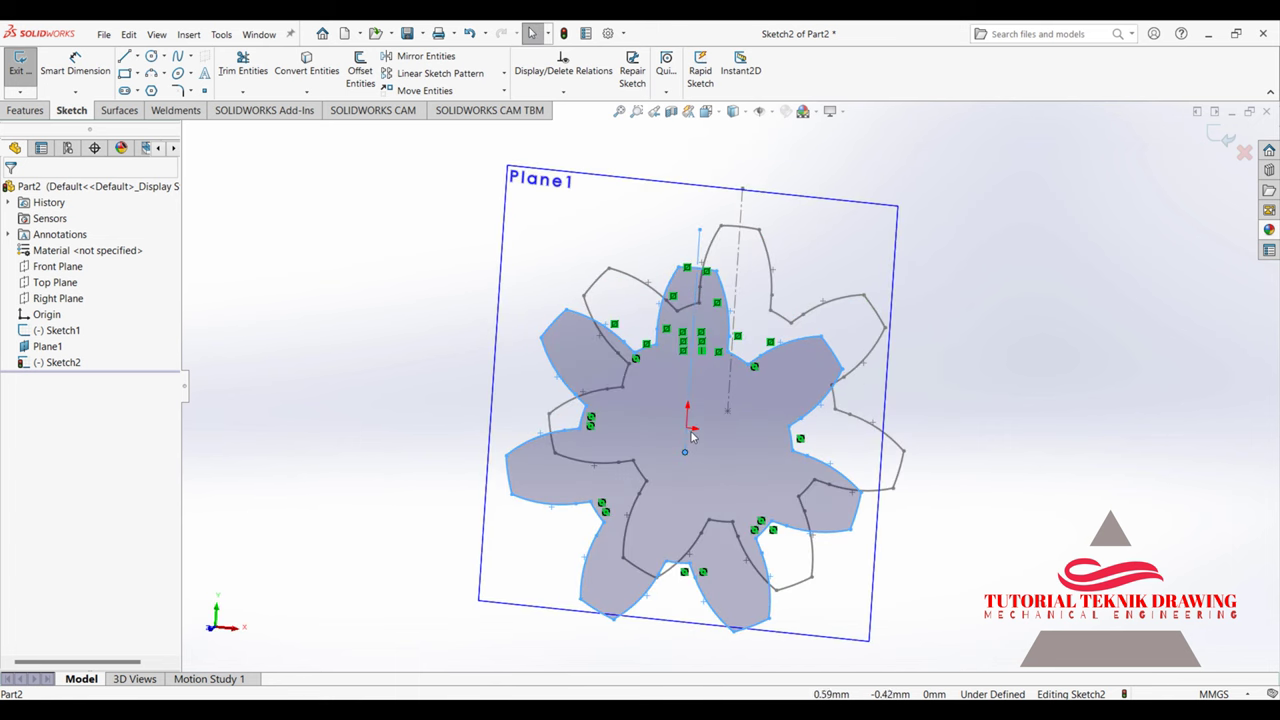
mouse_move(700, 425)
middle_down()
mouse_move(651, 414)
mouse_move(586, 466)
middle_up()
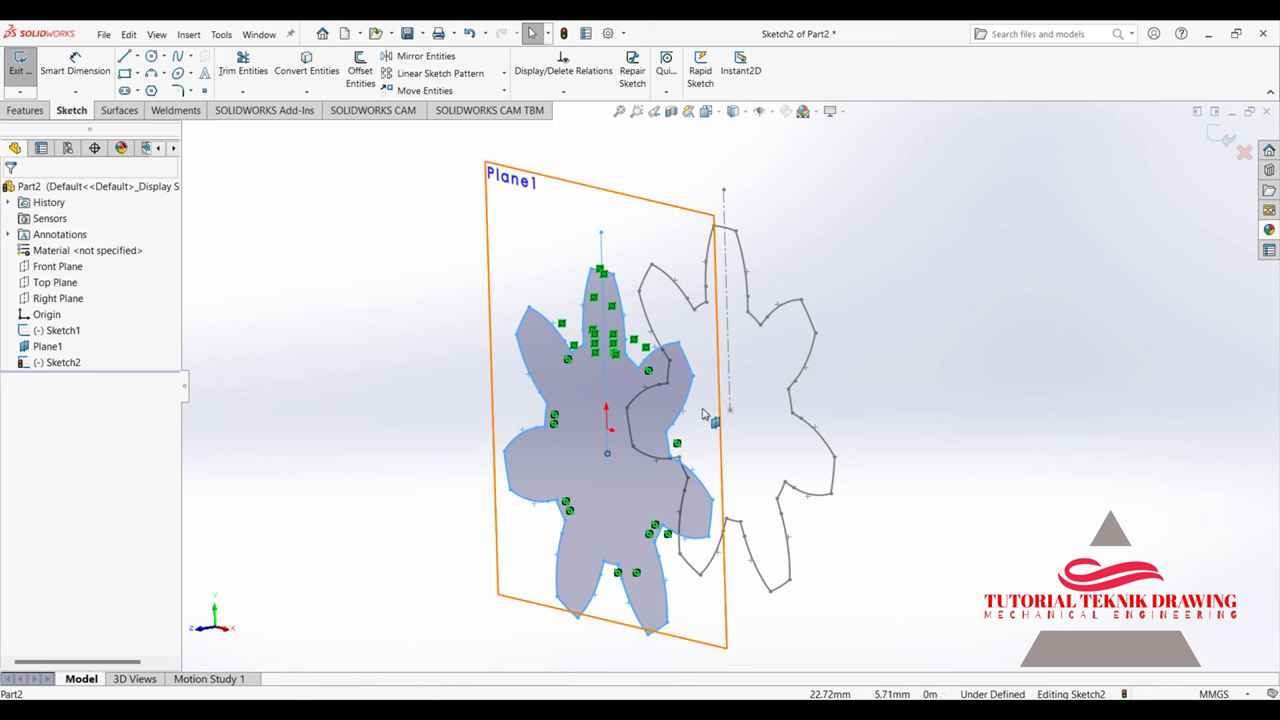
middle_drag(750, 404, 652, 406)
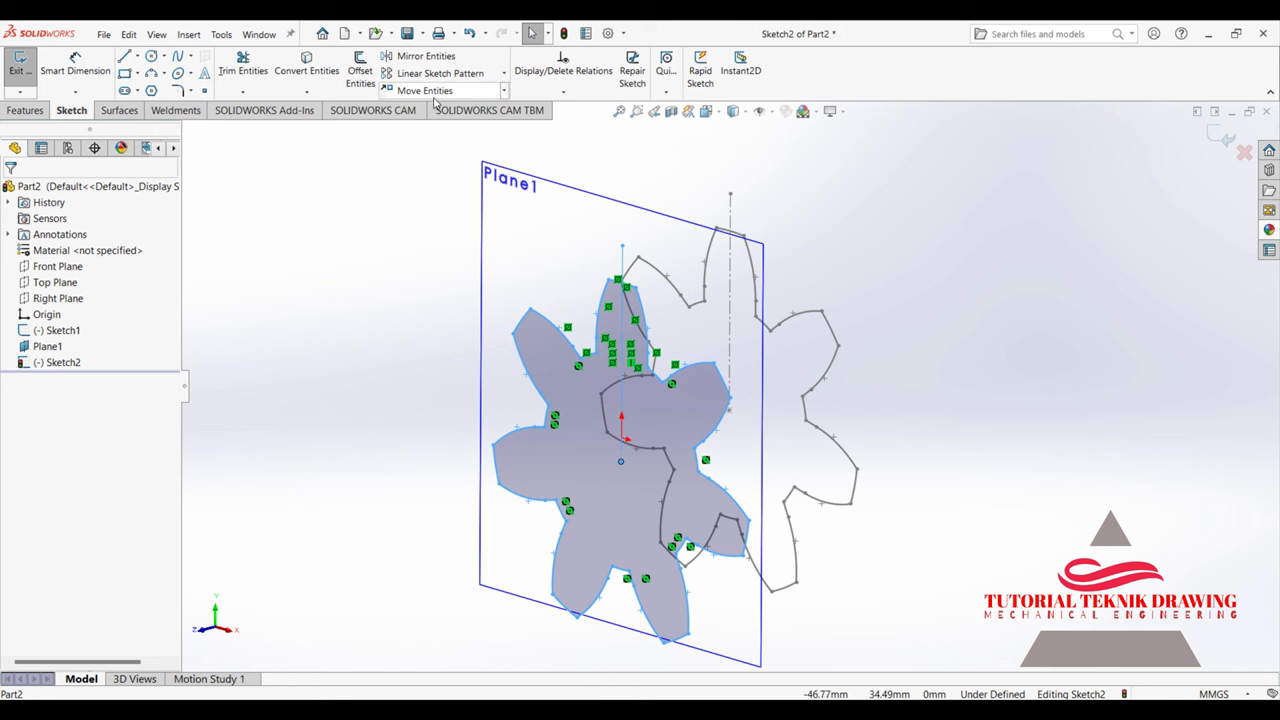
Step: Scale the copied gear profile by 0.8 about the gear centre
click(504, 91)
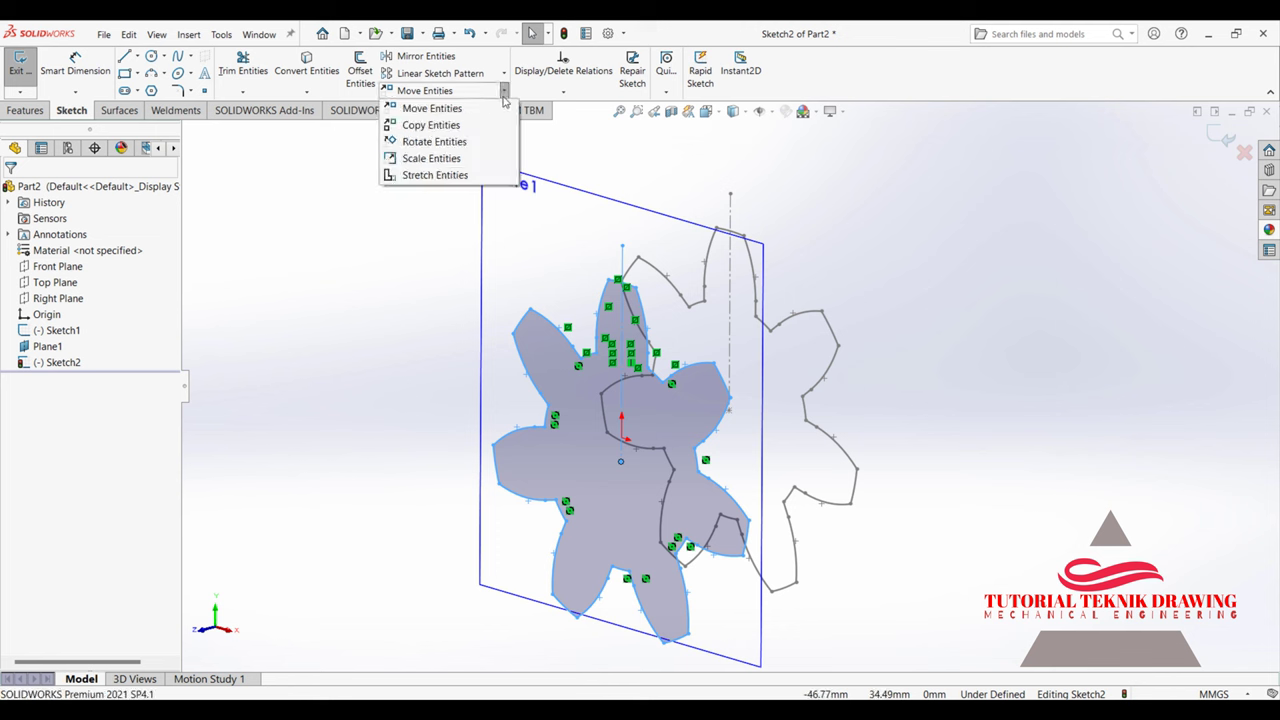
click(431, 158)
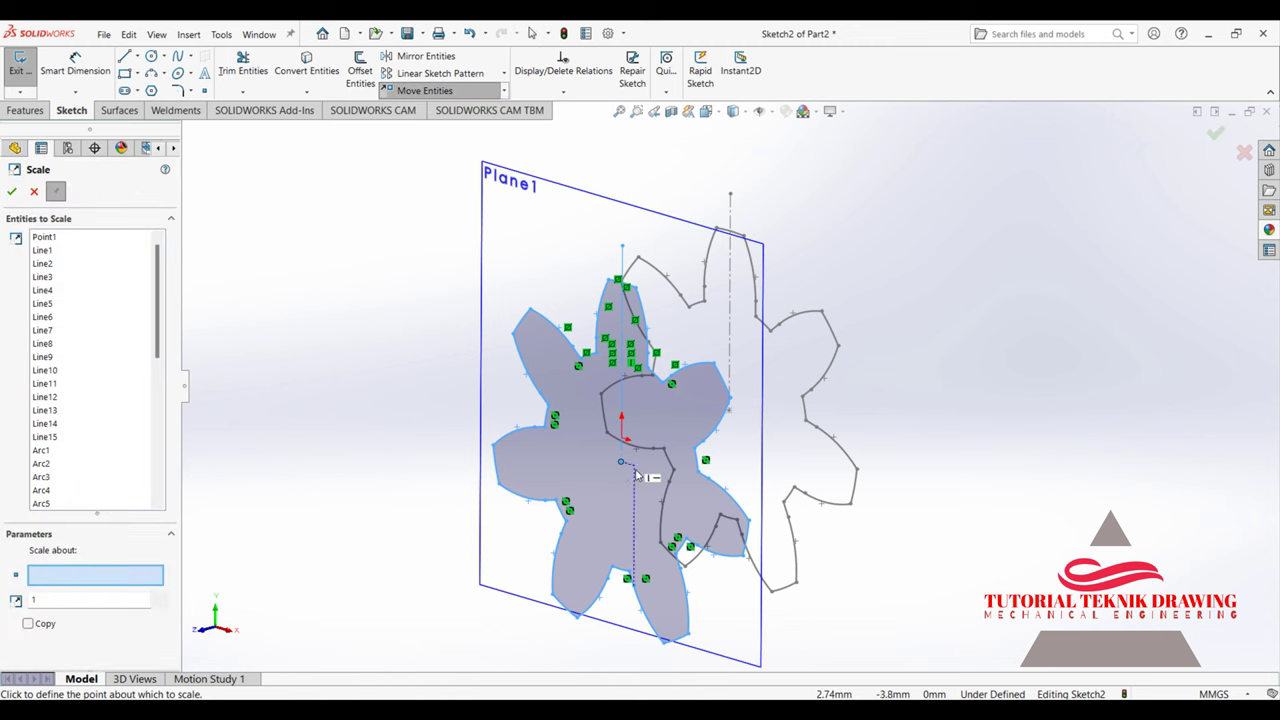
scroll(157, 286, down, 2)
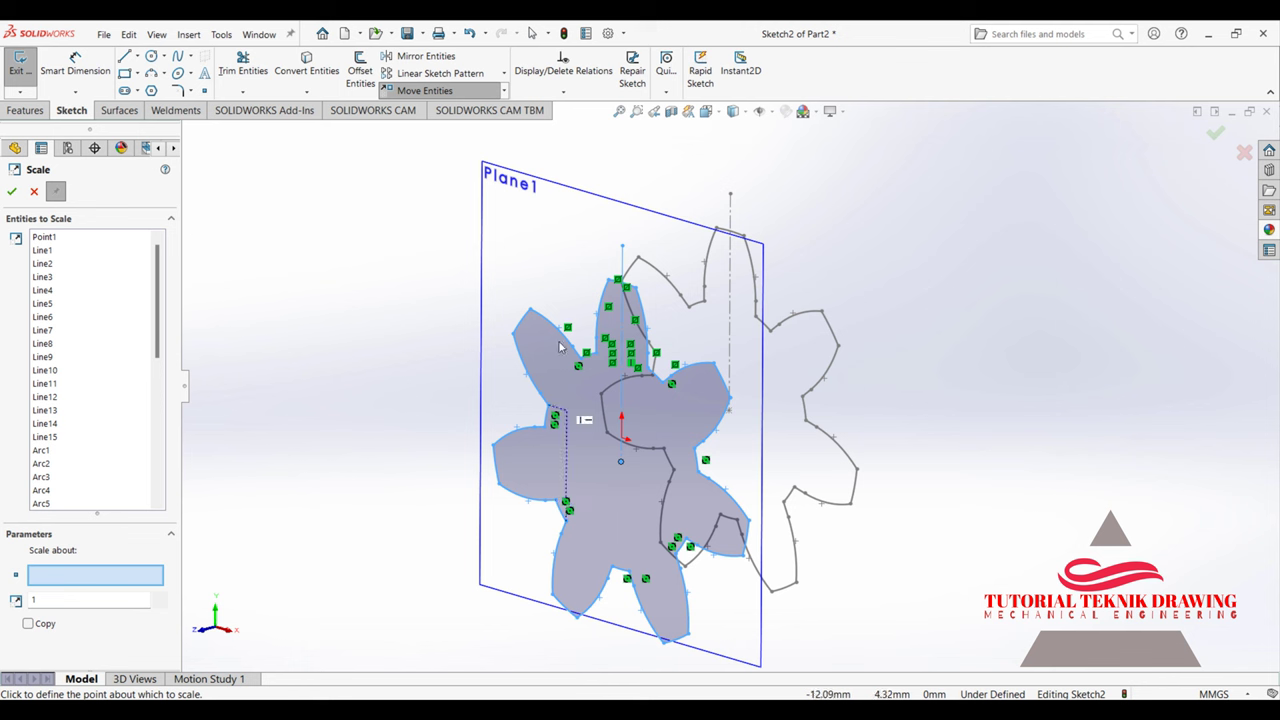
click(620, 464)
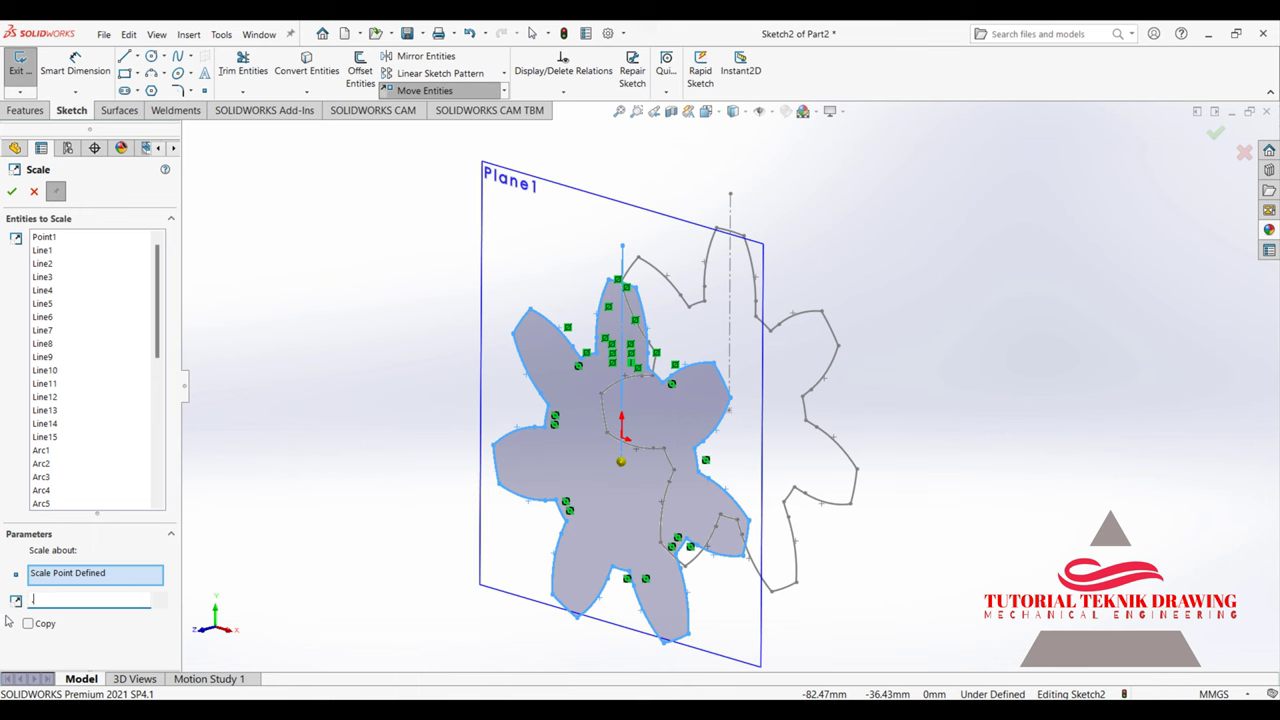
click(89, 599)
text(0.8)
middle_drag(391, 400, 430, 396)
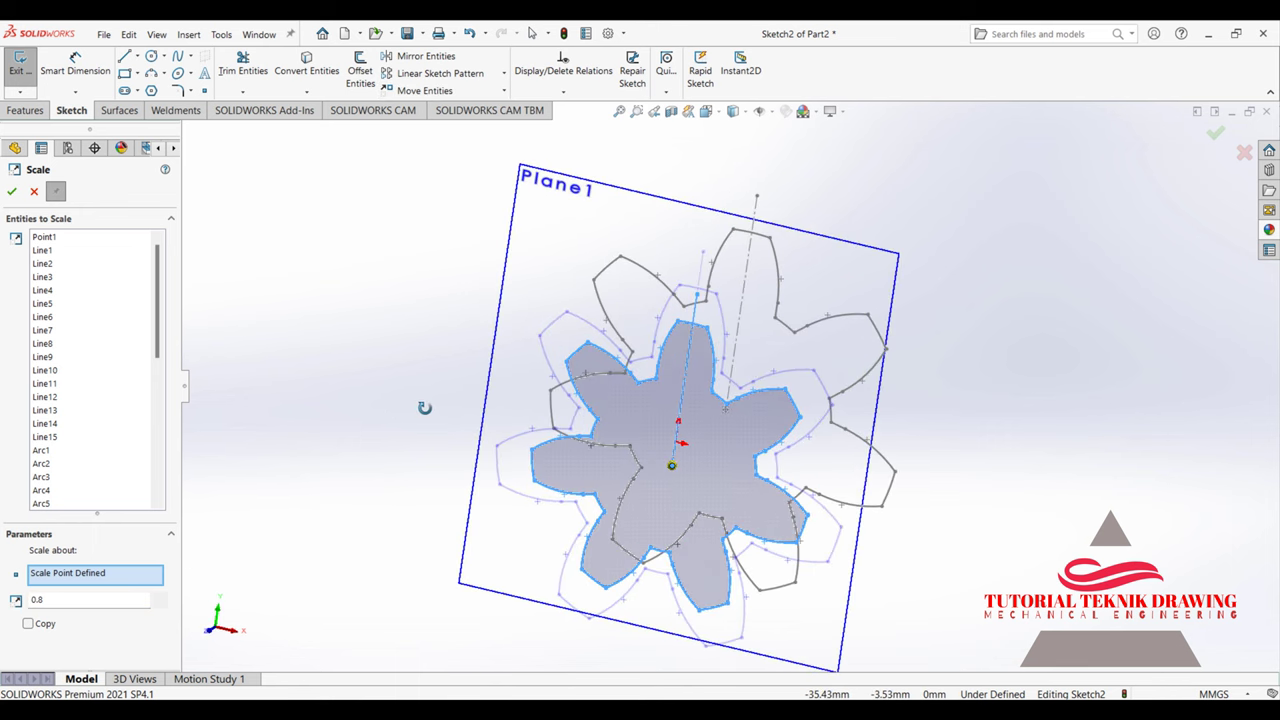
key(ctrl+z)
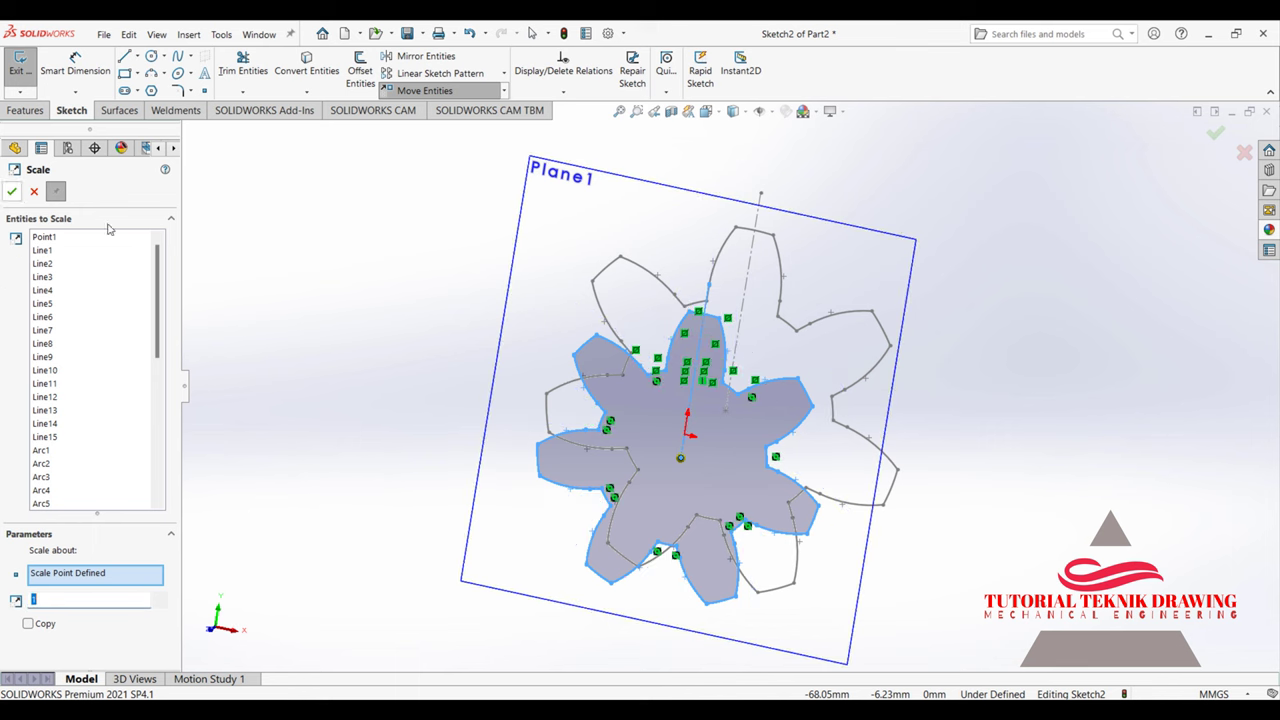
click(12, 188)
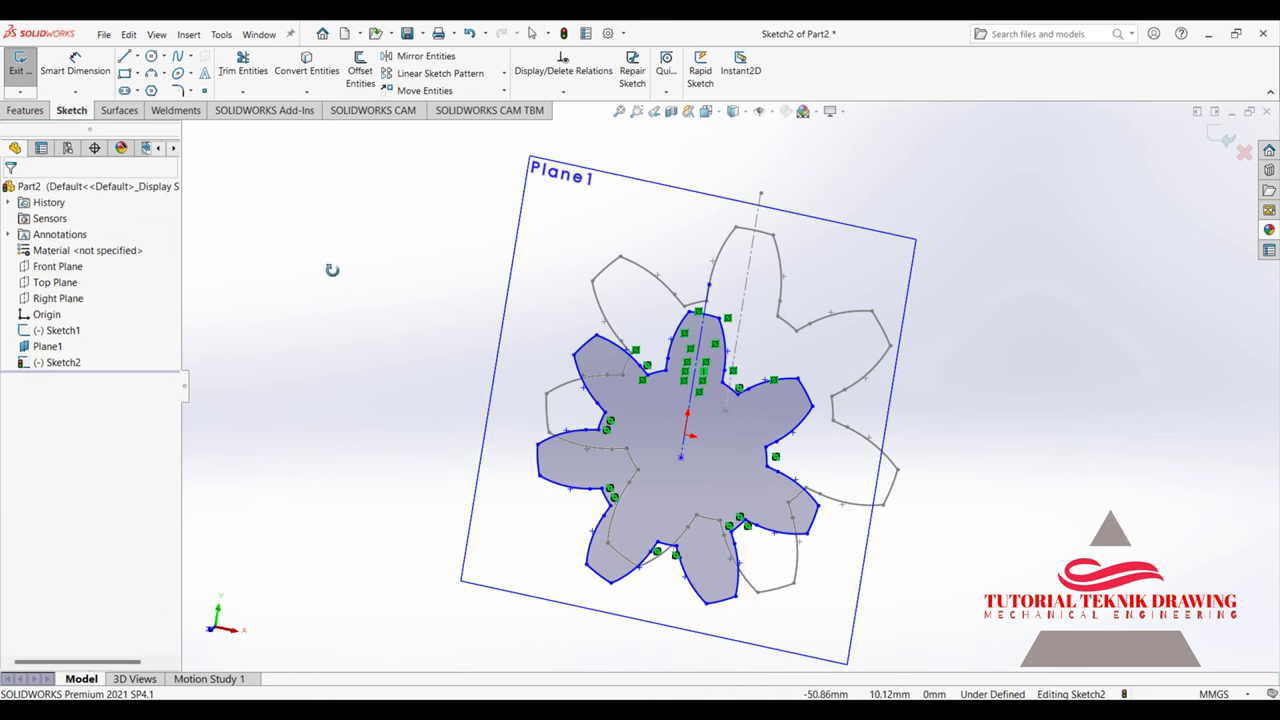
mouse_move(333, 270)
middle_down()
mouse_move(590, 341)
mouse_move(574, 380)
middle_up()
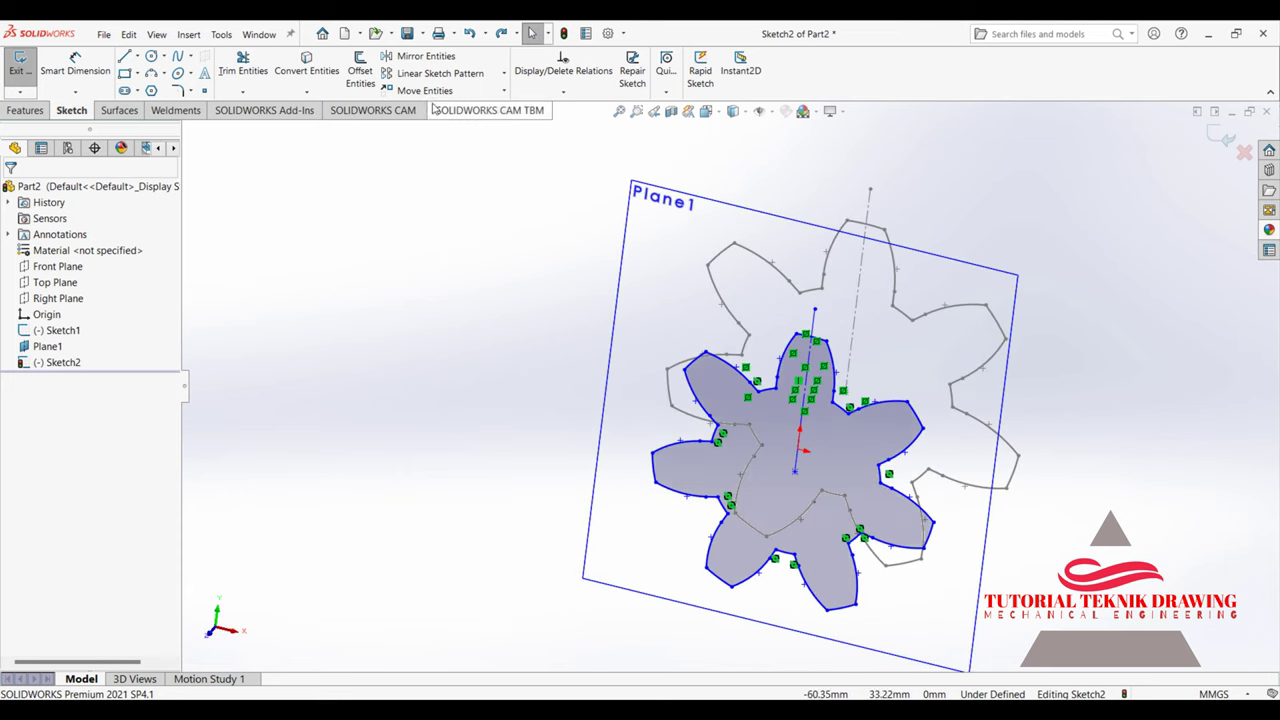
click(504, 90)
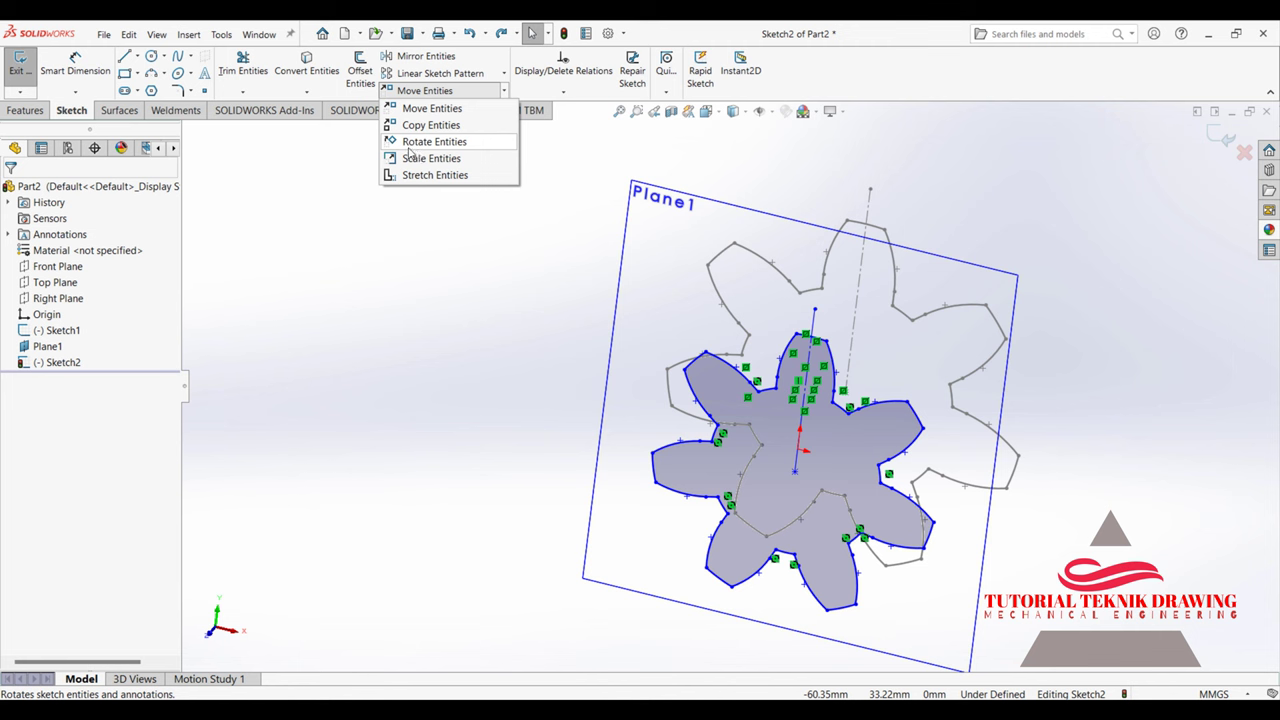
Step: Select the scaled gear contour for rotation and set the gear centre as the pivot
click(409, 145)
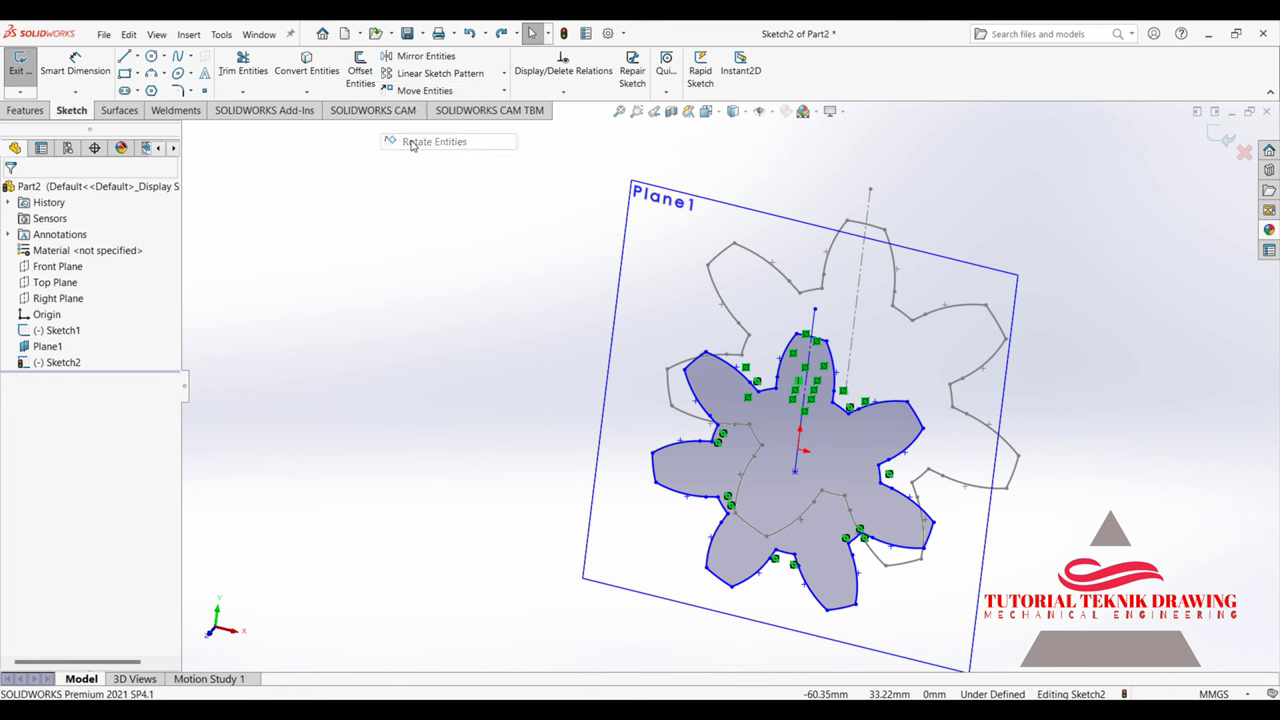
click(753, 404)
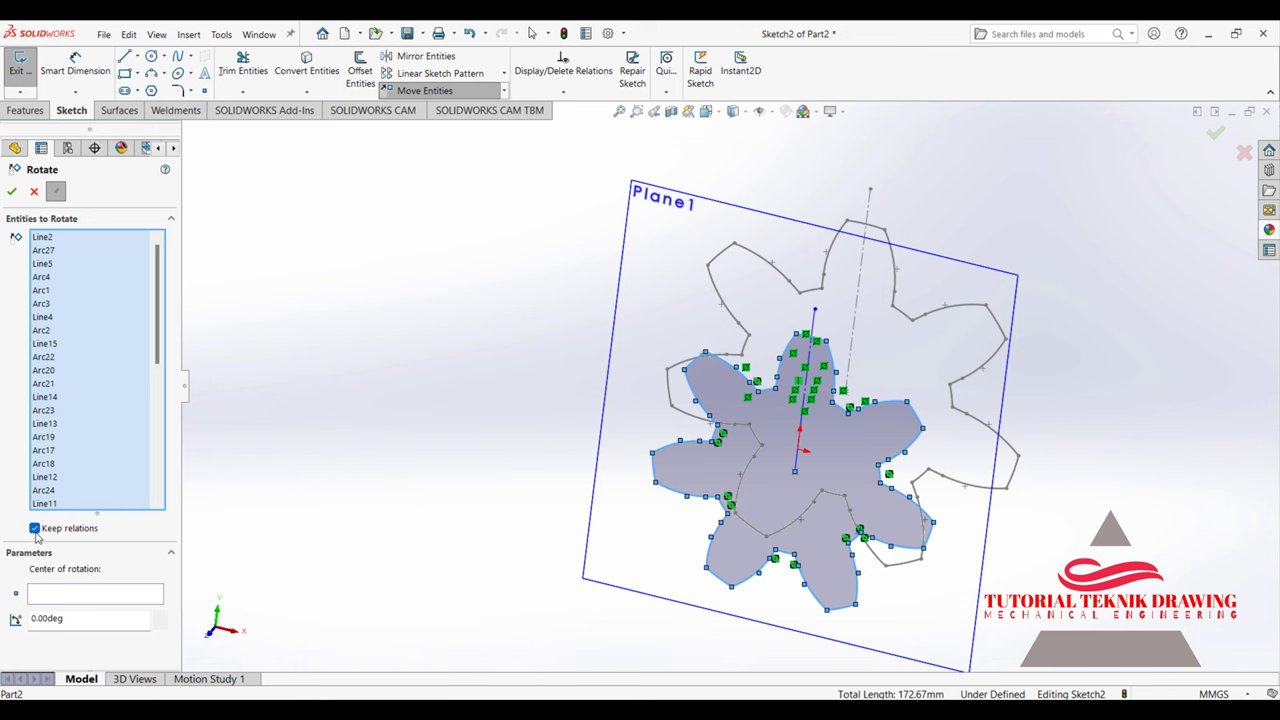
click(53, 597)
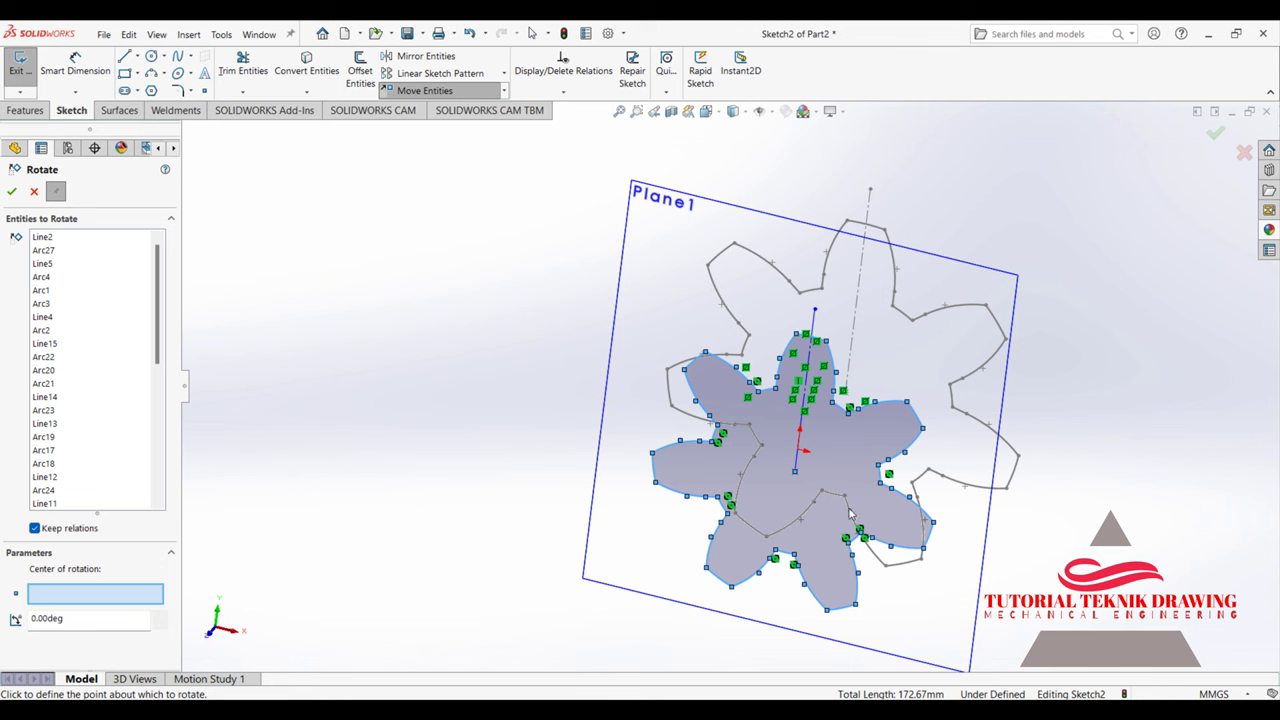
click(797, 478)
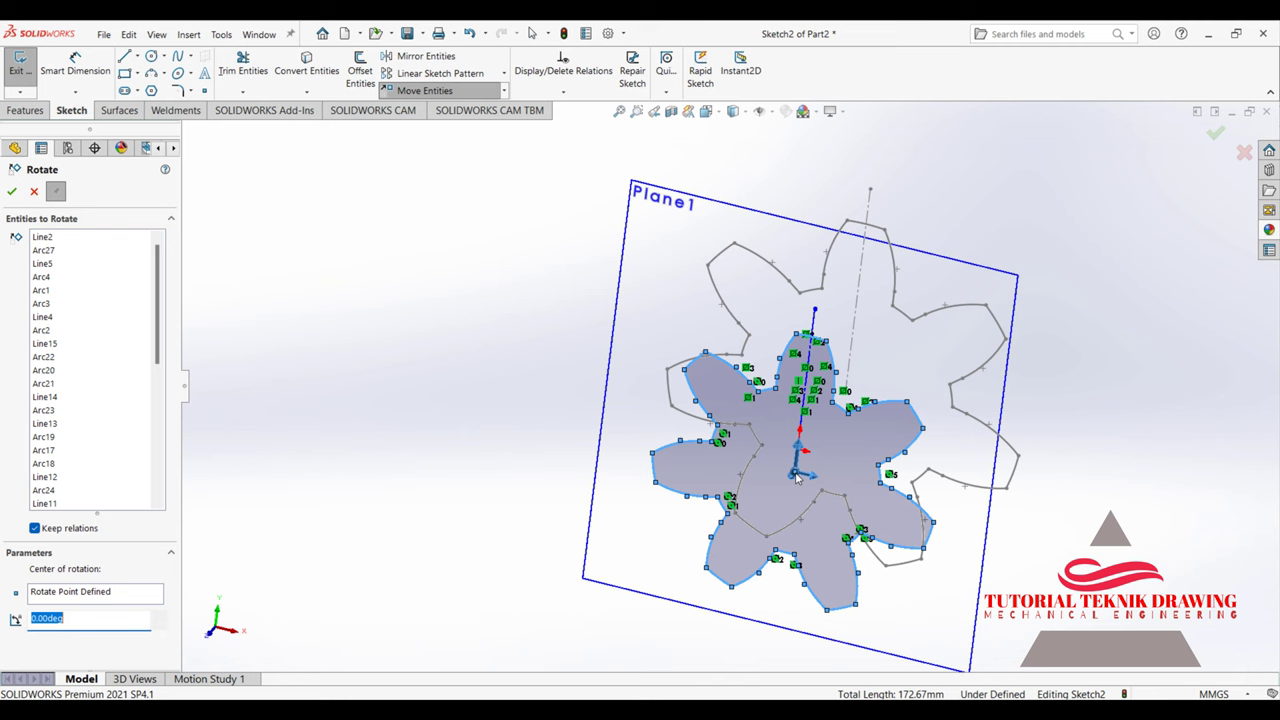
middle_drag(797, 478, 13, 641)
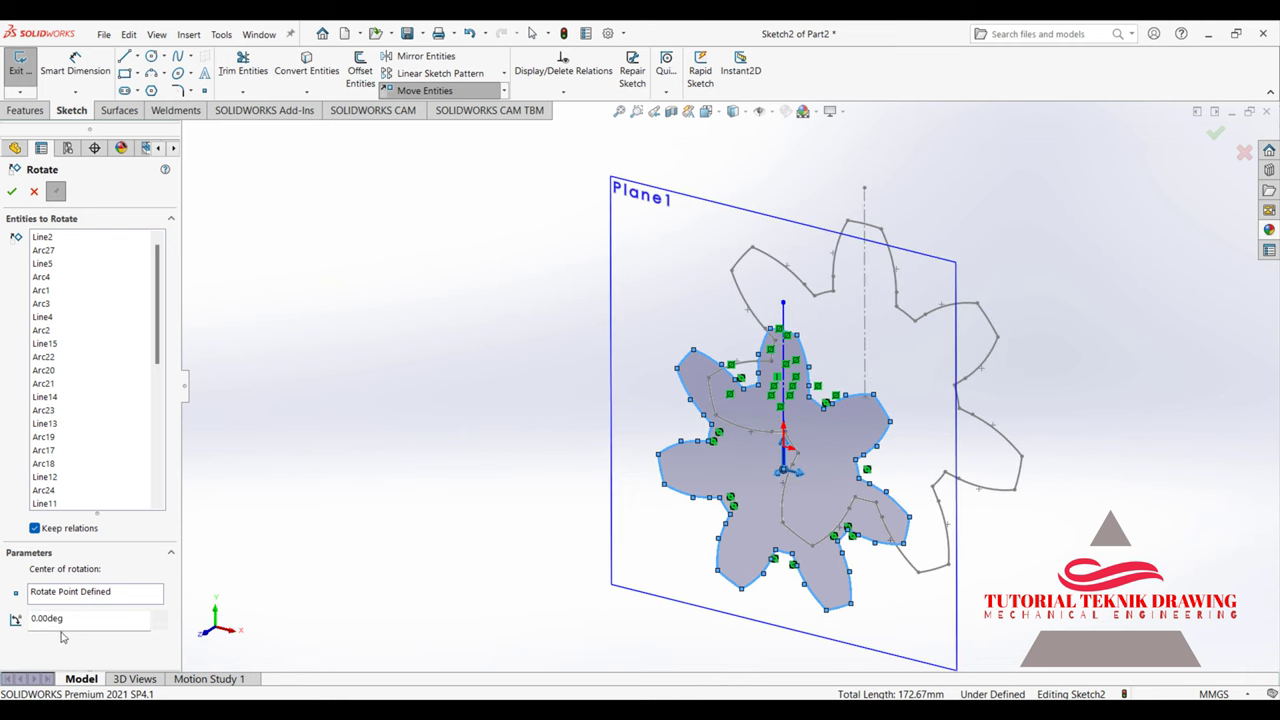
Step: Enter a 180° rotation angle, preview it, and apply it to the gear
text(180)
key(Return)
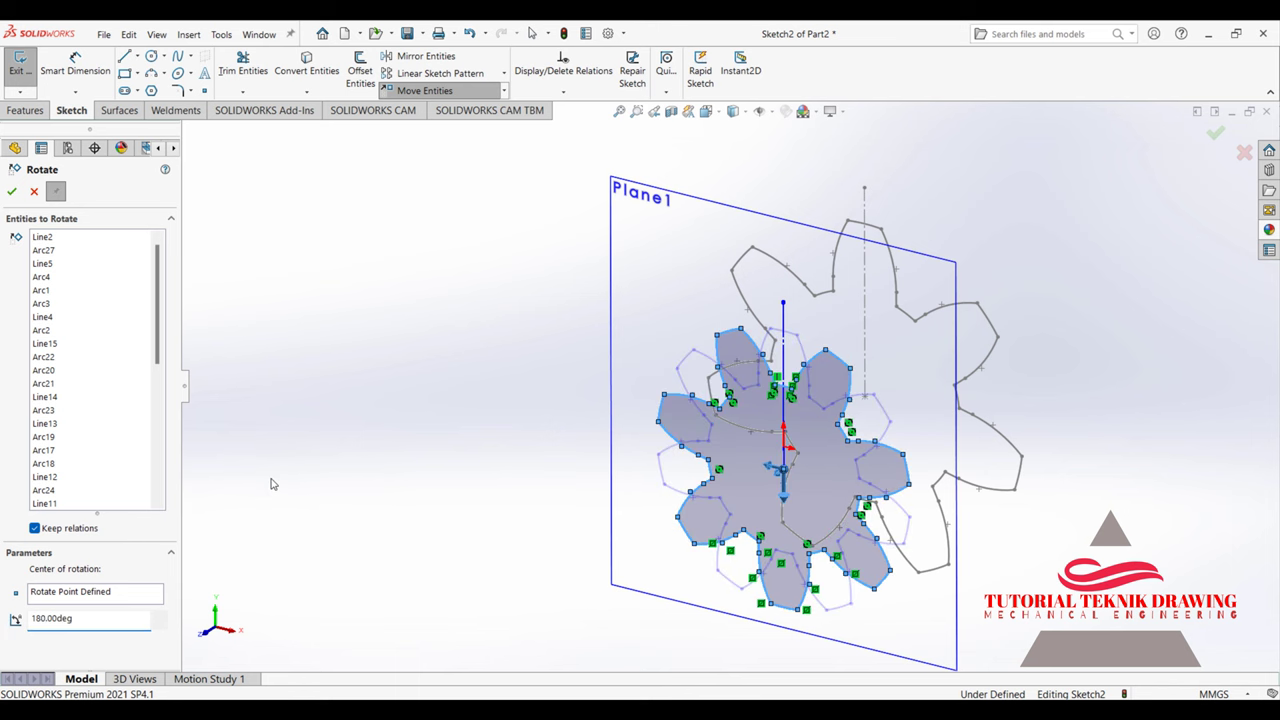
middle_drag(562, 454, 598, 380)
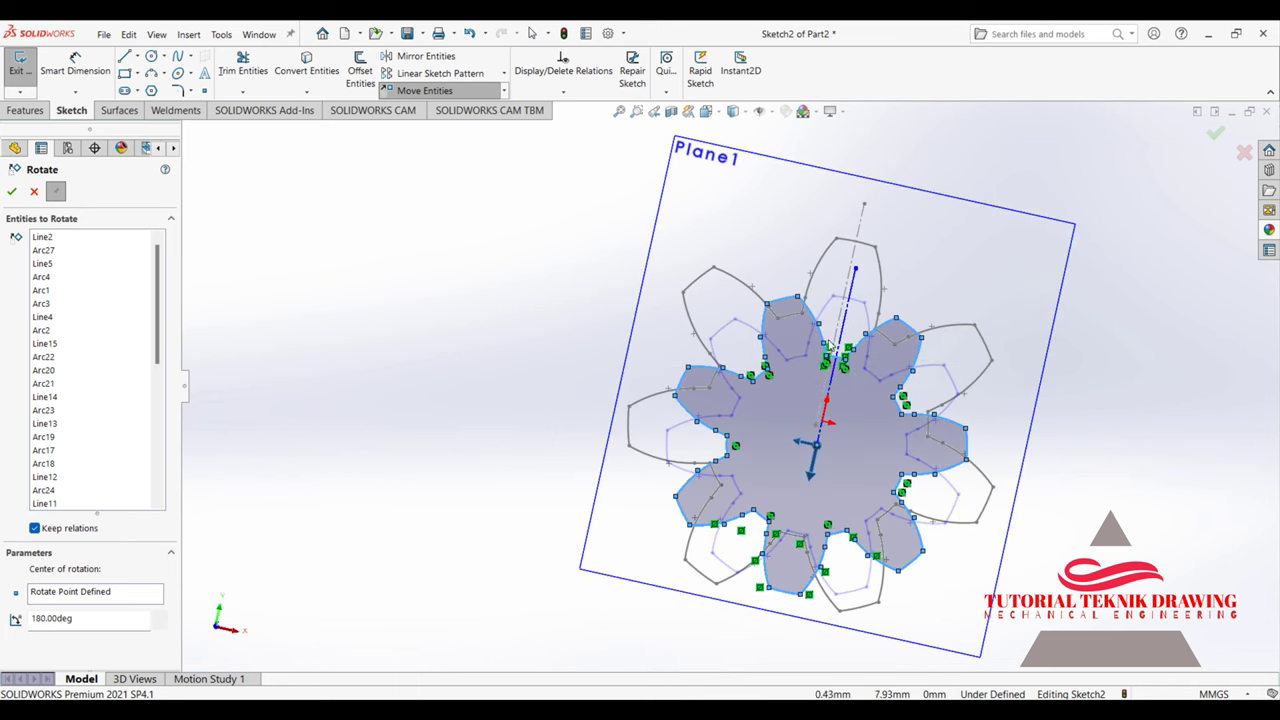
mouse_move(337, 444)
middle_down()
mouse_move(300, 451)
mouse_move(129, 357)
middle_up()
click(12, 193)
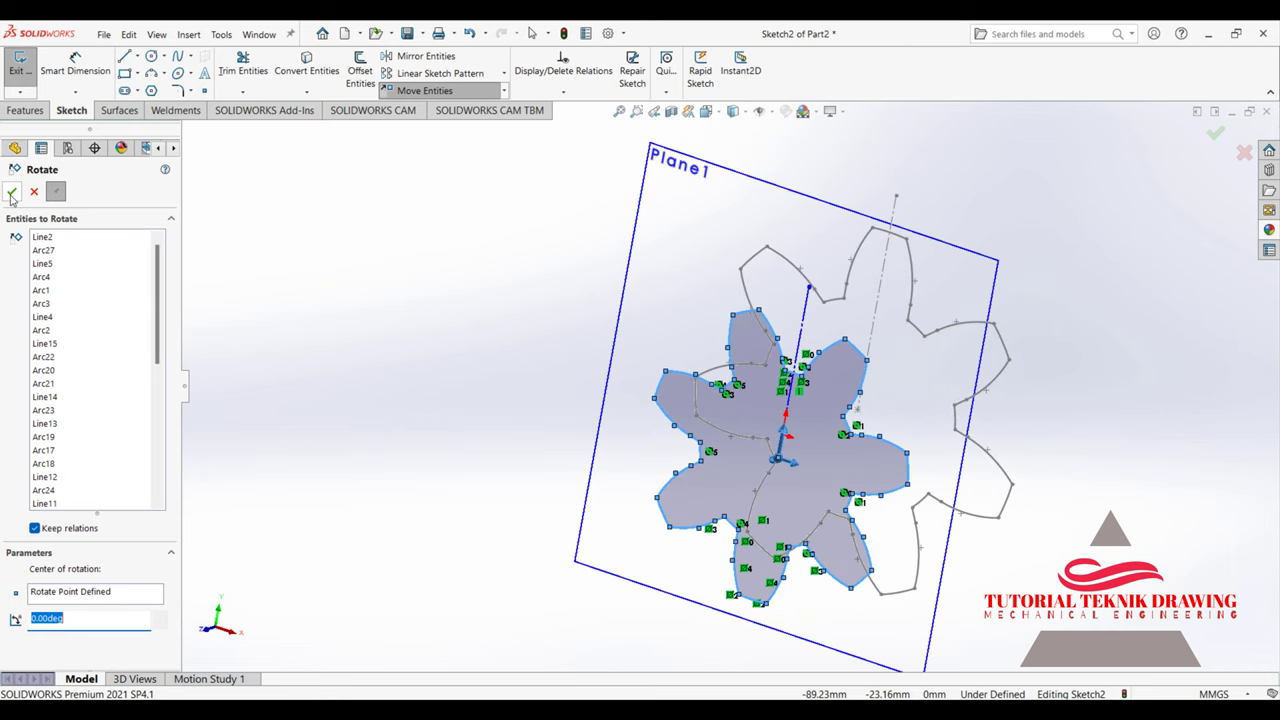
drag(770, 462, 783, 468)
click(35, 240)
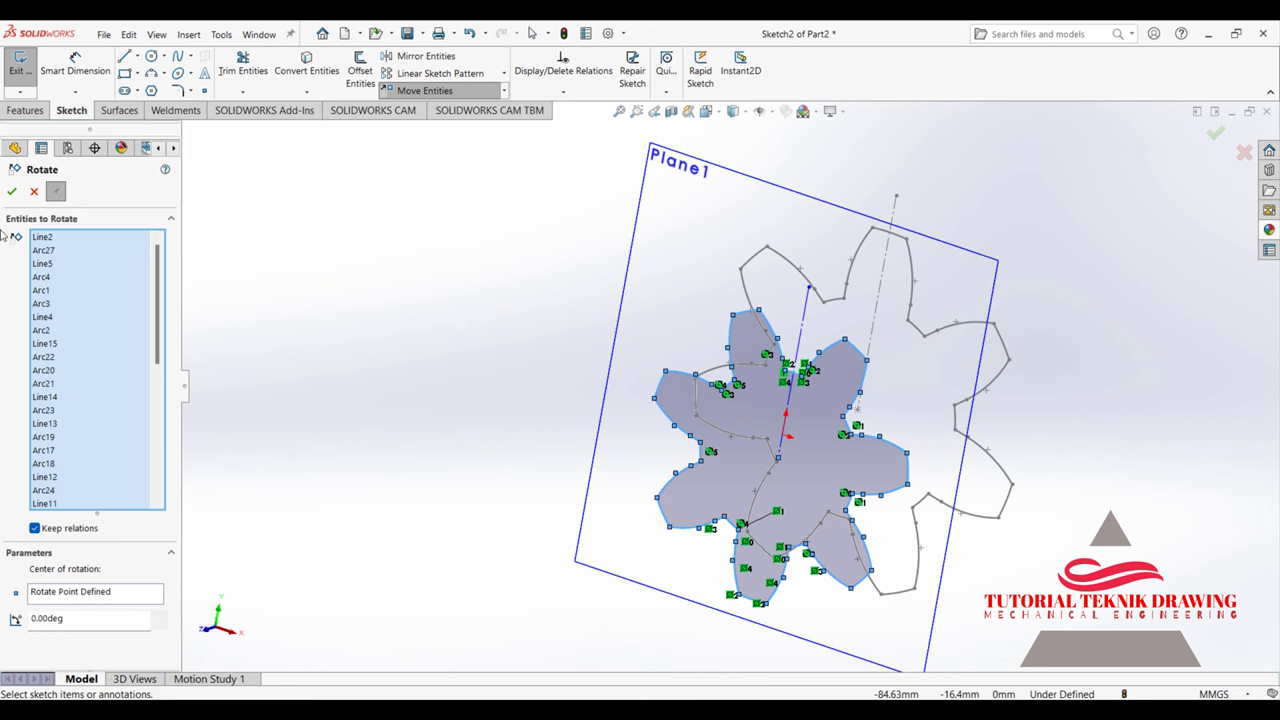
Step: Close the Rotate tool and hide Plane1
click(12, 191)
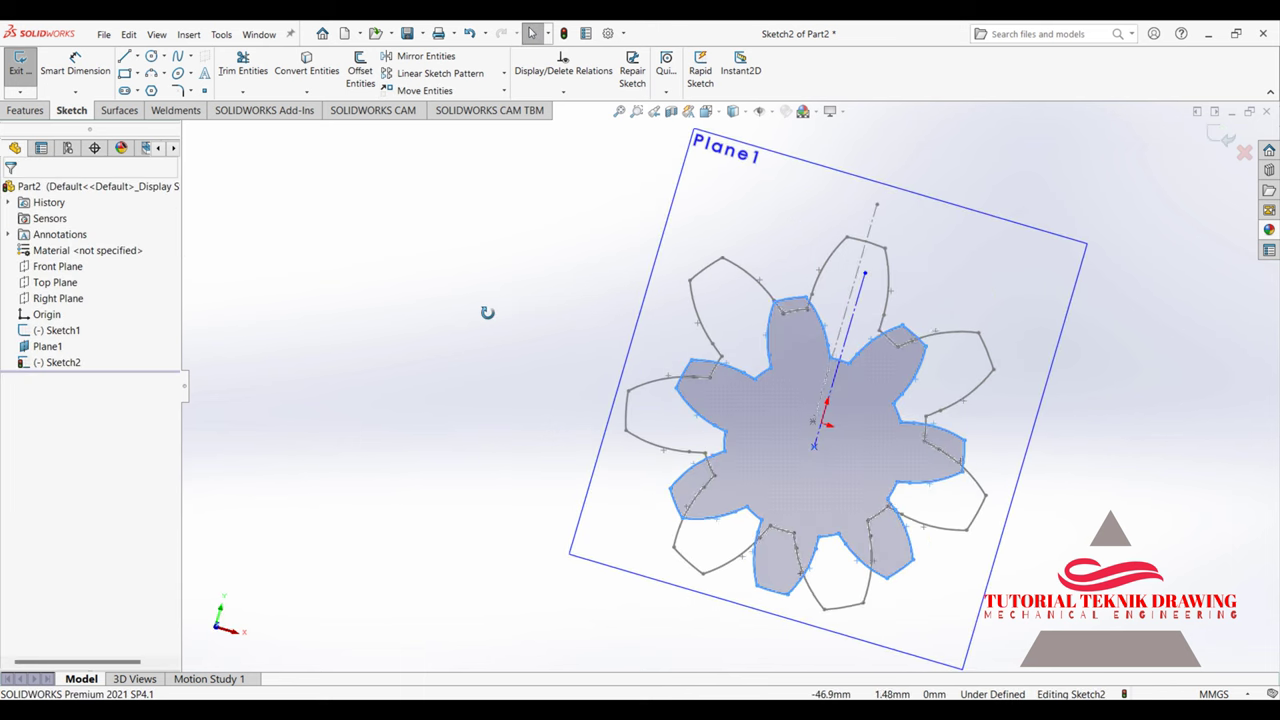
middle_drag(478, 321, 419, 395)
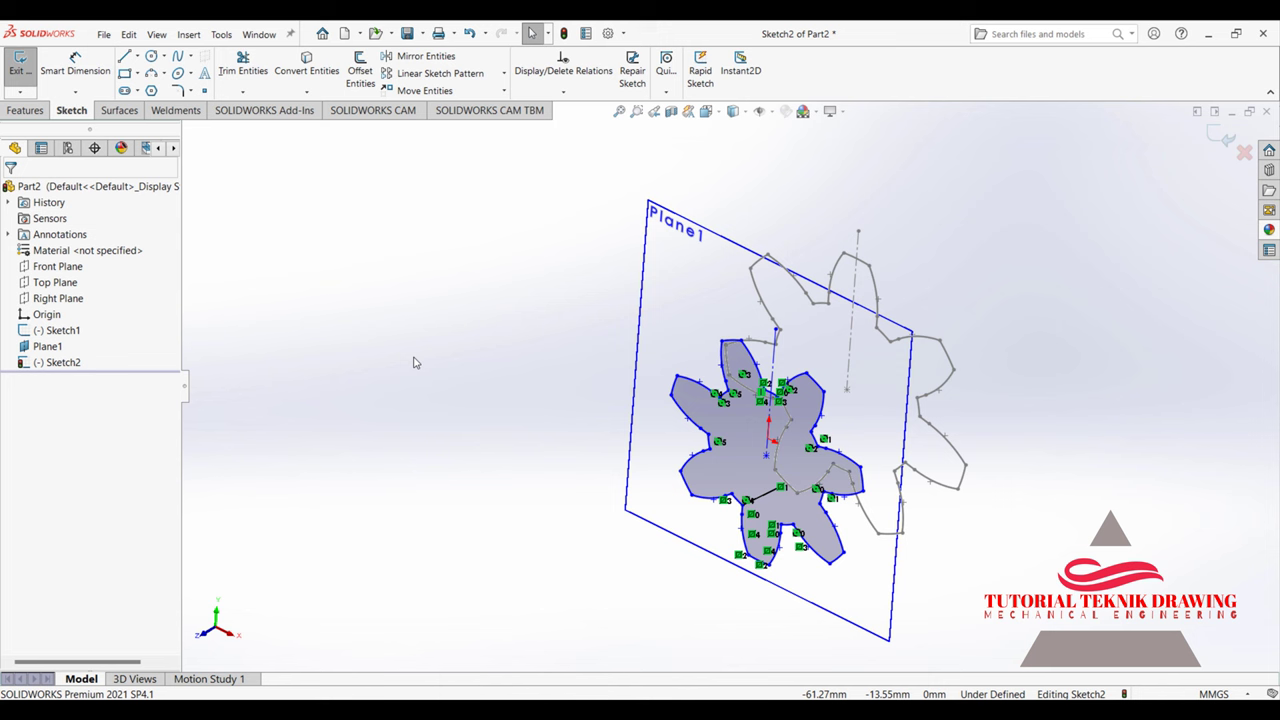
click(55, 330)
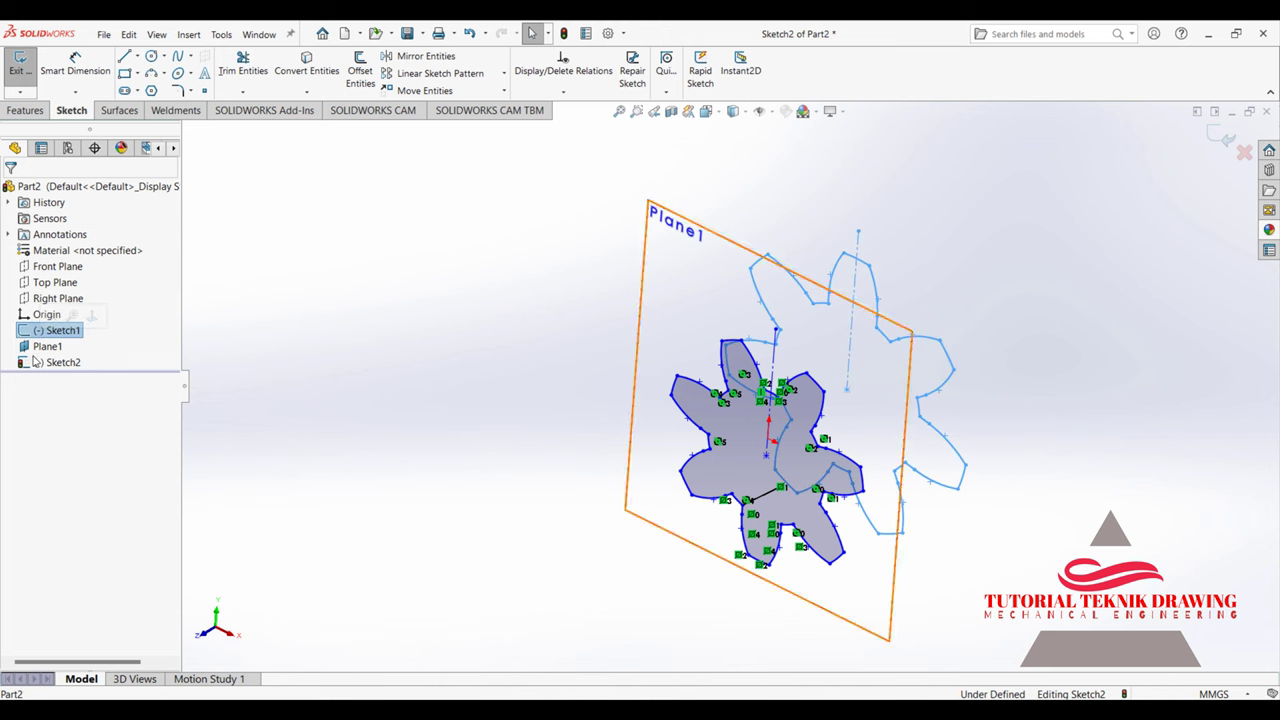
click(45, 347)
right_click(40, 350)
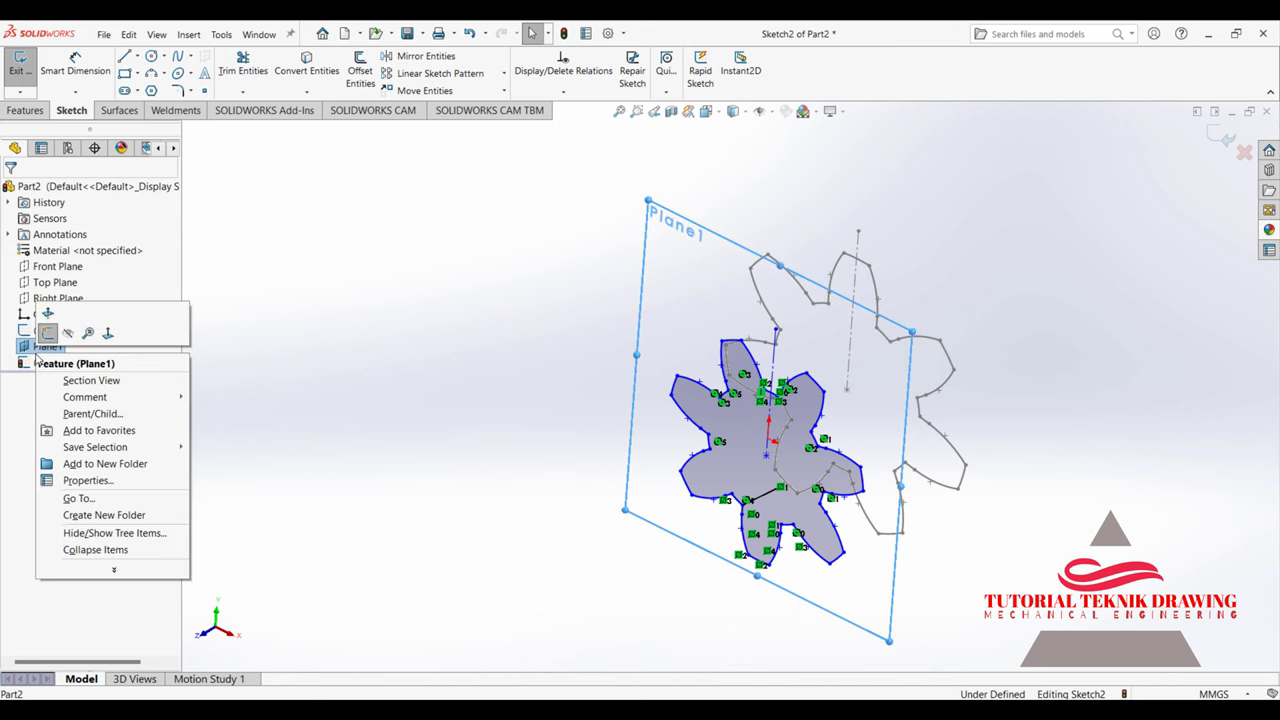
click(305, 327)
click(47, 346)
click(88, 332)
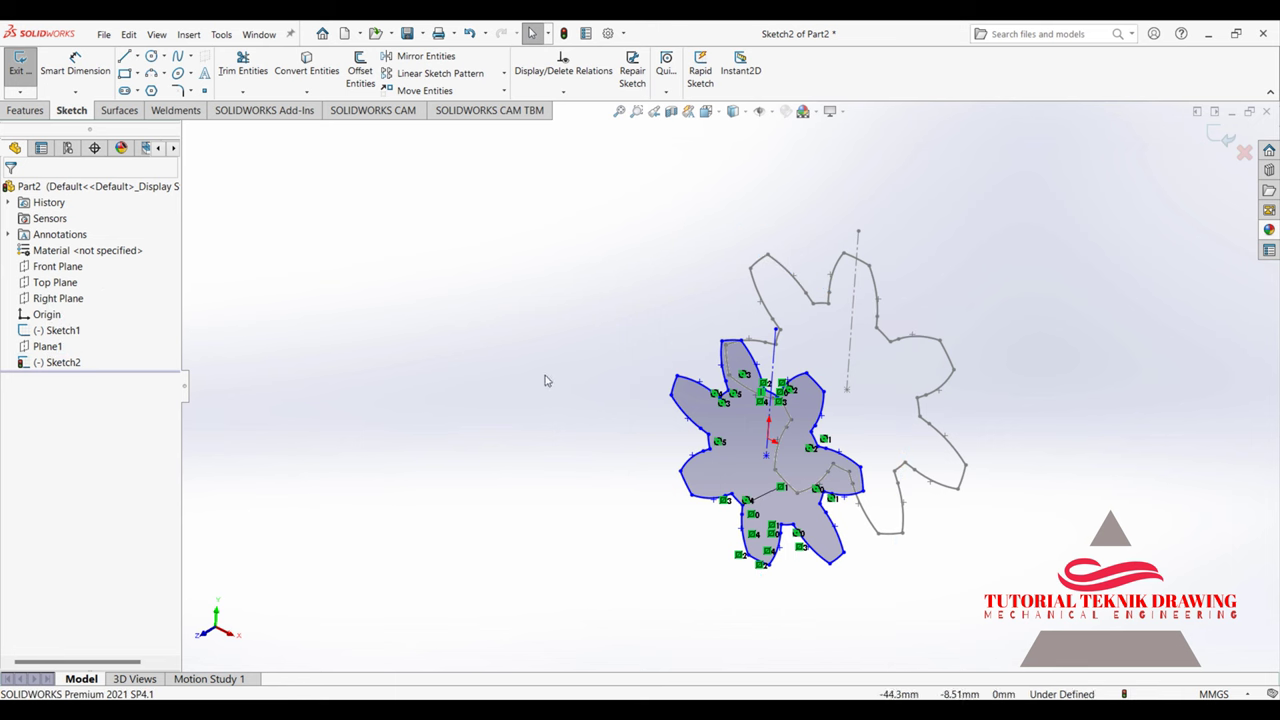
Step: Exit Sketch2, leaving both gear outlines visible
middle_drag(545, 380, 600, 360)
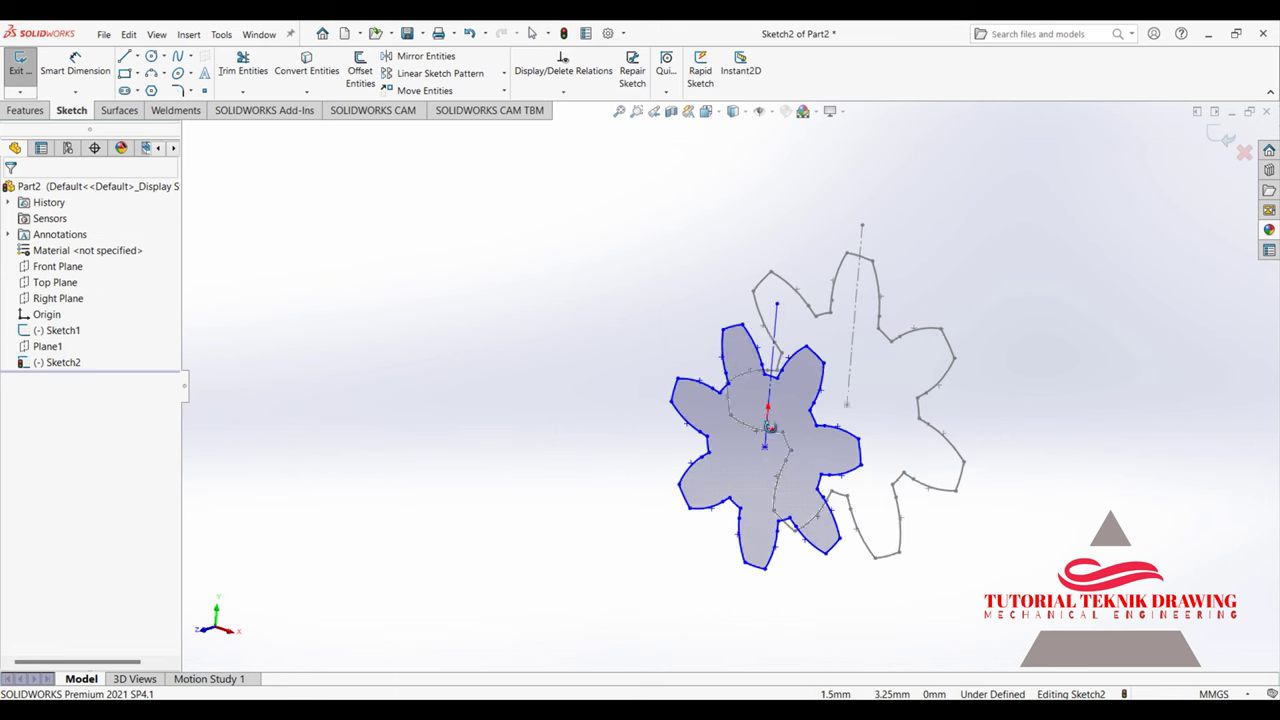
click(1219, 148)
mouse_move(966, 303)
middle_down()
mouse_move(895, 340)
mouse_move(937, 293)
middle_up()
click(937, 293)
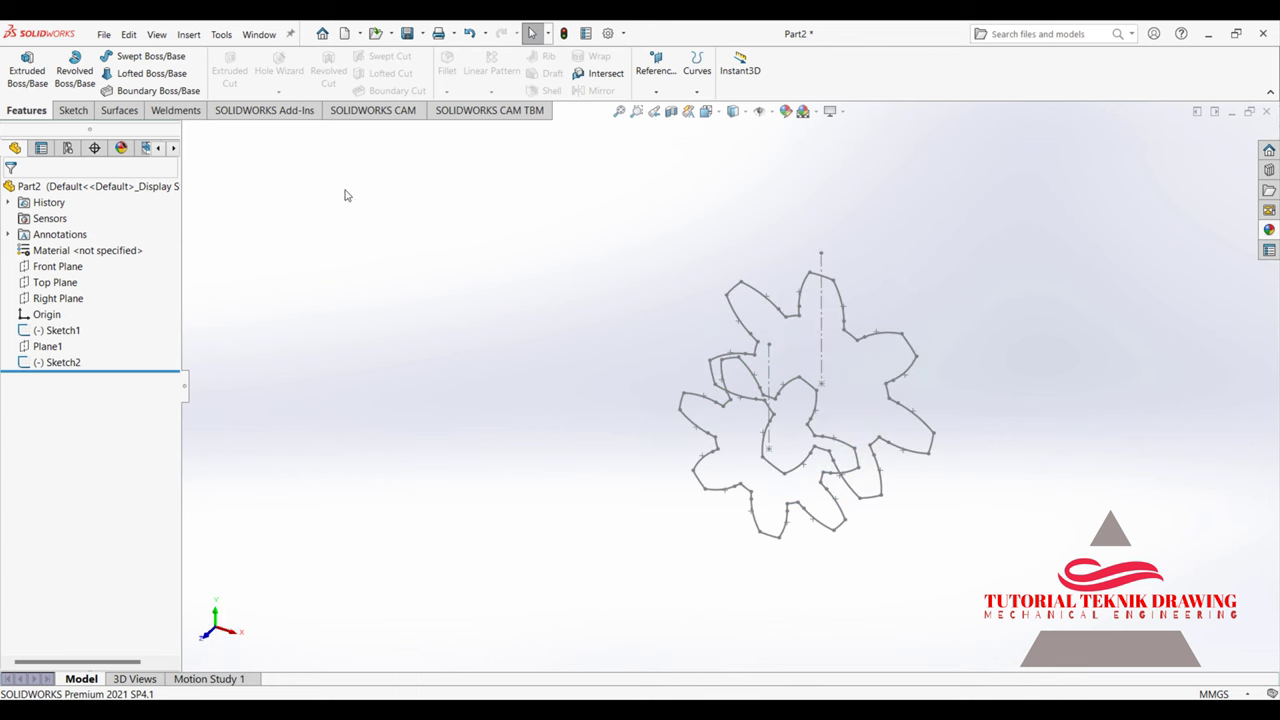
Step: Start a new reference plane with Front Plane as the first reference
click(658, 90)
click(662, 106)
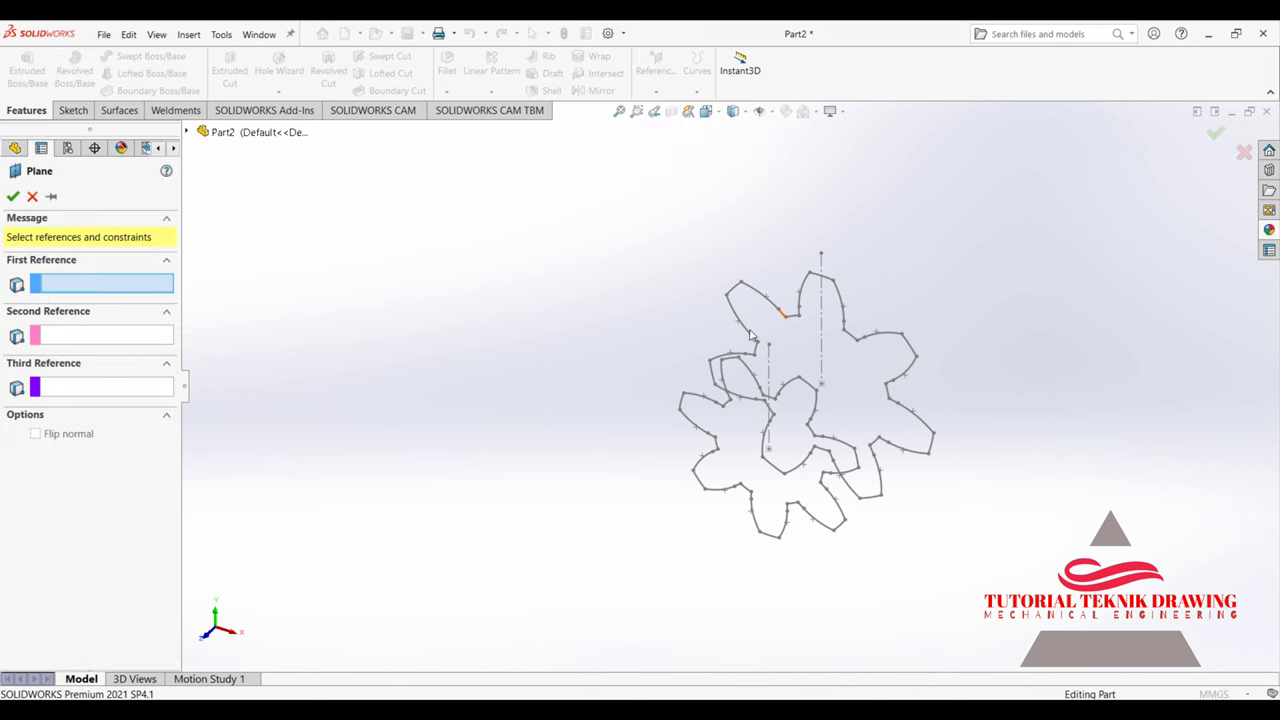
click(186, 132)
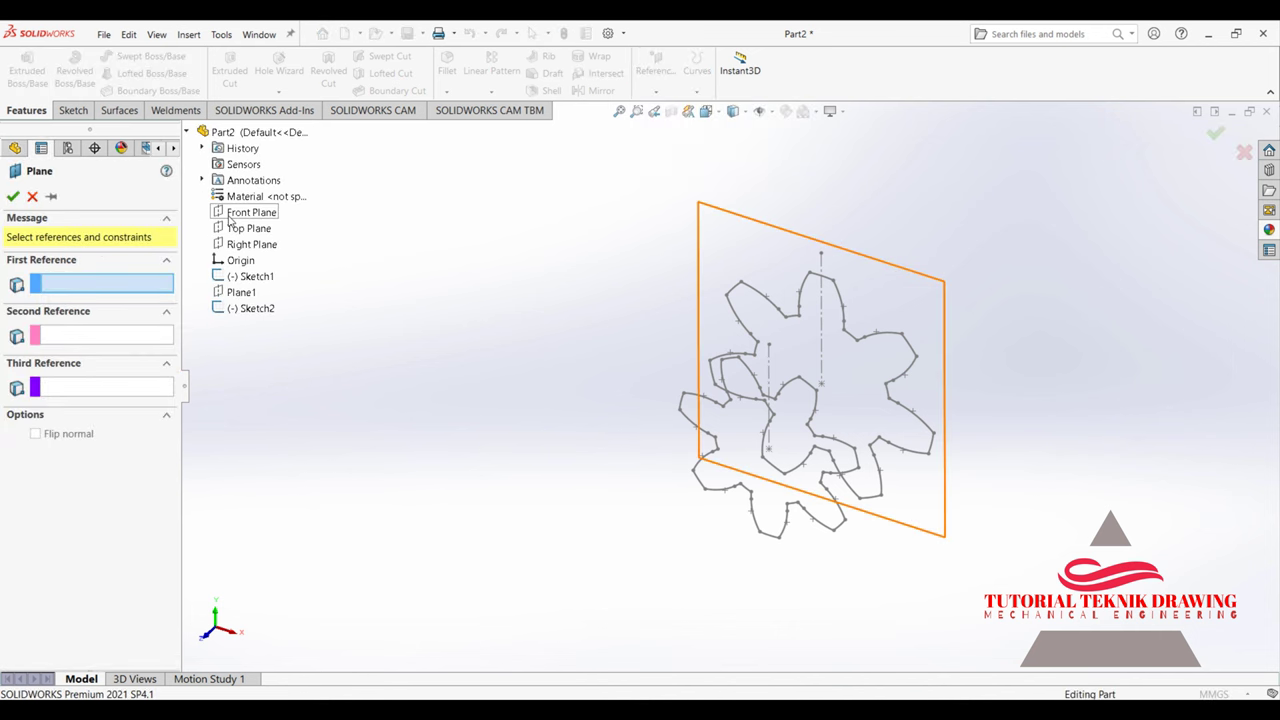
click(229, 216)
Step: Set the plane offset to 40 mm after trying 50 mm, and confirm Plane2
drag(90, 400, 28, 418)
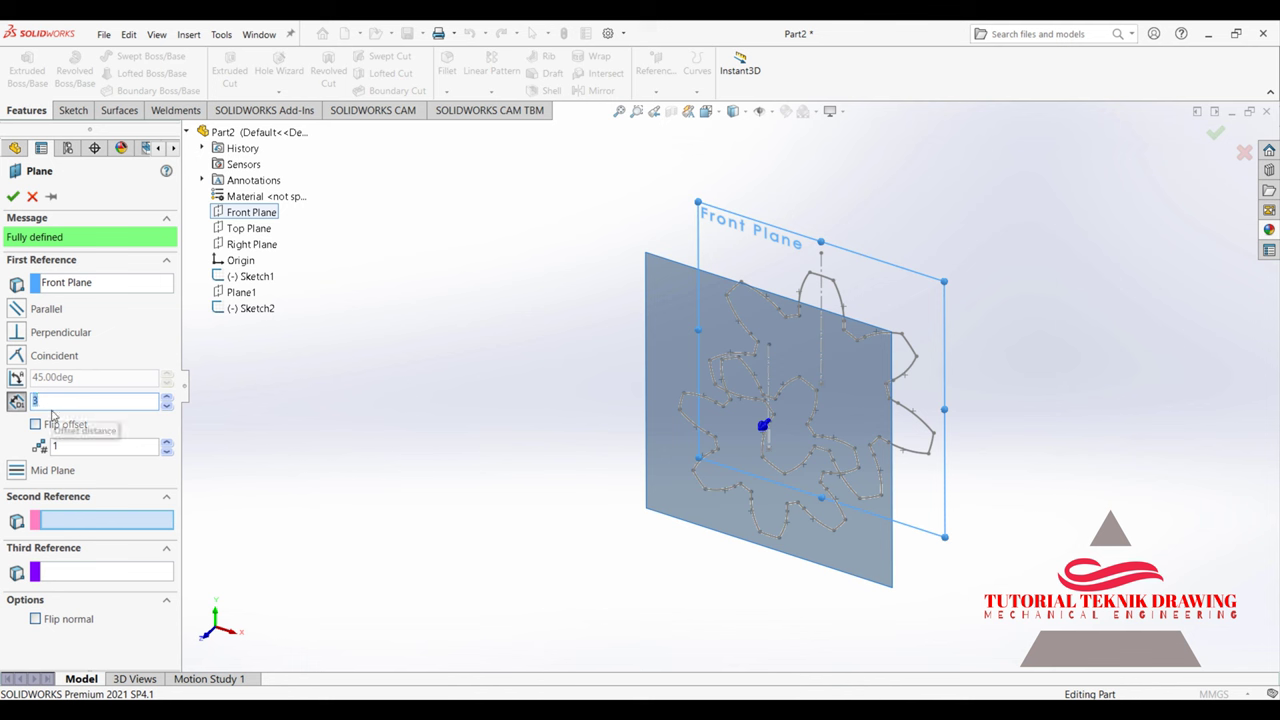
text(5)
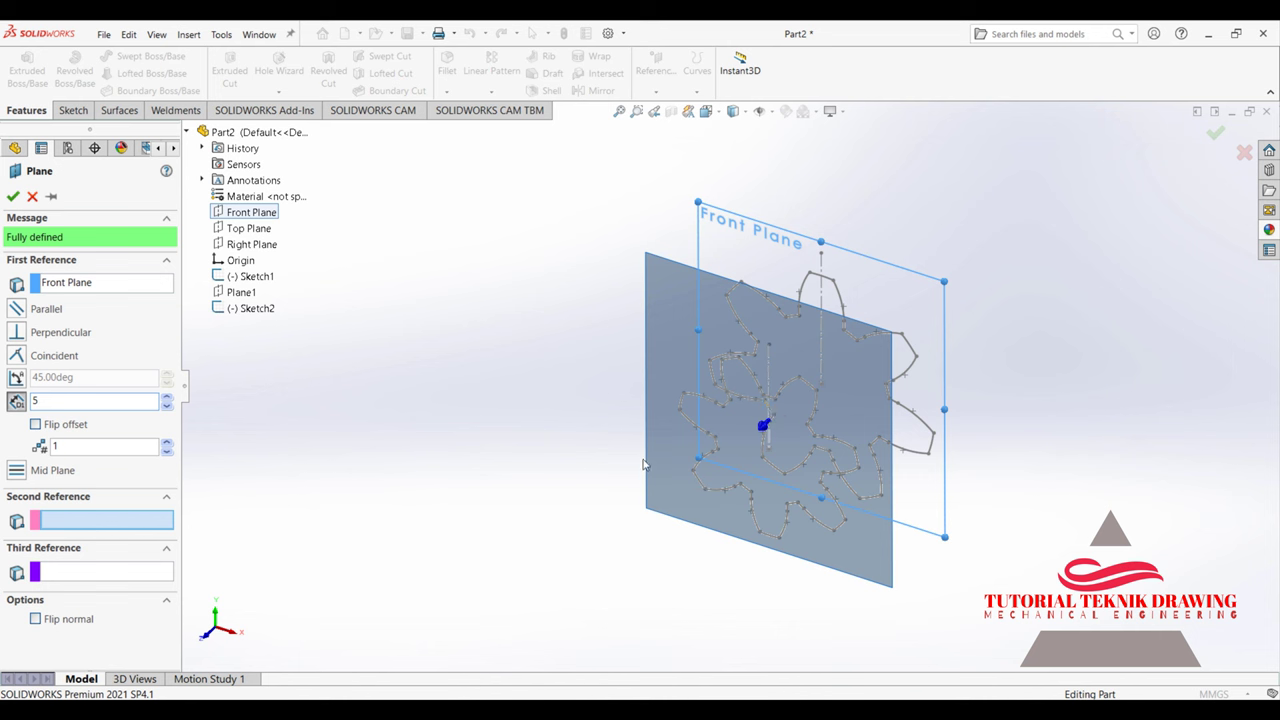
middle_drag(644, 464, 611, 403)
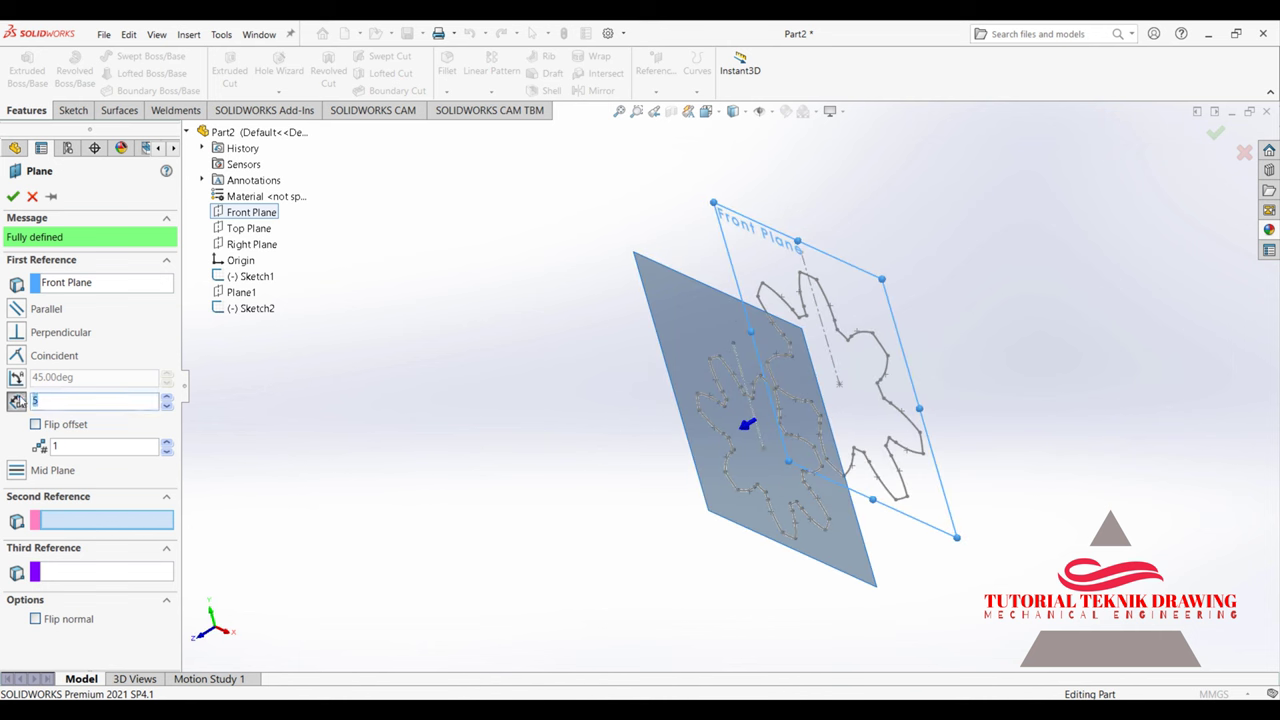
text(0)
key(Return)
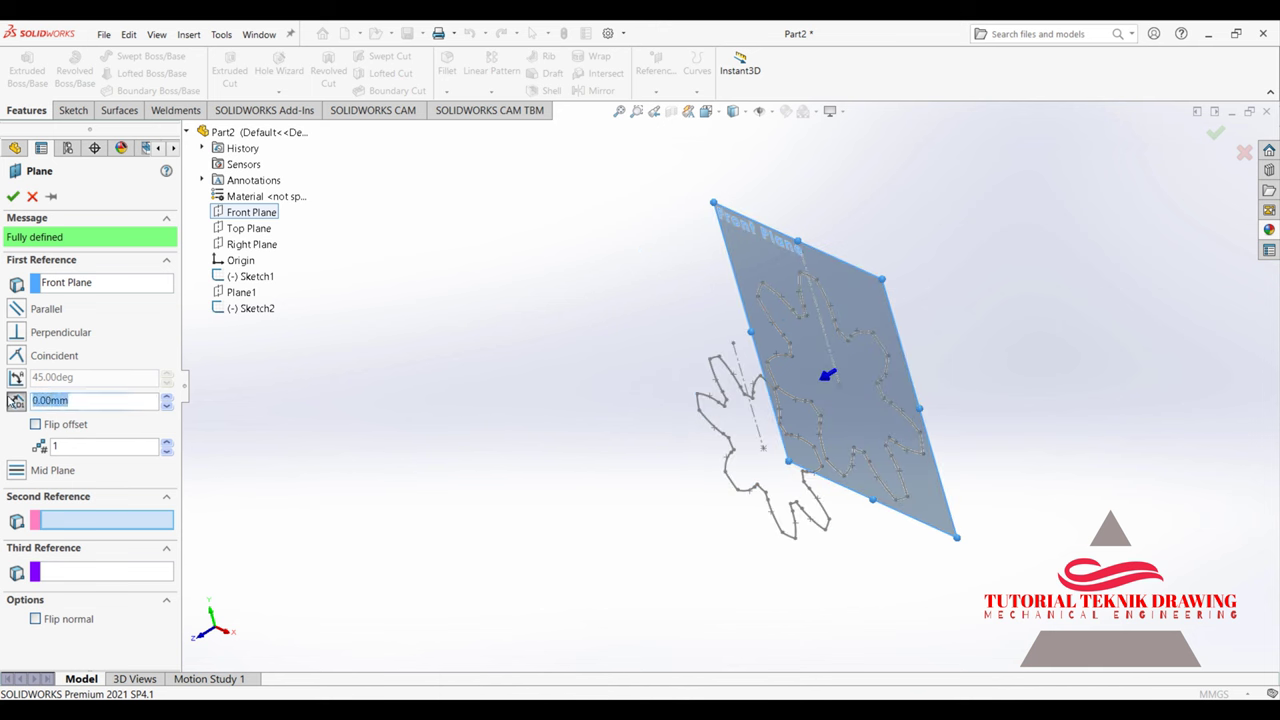
text(0)
key(Return)
middle_drag(414, 316, 443, 357)
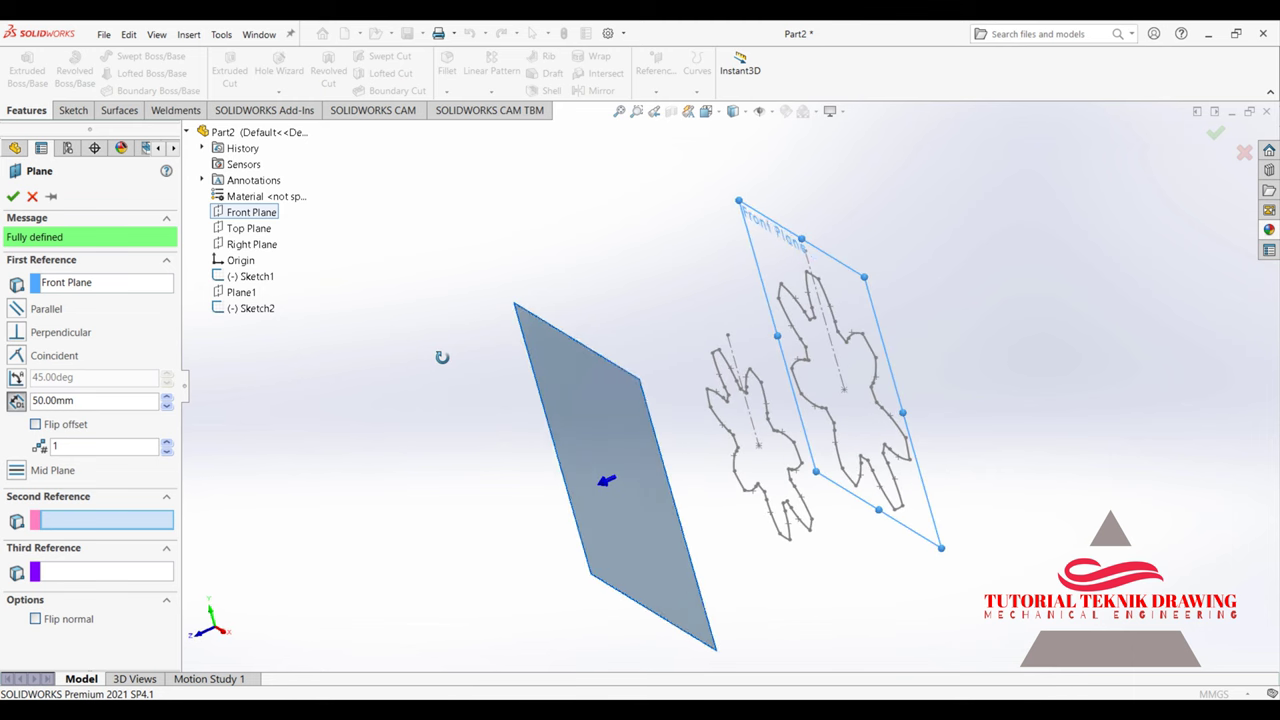
drag(97, 404, 28, 407)
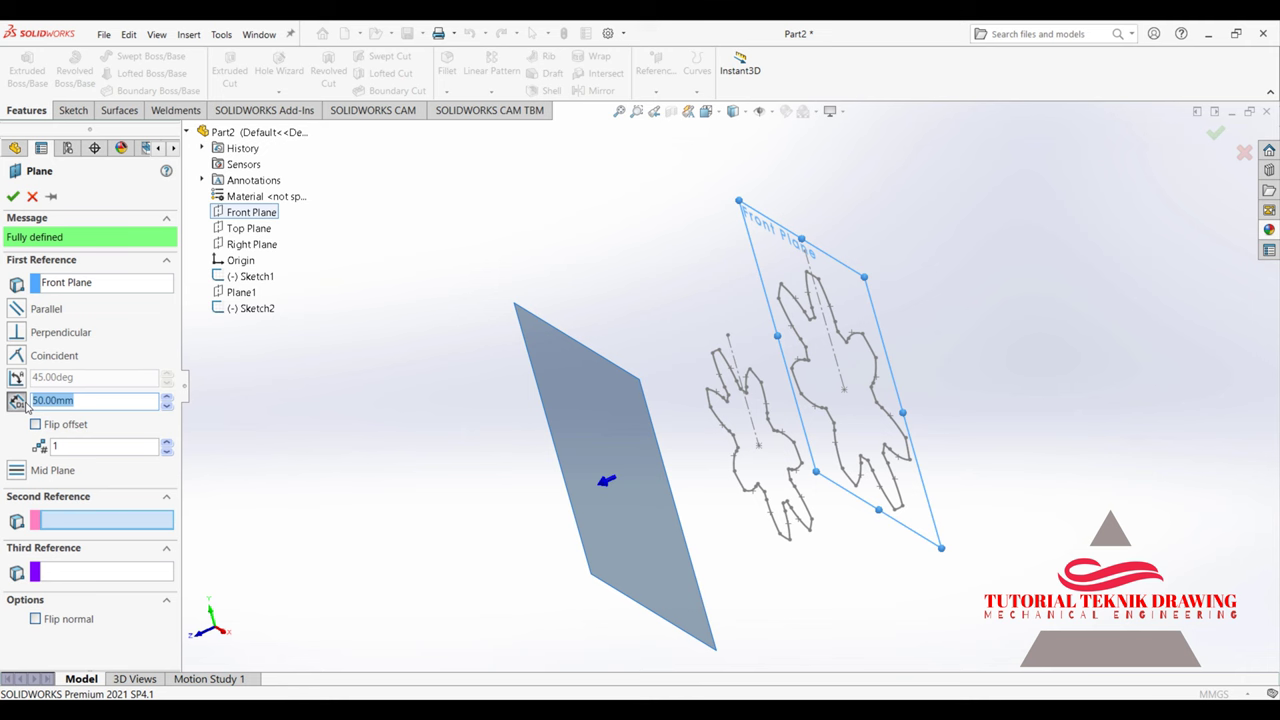
text(40)
key(Return)
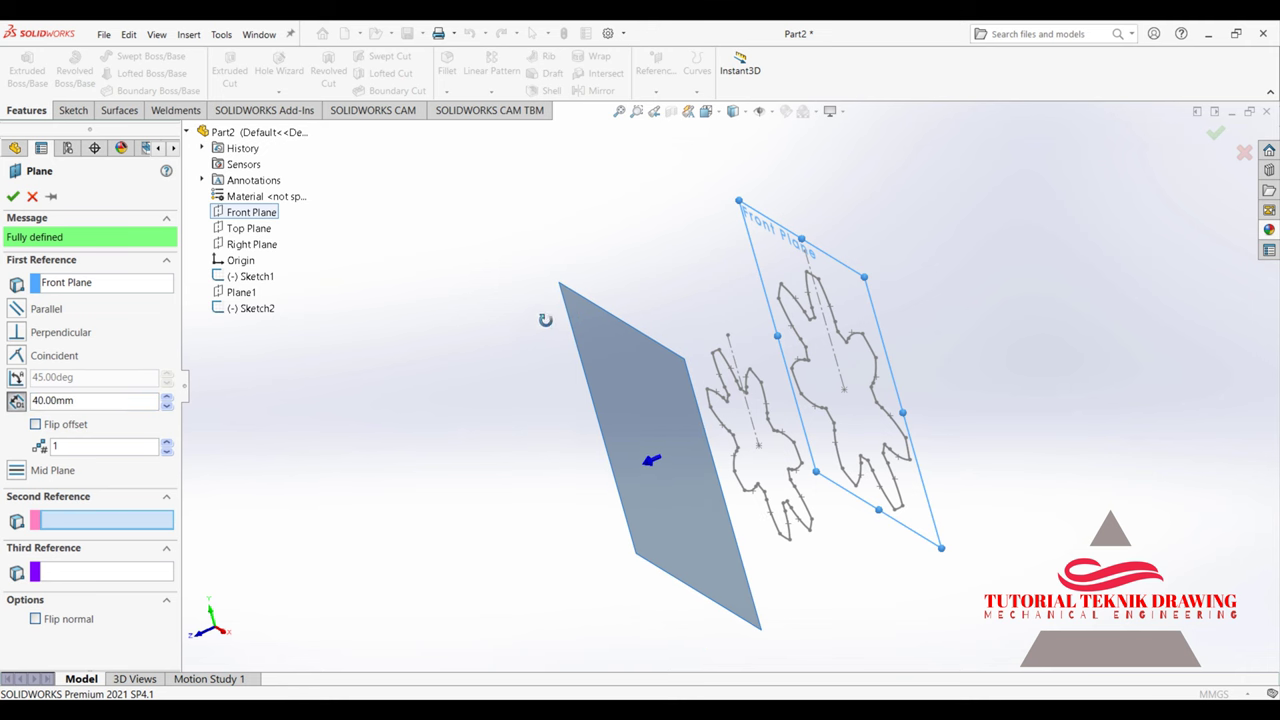
mouse_move(543, 320)
middle_down()
mouse_move(557, 240)
mouse_move(503, 358)
mouse_move(515, 356)
middle_up()
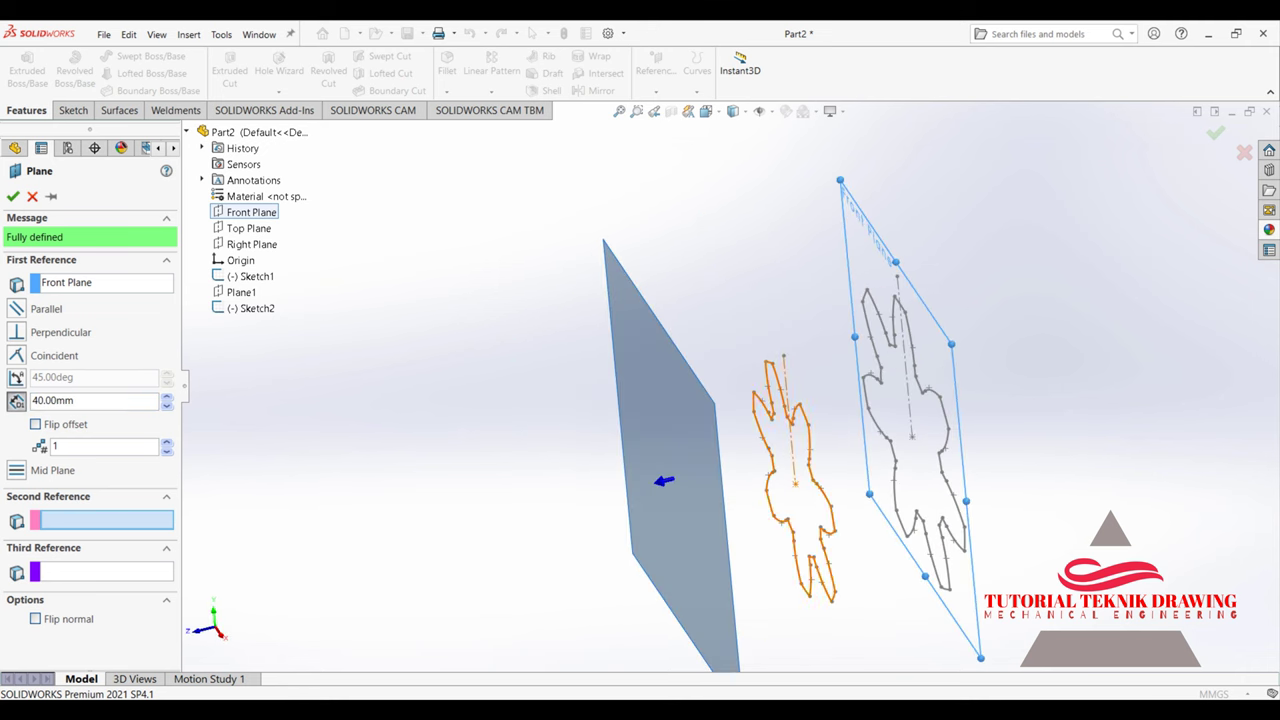
click(12, 197)
mouse_move(214, 263)
middle_down()
mouse_move(511, 283)
mouse_move(489, 311)
mouse_move(559, 210)
mouse_move(509, 254)
mouse_move(600, 290)
middle_up()
Step: Start a new sketch on Plane2
click(688, 304)
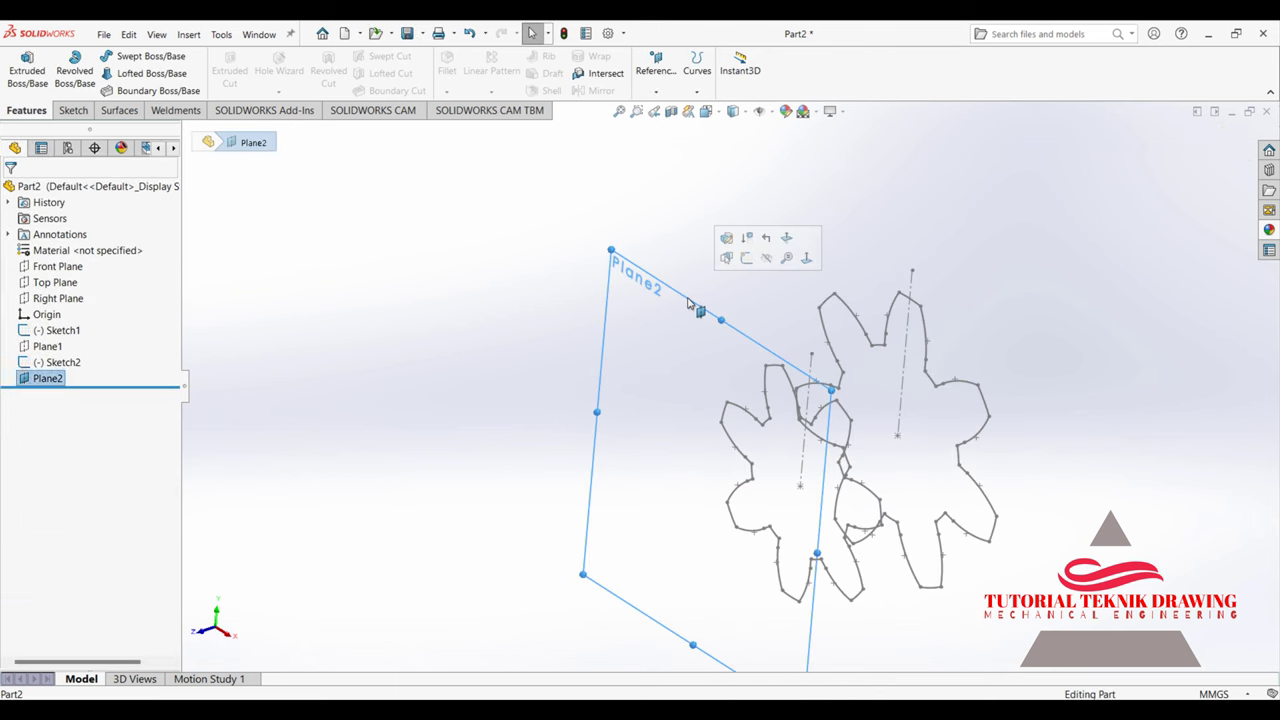
click(747, 259)
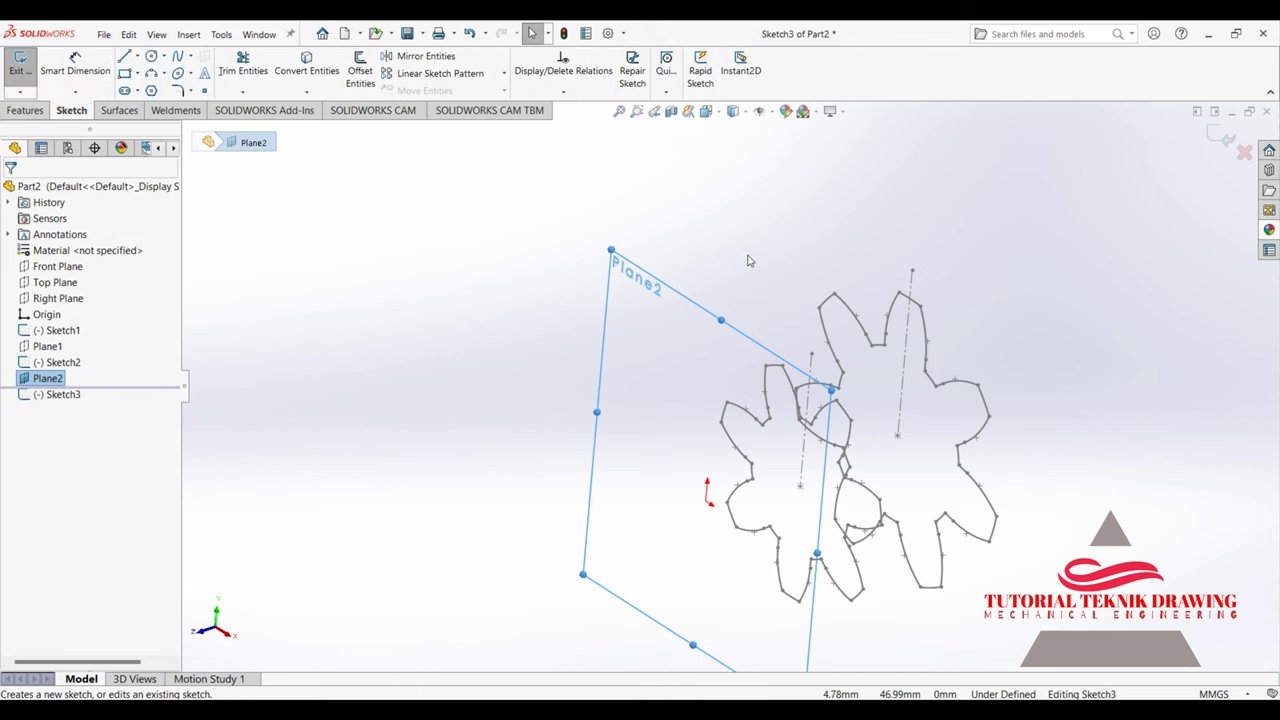
middle_drag(650, 320, 733, 505)
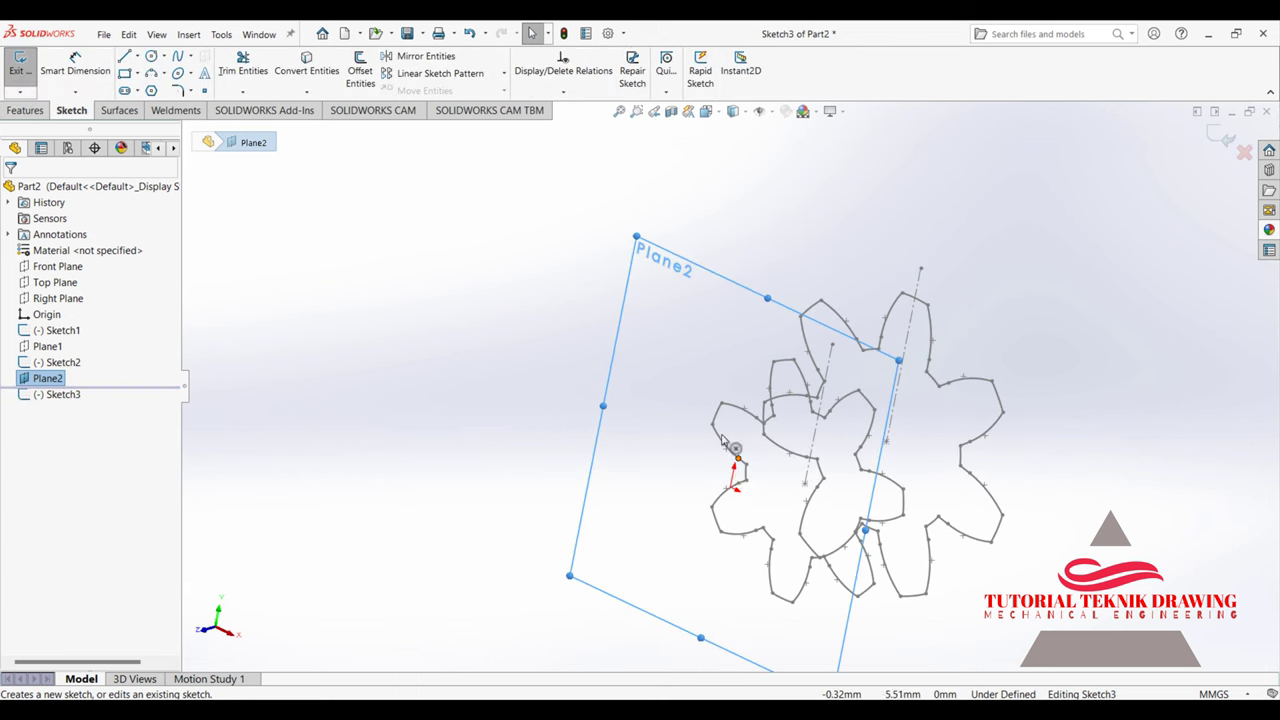
mouse_move(735, 455)
middle_down()
mouse_move(737, 443)
mouse_move(709, 466)
middle_up()
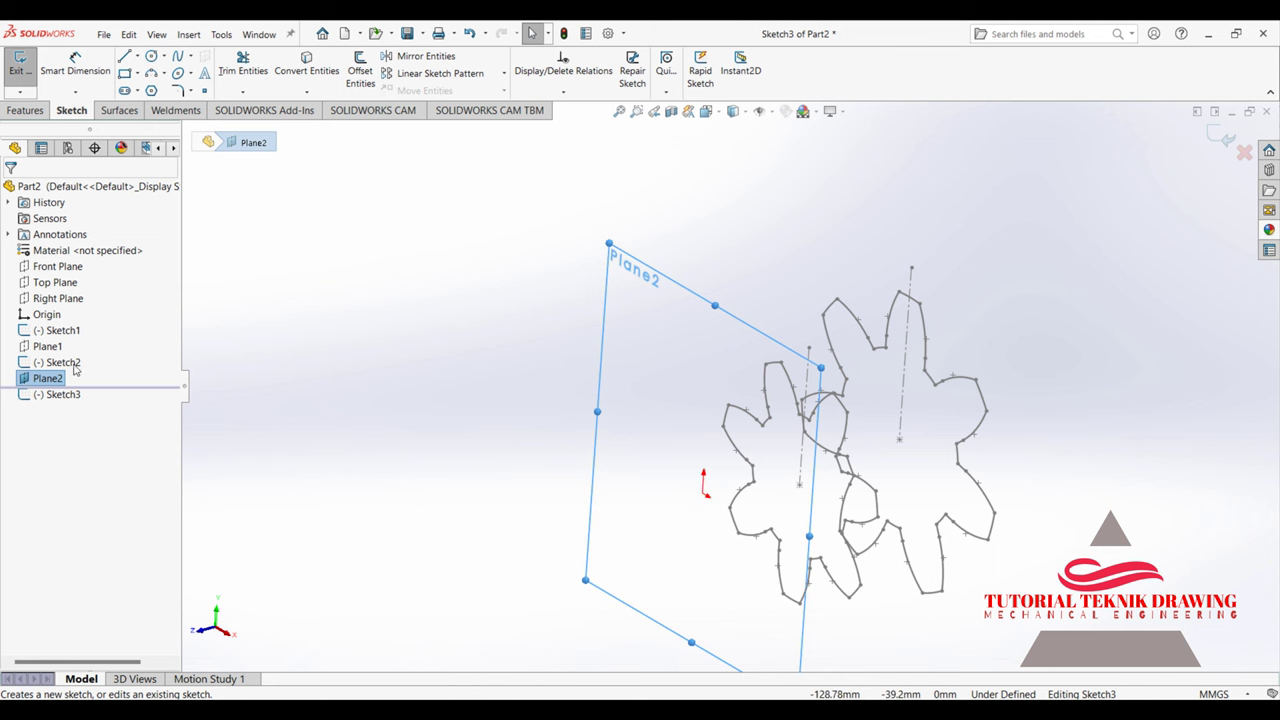
Step: Select Sketch1 to copy its gear outline into Sketch3
click(62, 330)
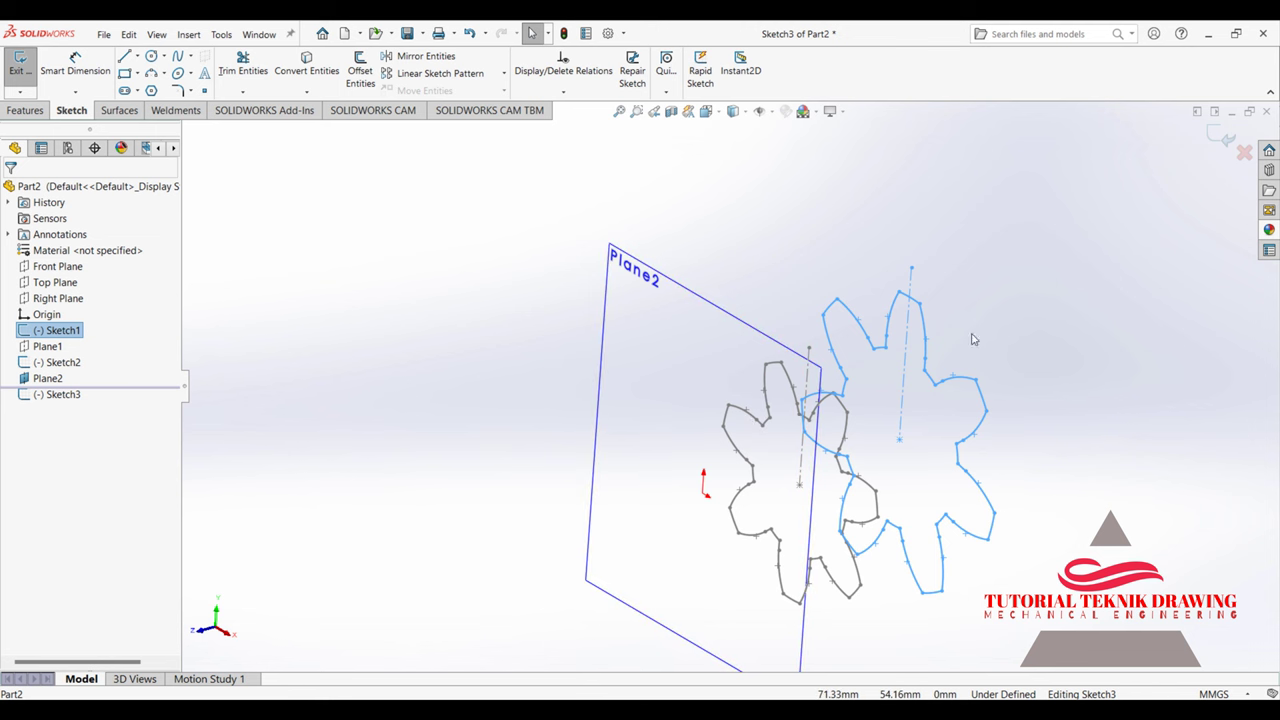
key(Escape)
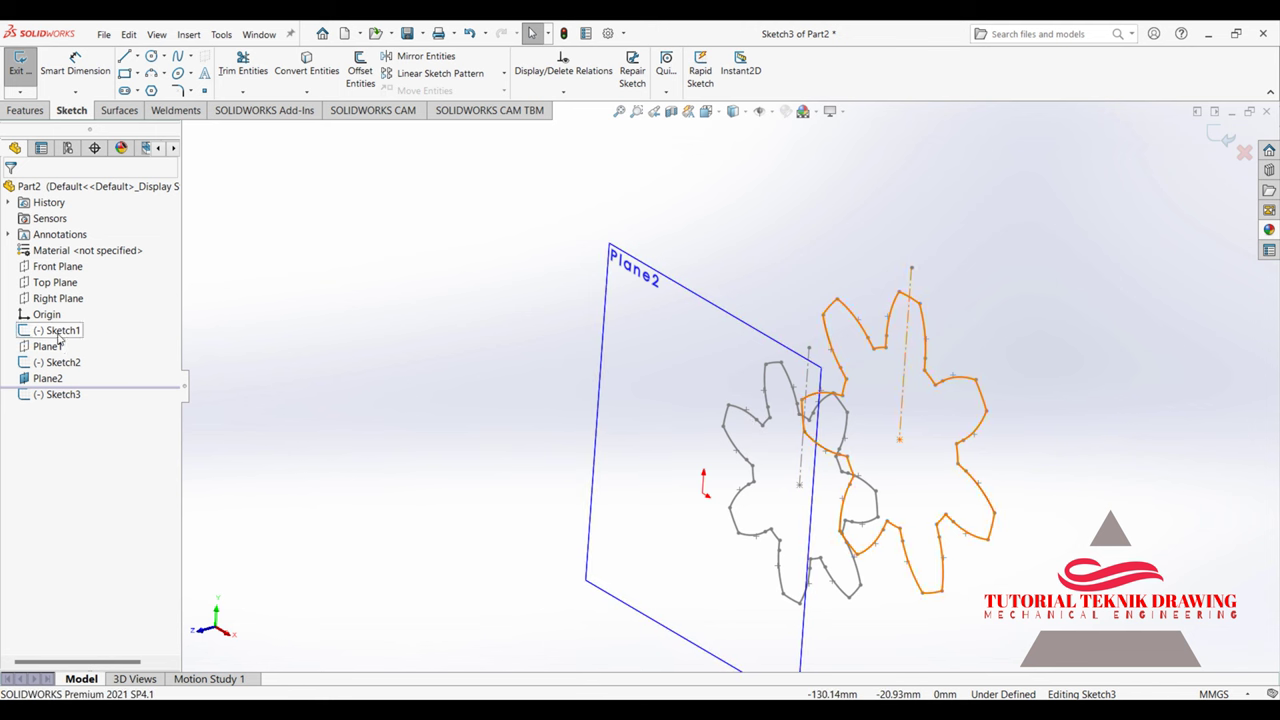
click(62, 330)
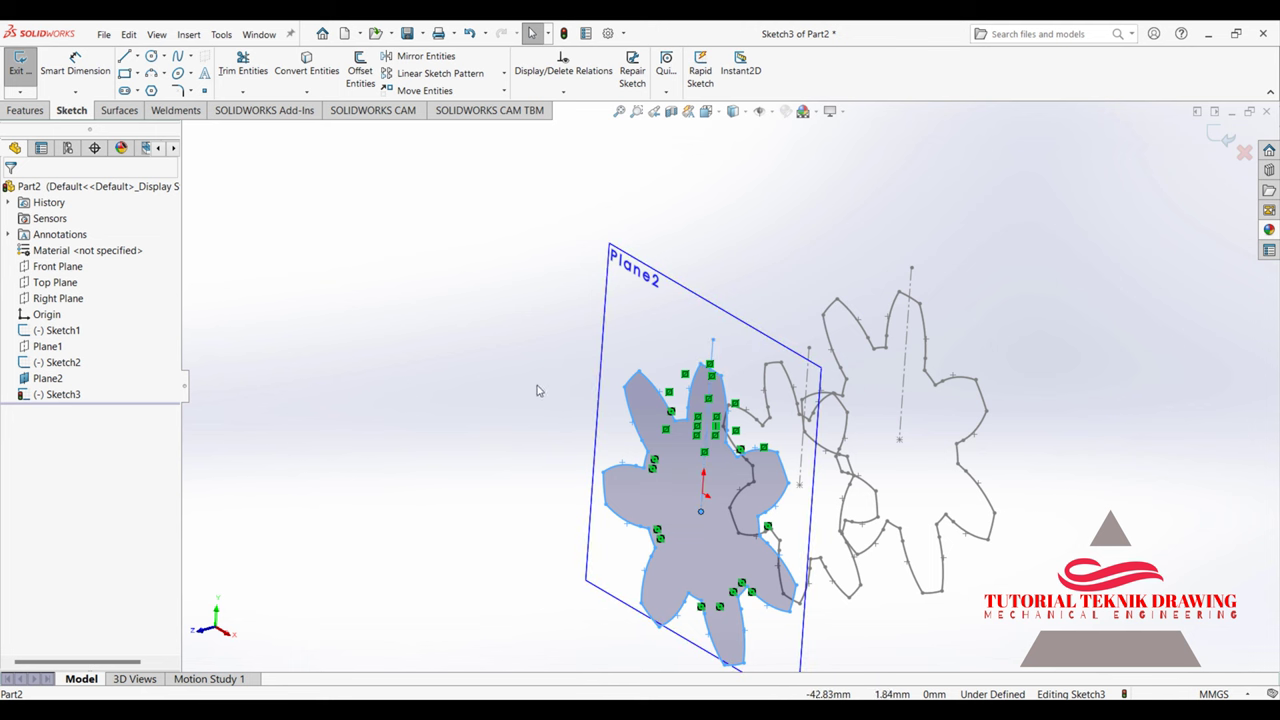
click(504, 90)
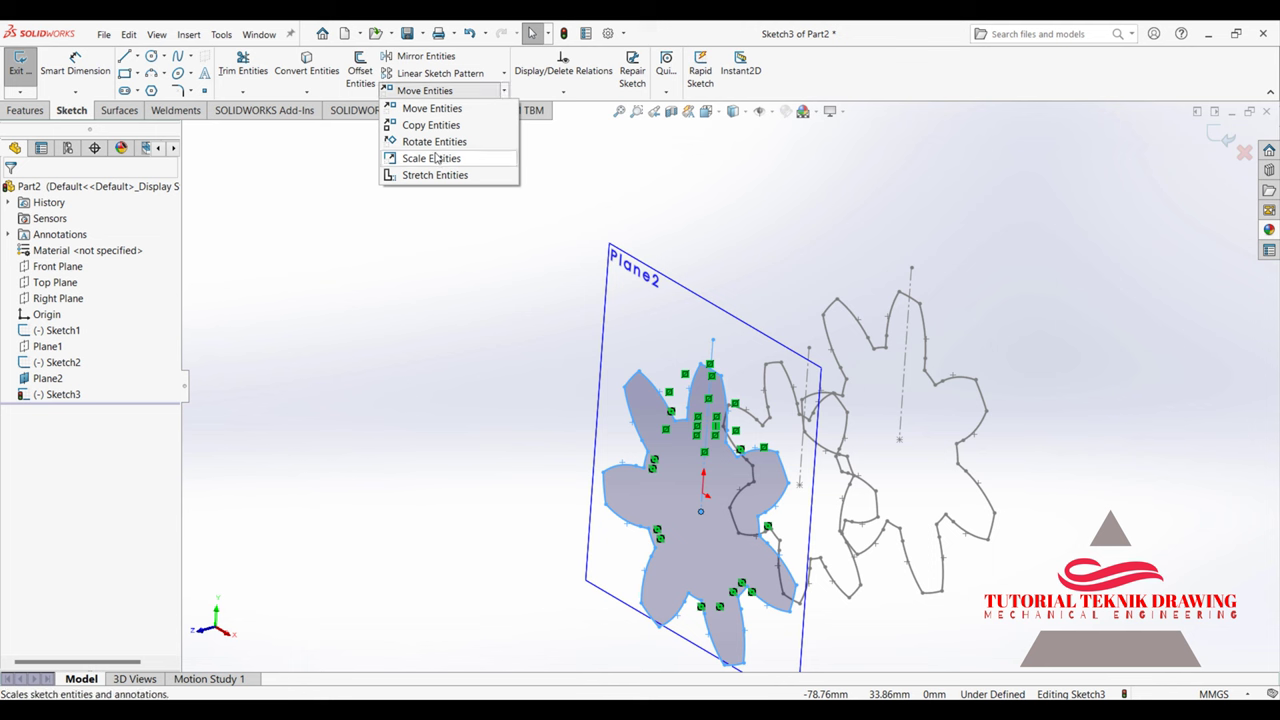
Step: Scale the third gear profile by 0.5 about its centre point, then view Plane2 head-on
click(432, 158)
click(678, 488)
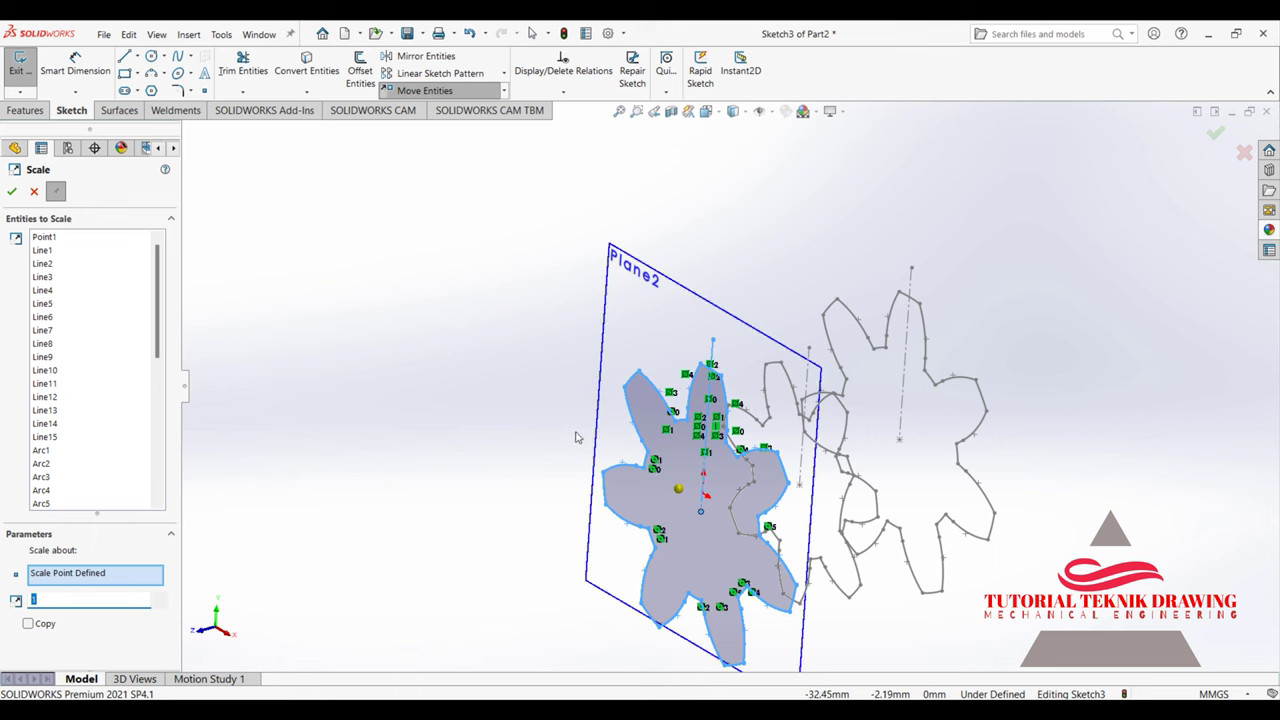
text(0.5)
key(Return)
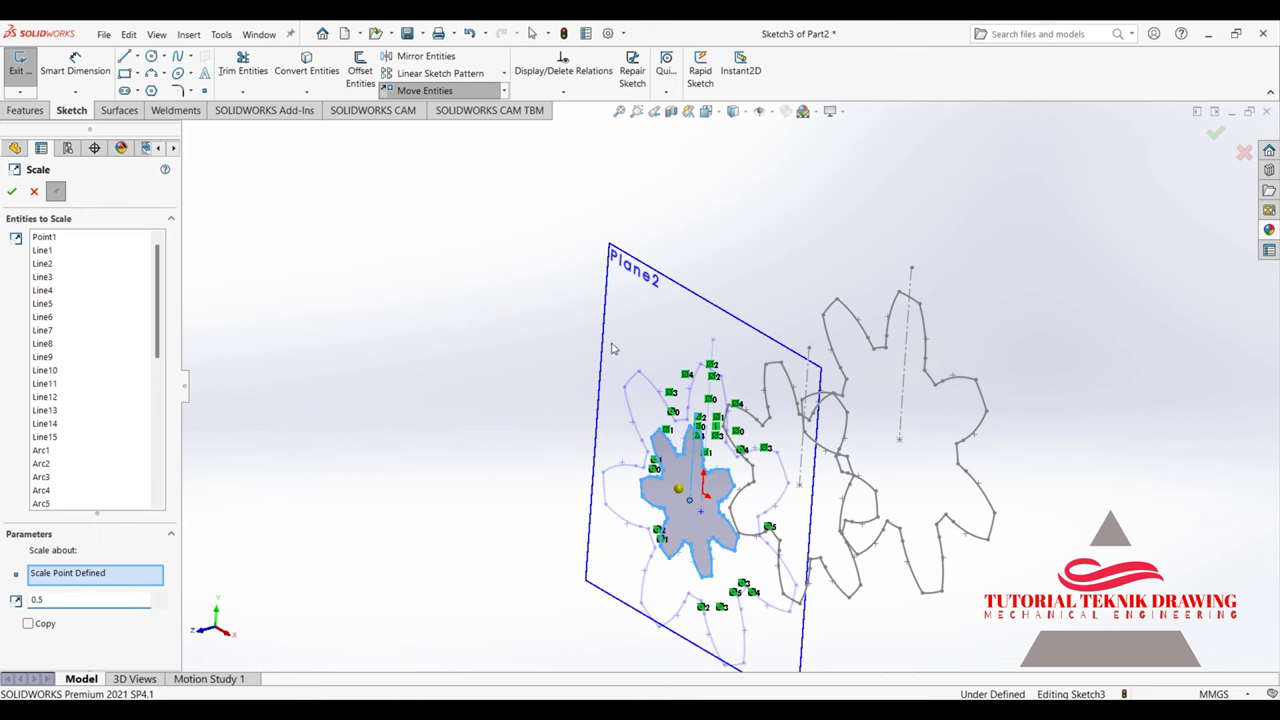
mouse_move(605, 372)
middle_down()
mouse_move(858, 296)
mouse_move(640, 230)
middle_up()
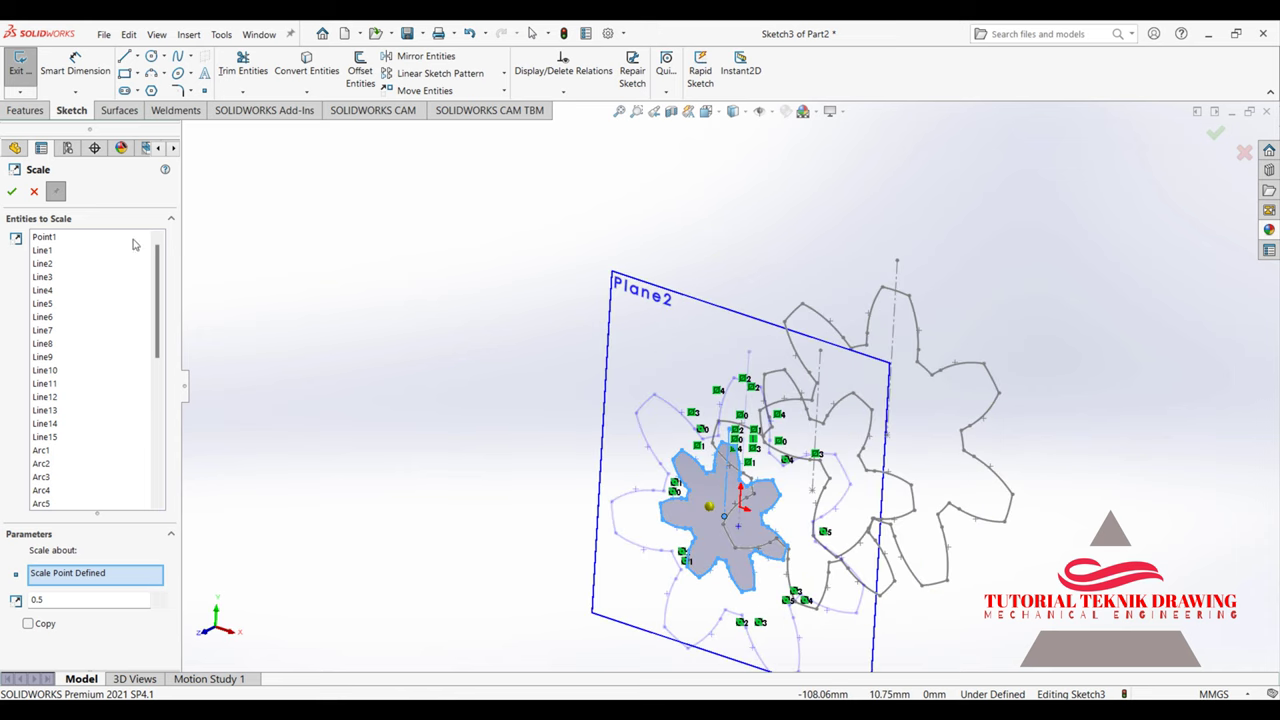
click(12, 193)
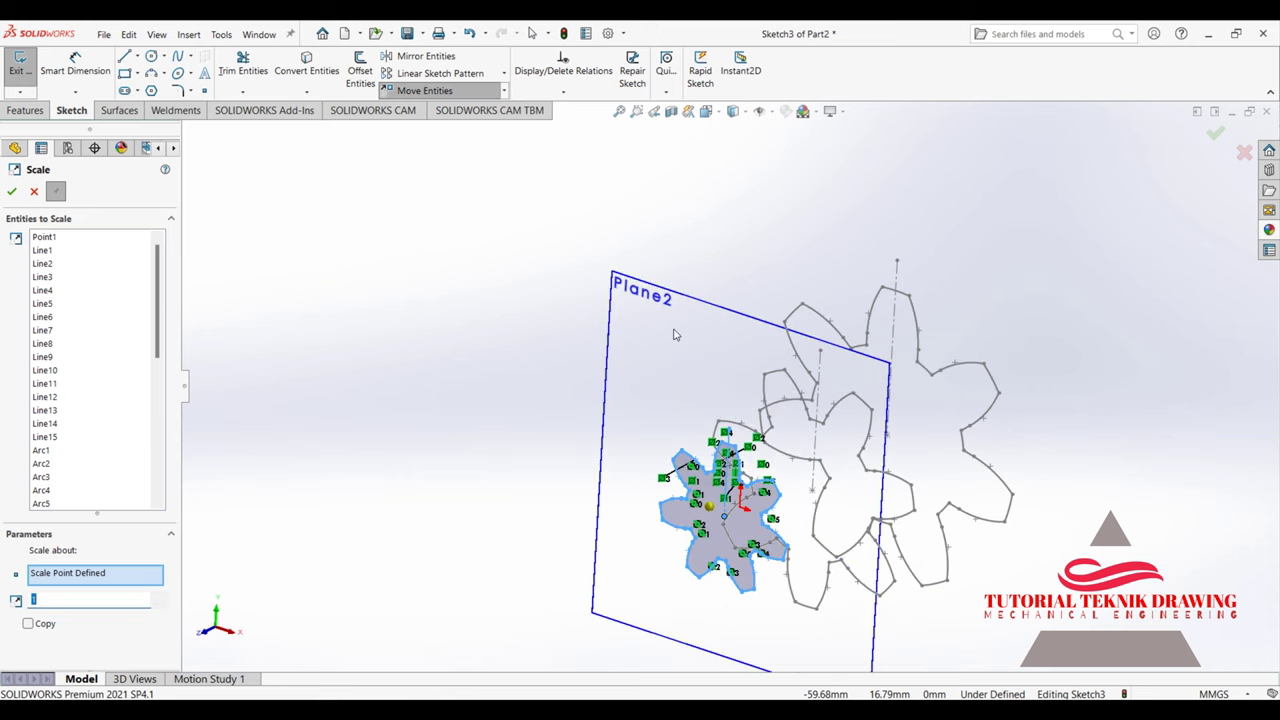
click(33, 193)
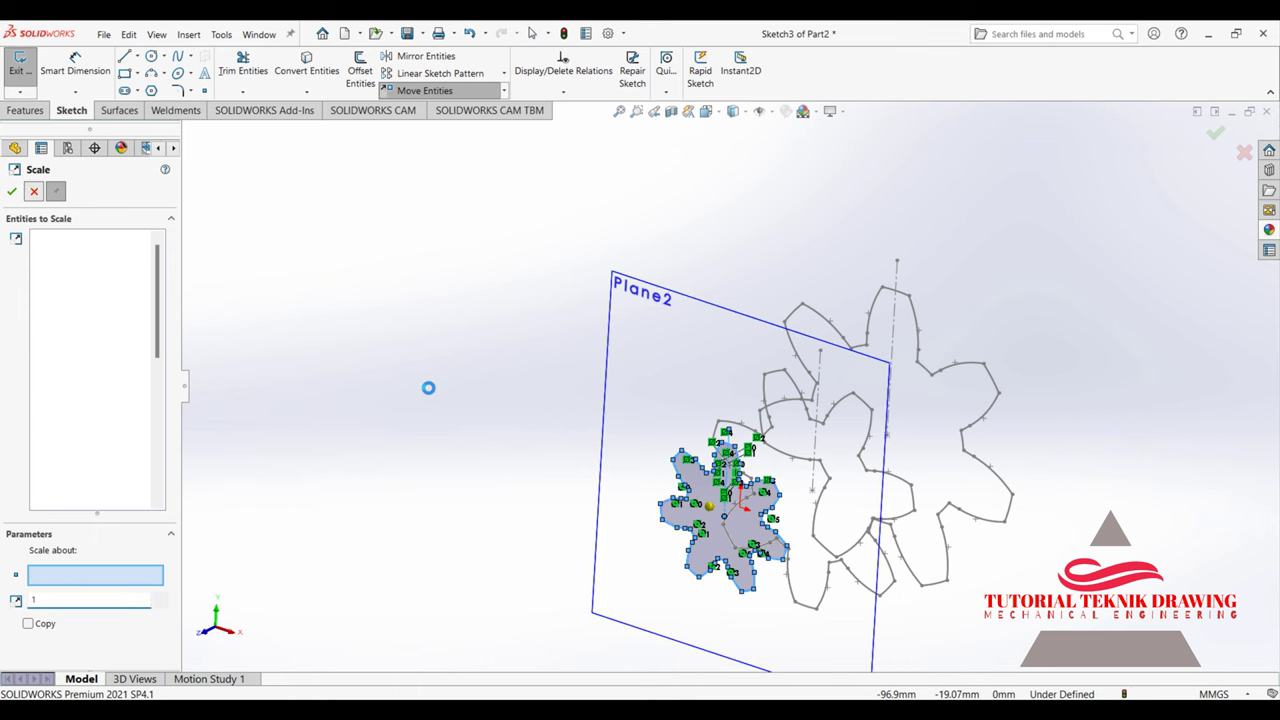
key(ctrl+8)
Step: Hide Plane2 from the FeatureManager tree
middle_drag(585, 375, 531, 454)
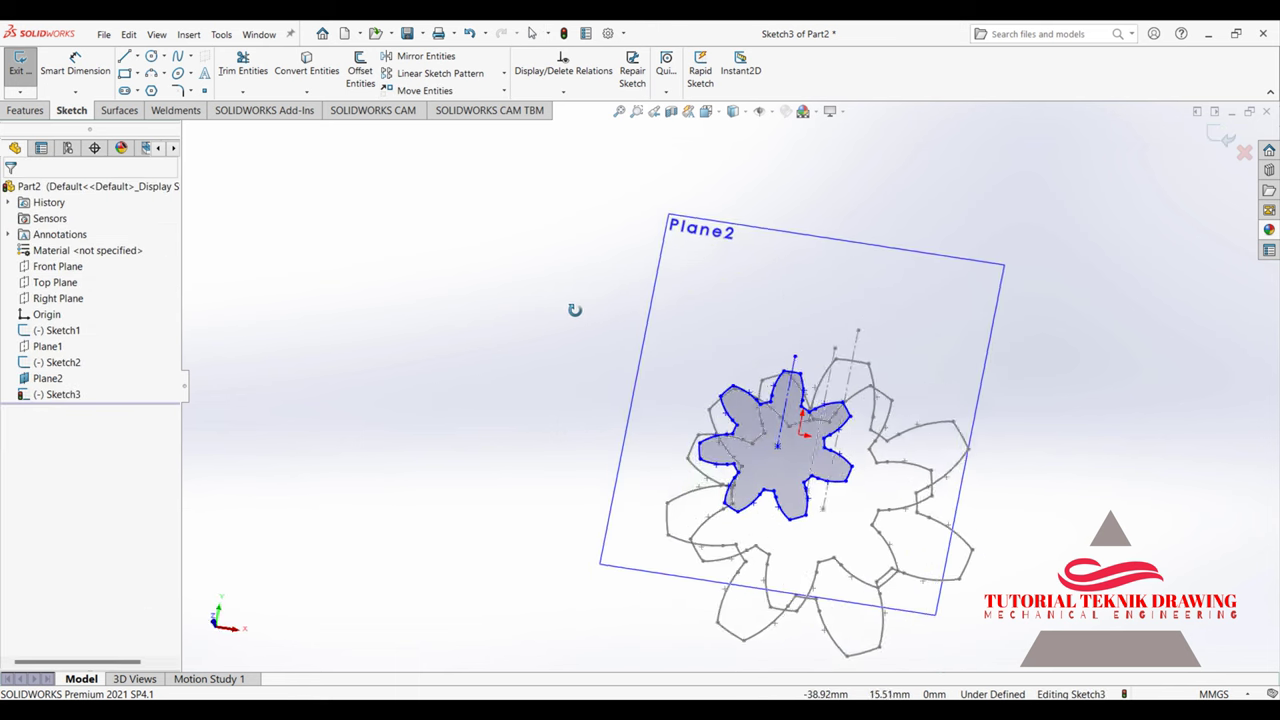
middle_drag(690, 503, 545, 428)
middle_drag(843, 482, 840, 512)
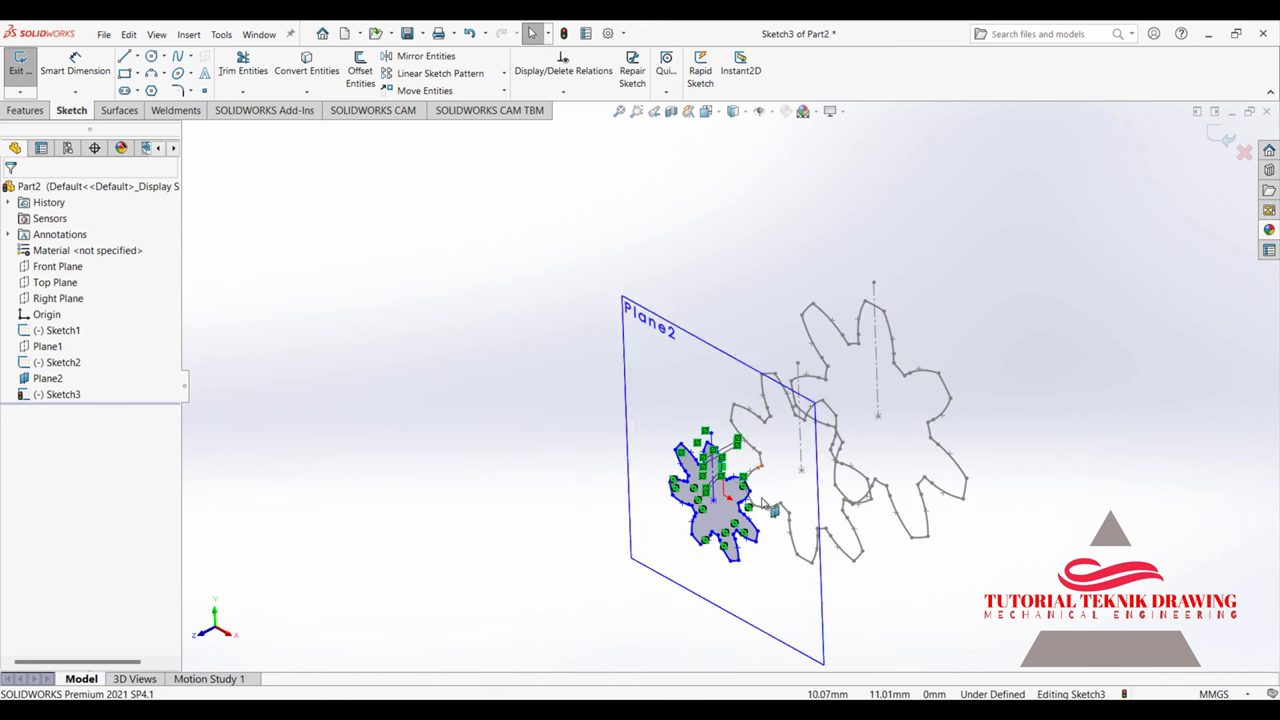
middle_drag(760, 505, 898, 338)
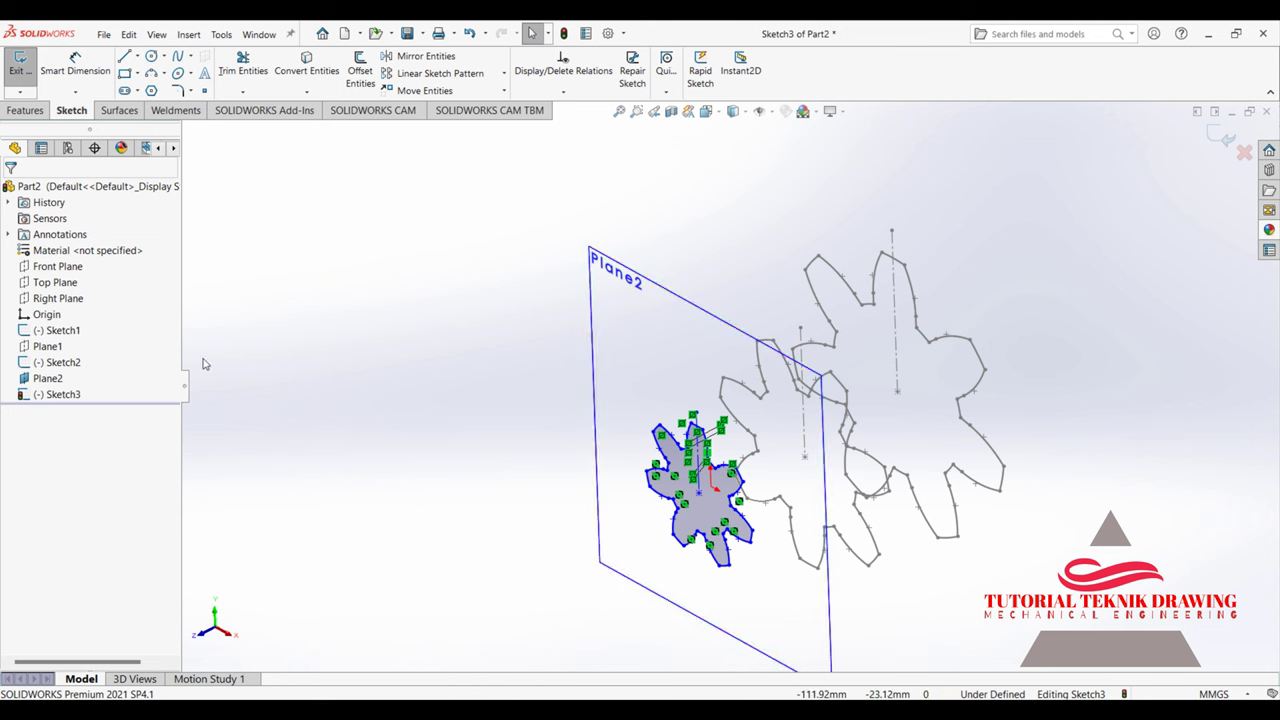
click(47, 384)
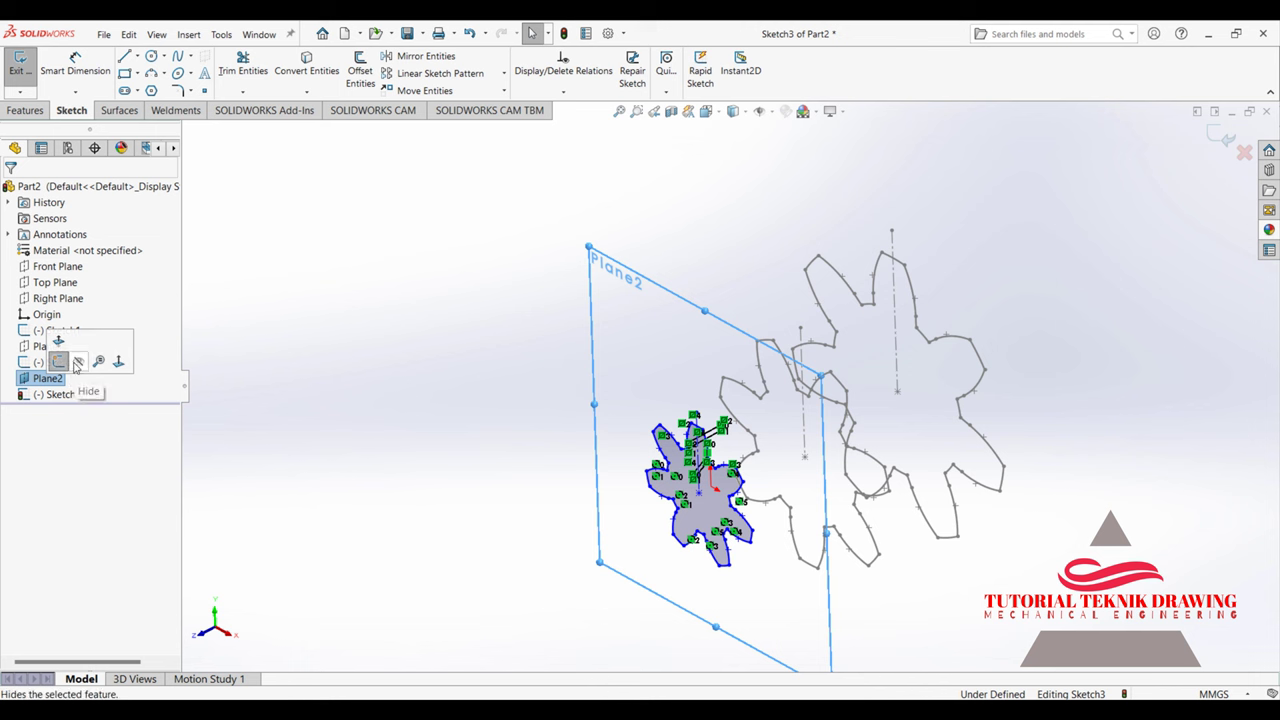
click(77, 362)
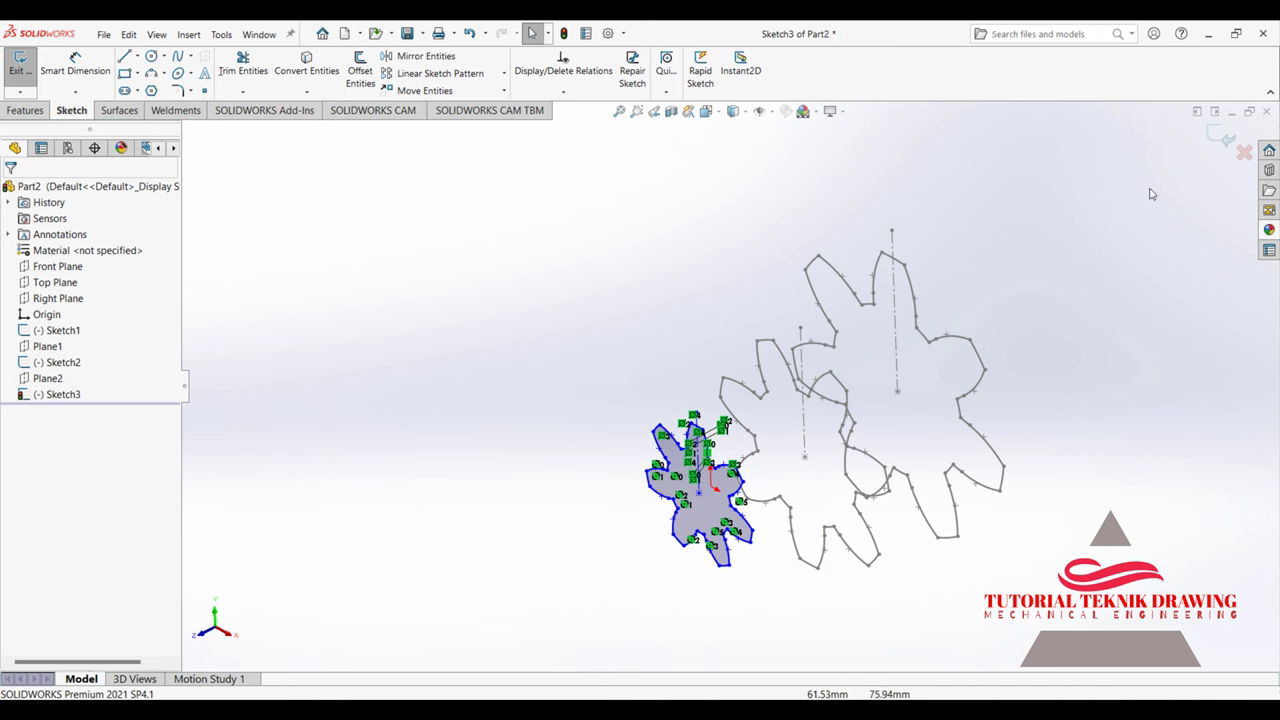
Step: Exit the third gear sketch and frame the three gear profiles in the centre
click(1217, 145)
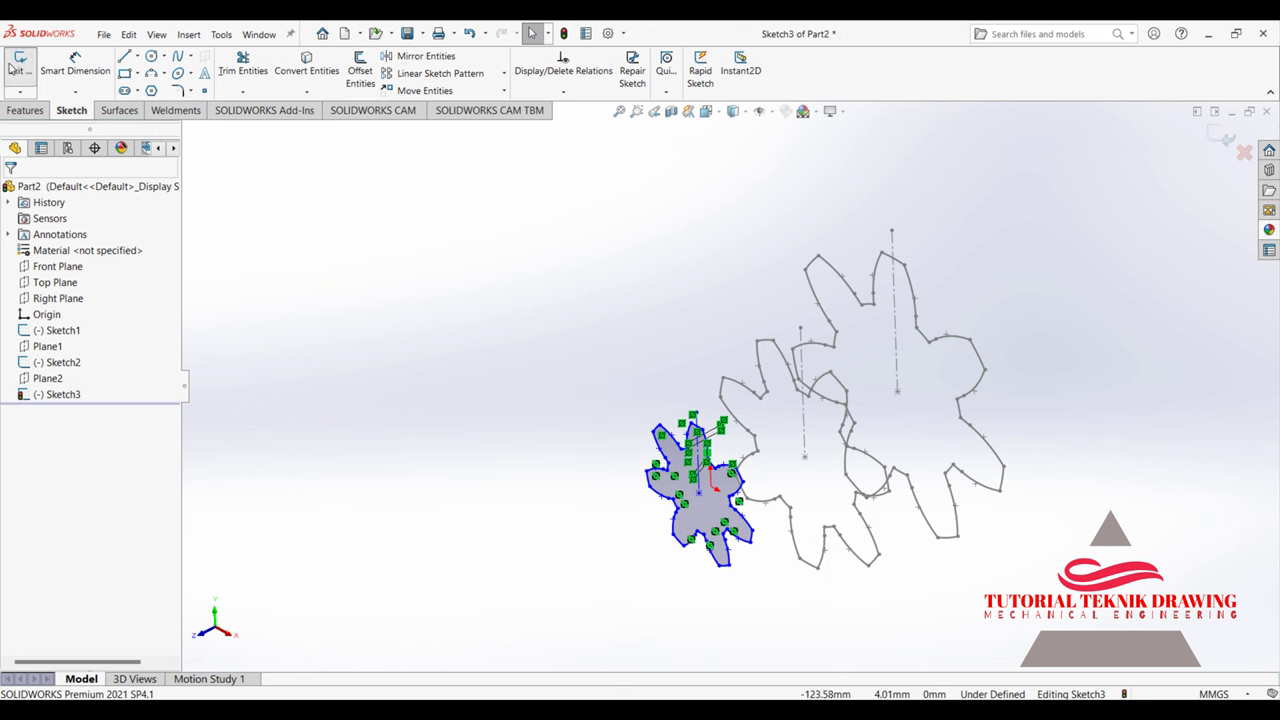
click(1023, 421)
scroll(1045, 475, down, 2)
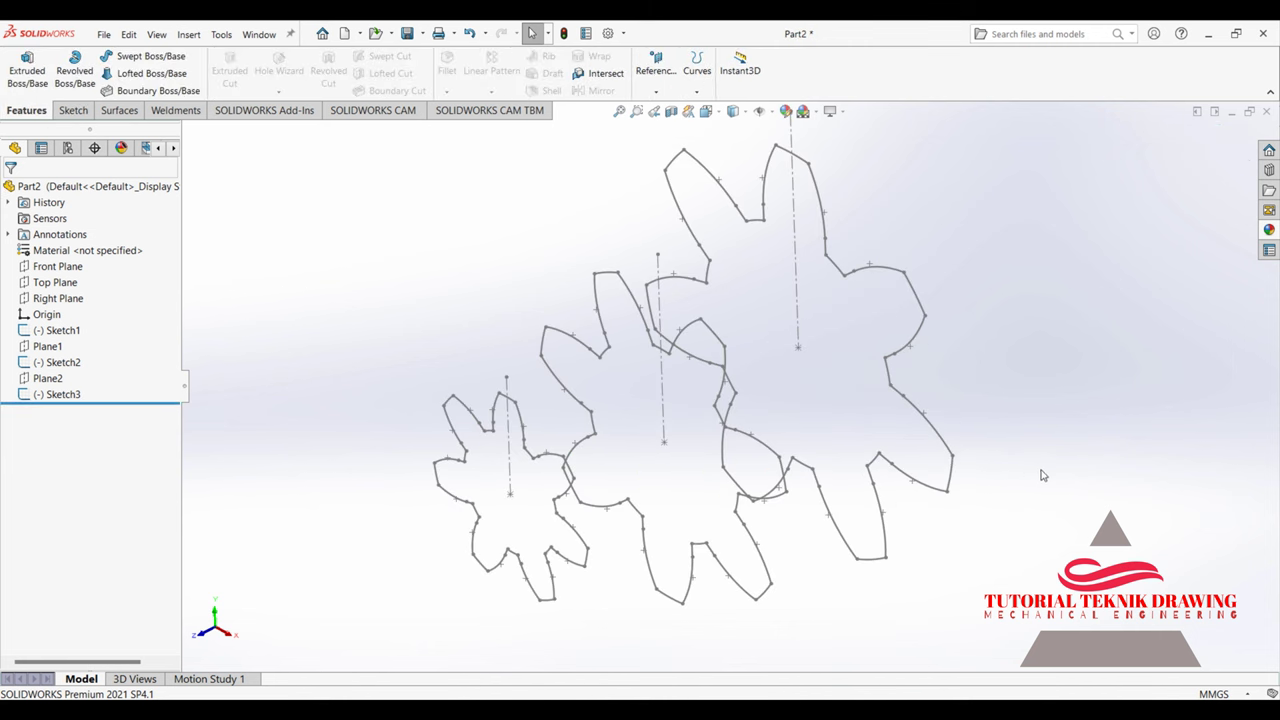
ctrl+middle_drag(1045, 475, 948, 445)
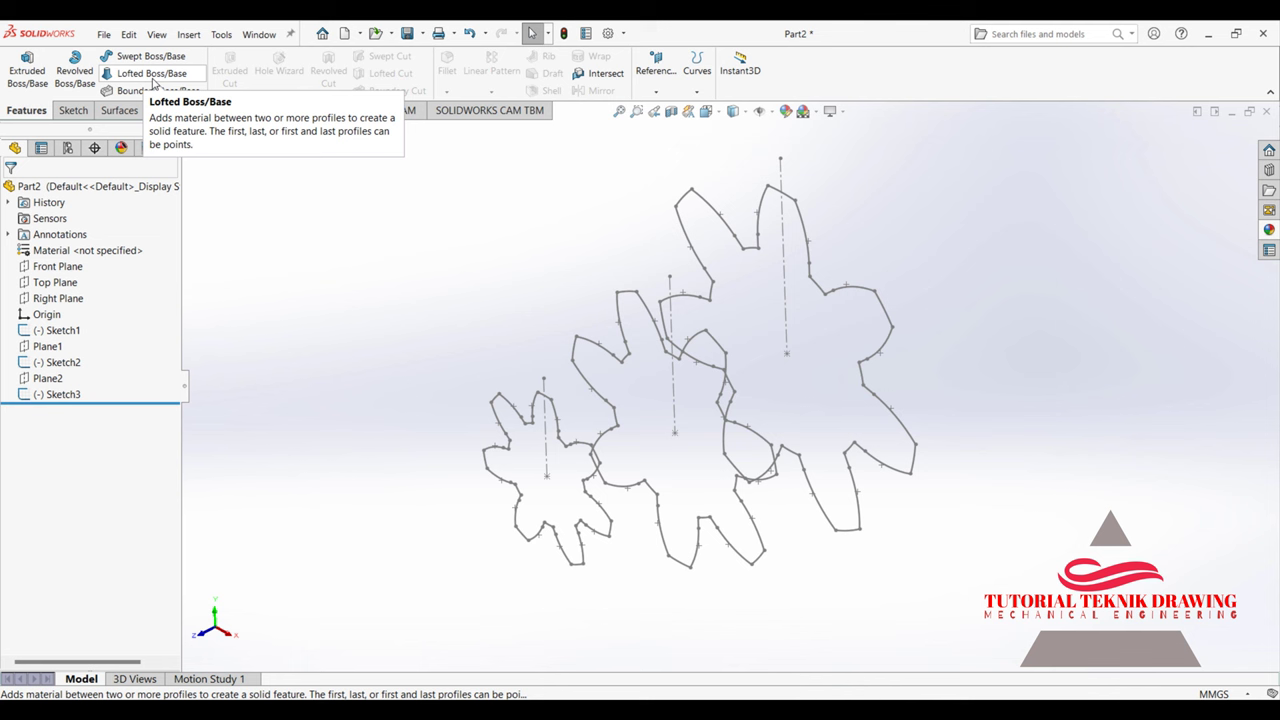
Step: Loft Sketch1, Sketch2 and Sketch3 at matching tooth tips into the solid Loft1
click(152, 75)
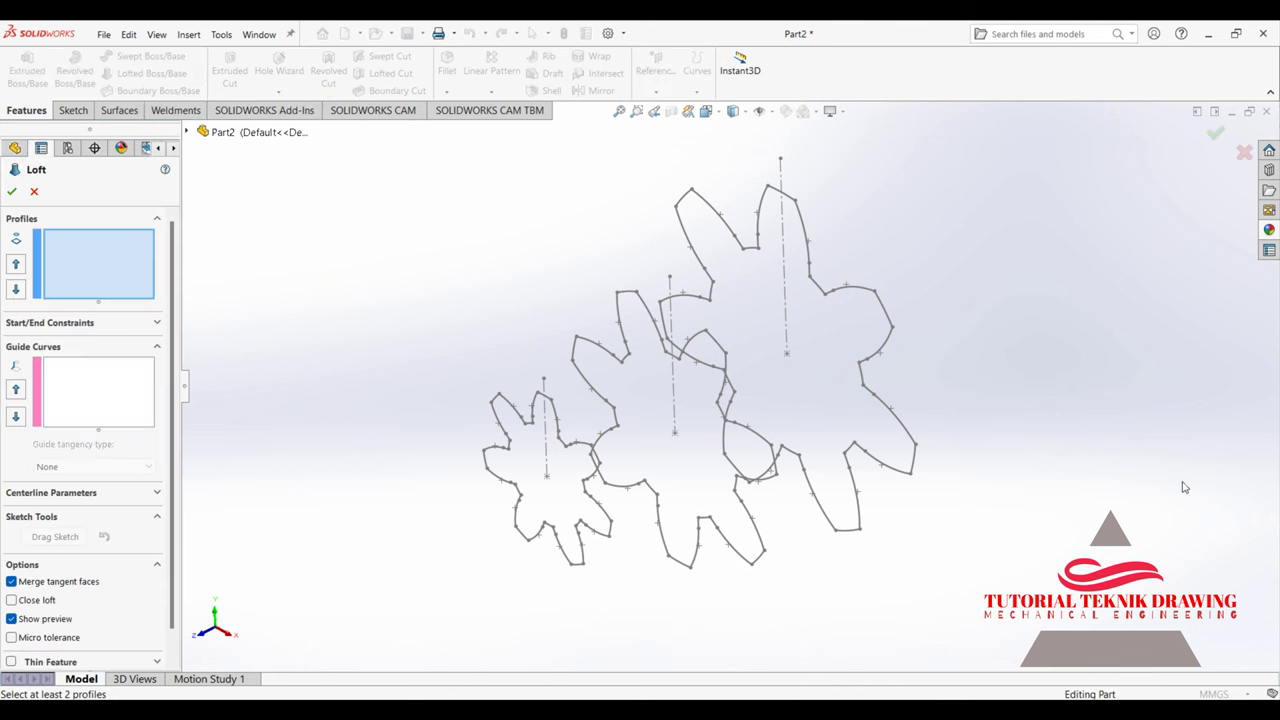
click(772, 192)
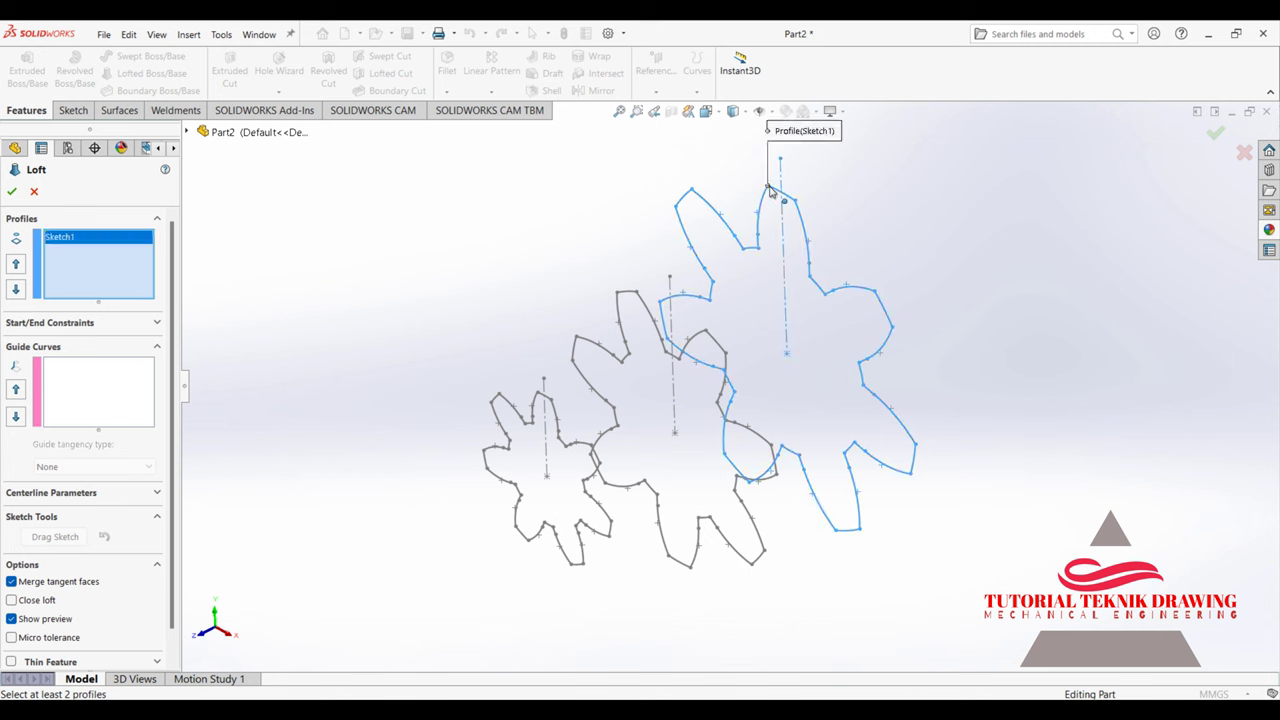
click(617, 295)
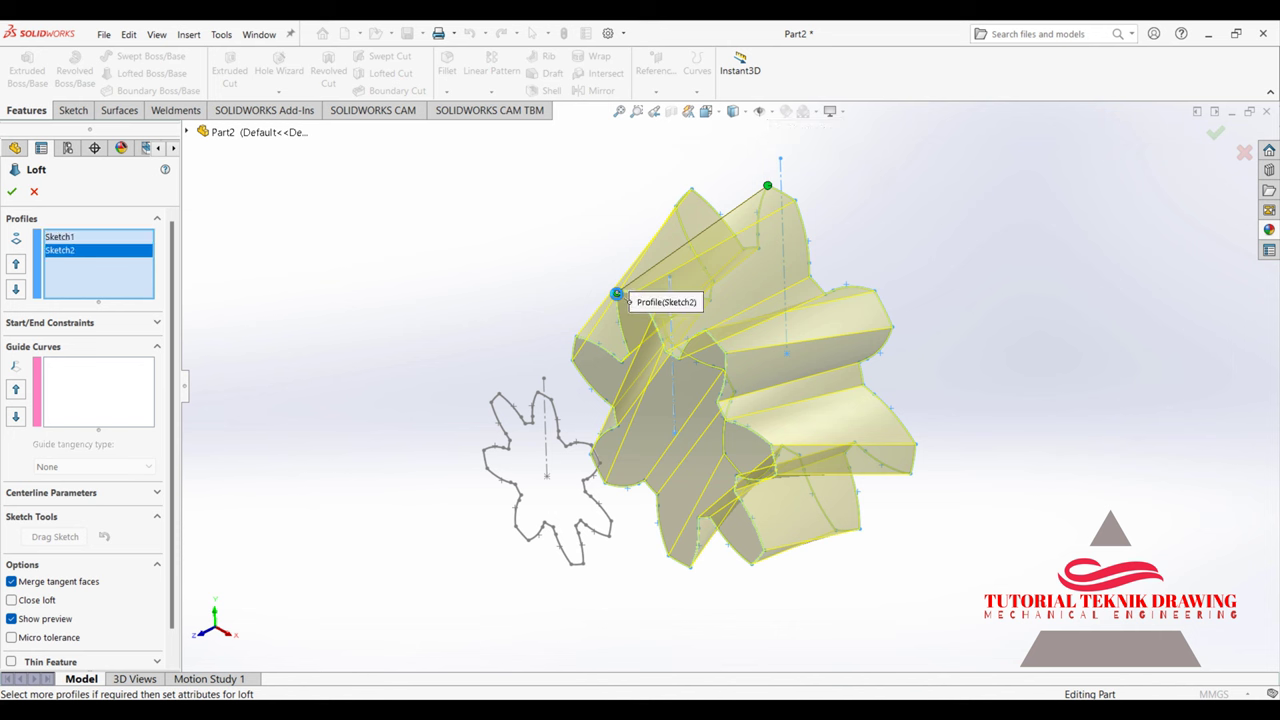
click(538, 392)
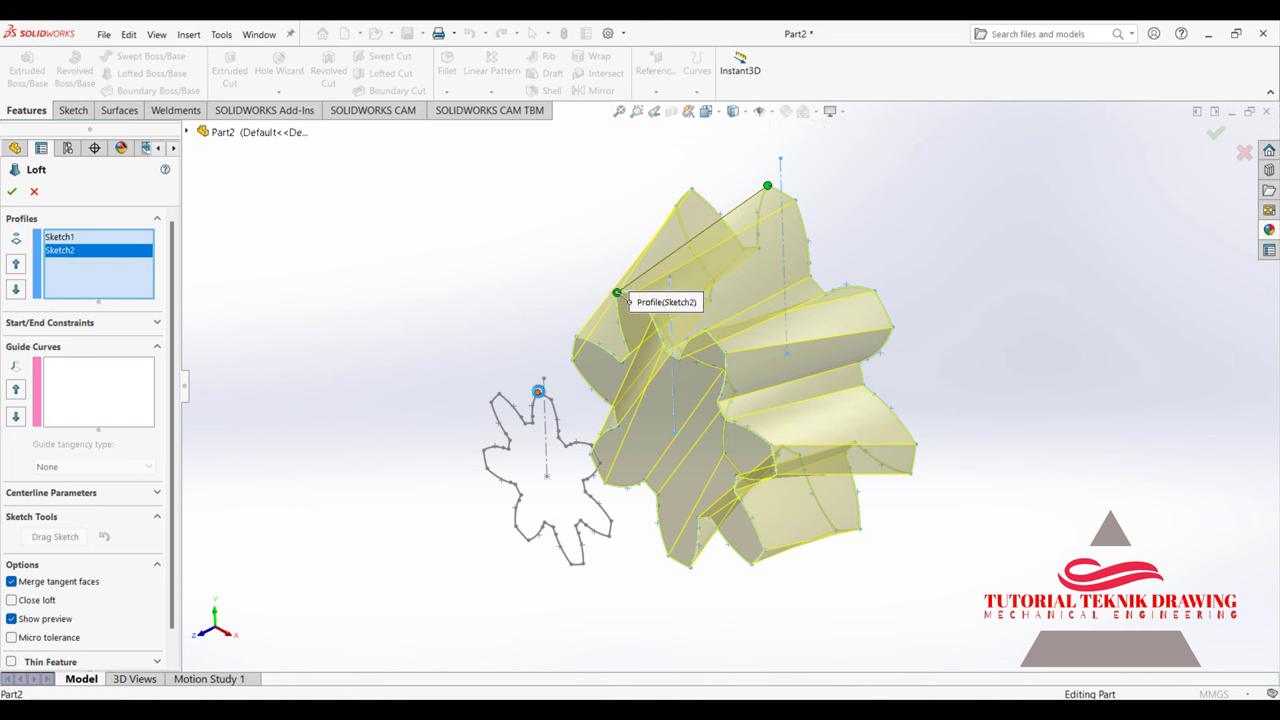
click(538, 391)
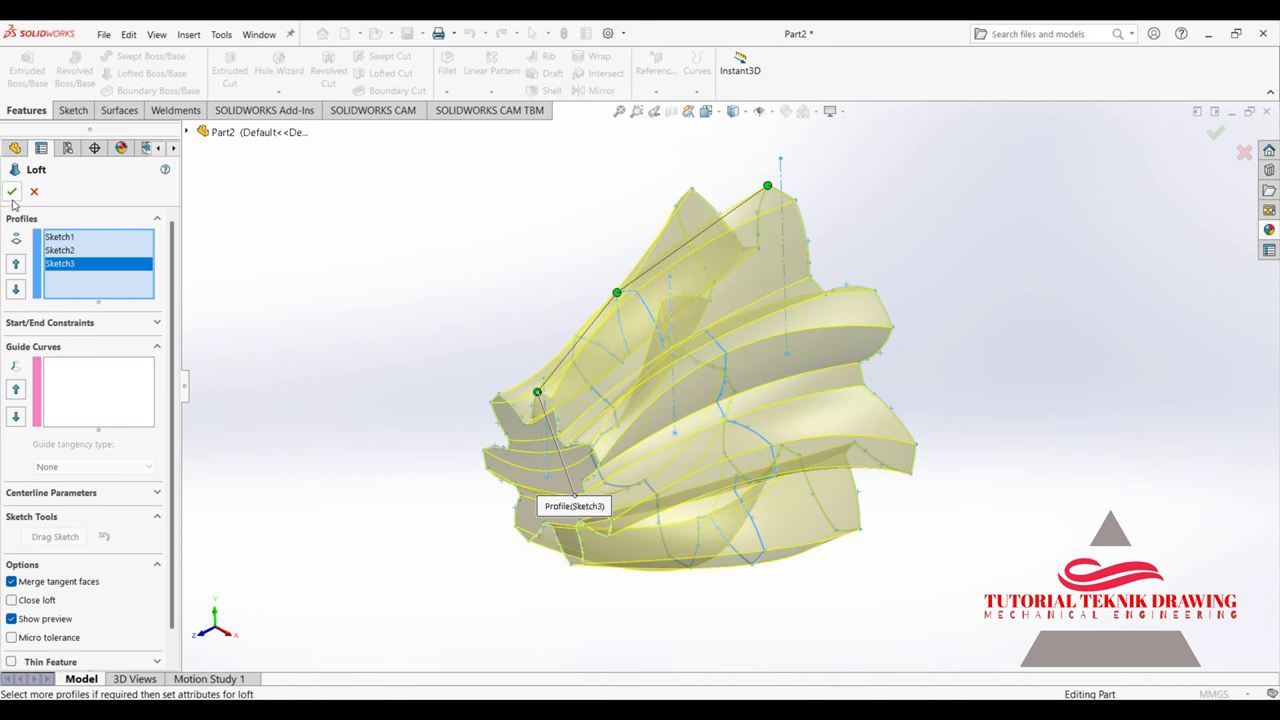
key(Return)
mouse_move(737, 337)
middle_down()
mouse_move(908, 258)
mouse_move(937, 320)
mouse_move(951, 314)
mouse_move(900, 219)
mouse_move(900, 289)
mouse_move(951, 389)
mouse_move(906, 334)
mouse_move(874, 220)
mouse_move(858, 263)
mouse_move(903, 286)
mouse_move(950, 380)
mouse_move(860, 300)
mouse_move(744, 362)
middle_up()
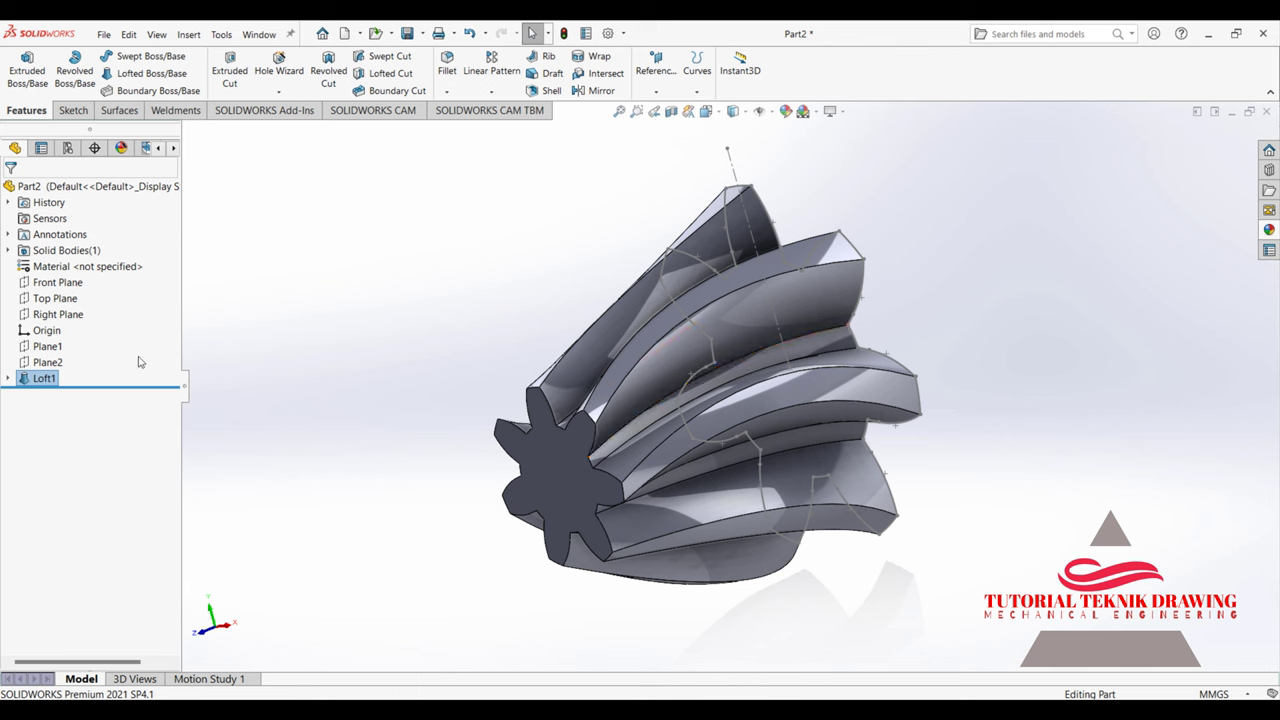
Step: Hide the gear sketch curves so only the Loft1 solid remains visible
click(42, 381)
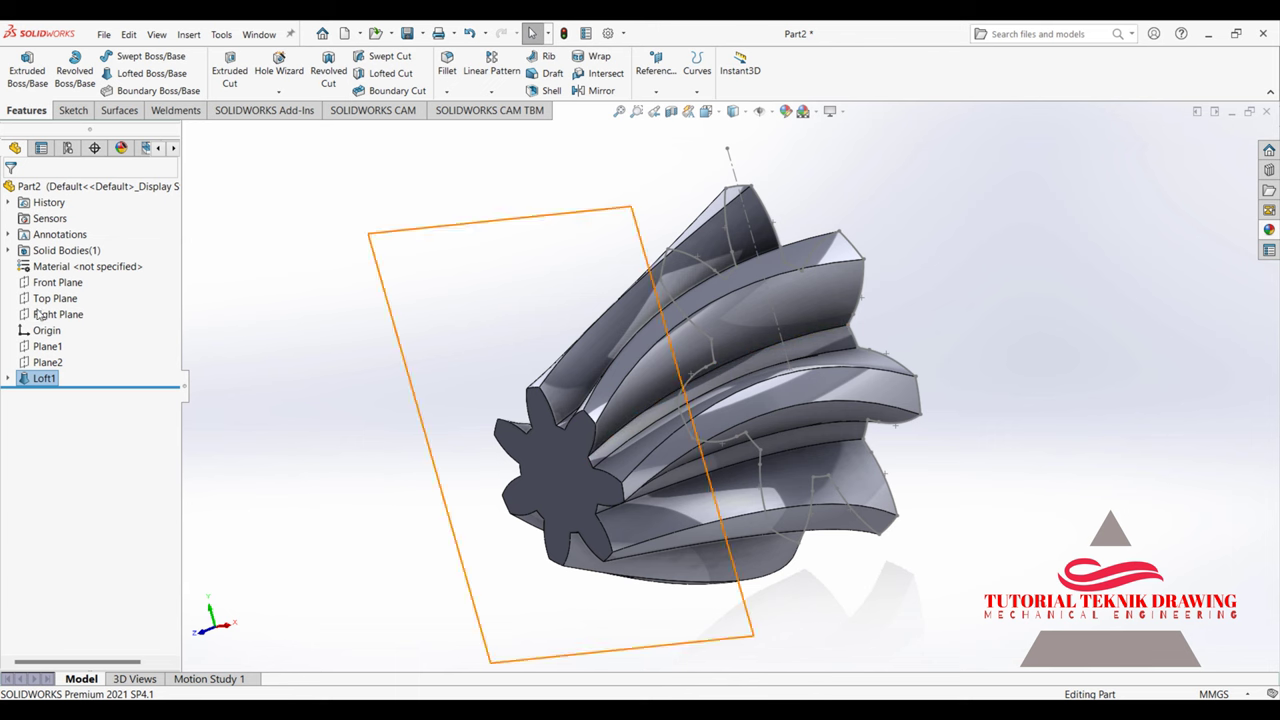
mouse_move(921, 355)
middle_down()
mouse_move(924, 454)
mouse_move(768, 432)
middle_up()
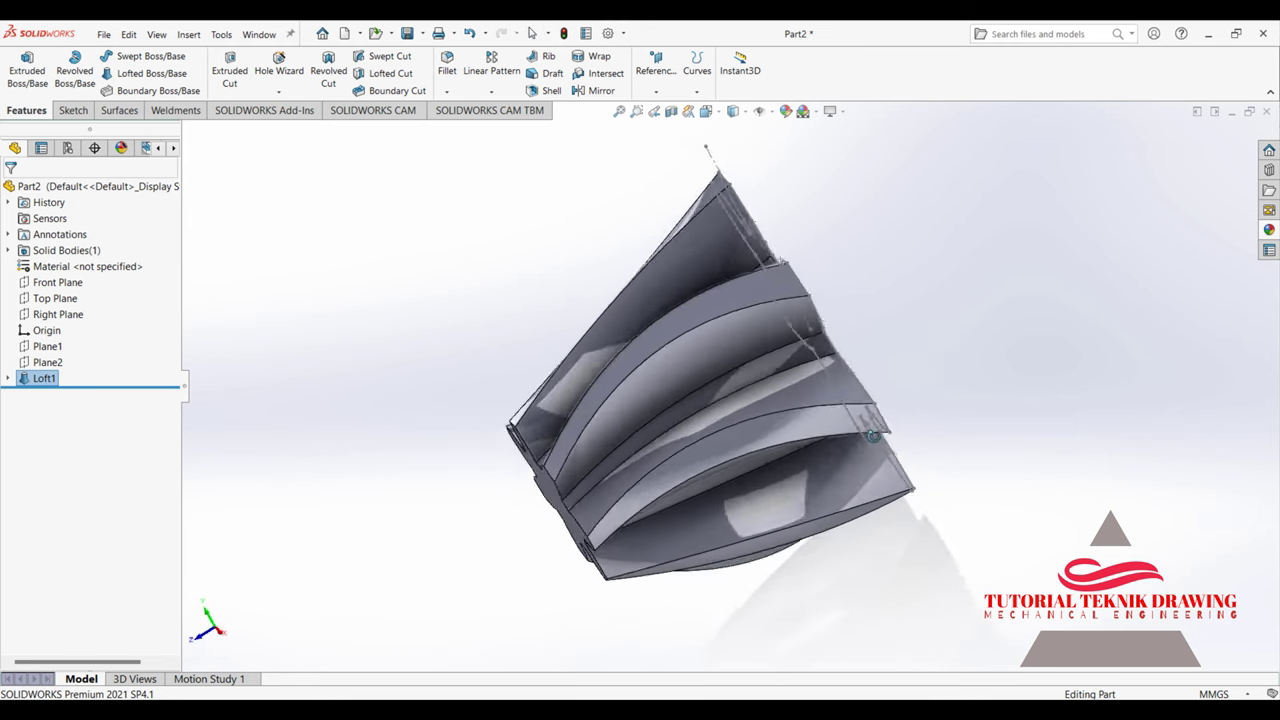
middle_drag(754, 278, 831, 203)
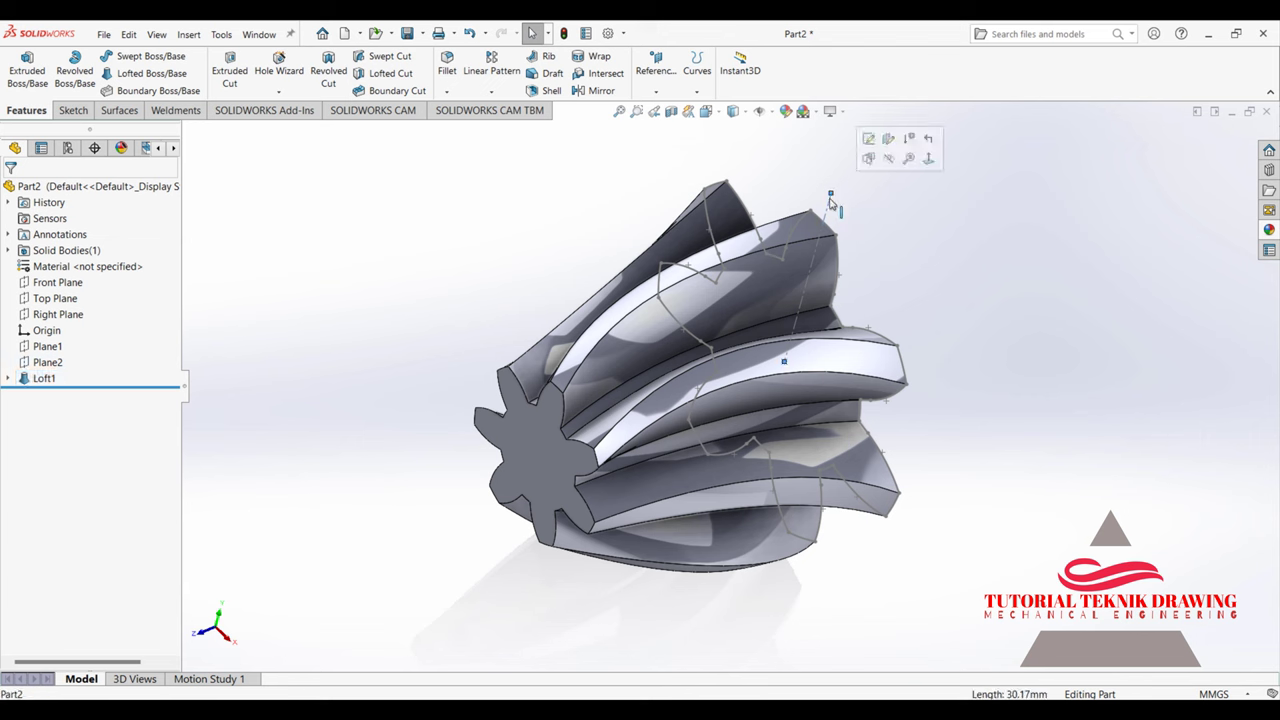
click(830, 203)
click(886, 168)
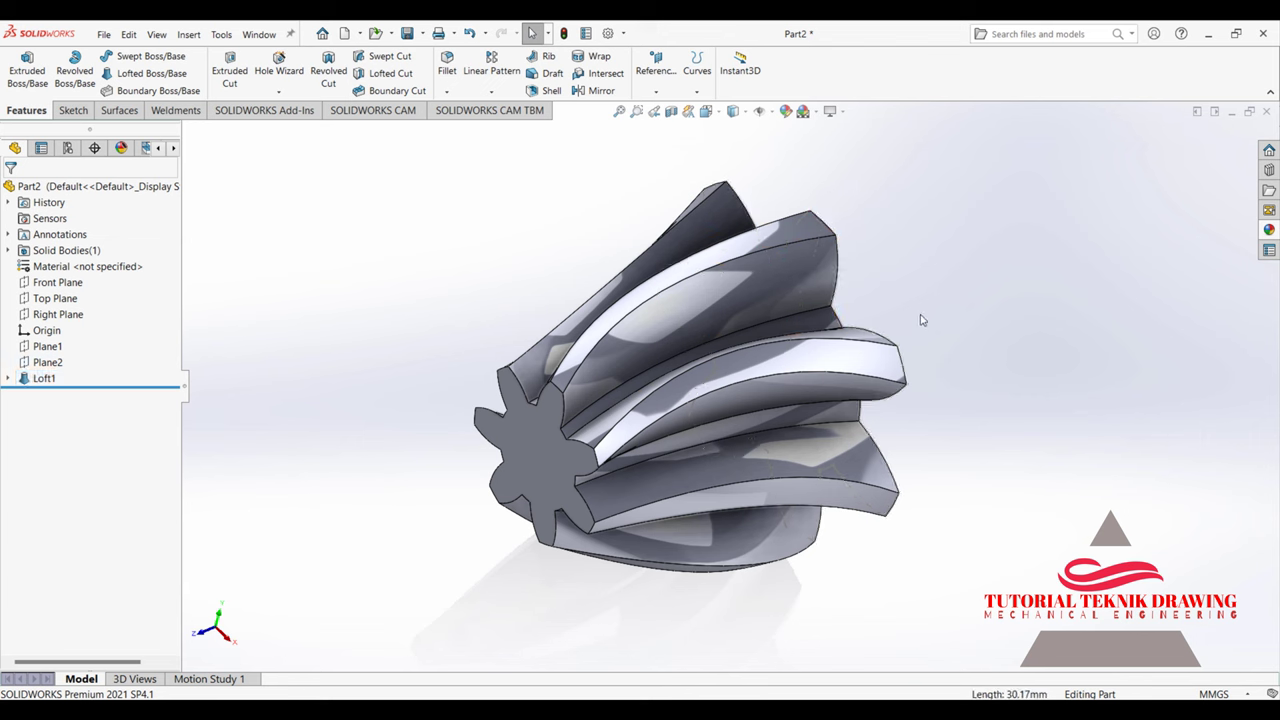
mouse_move(923, 321)
middle_down()
mouse_move(944, 287)
mouse_move(783, 382)
middle_up()
Step: Sketch a Ø25 mm circle at the origin on the gear's star-shaped end face
click(827, 397)
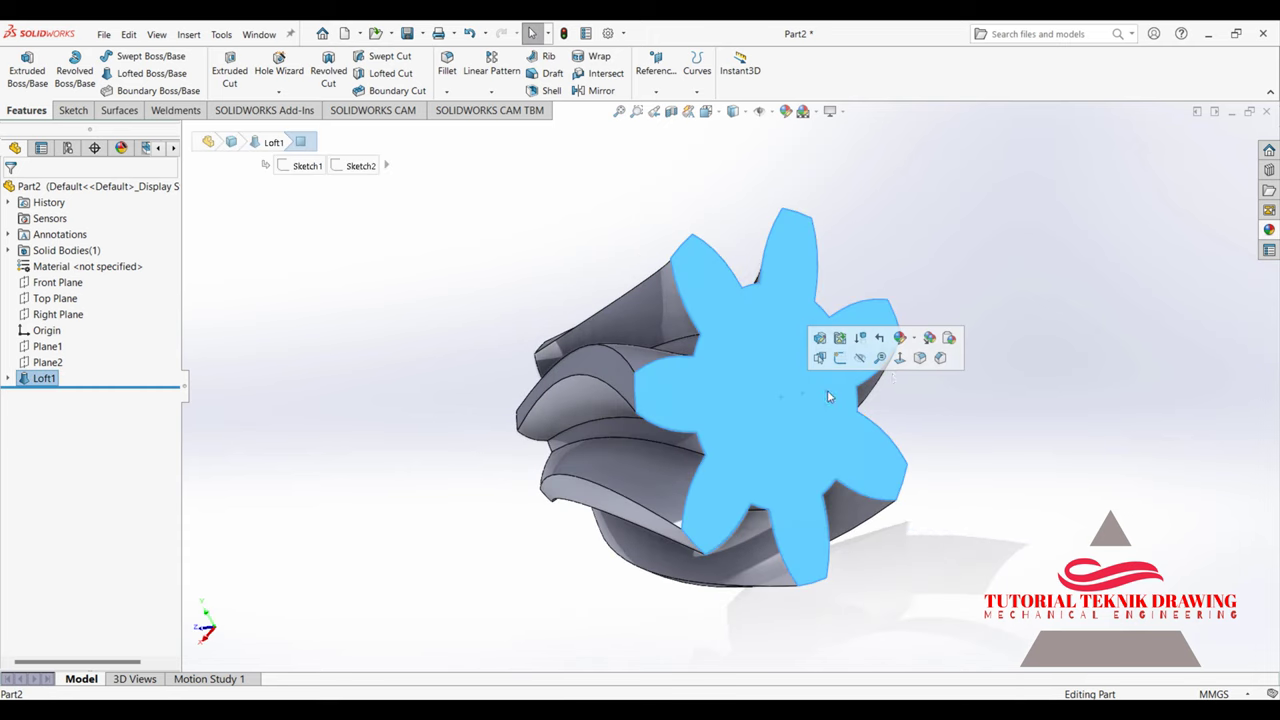
click(899, 357)
click(67, 115)
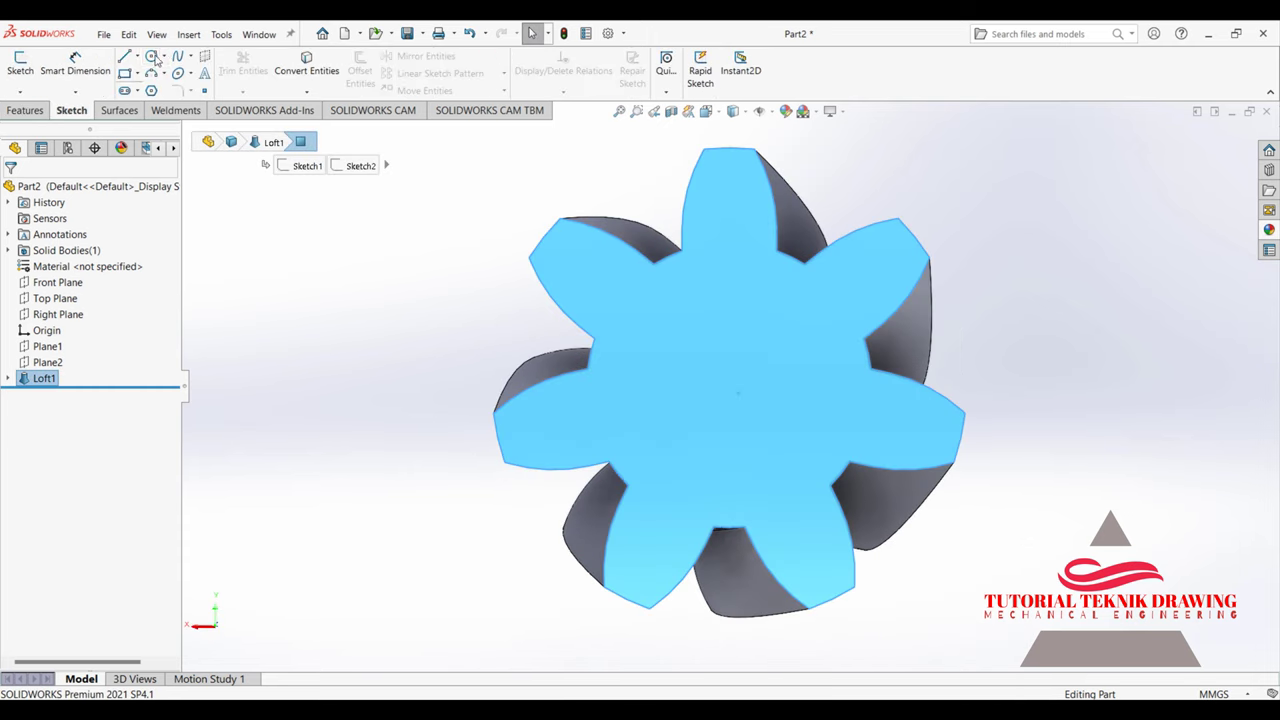
click(151, 57)
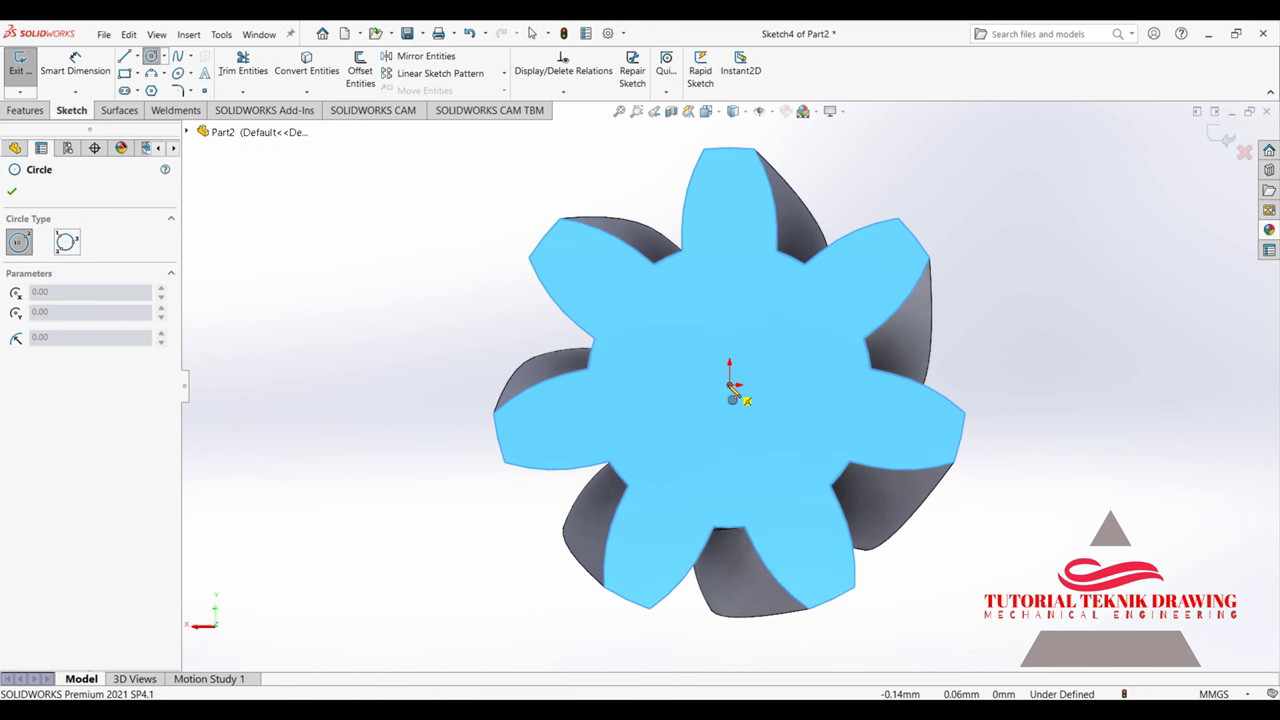
click(730, 385)
click(694, 300)
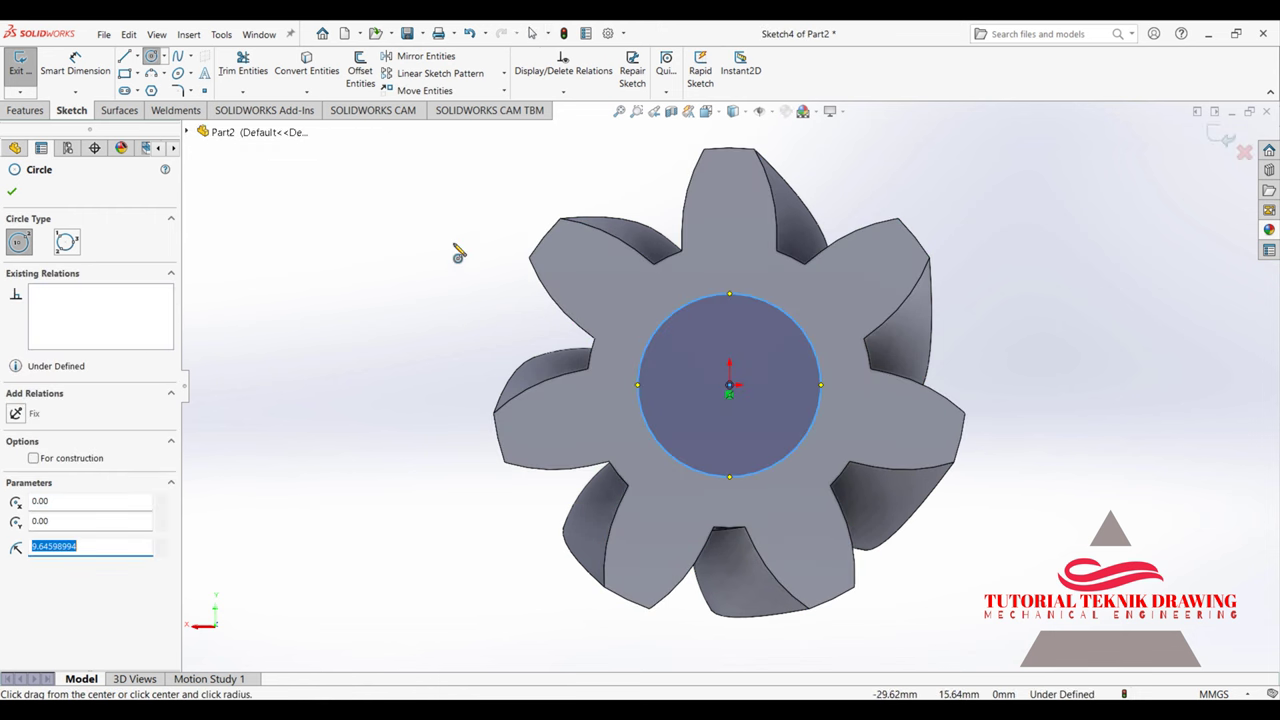
click(78, 75)
click(815, 350)
click(1050, 244)
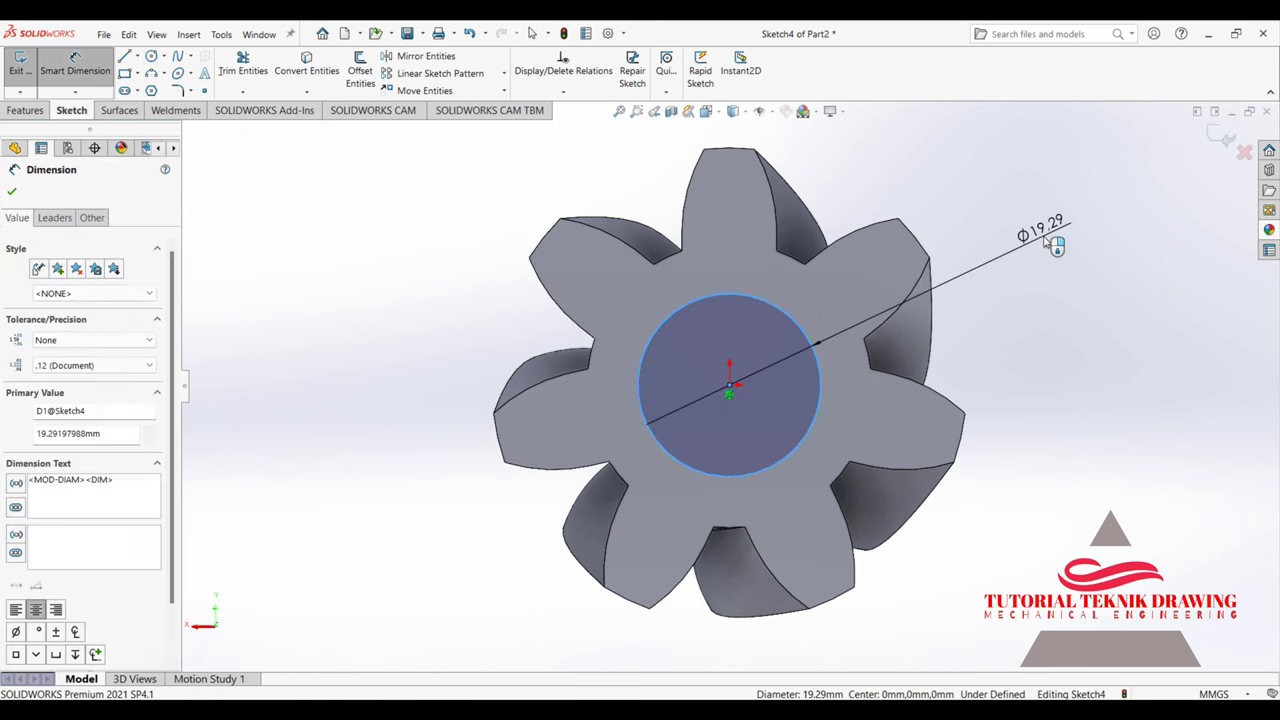
text(2)
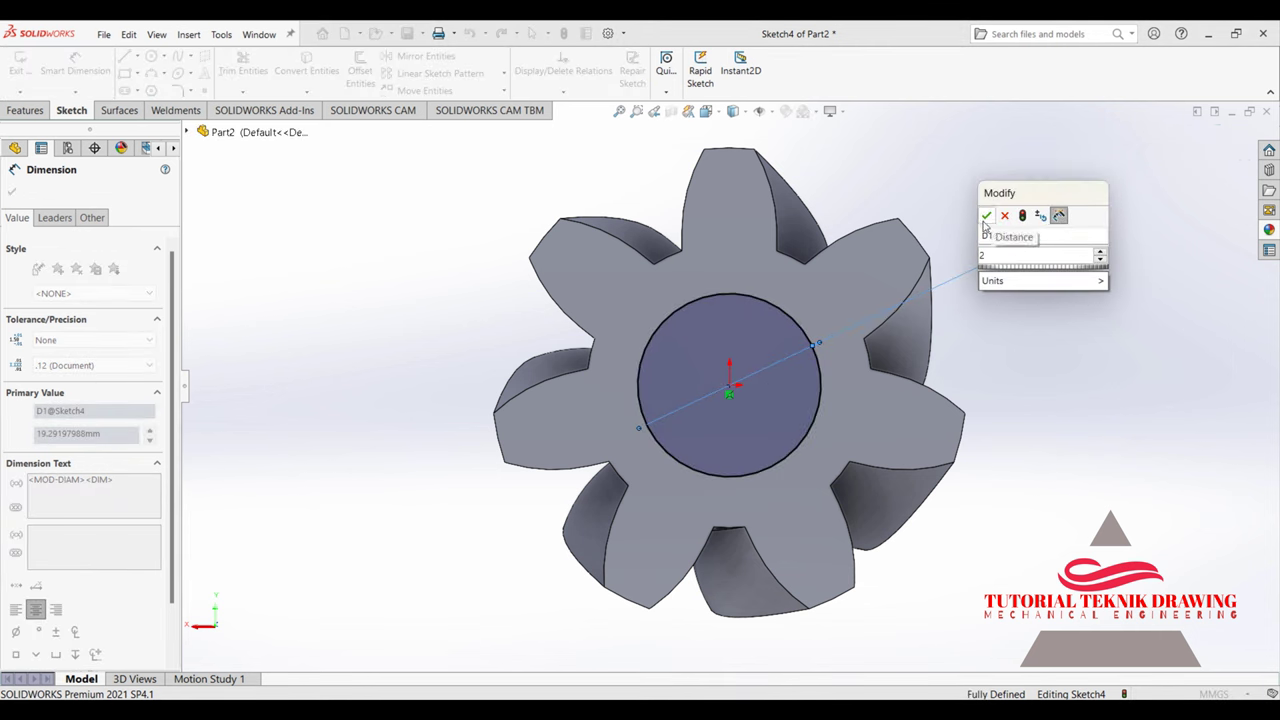
text(5)
click(986, 215)
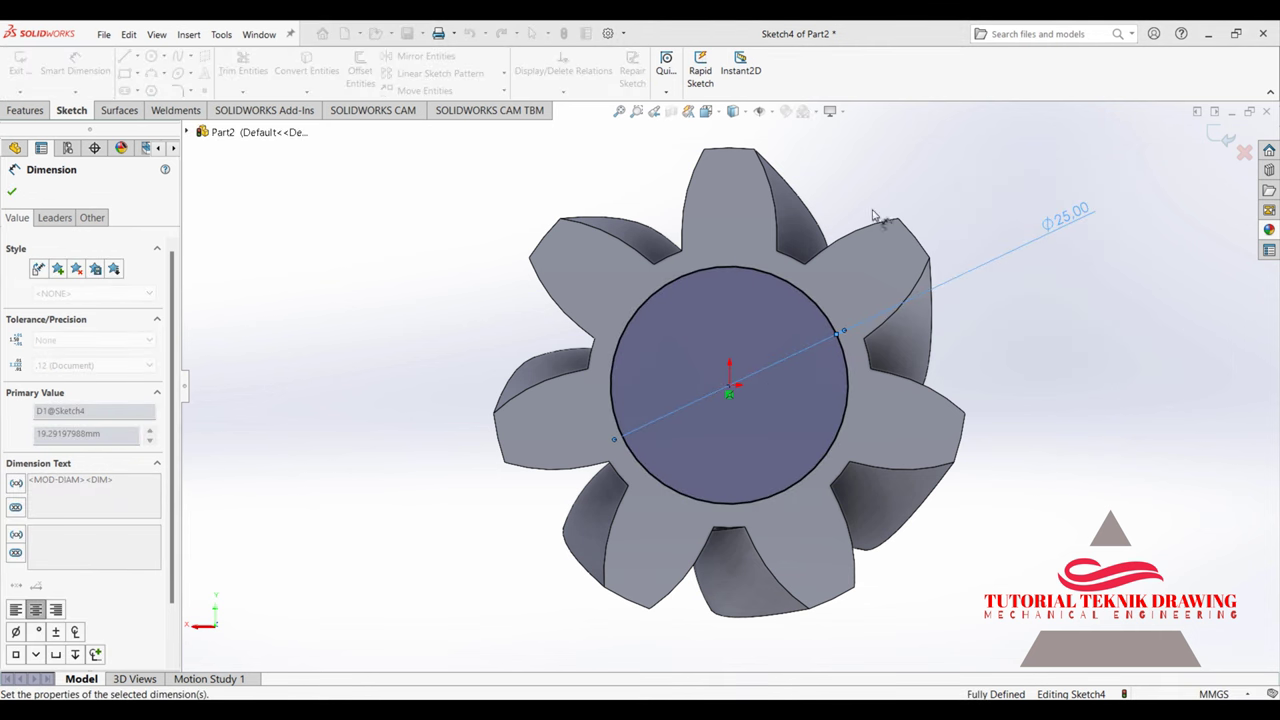
click(13, 193)
Step: Extrude the Ø25 circle 15 mm as a boss
click(26, 110)
click(27, 75)
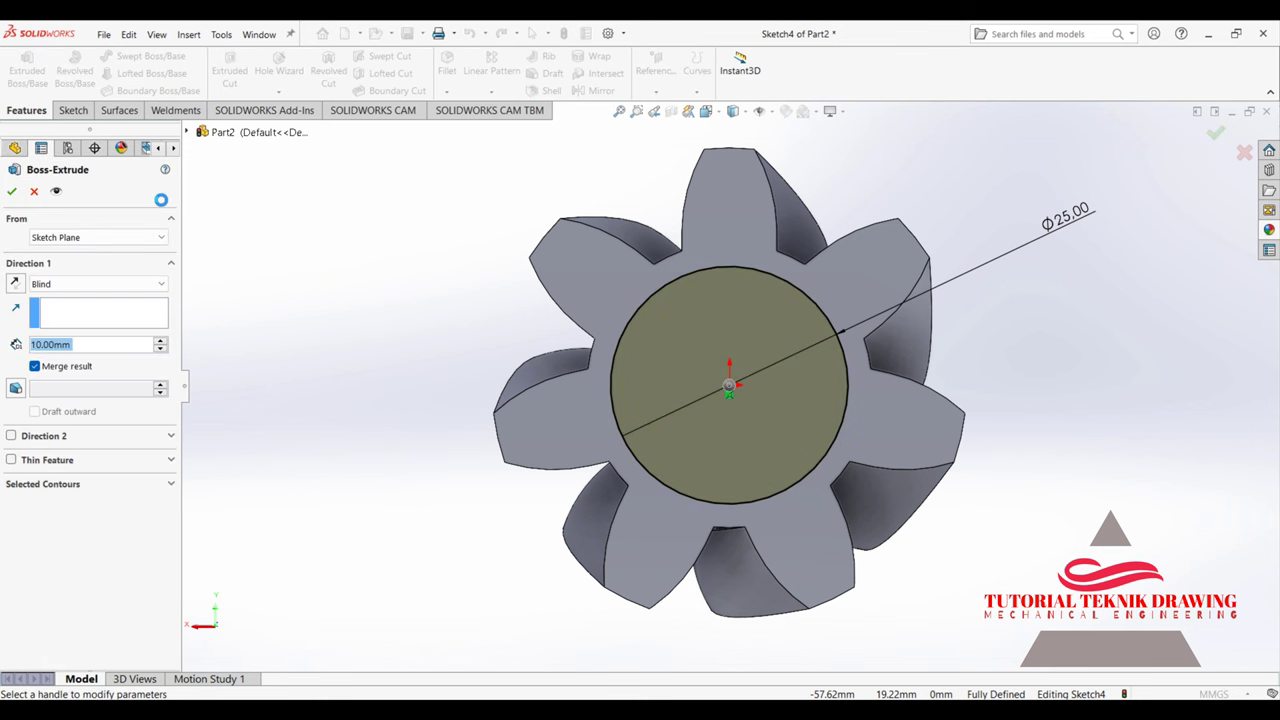
text(15)
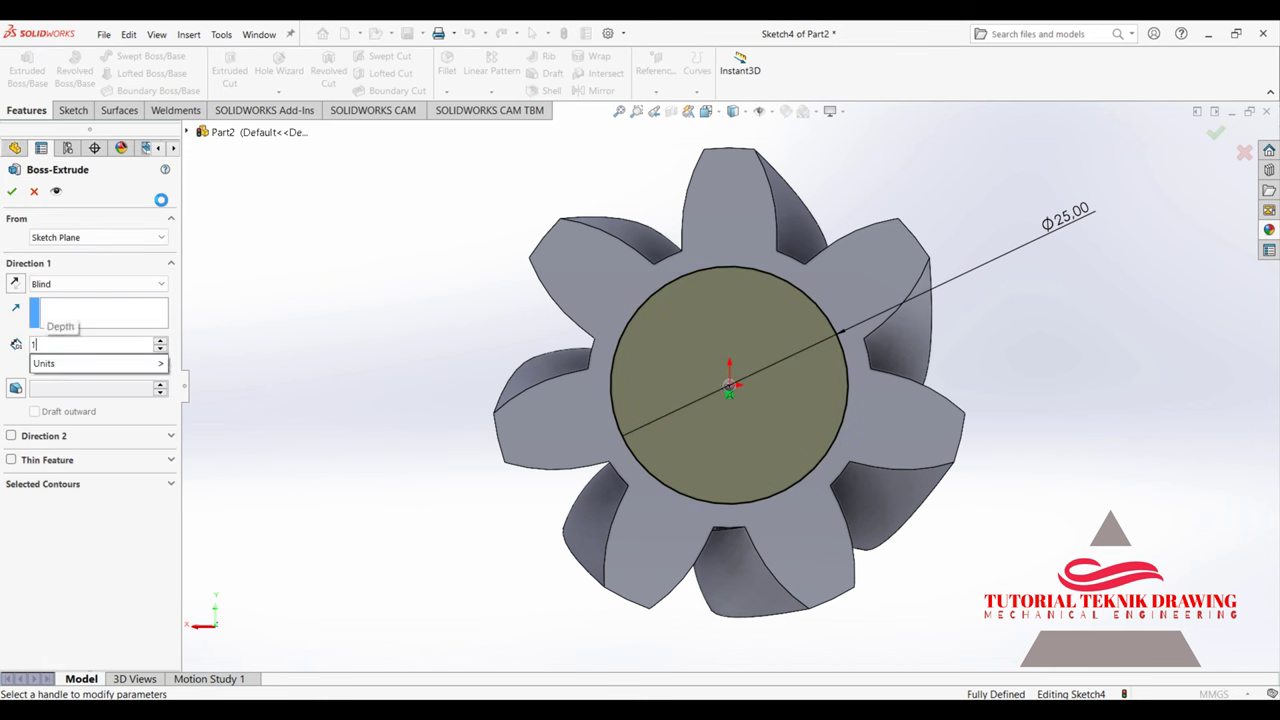
click(11, 192)
click(730, 364)
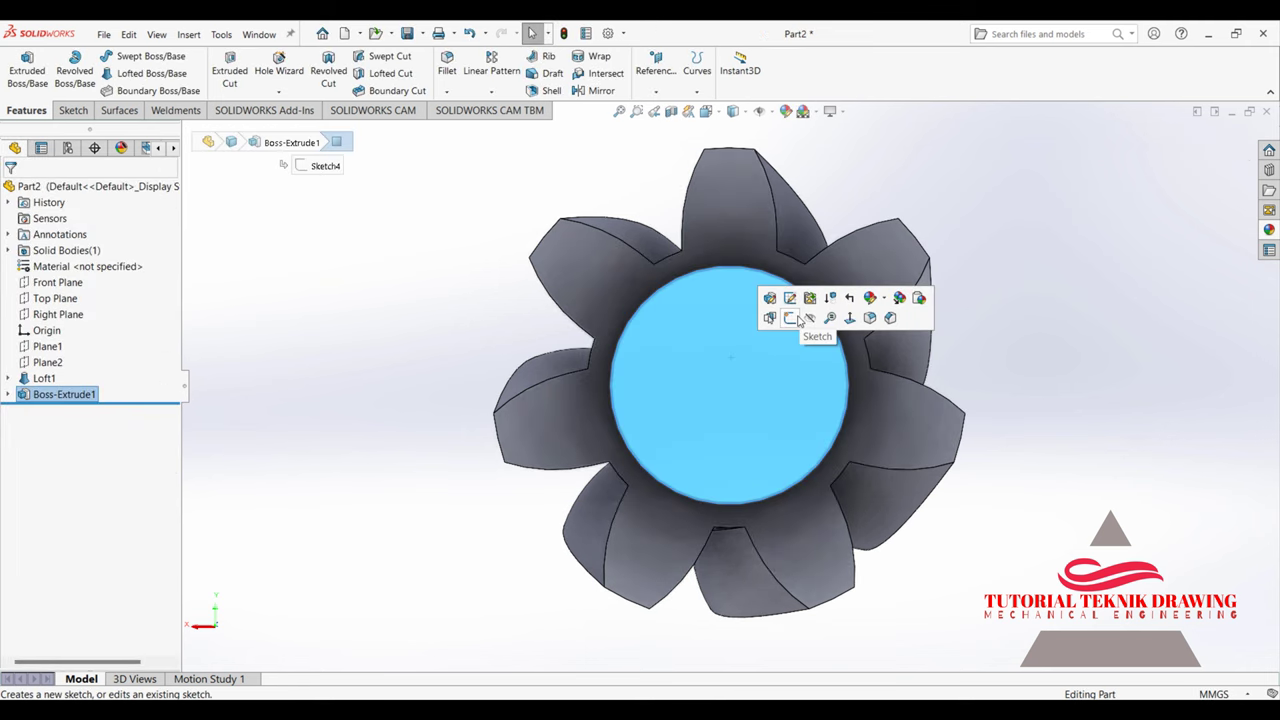
Step: Sketch a Ø29 mm circle at the origin on the end face
click(800, 318)
click(151, 56)
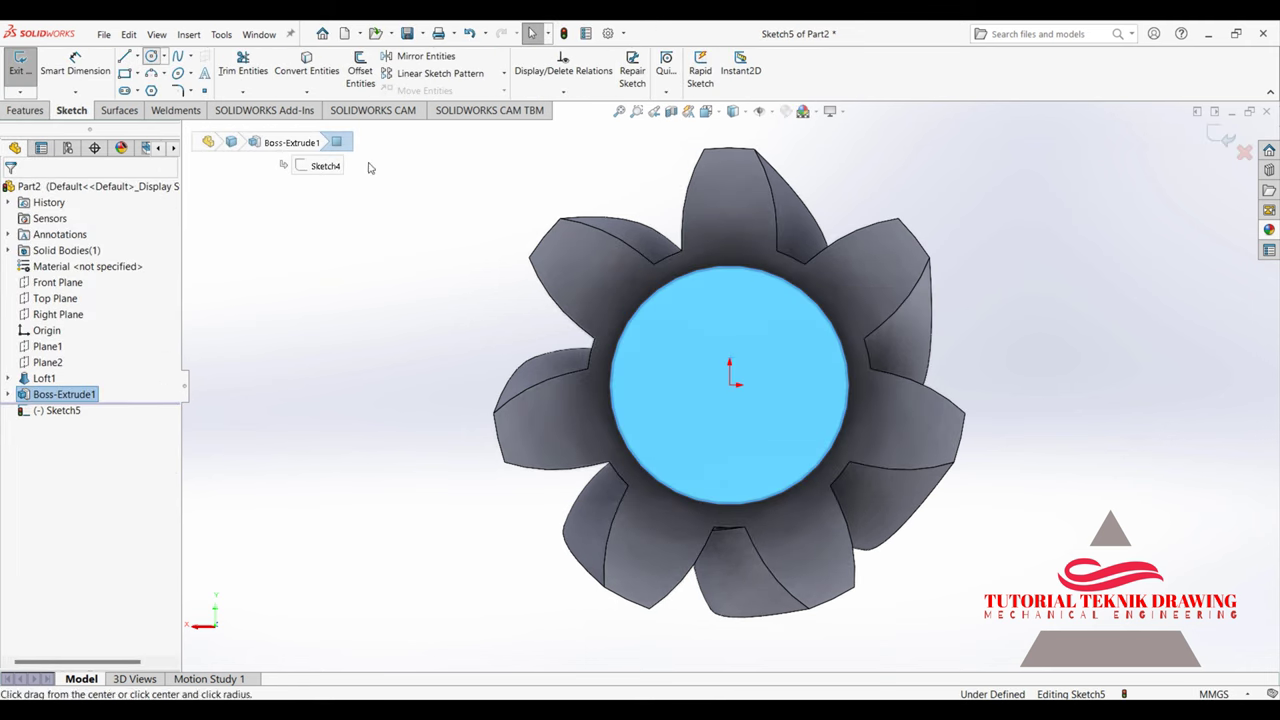
click(730, 384)
click(703, 333)
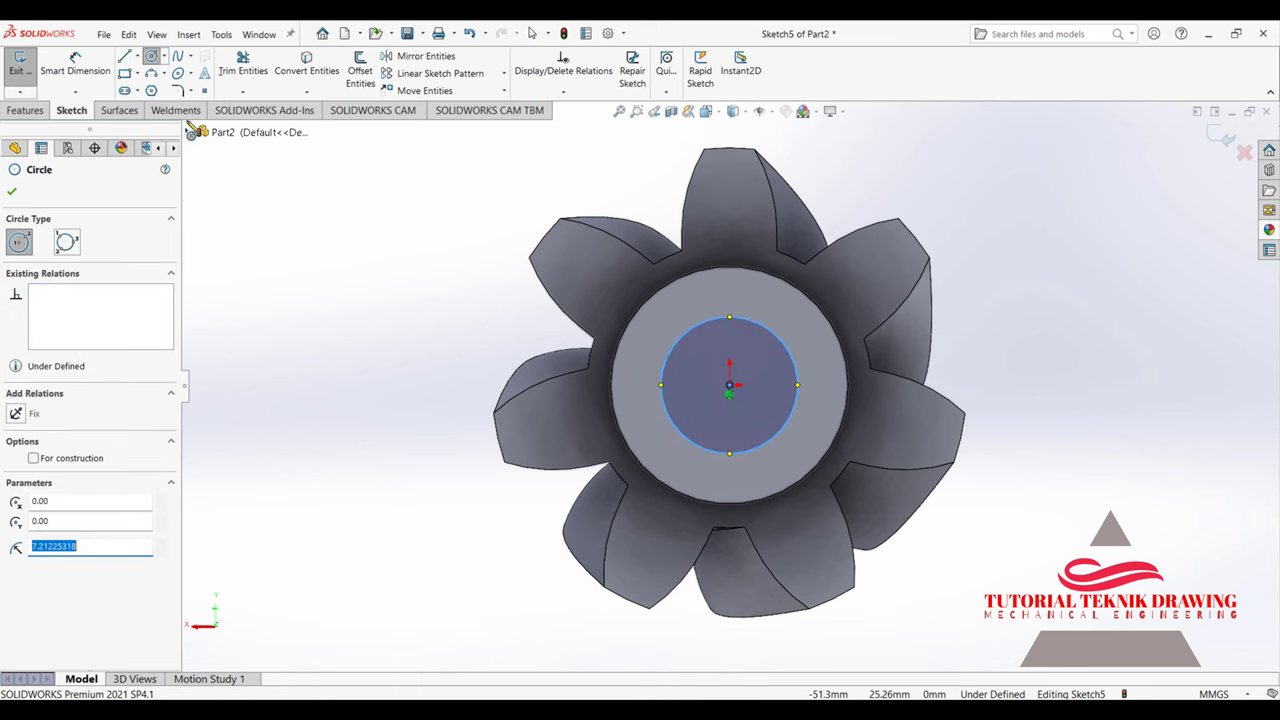
key(Escape)
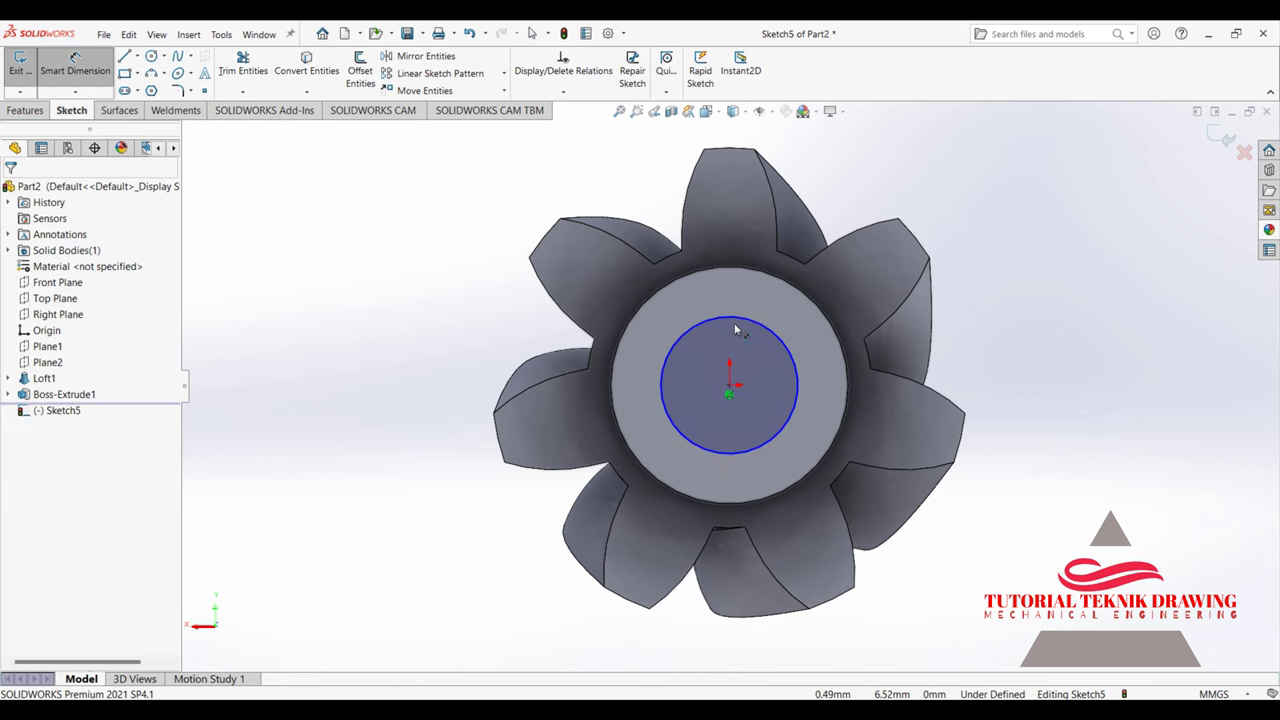
click(735, 329)
click(995, 255)
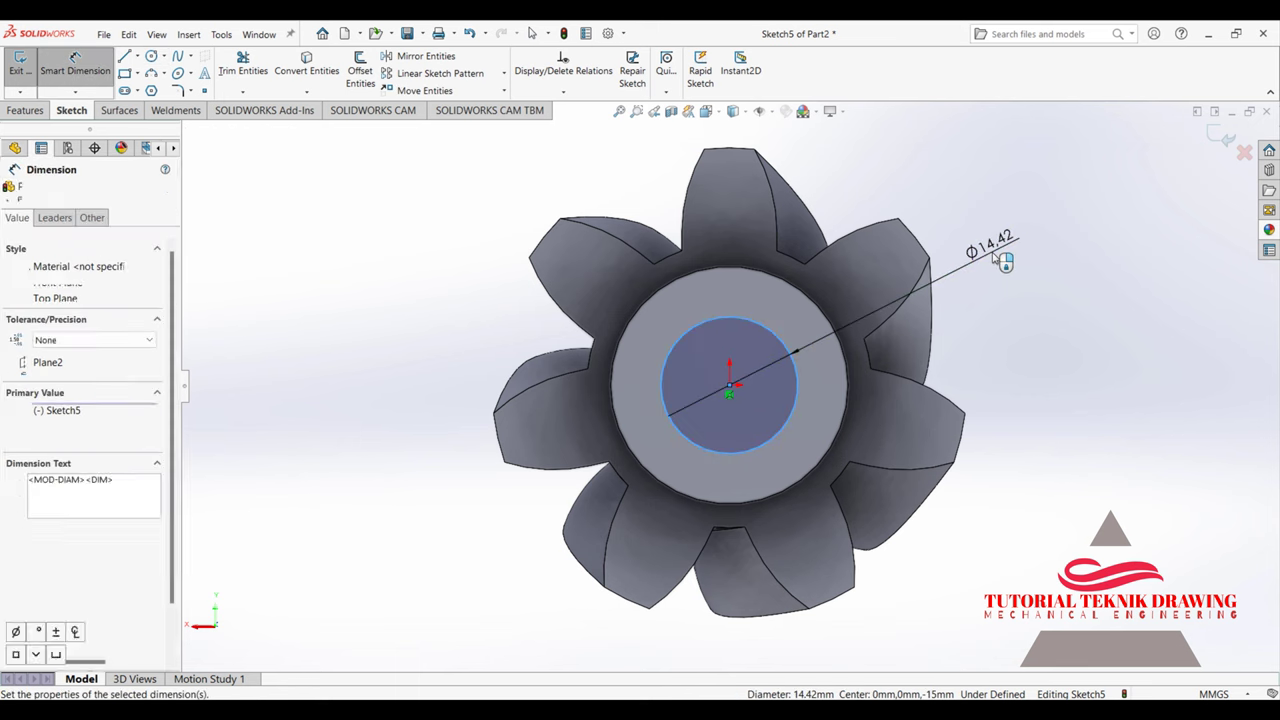
click(995, 258)
text(29)
click(935, 231)
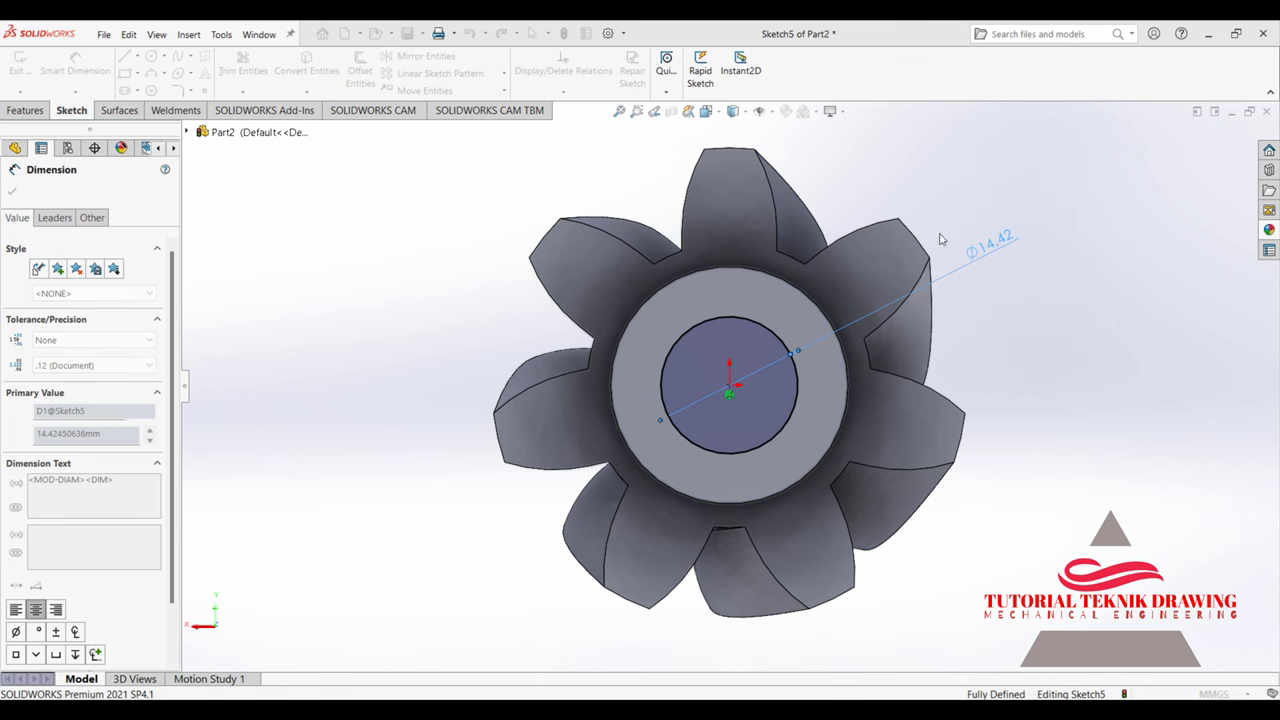
click(12, 189)
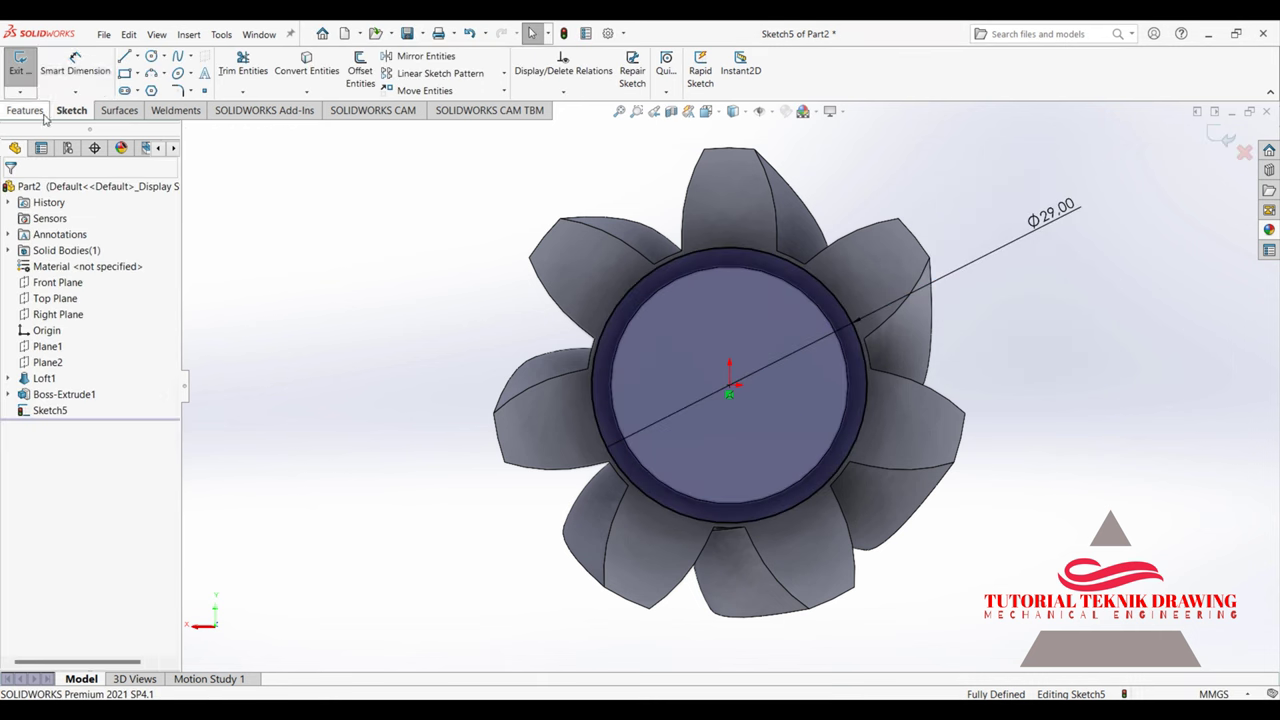
Step: Extrude the Ø29 circle into the boss Boss-Extrude2
click(25, 110)
click(12, 82)
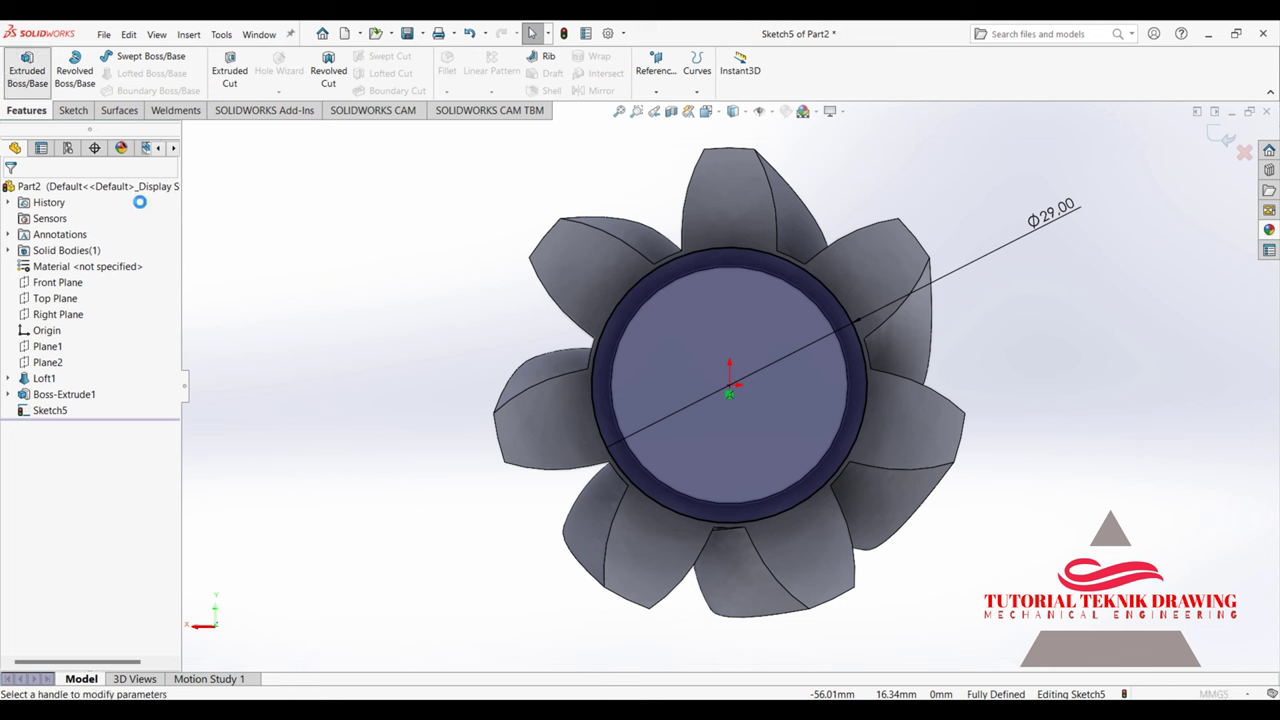
text(1)
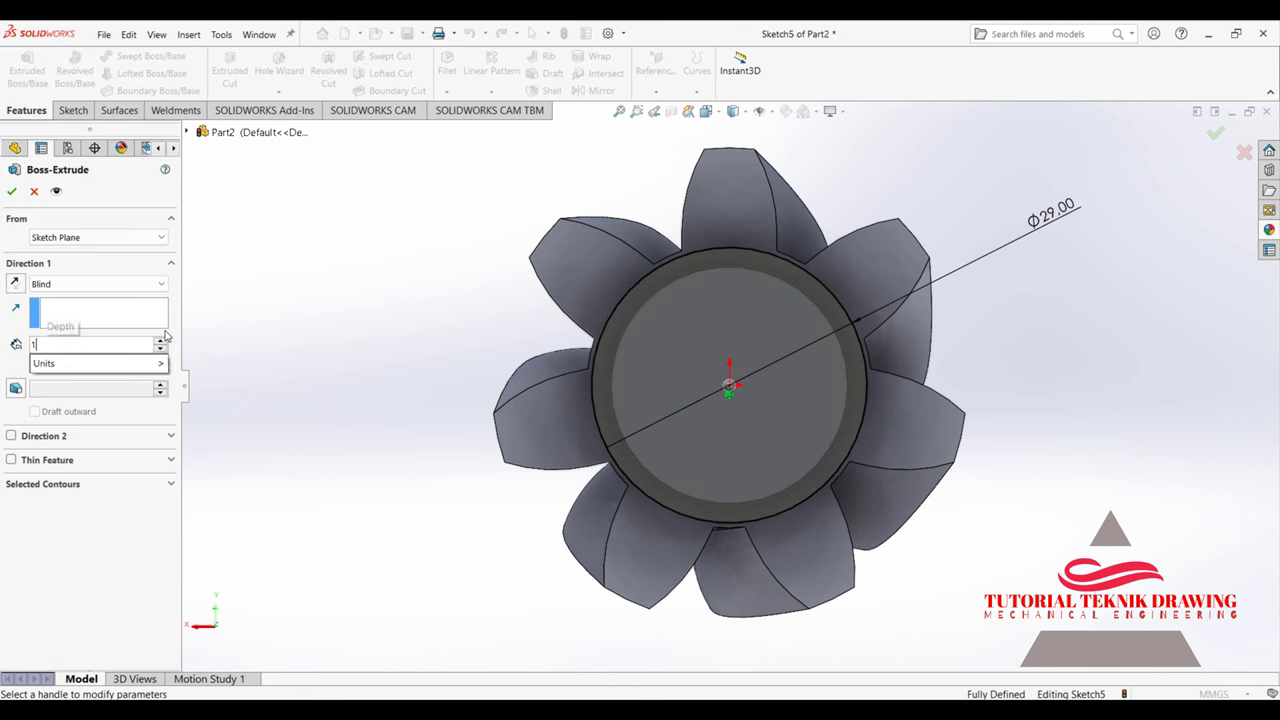
key(BackSpace)
text(5)
key(Return)
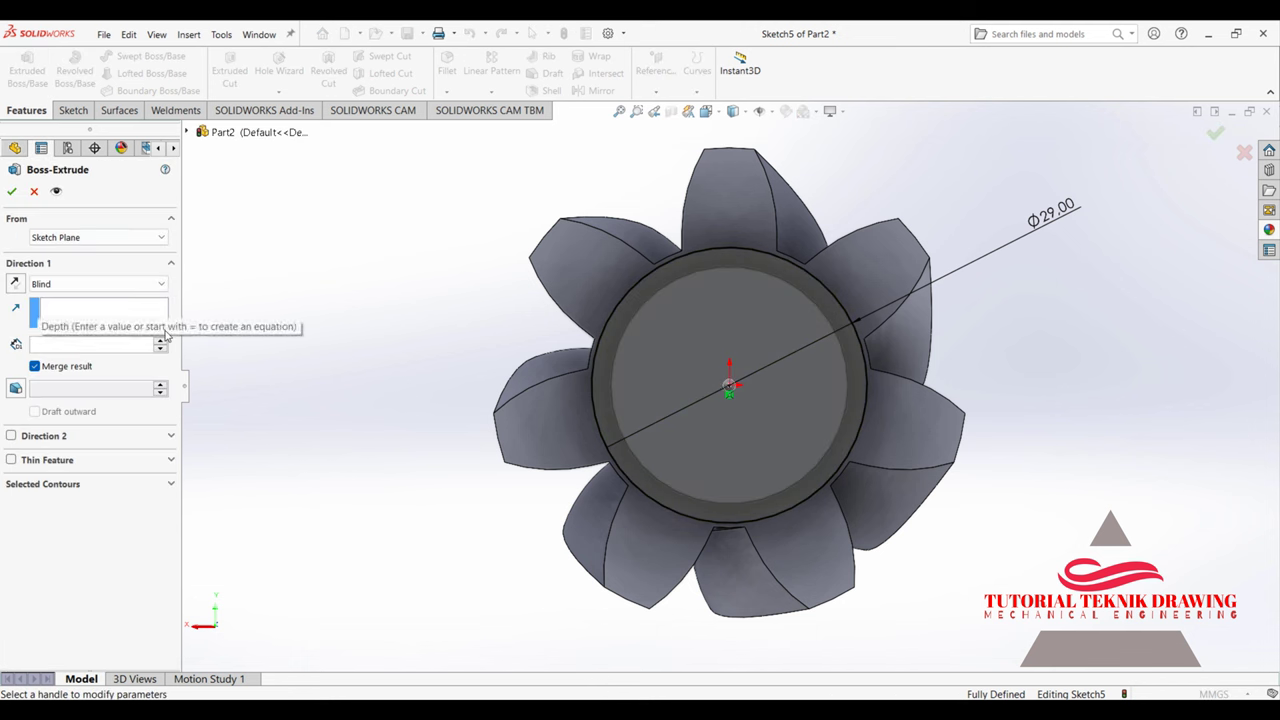
click(14, 190)
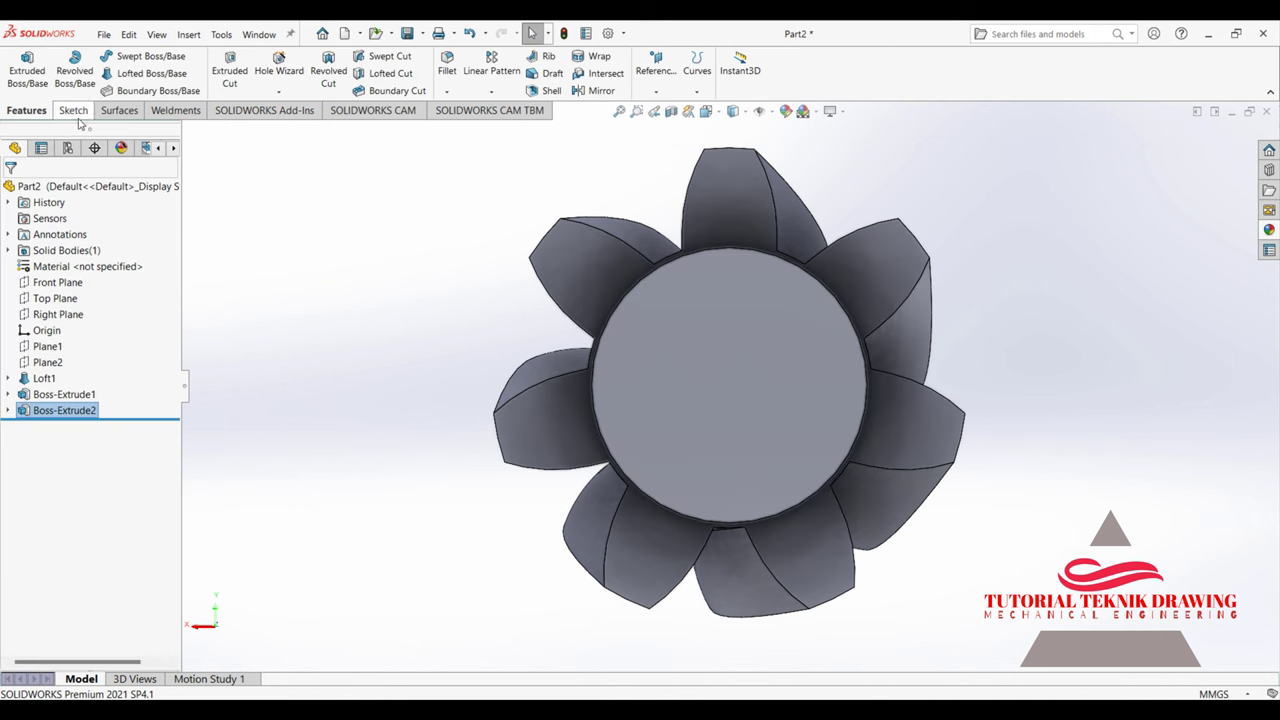
Step: Start a new sketch on the Ø29 boss's front face
click(70, 112)
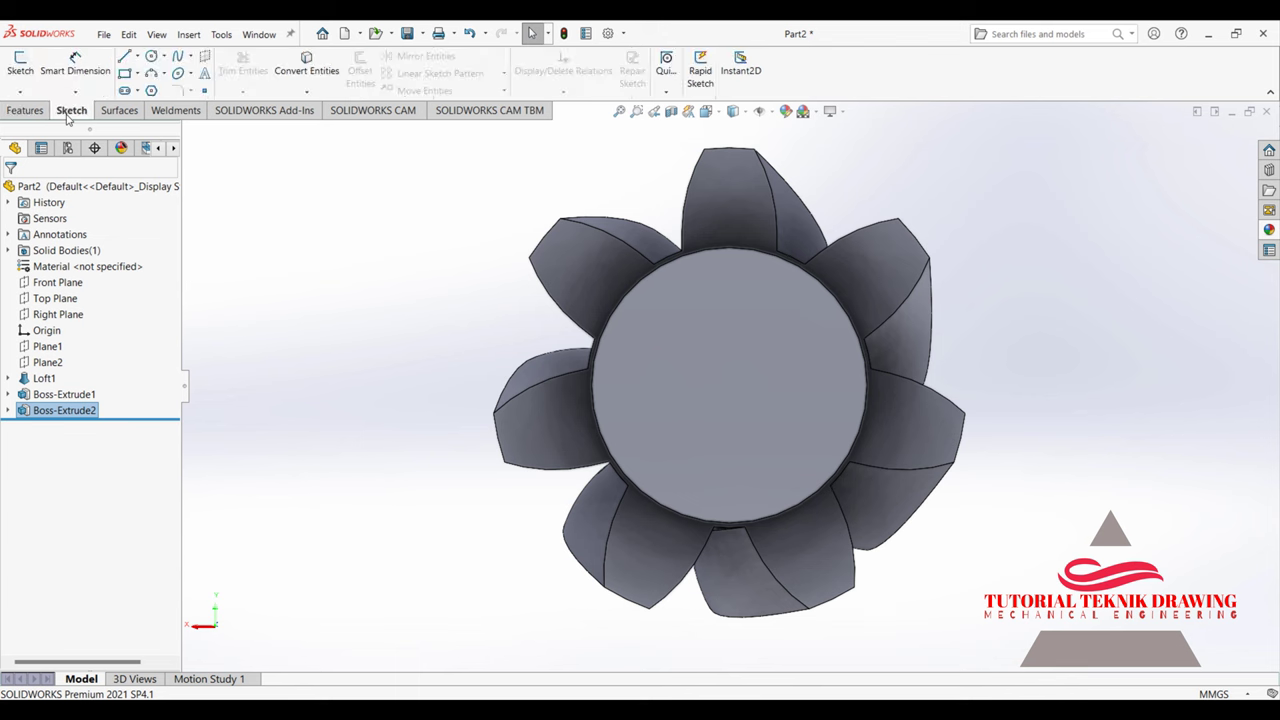
click(685, 360)
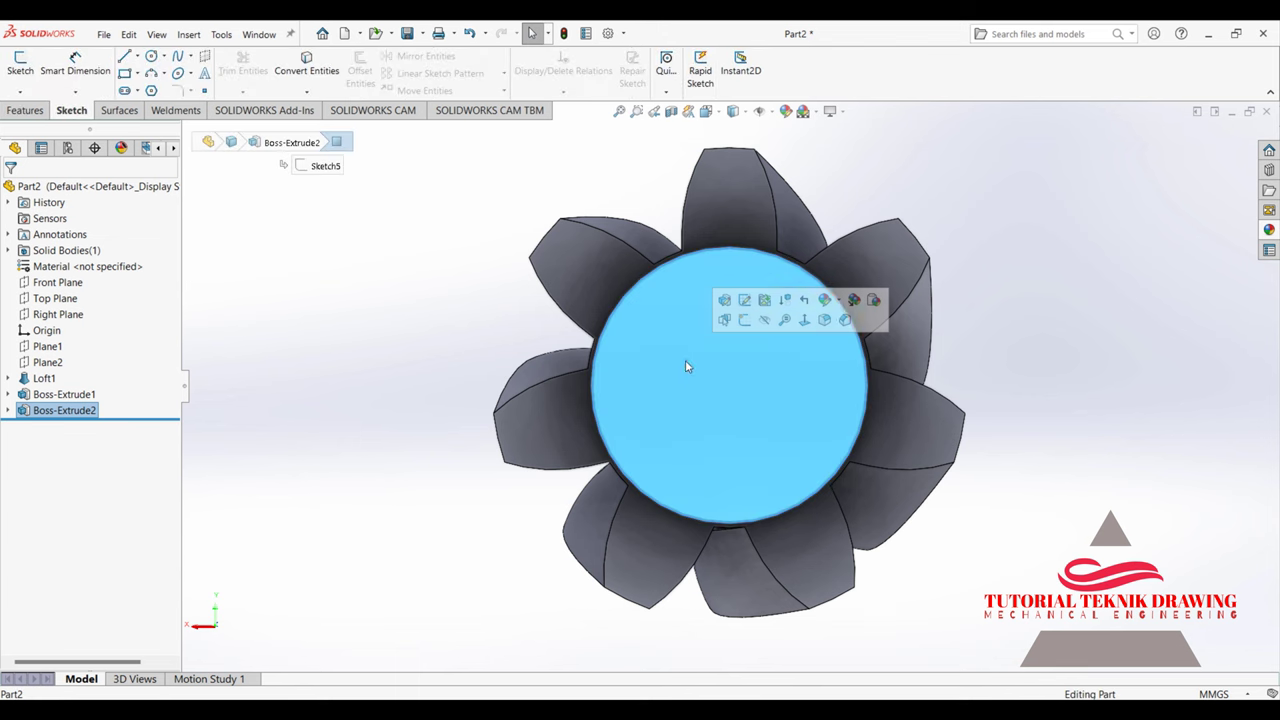
click(745, 320)
key(c)
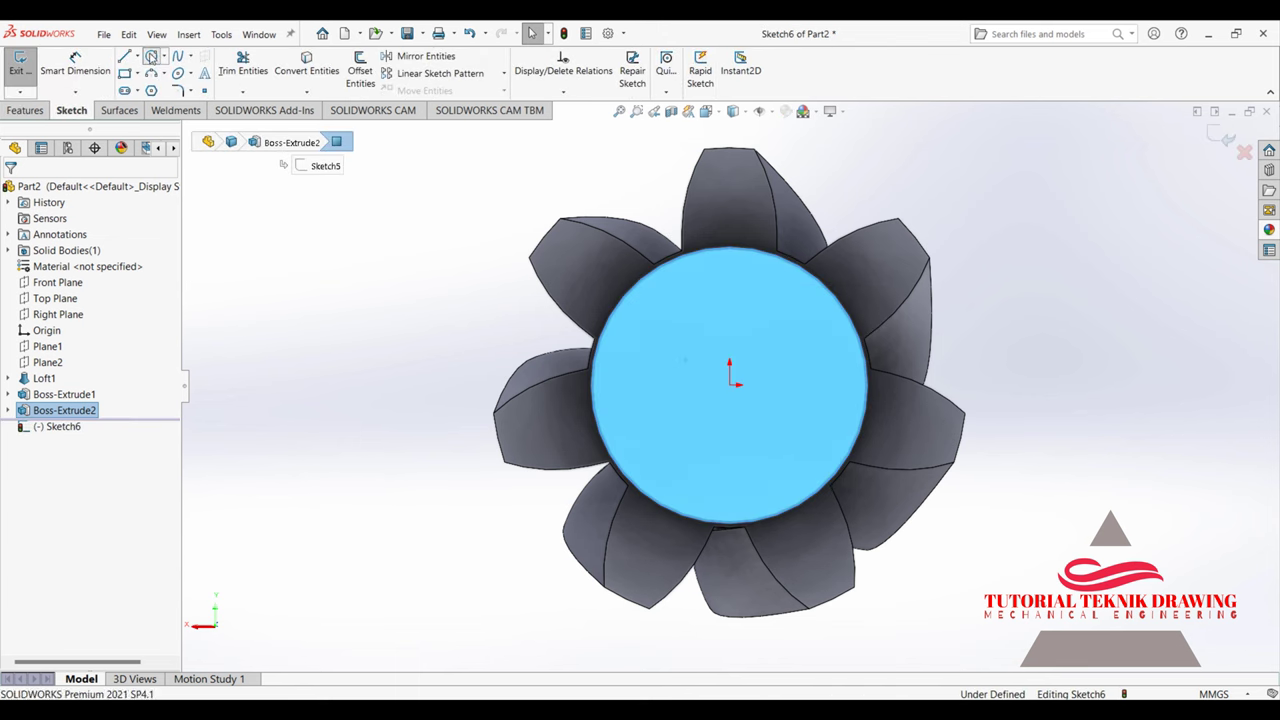
click(734, 400)
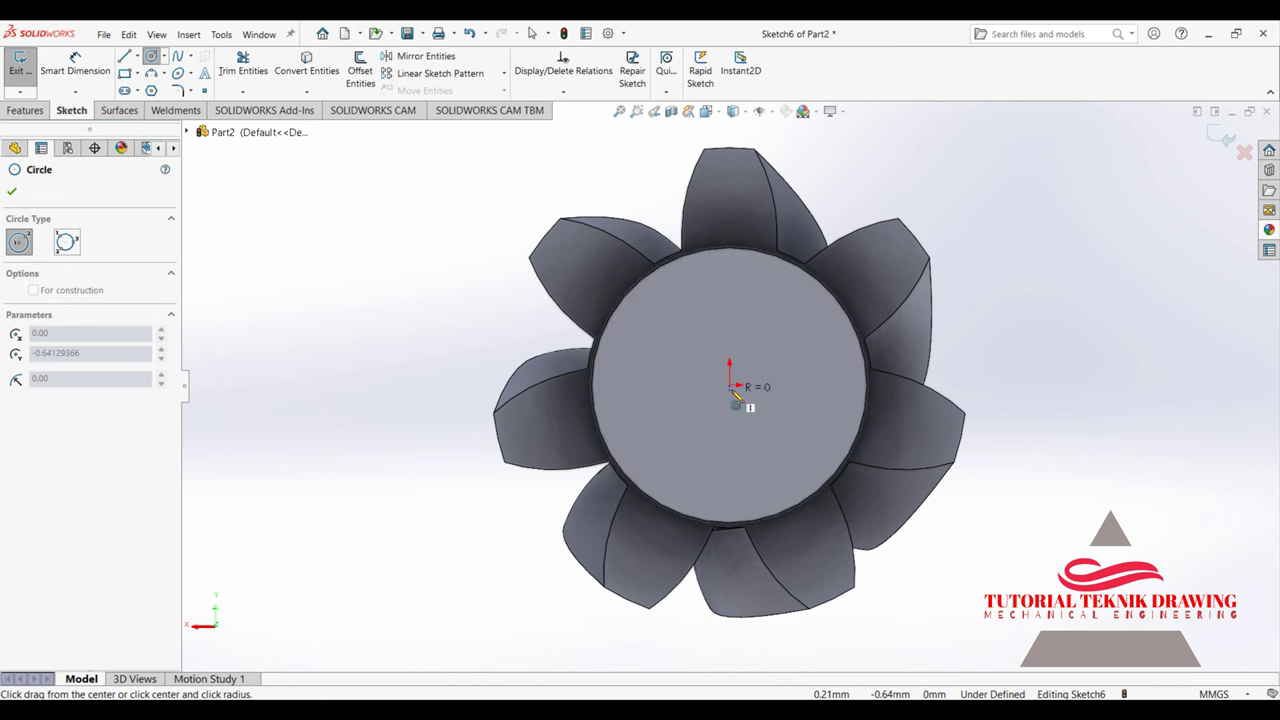
key(Escape)
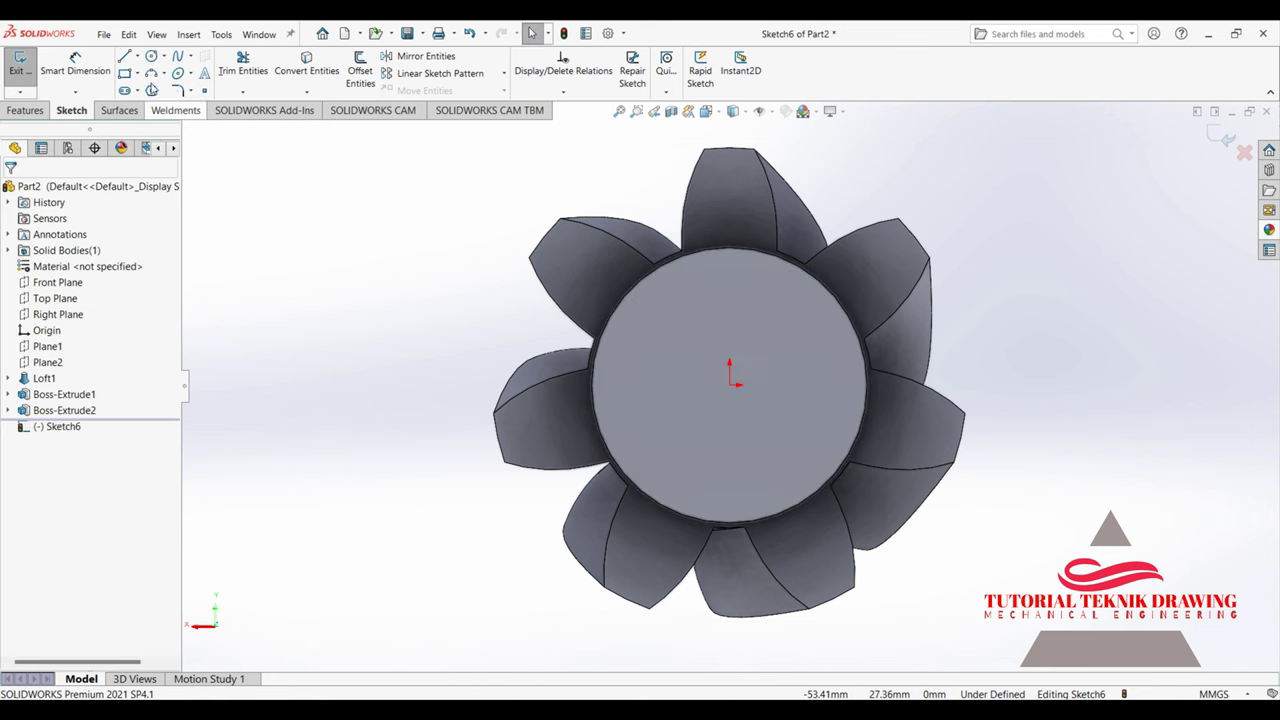
Step: Draw a circle at the origin and dimension it to Ø25 mm
click(150, 56)
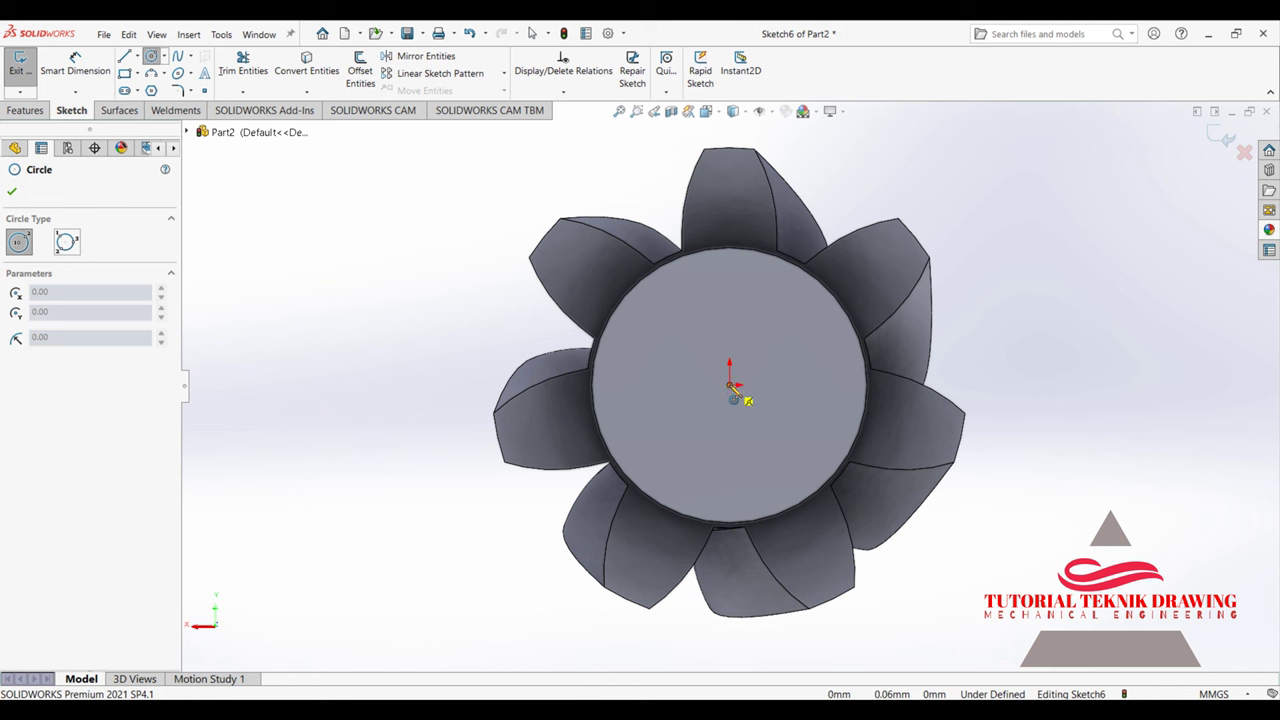
click(733, 387)
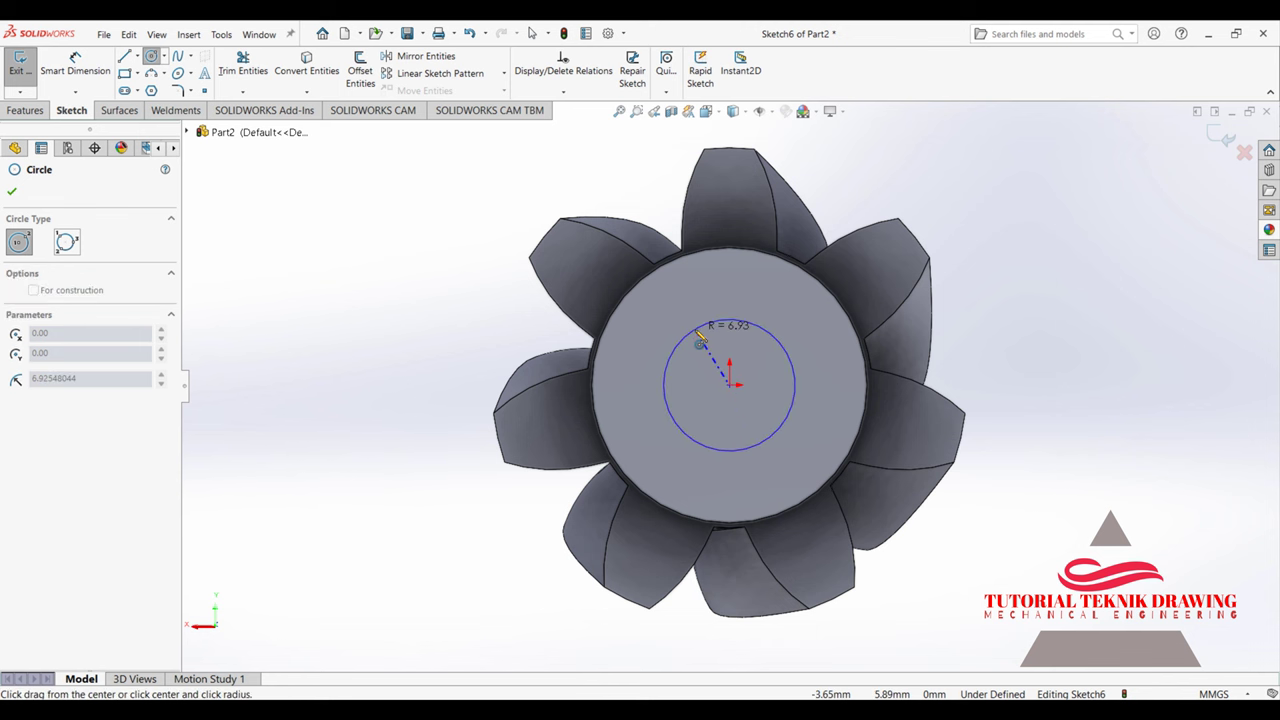
click(792, 322)
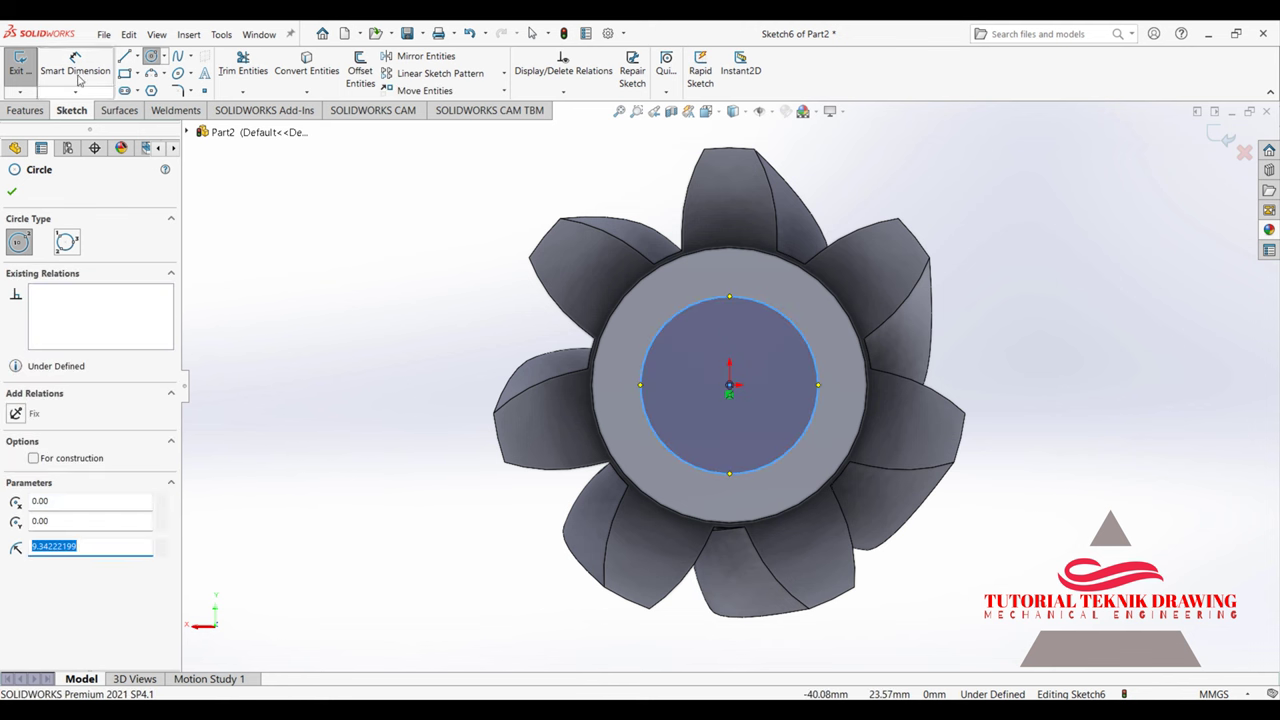
key(Escape)
click(808, 350)
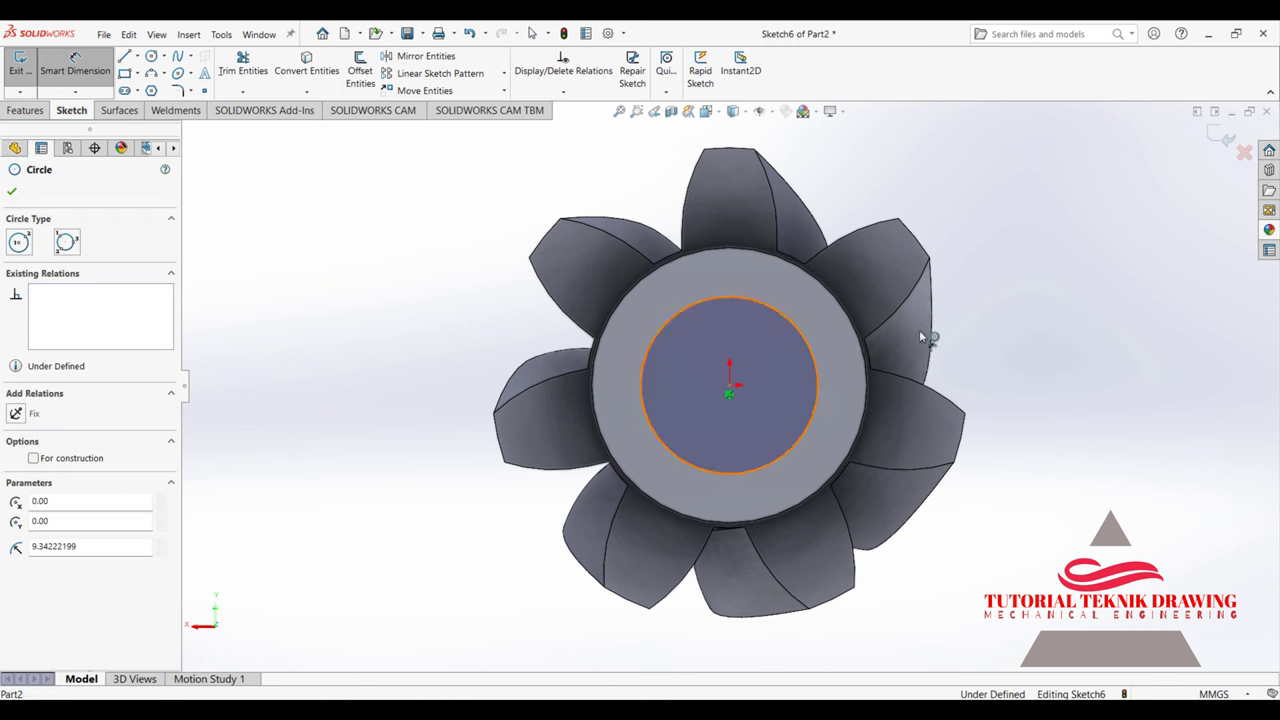
click(990, 286)
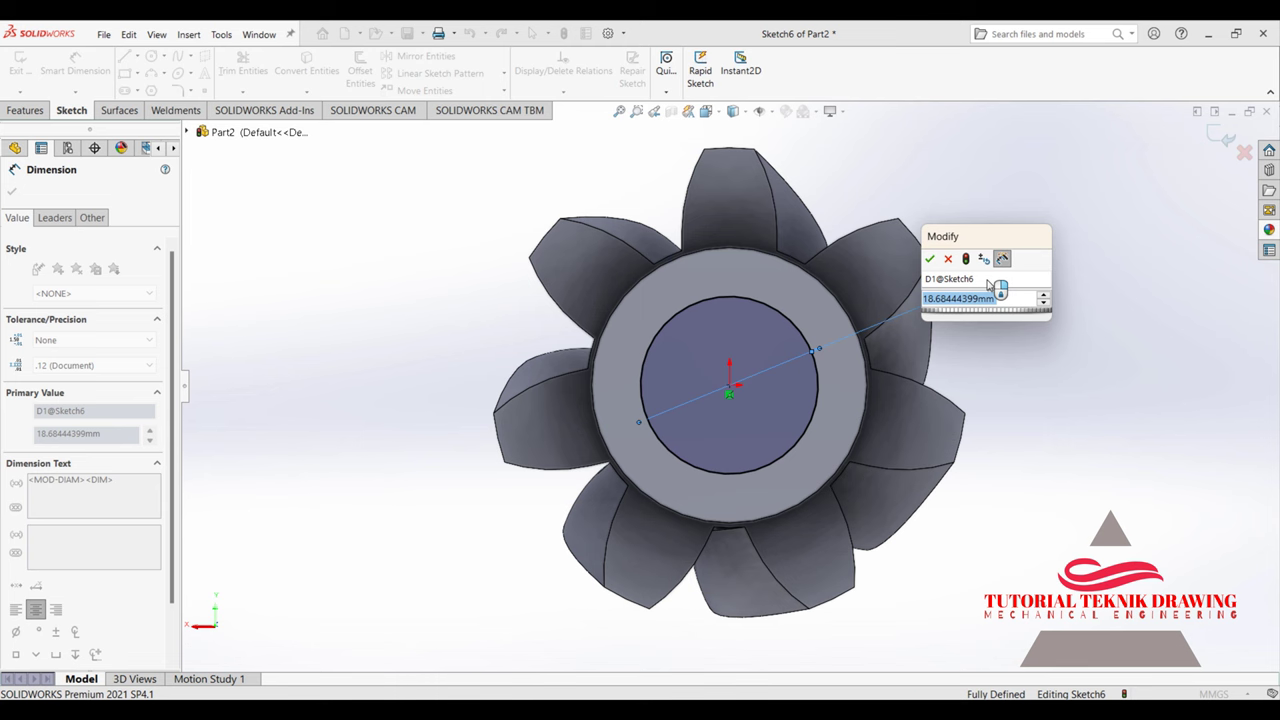
text(25)
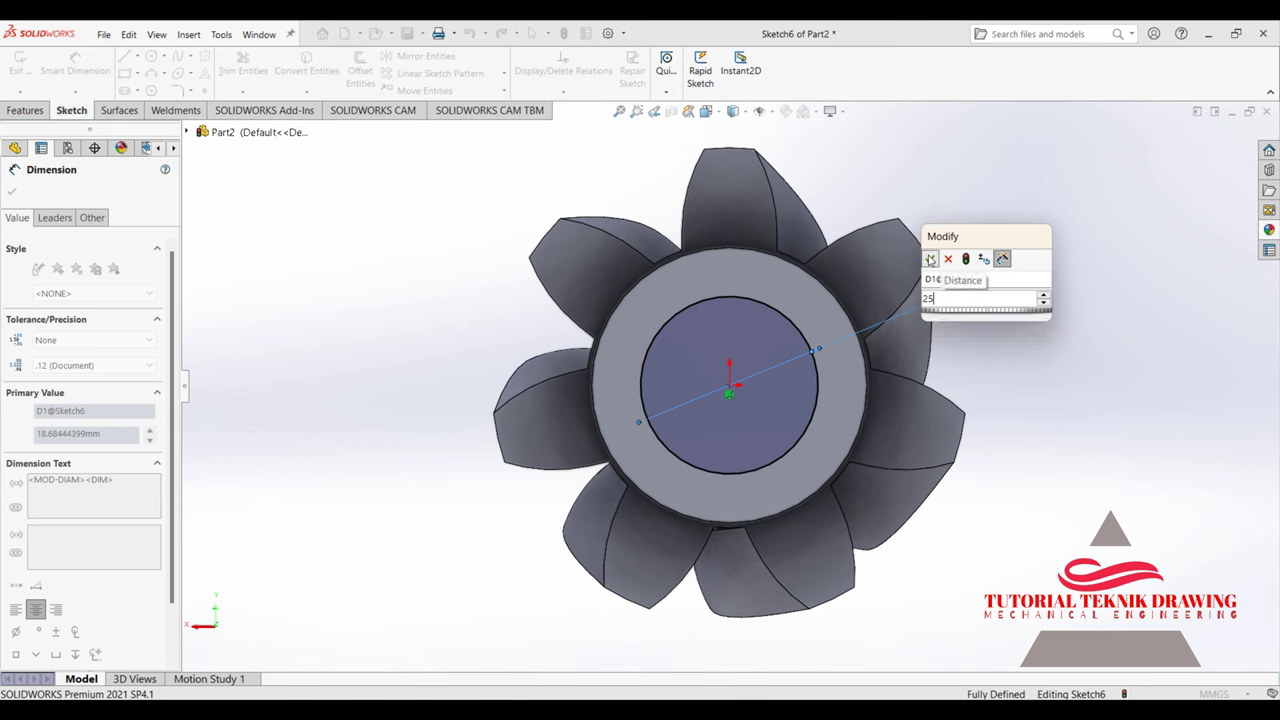
click(929, 259)
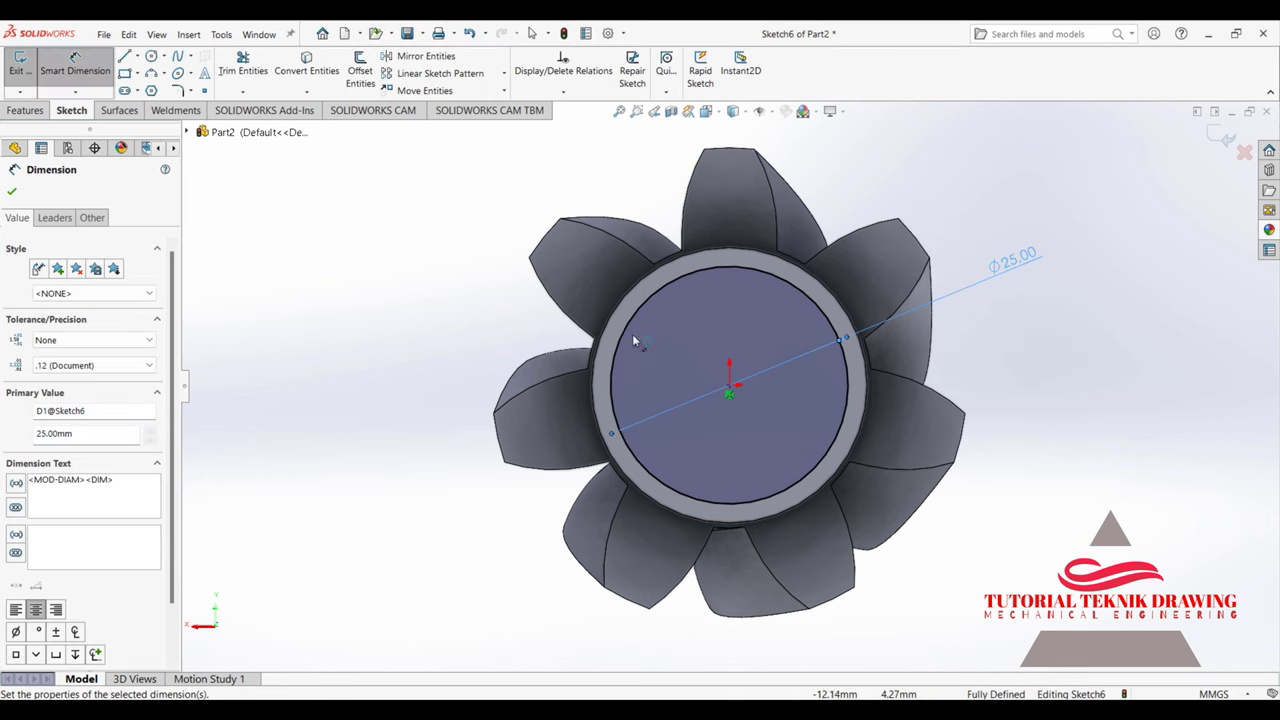
Step: Undo the Ø25 dimension and circle to return to the earlier sketch
middle_drag(632, 334, 955, 328)
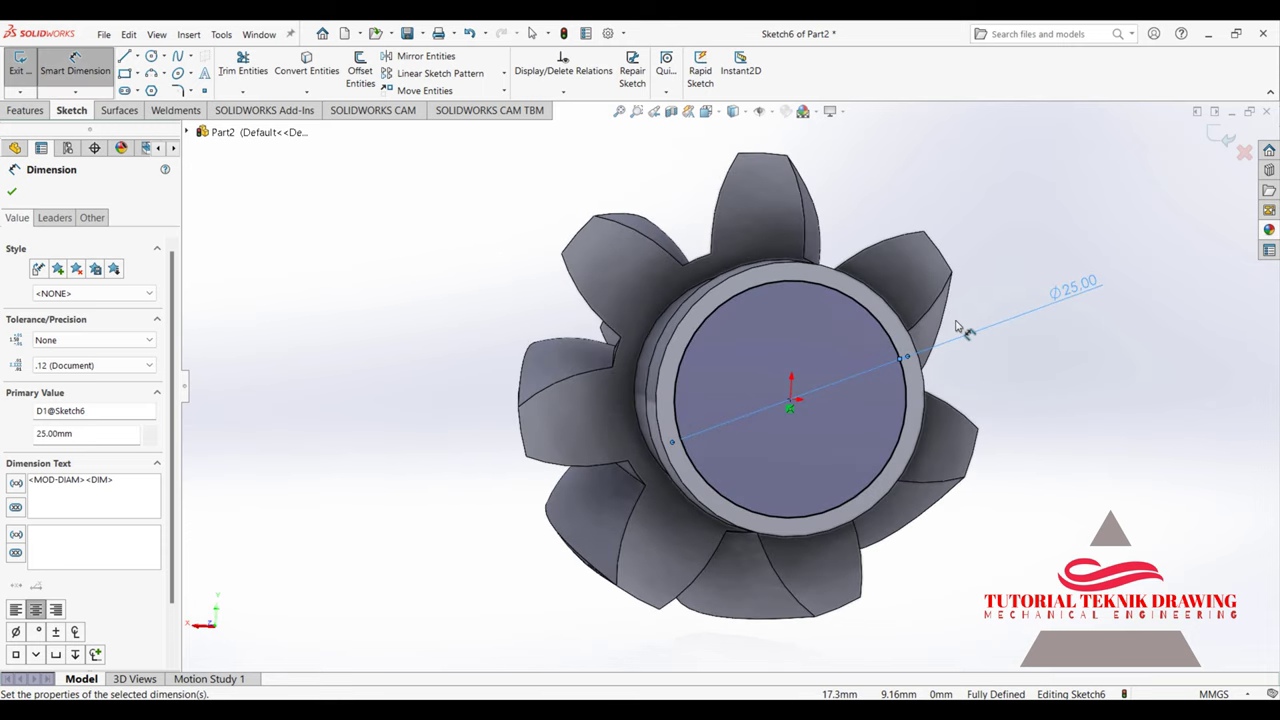
key(ctrl+z)
key(ctrl+z)
key(ctrl+z)
key(ctrl+z)
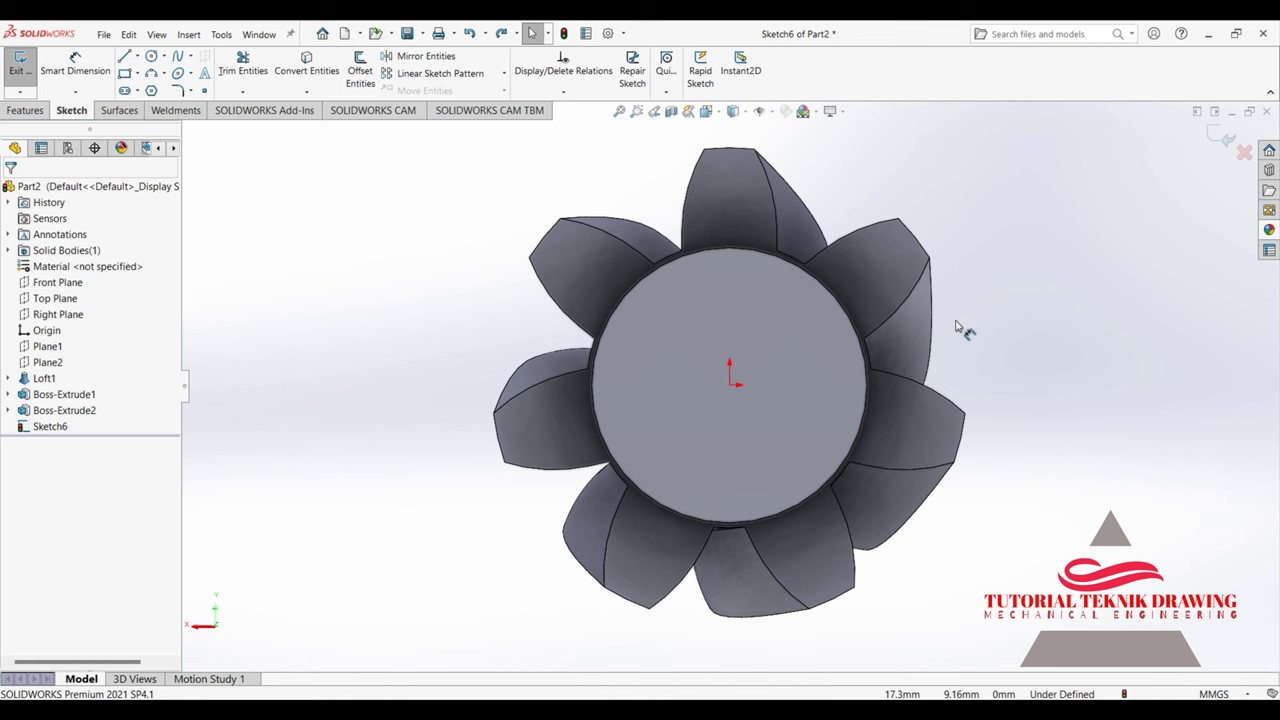
key(ctrl+z)
key(ctrl+z)
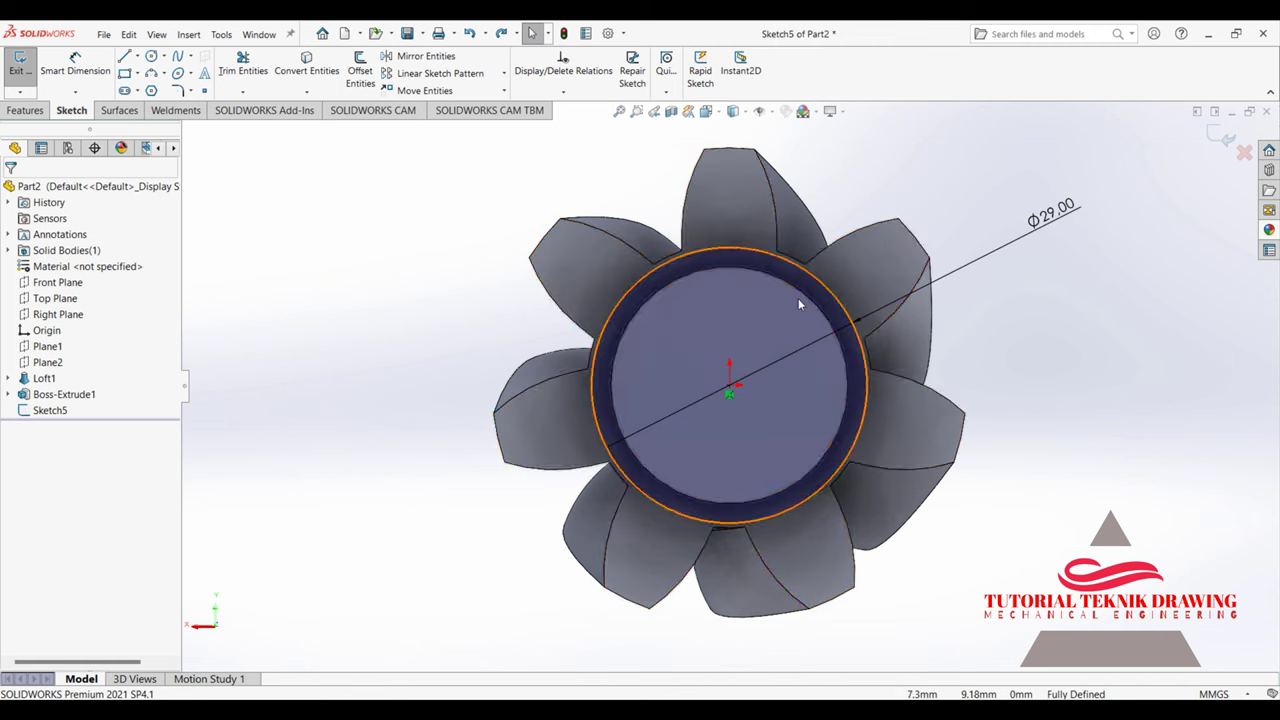
Step: Change the Sketch5 circle's diameter from 29 mm to 20 mm
double_click(1050, 218)
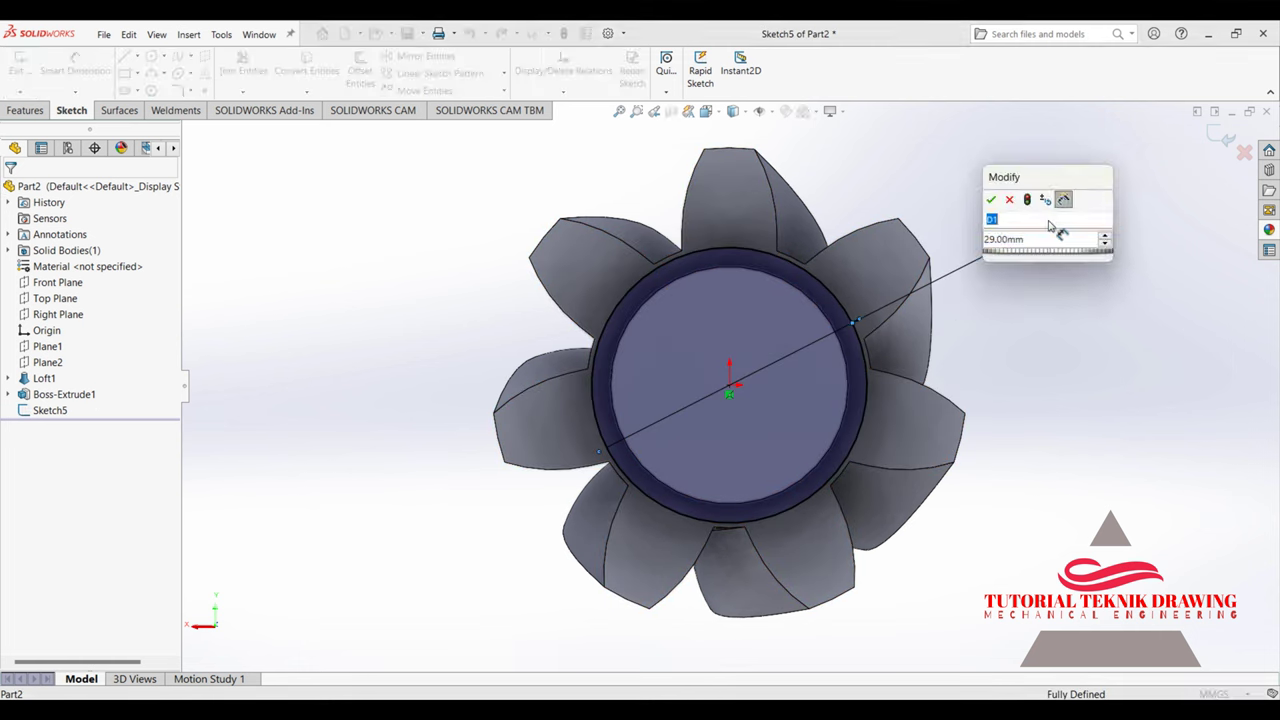
text(0)
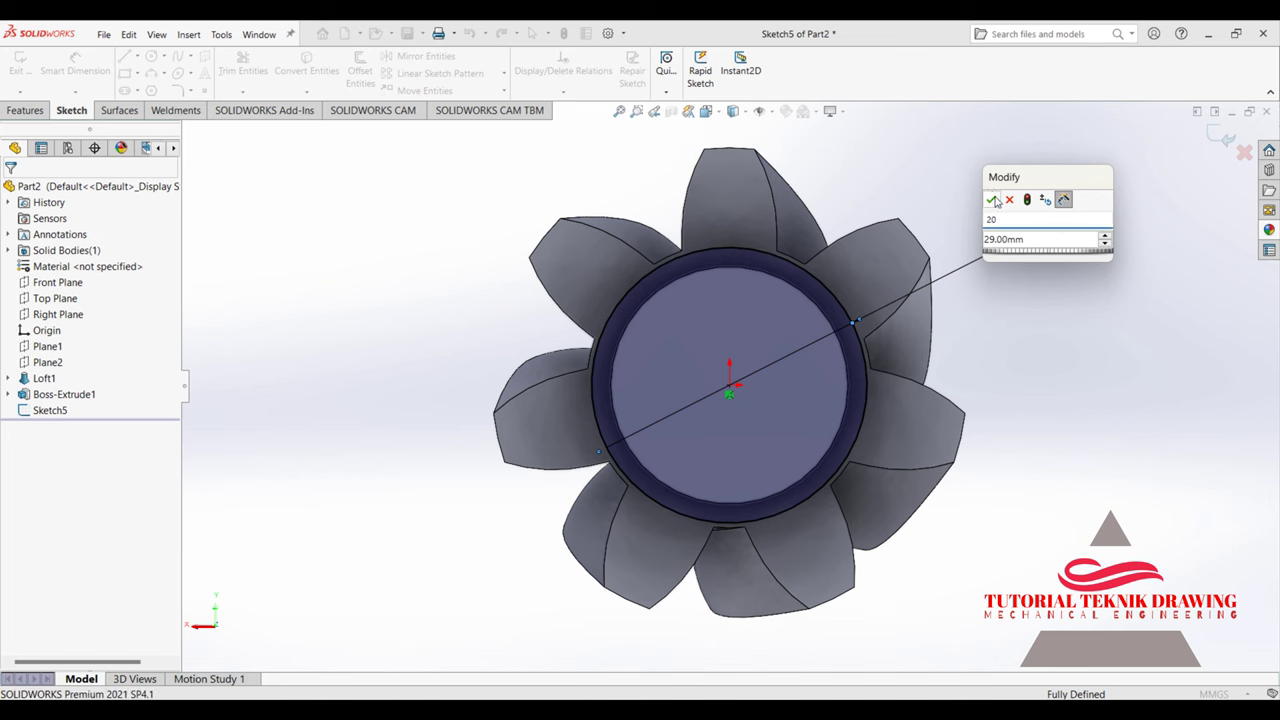
click(993, 200)
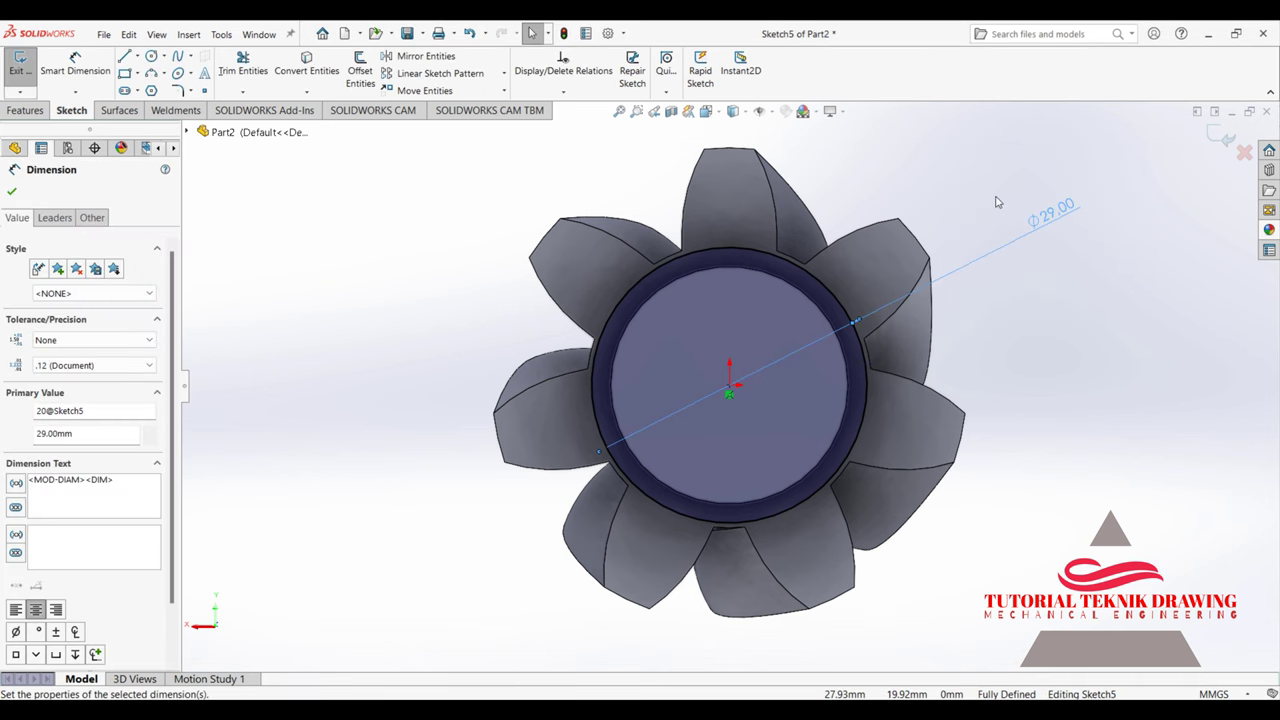
middle_drag(996, 202, 986, 209)
double_click(1108, 222)
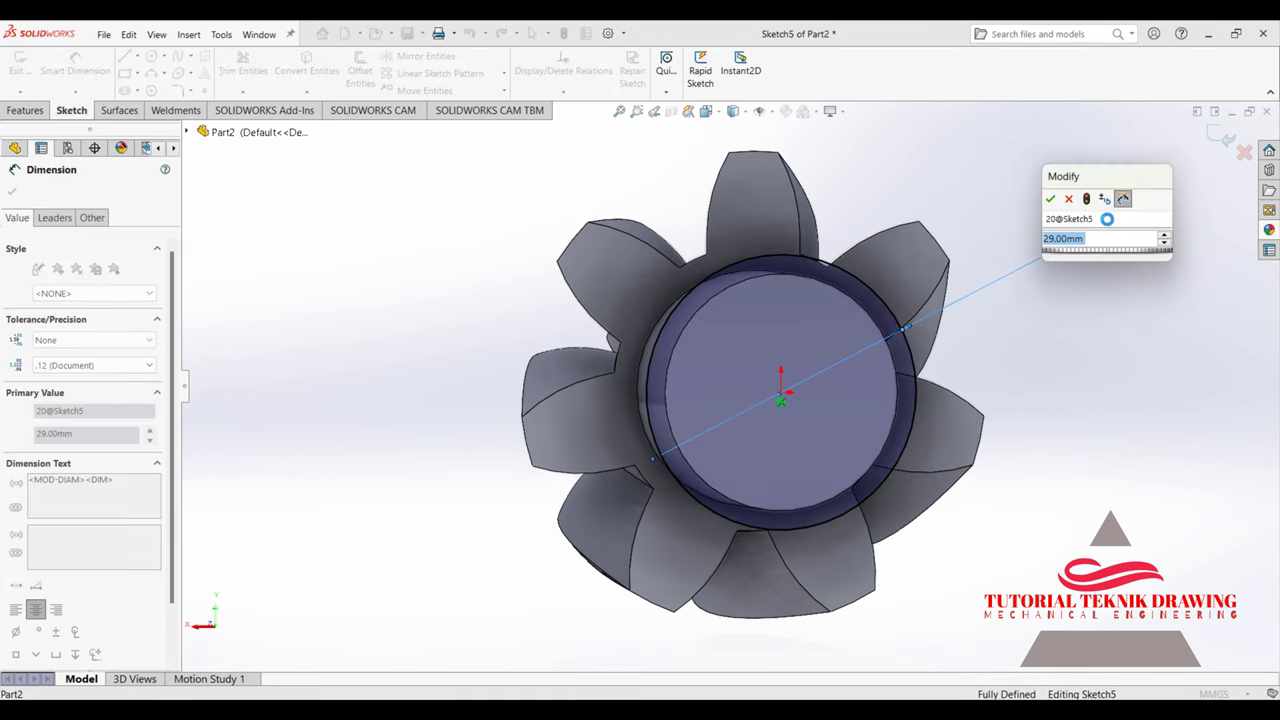
text(20)
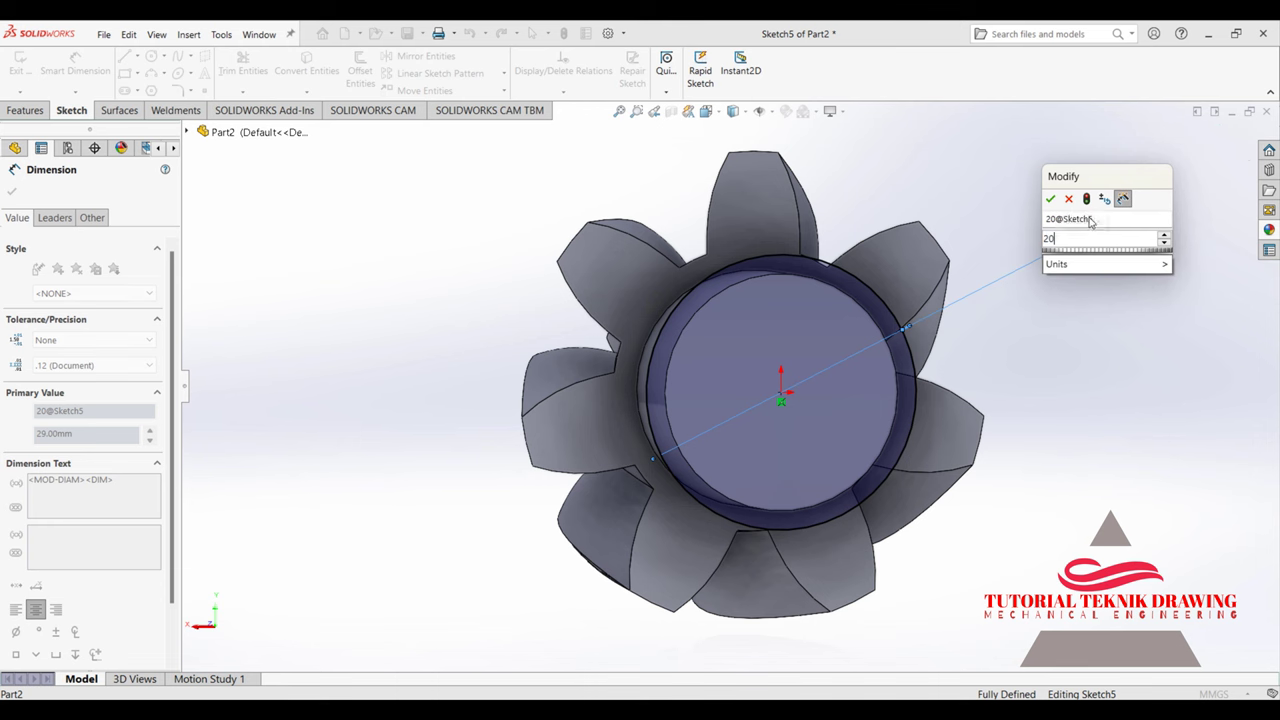
click(1050, 198)
middle_drag(760, 300, 700, 305)
click(11, 194)
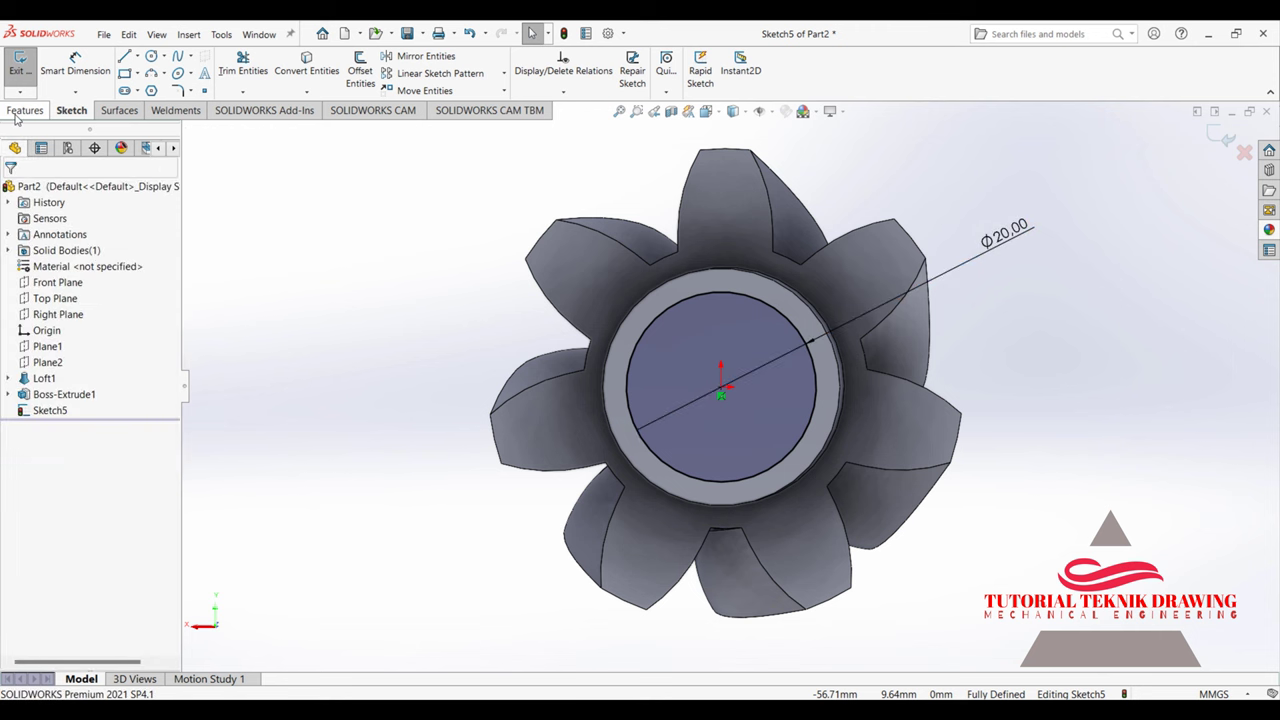
click(20, 111)
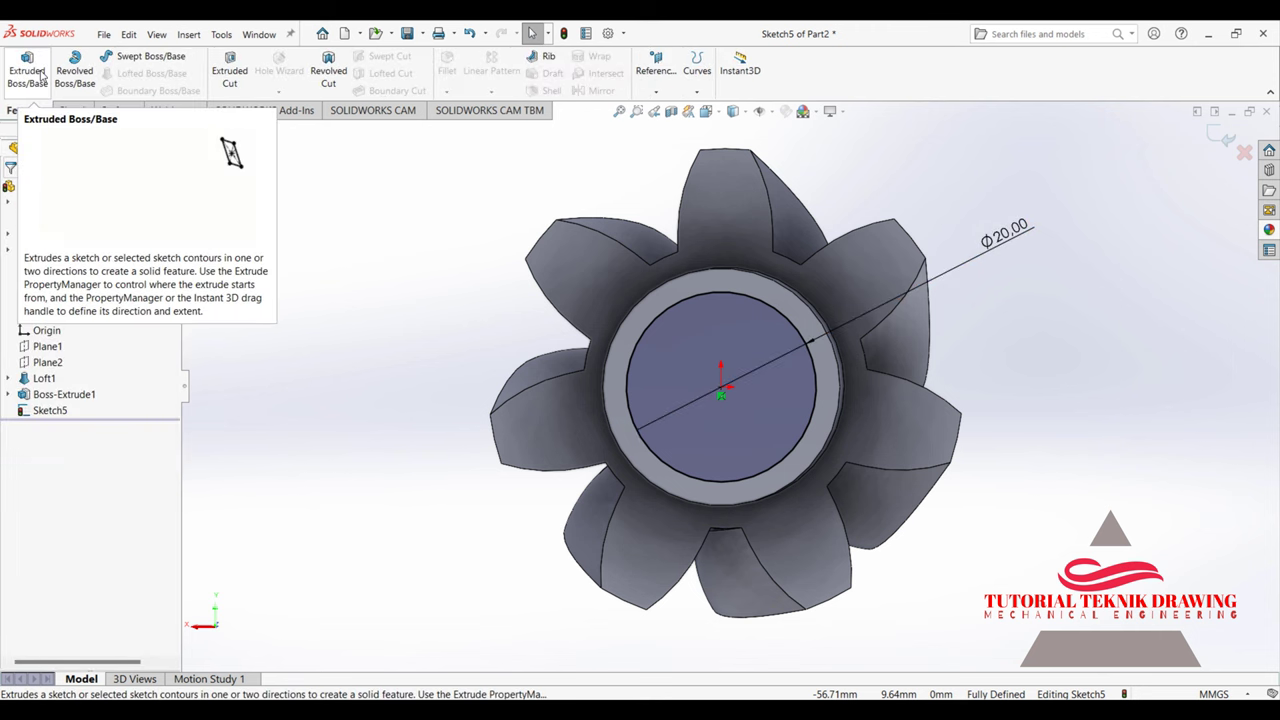
click(28, 72)
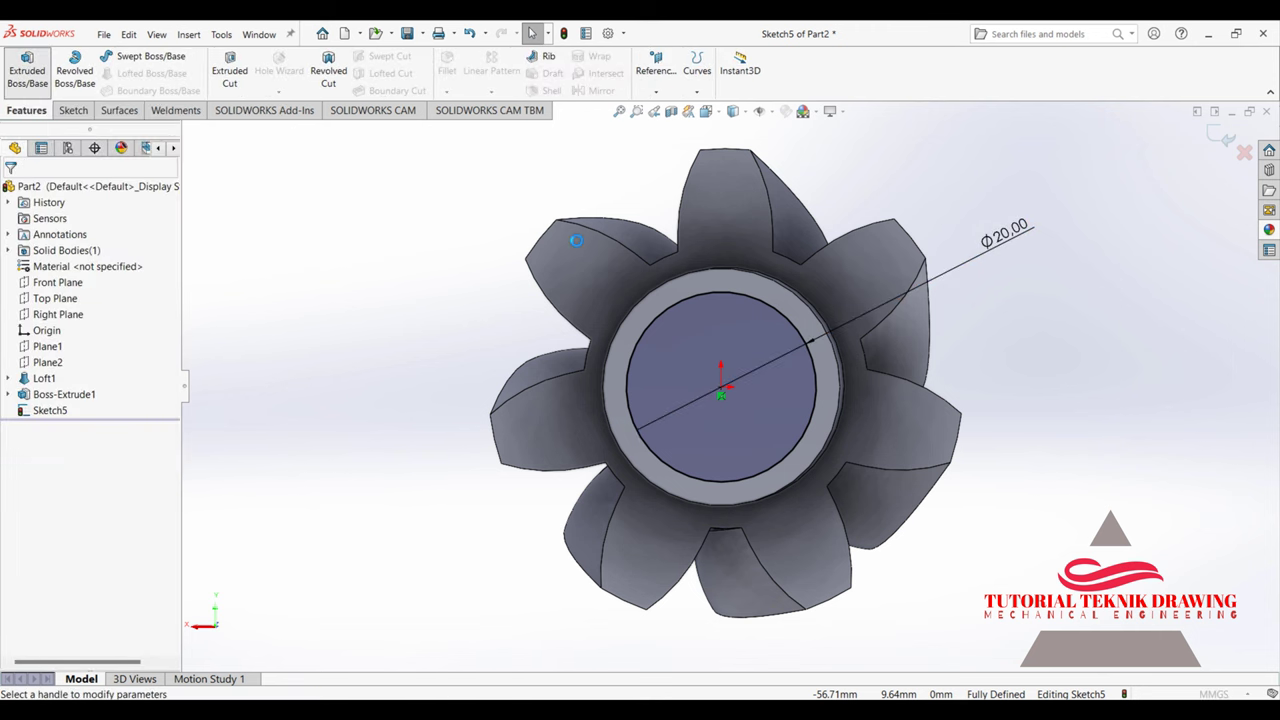
Step: Confirm the Ø20 boss and start a sketch on its circular end face
click(11, 191)
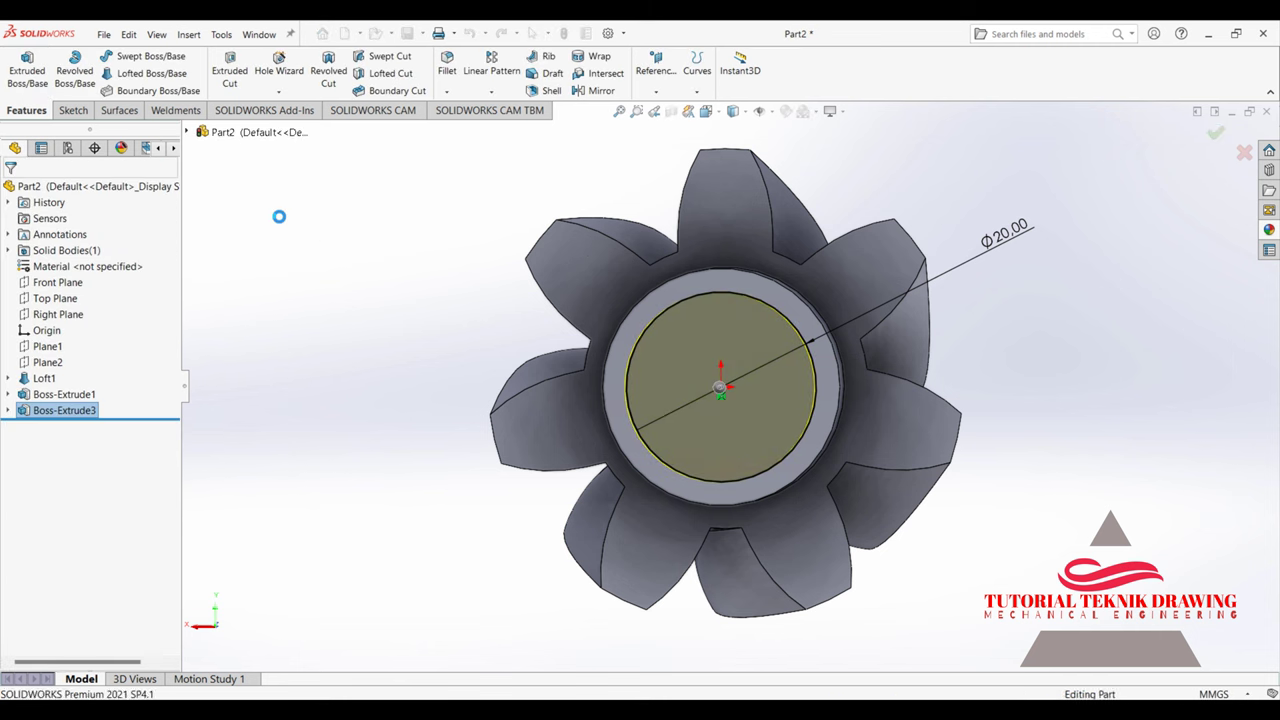
click(759, 355)
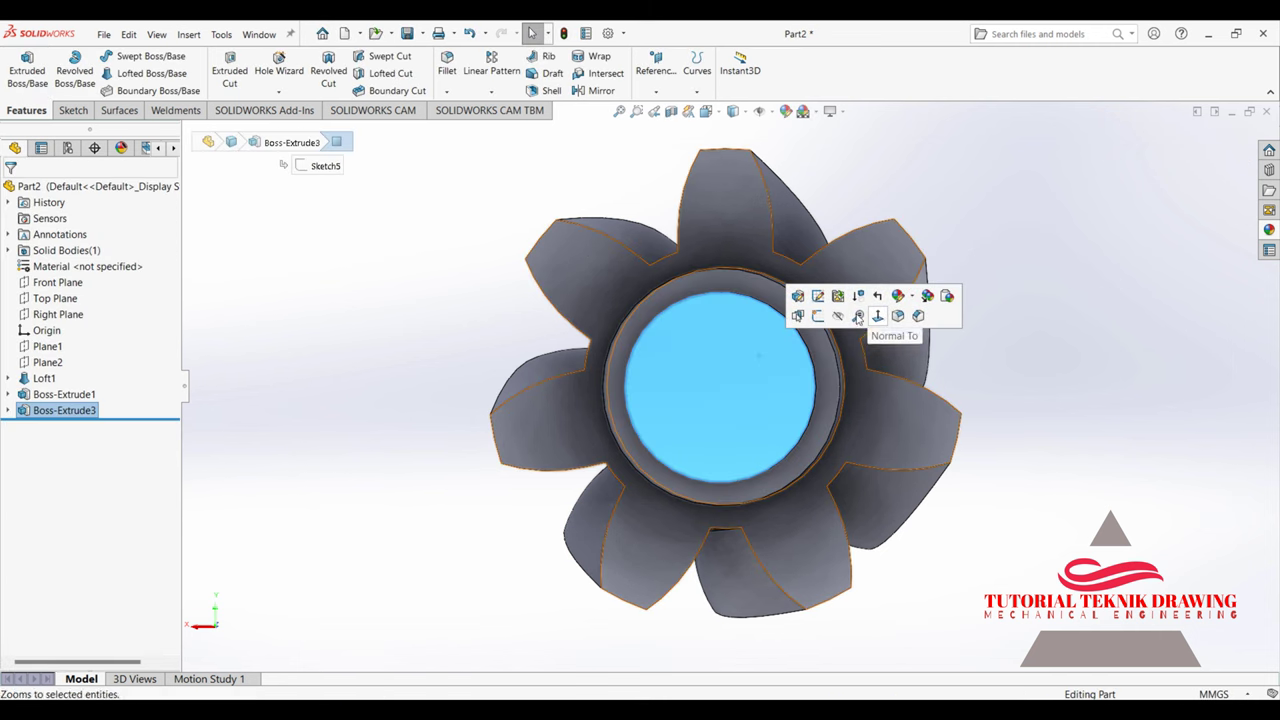
click(819, 316)
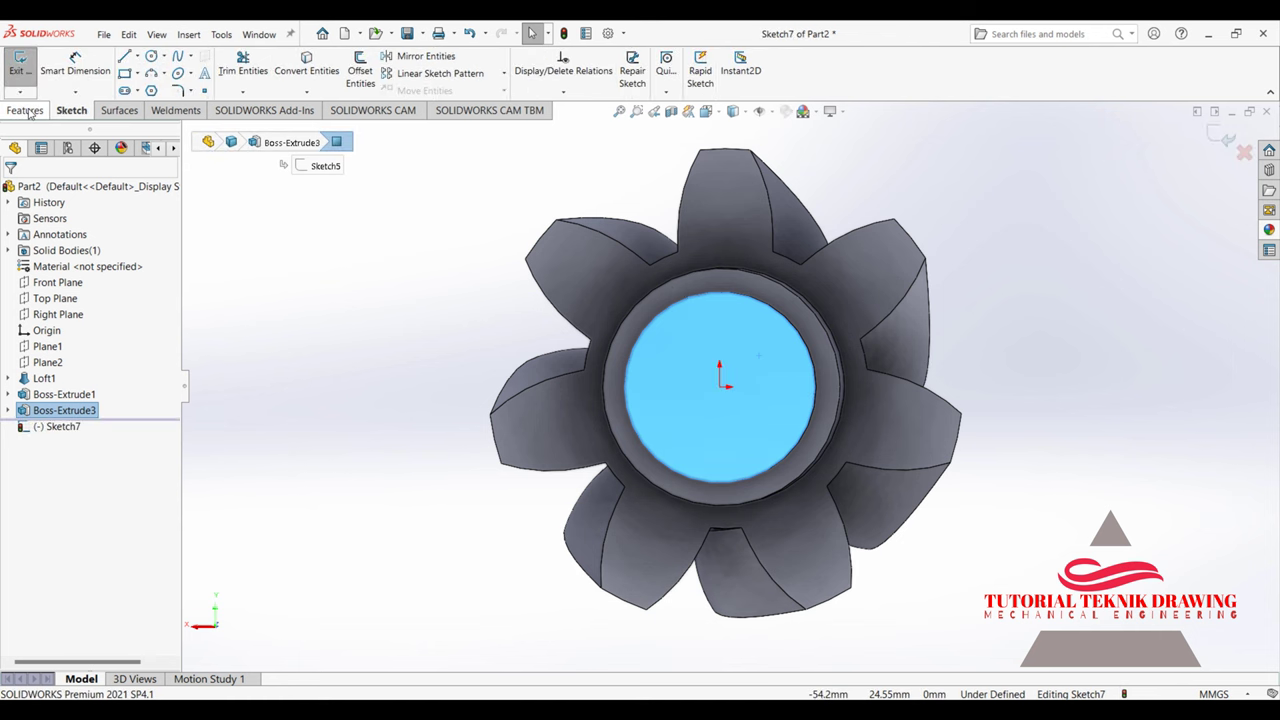
click(27, 111)
click(72, 111)
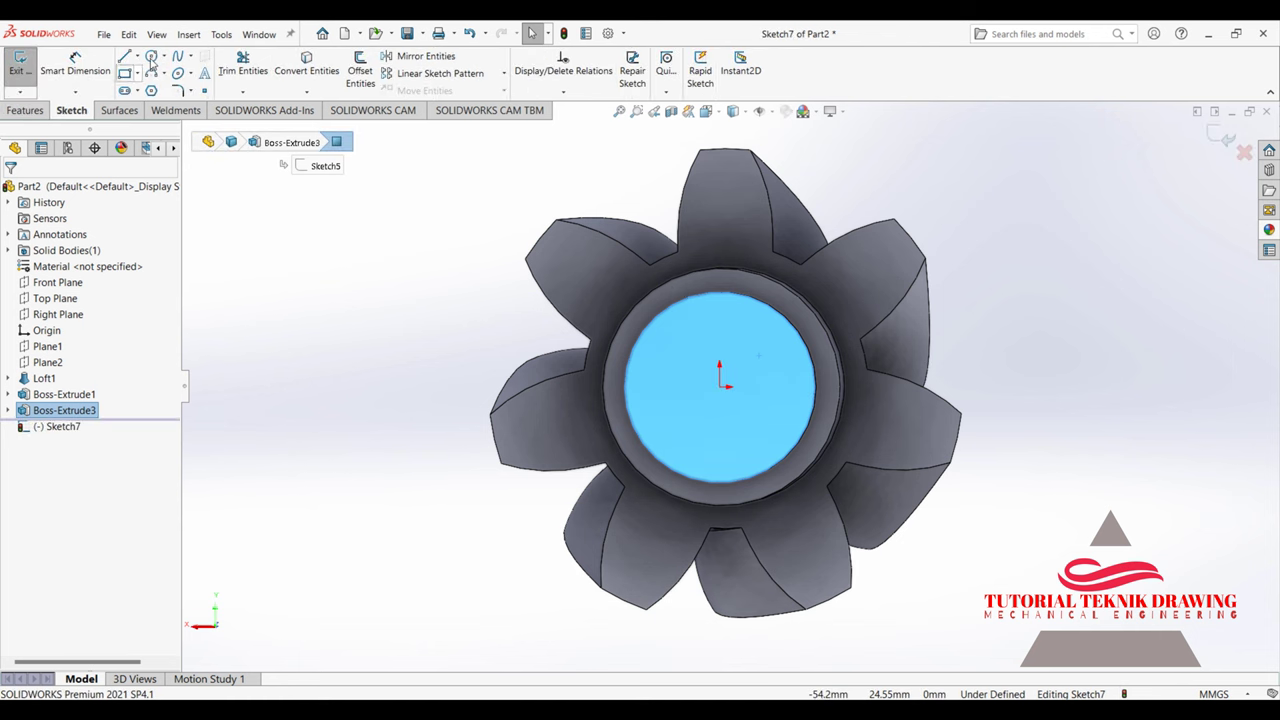
Step: Draw a circle at the origin and dimension it to Ø25 mm
click(151, 56)
click(721, 389)
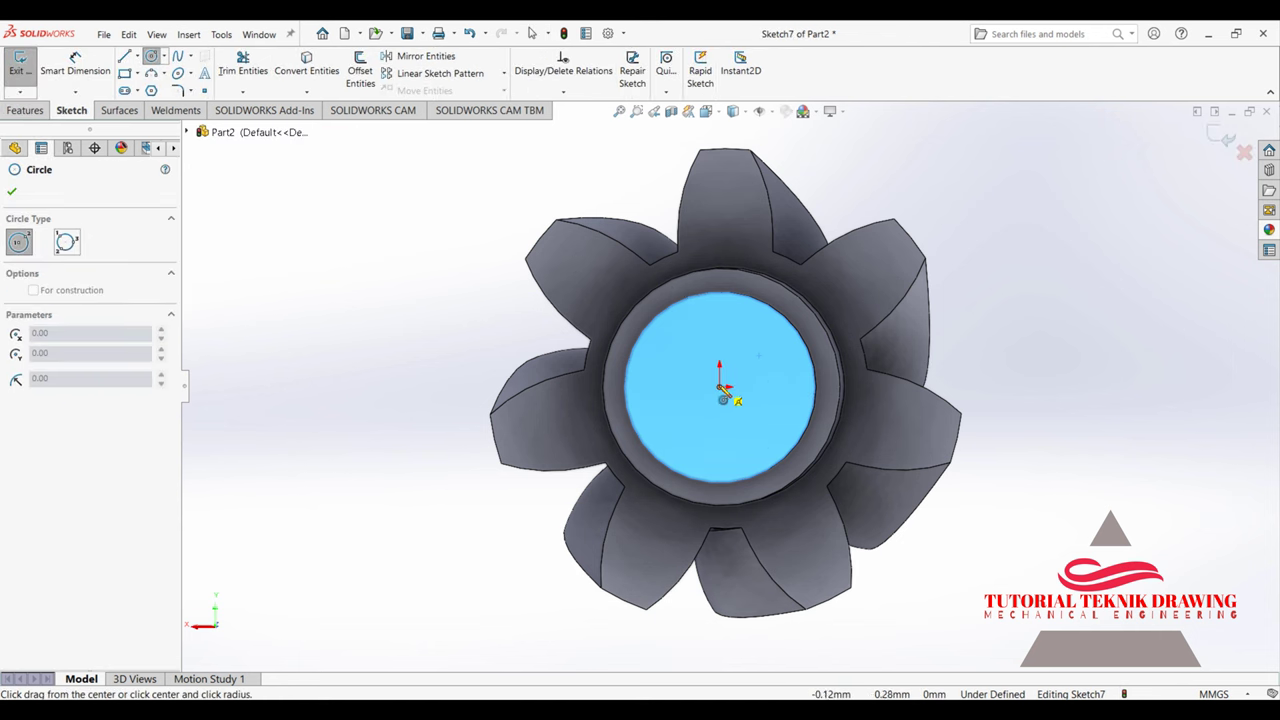
click(421, 350)
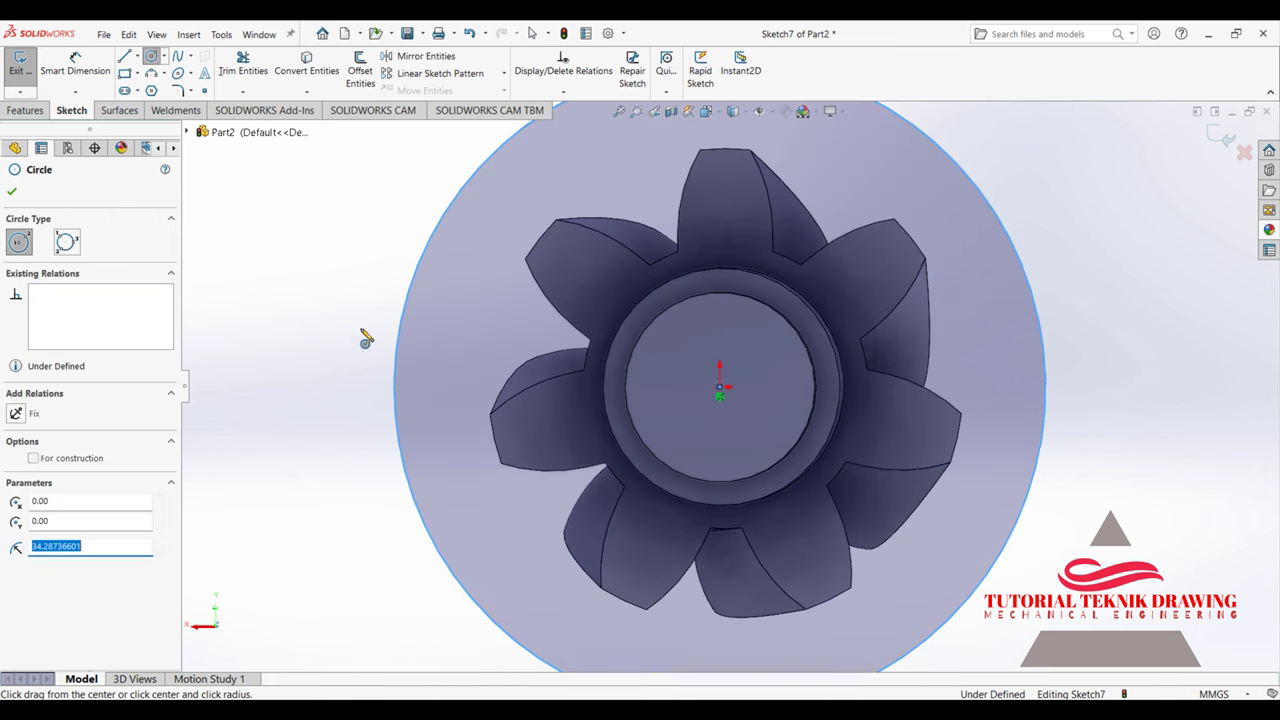
key(Escape)
click(400, 335)
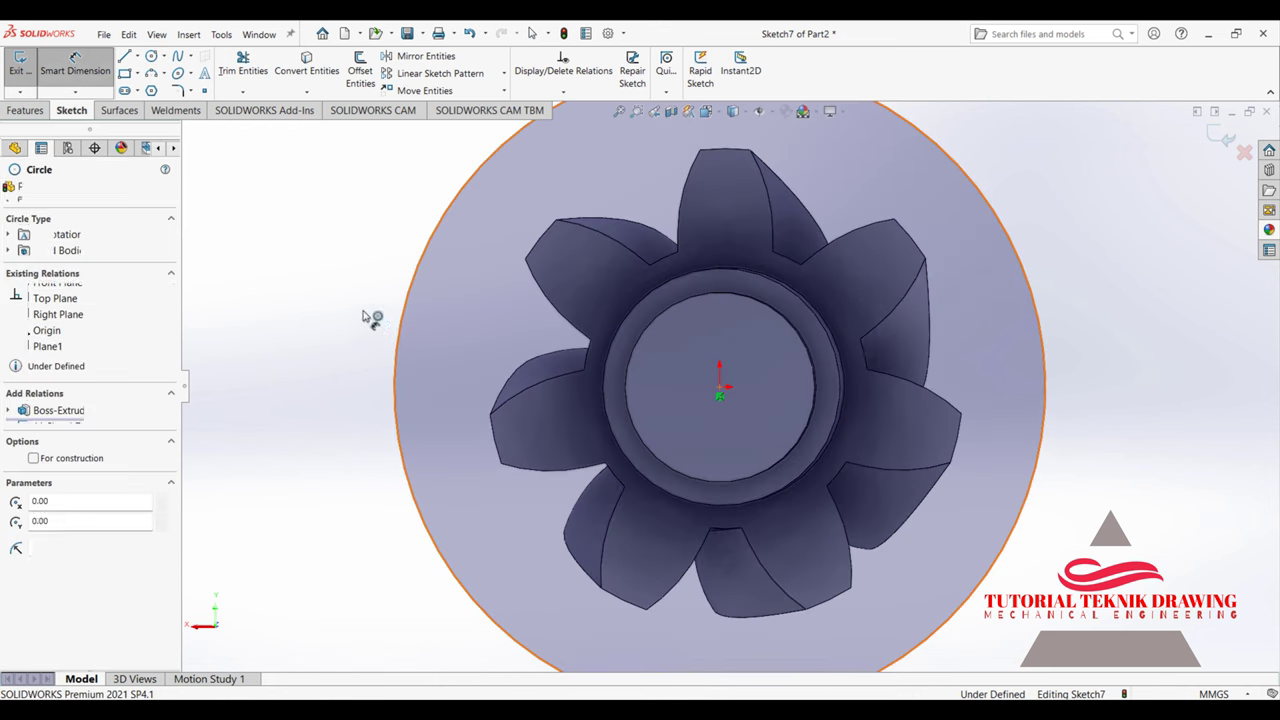
click(362, 310)
text(25)
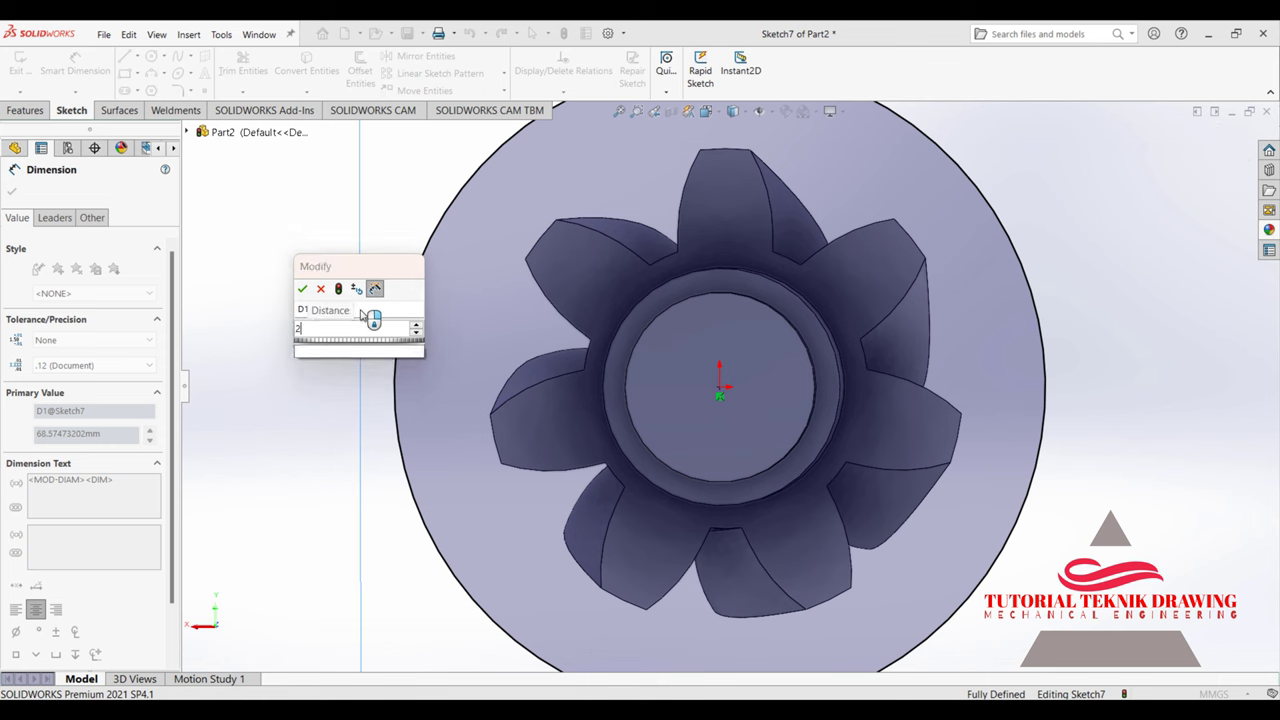
click(302, 288)
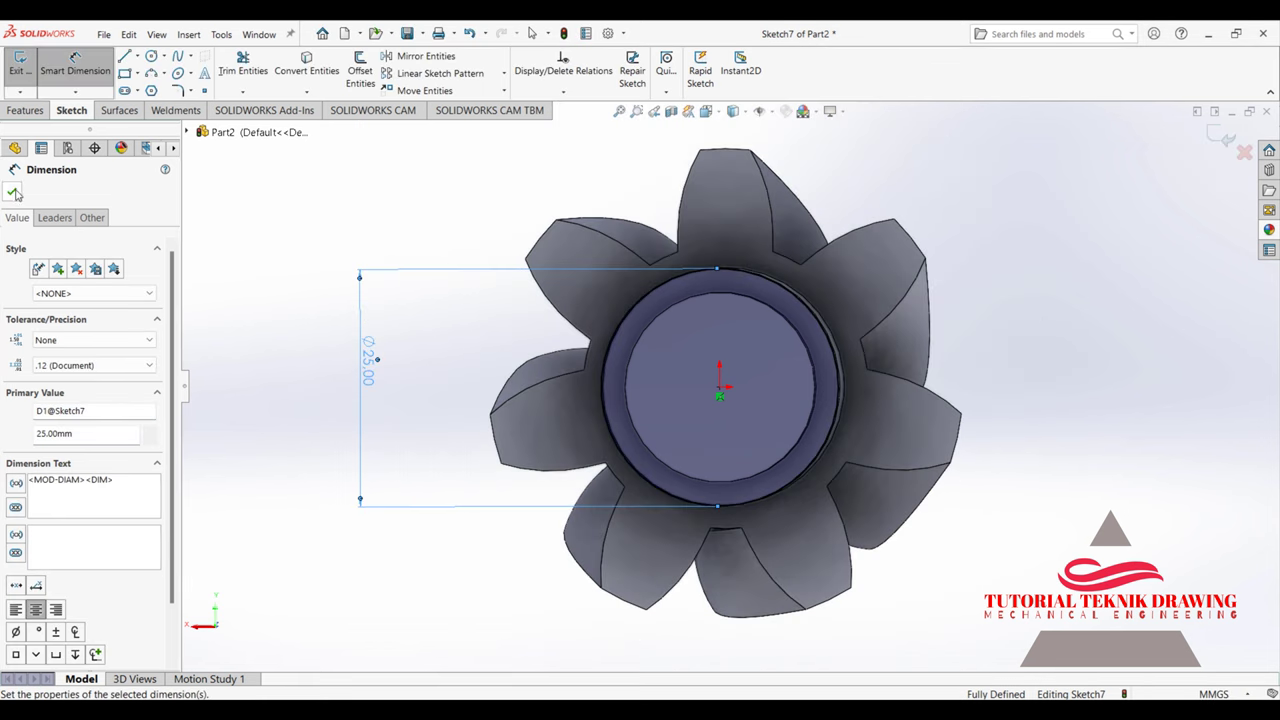
click(13, 192)
Step: Extrude the Ø25 circle 25 mm into a shaft and view its end face head-on
click(25, 110)
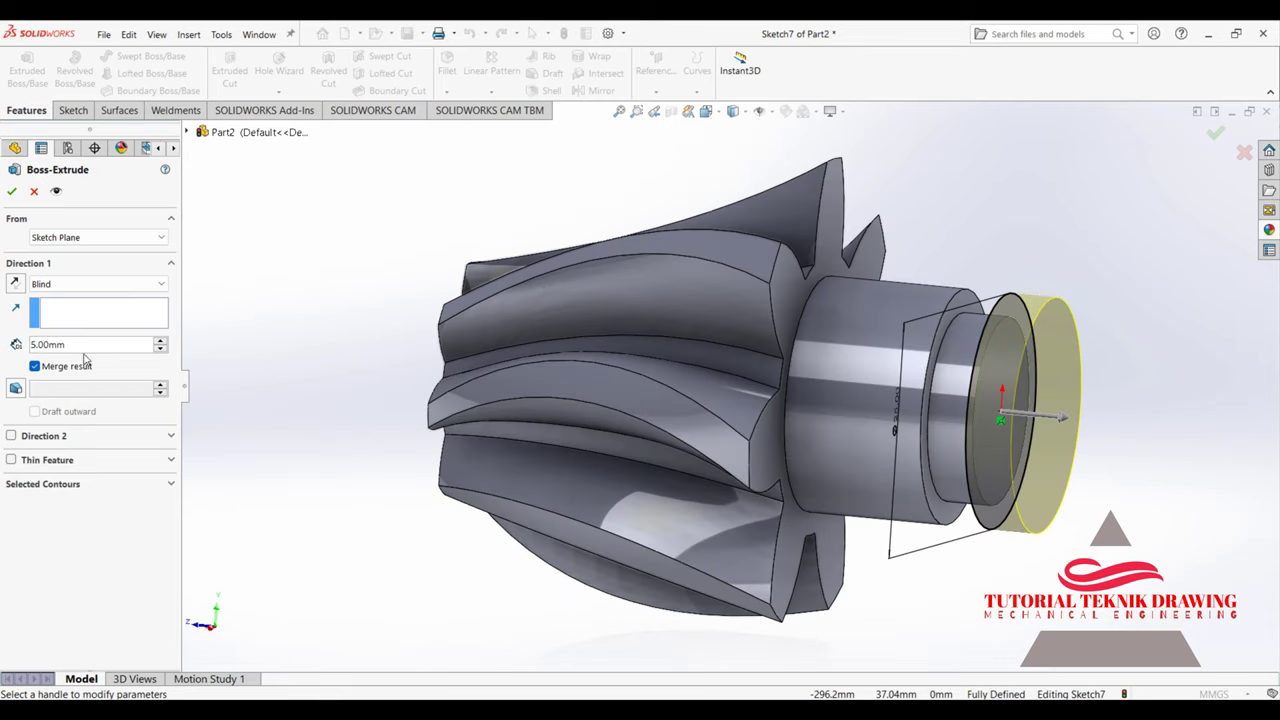
right_click(74, 358)
text(2)
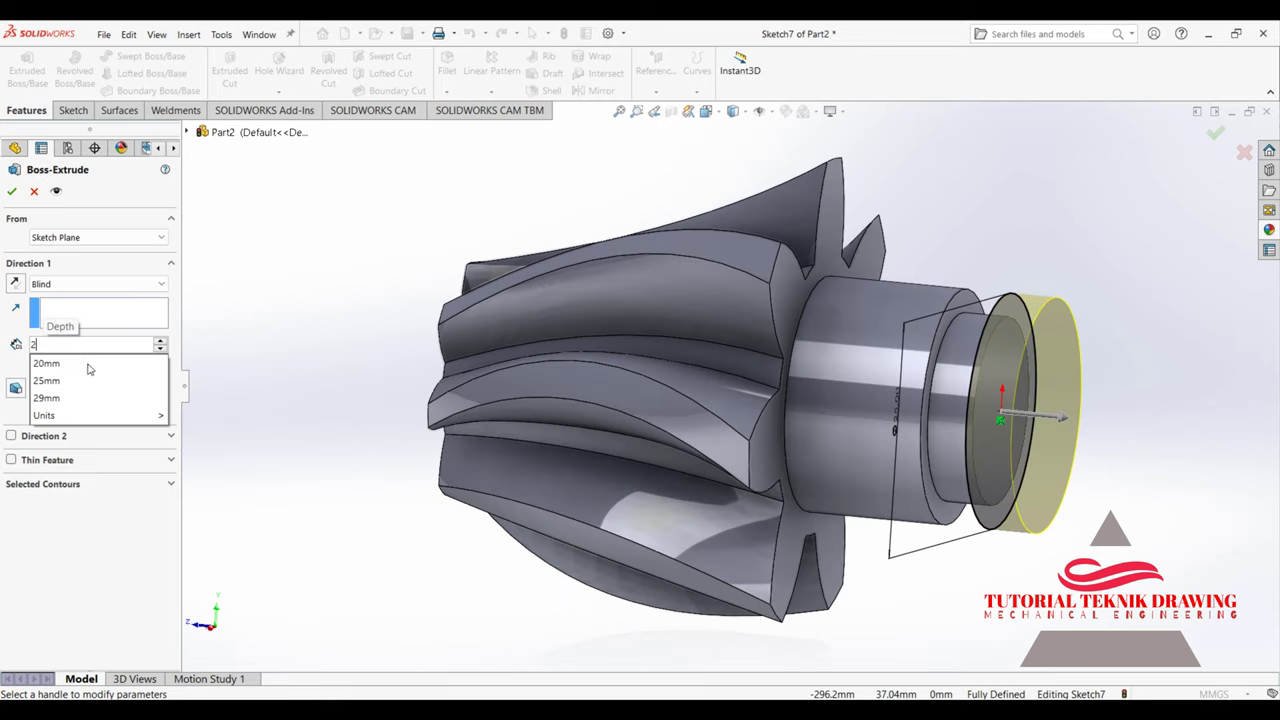
text(5)
key(Return)
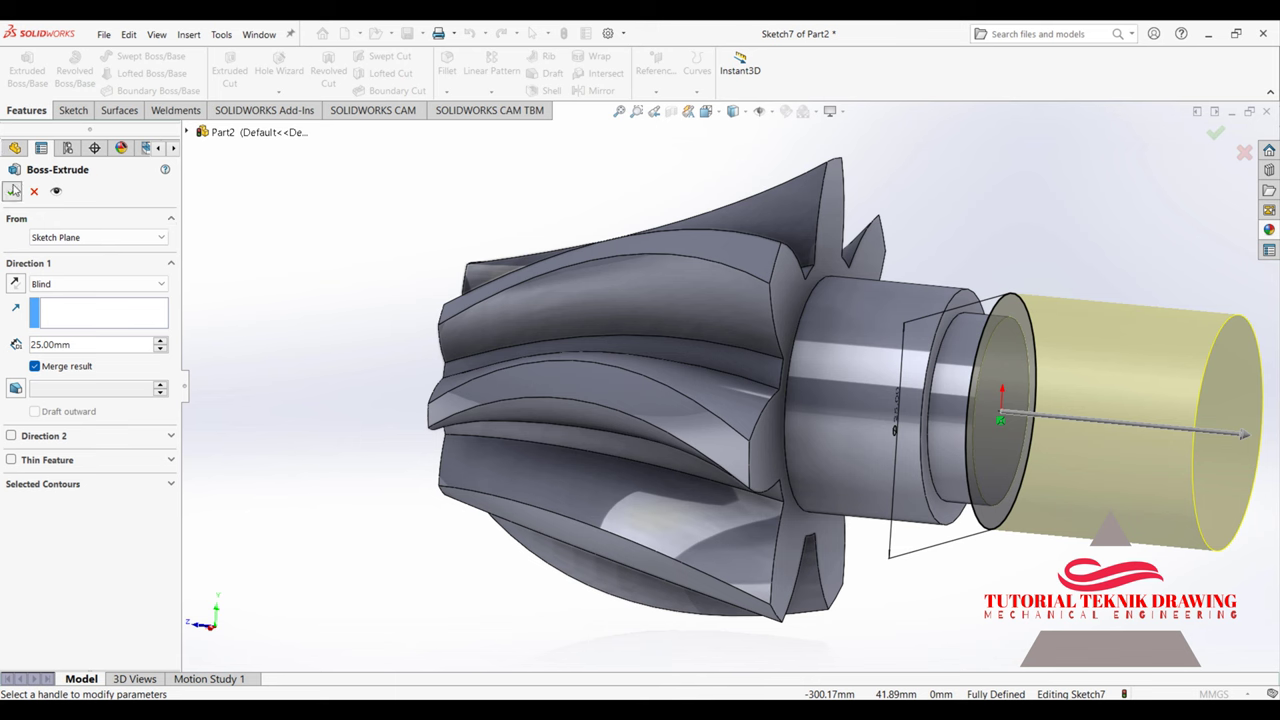
click(13, 190)
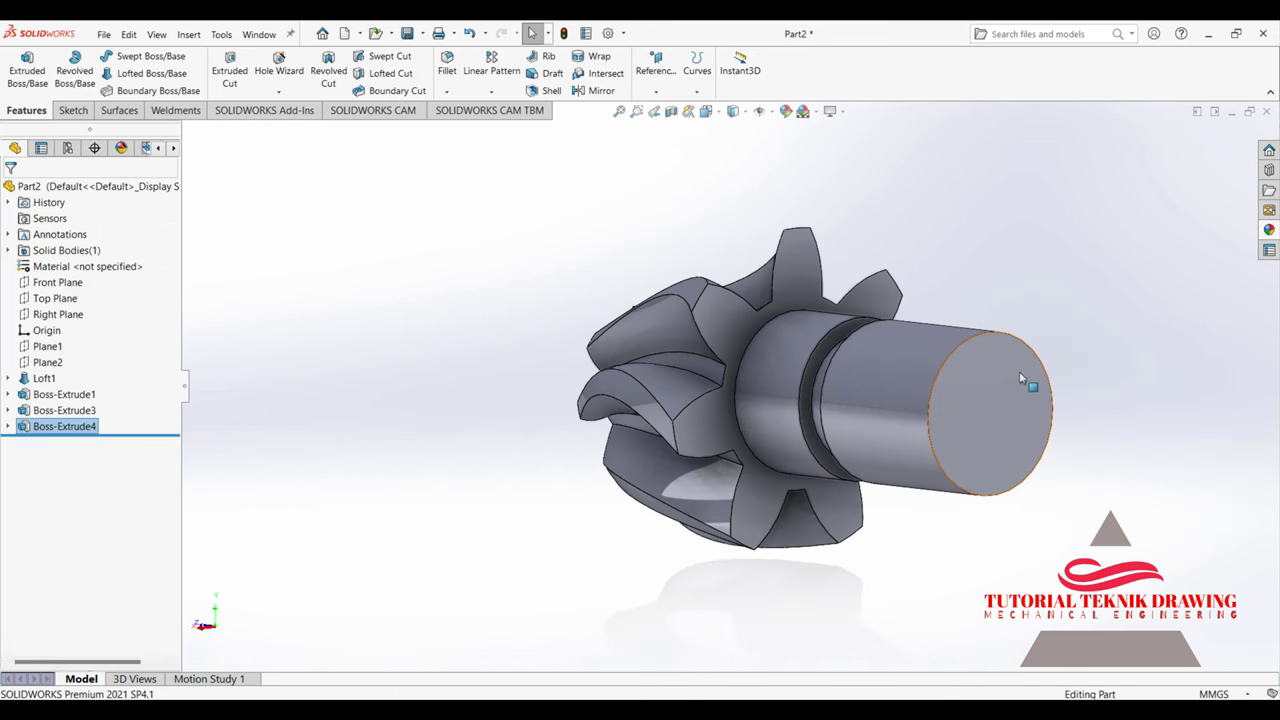
click(1019, 376)
click(1131, 343)
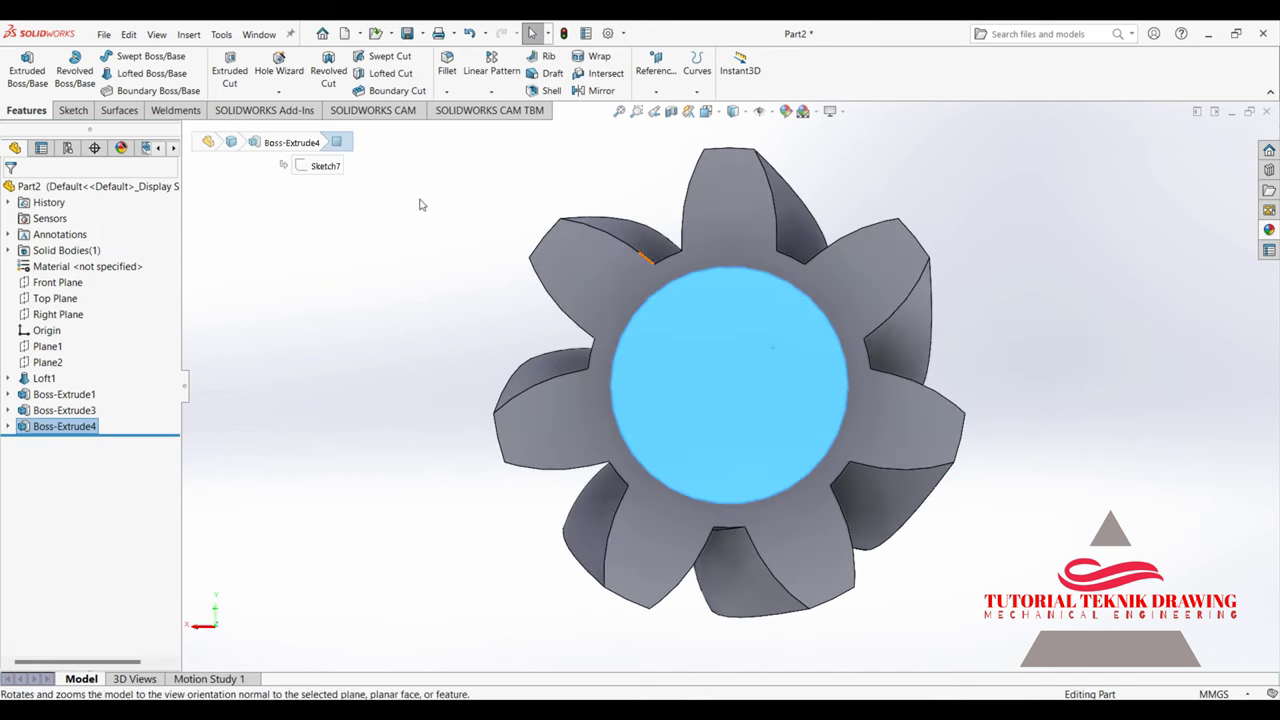
Step: Sketch a small circle at the top edge of the shaft end face and dimension it
click(73, 110)
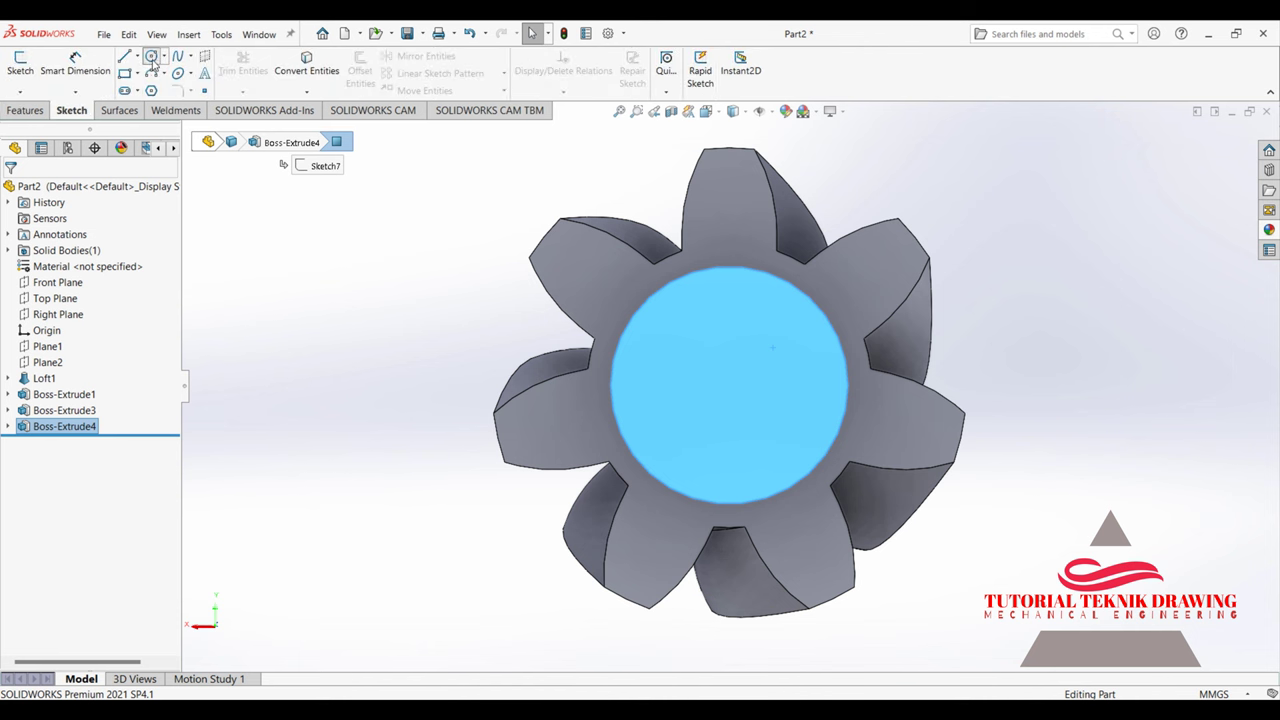
click(151, 57)
click(729, 266)
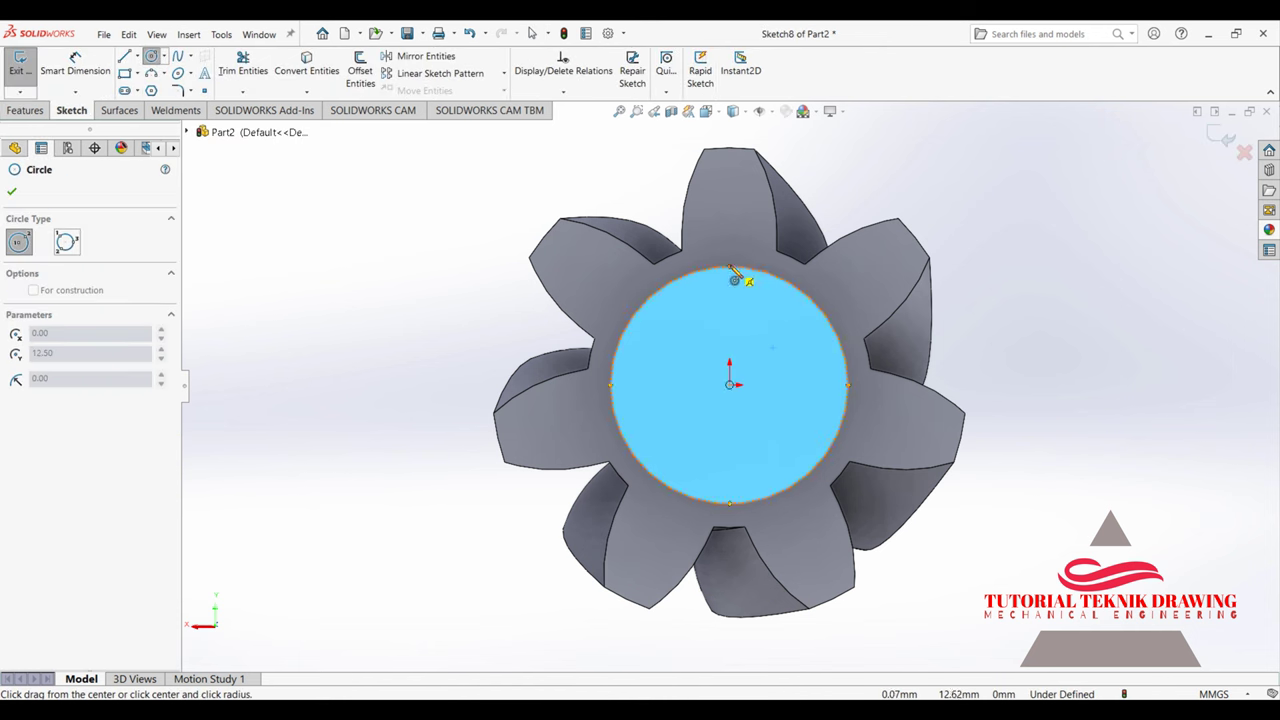
click(743, 266)
click(105, 68)
click(107, 70)
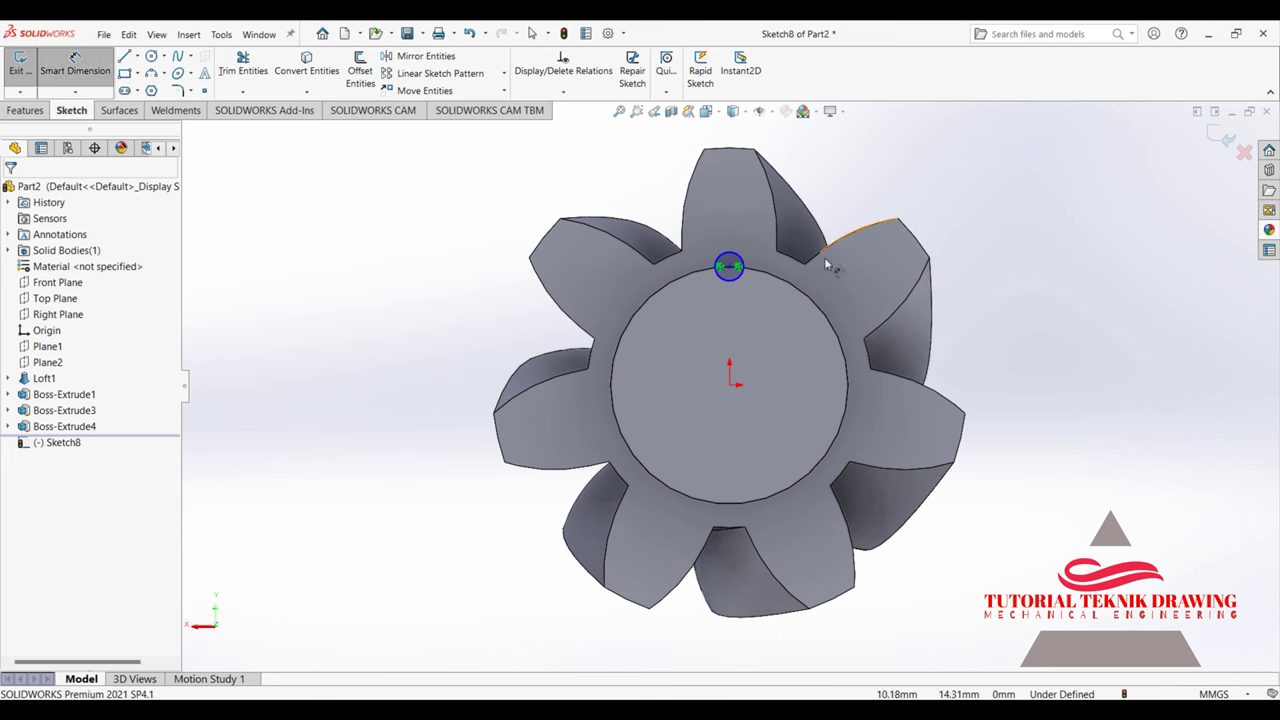
scroll(835, 268, down, 1)
click(710, 288)
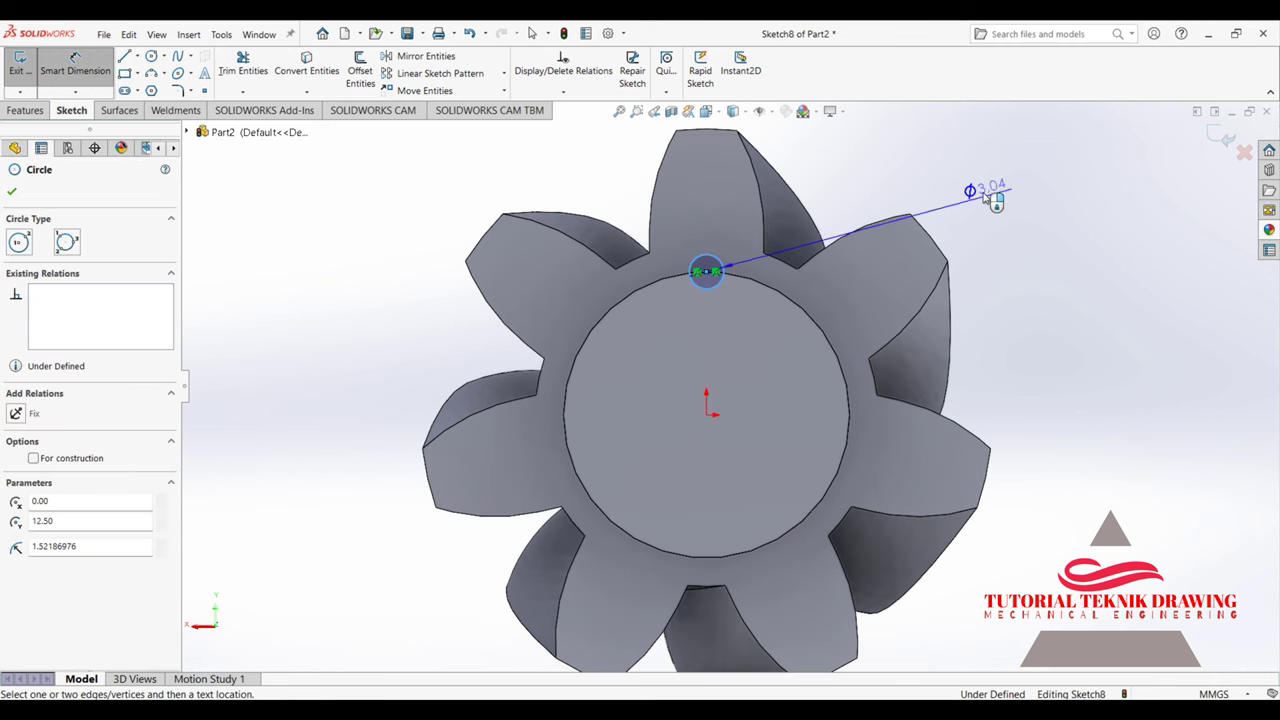
click(985, 192)
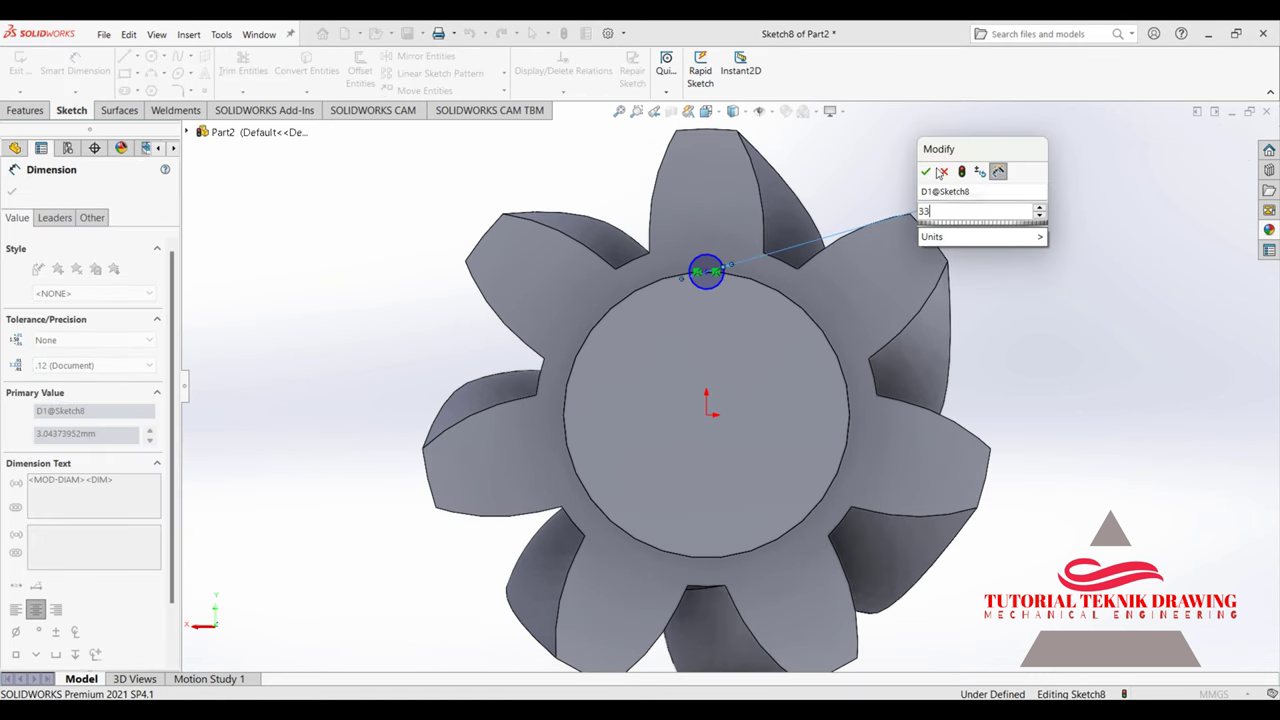
click(925, 171)
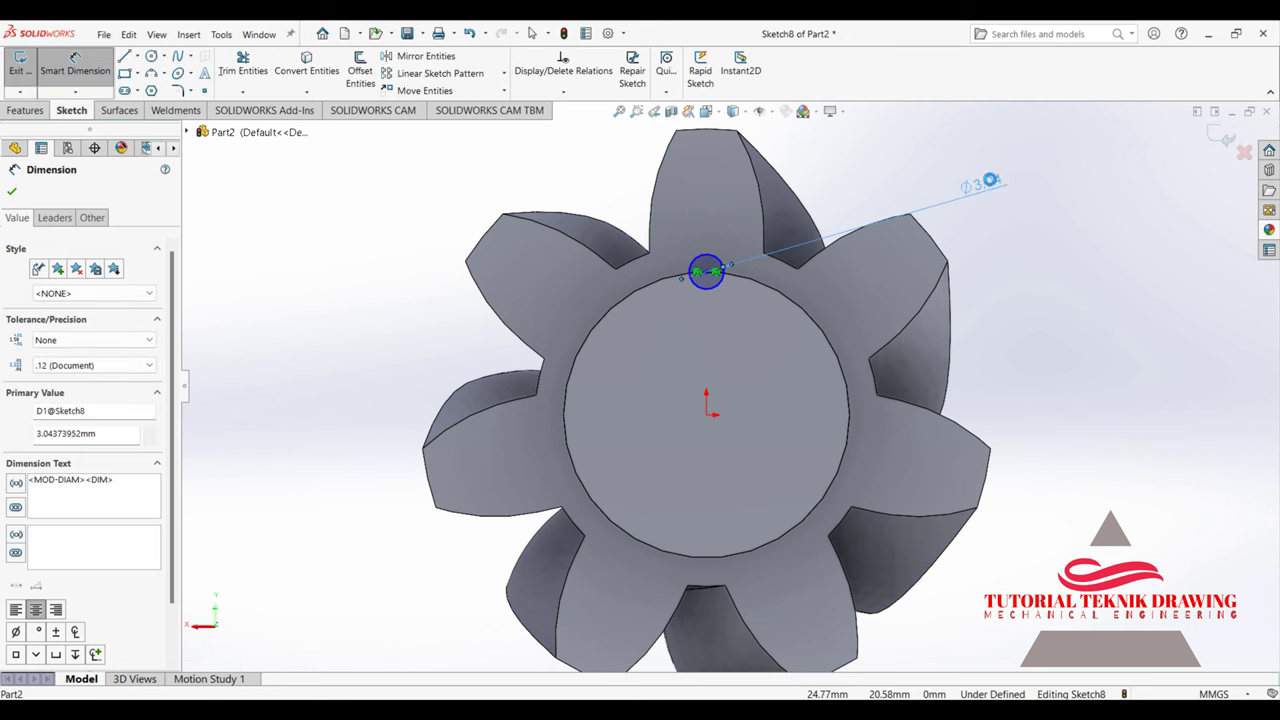
Step: Set the small circle's diameter to 3 mm
double_click(990, 180)
click(958, 199)
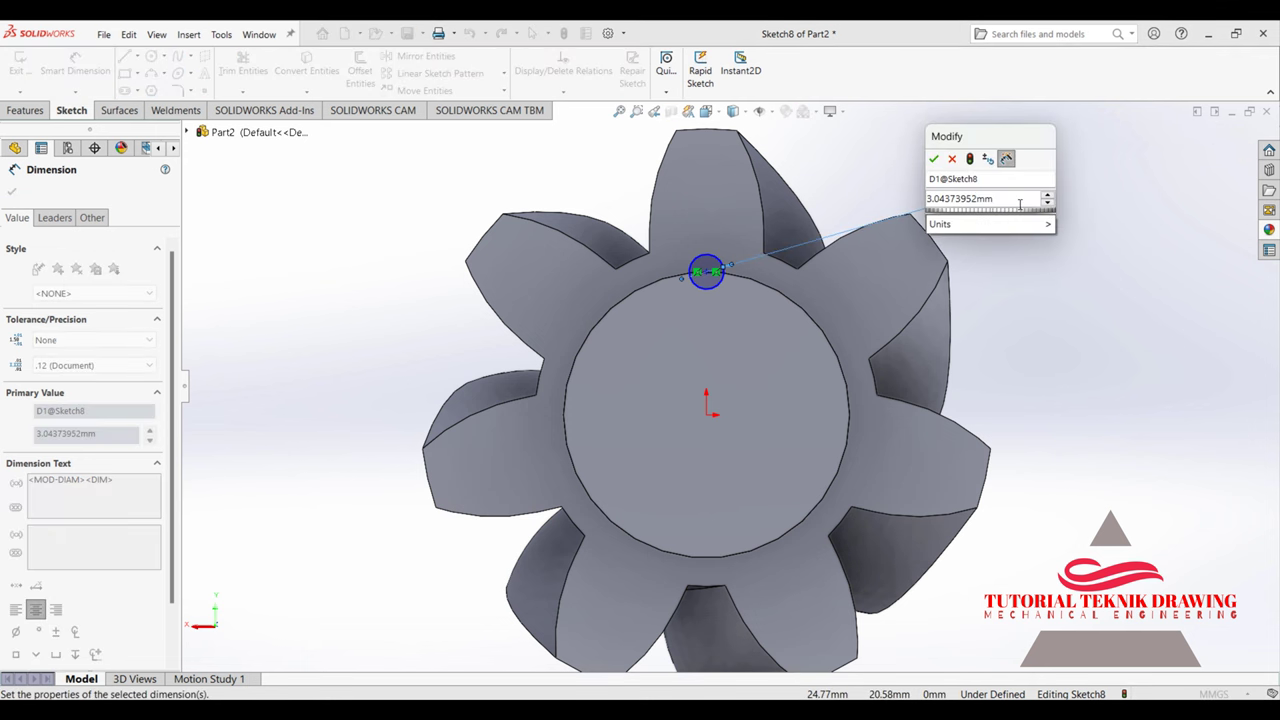
double_click(1020, 199)
text(3)
key(Return)
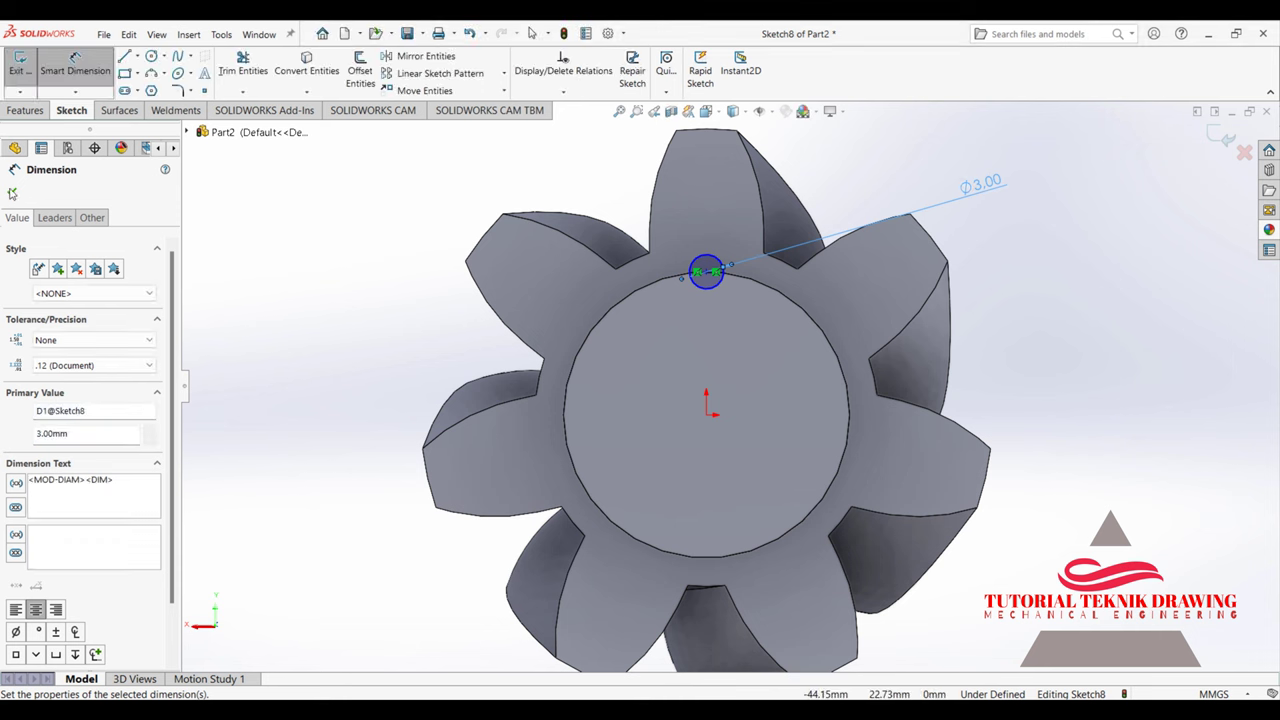
click(12, 193)
click(25, 110)
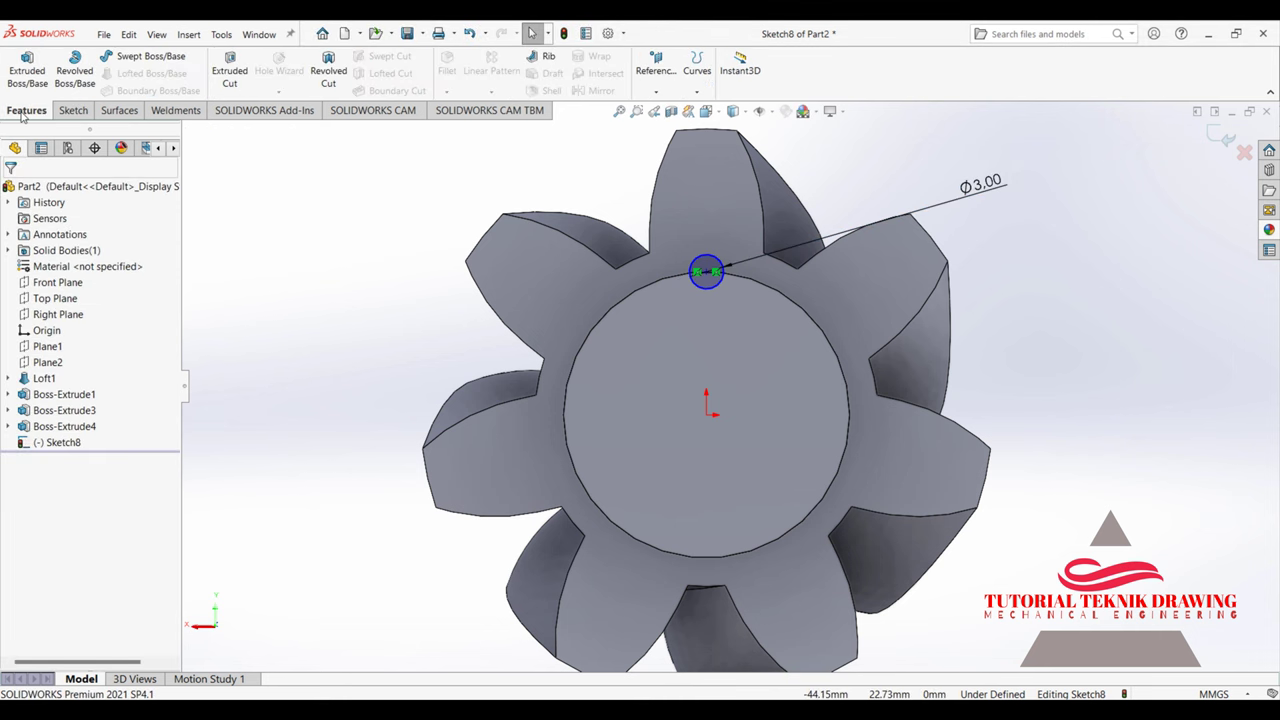
Step: Begin a circular sketch pattern of the Ø3 circle around the shaft centre
click(73, 110)
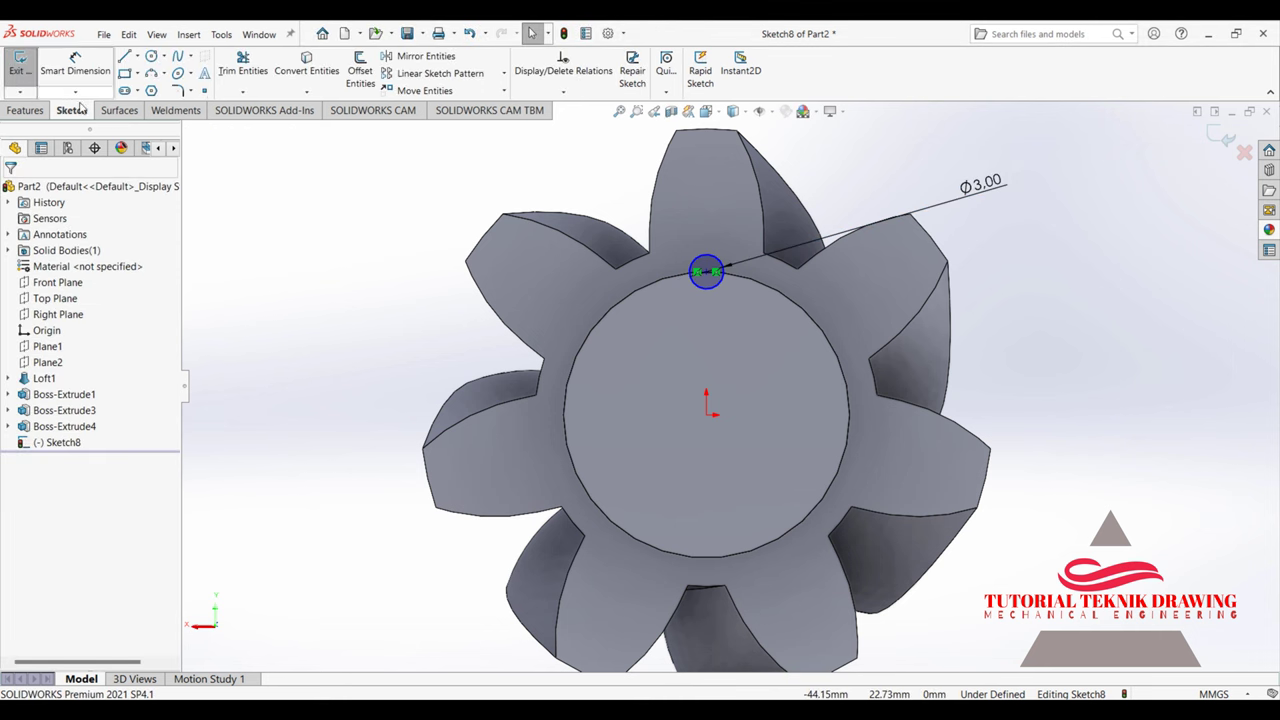
click(504, 74)
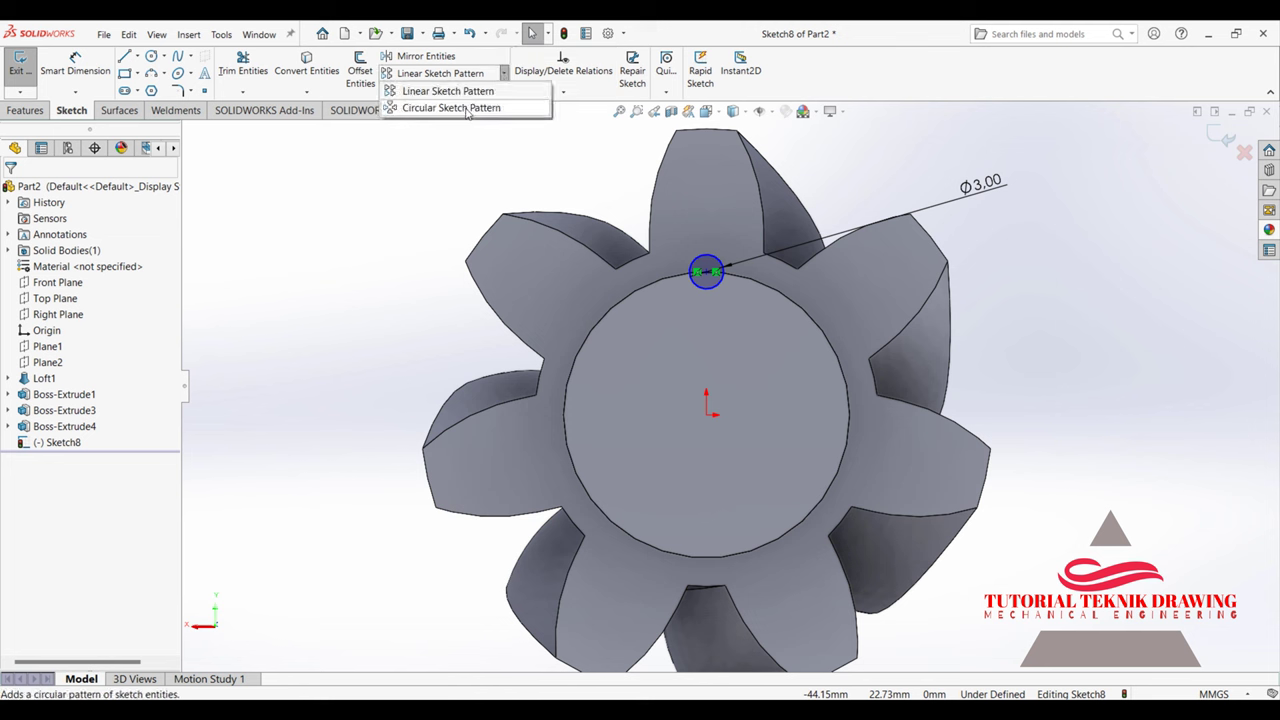
click(440, 108)
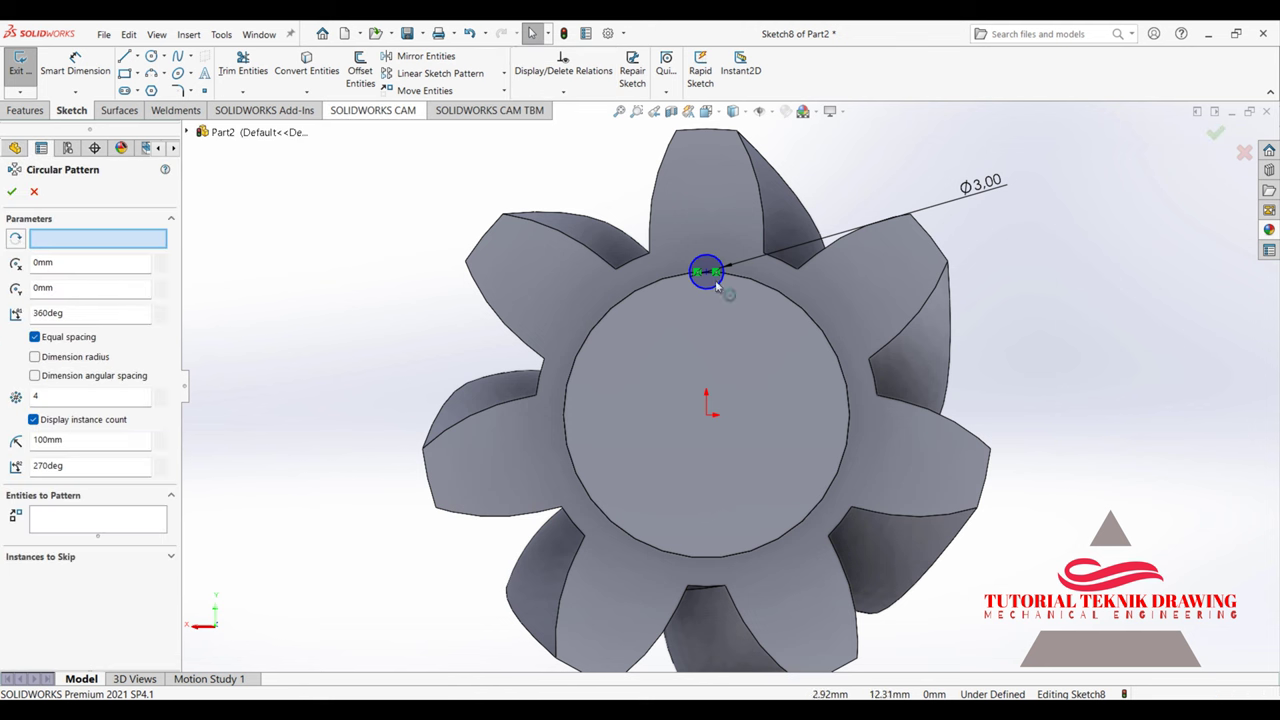
click(706, 272)
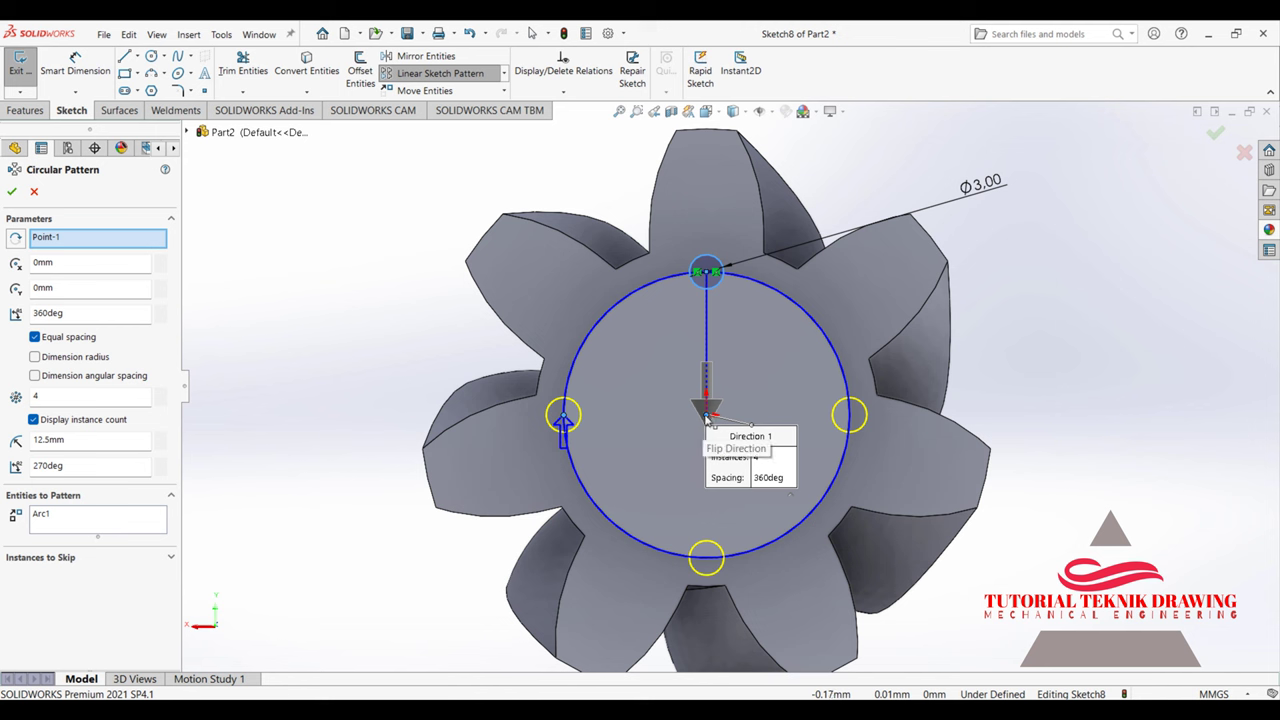
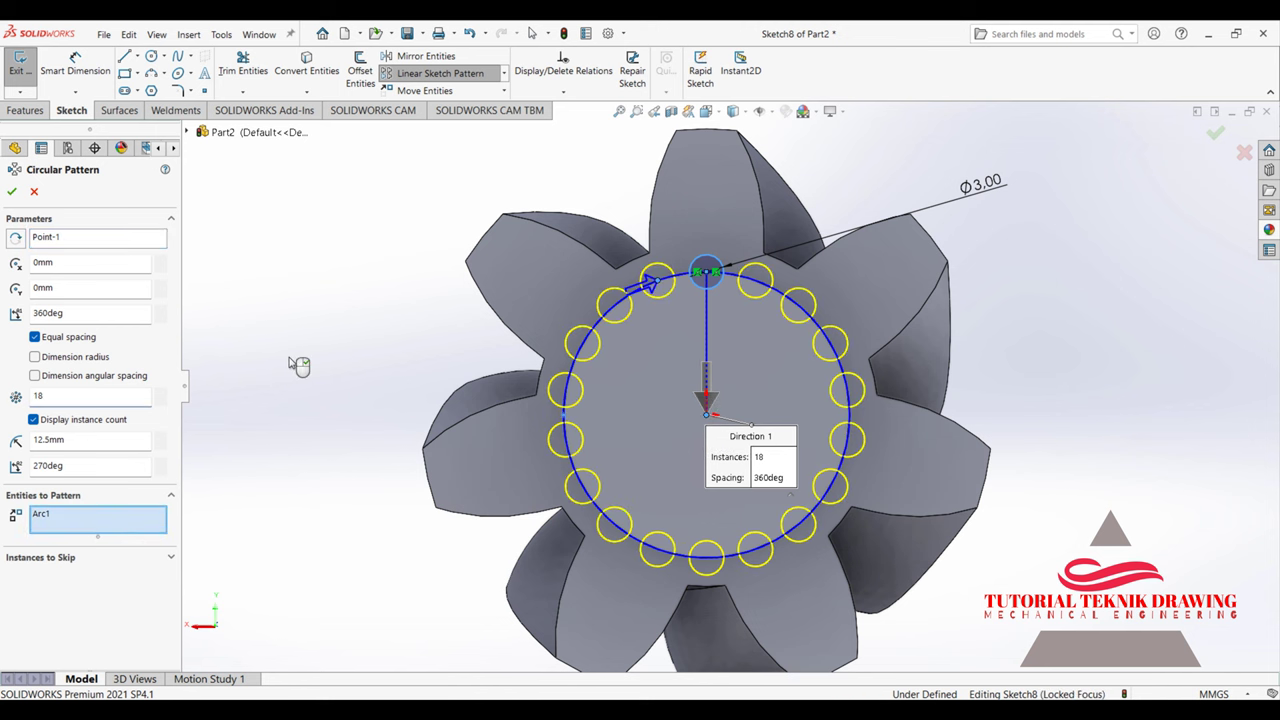
Step: Accept the 18-circle pattern and extrude-cut the circles into the shaft as spline grooves
click(11, 193)
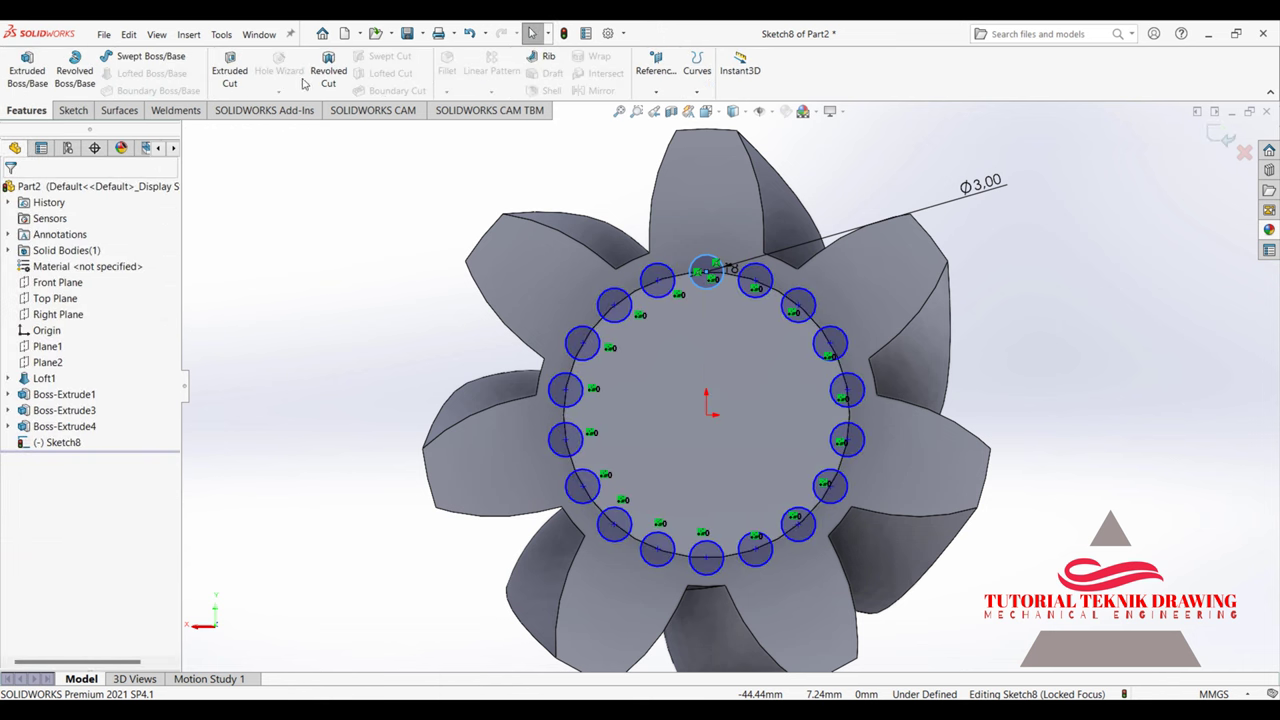
click(229, 63)
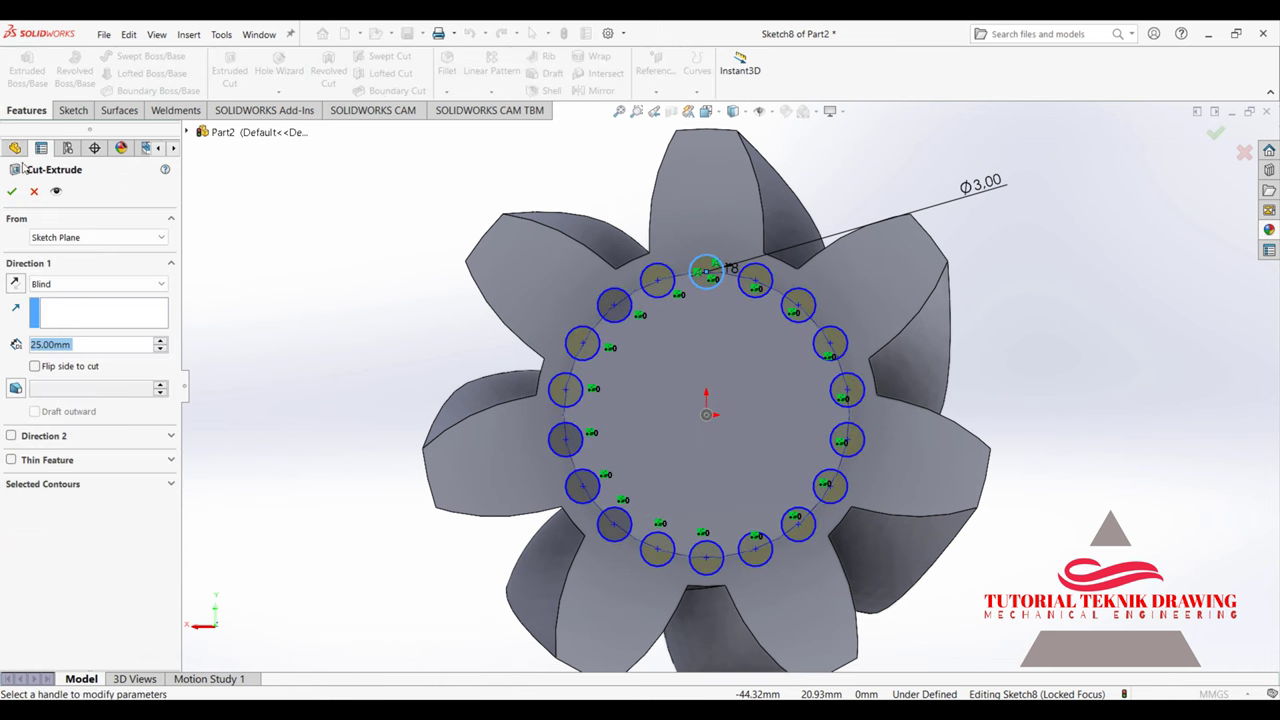
click(11, 192)
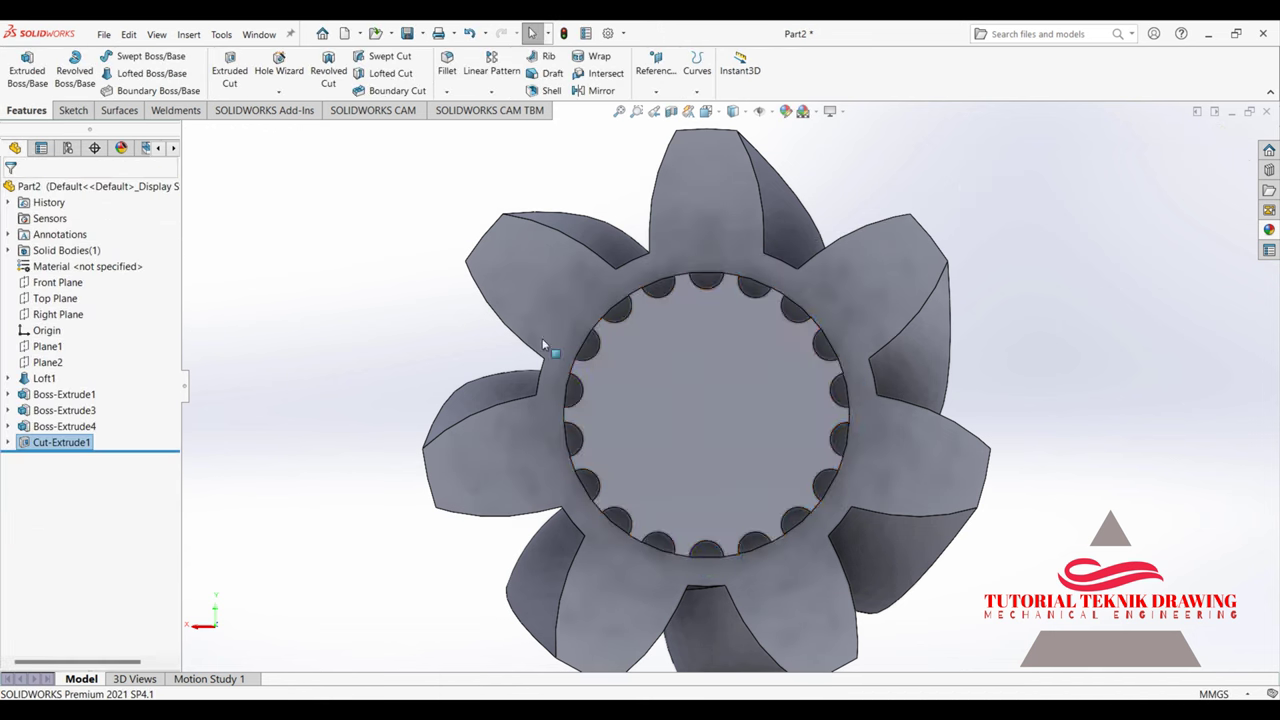
Step: Select the shaft's splined end face, viewing it normal-to and orbiting to see it
click(689, 383)
click(808, 344)
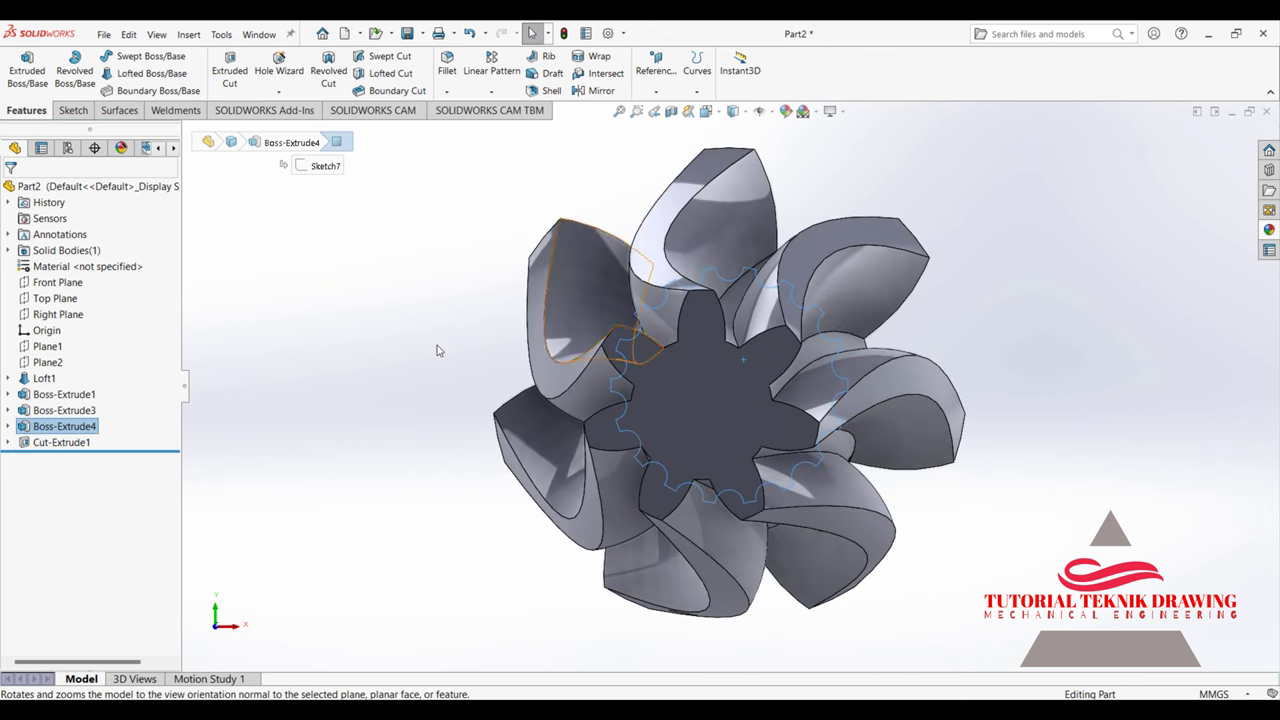
middle_drag(390, 340, 700, 376)
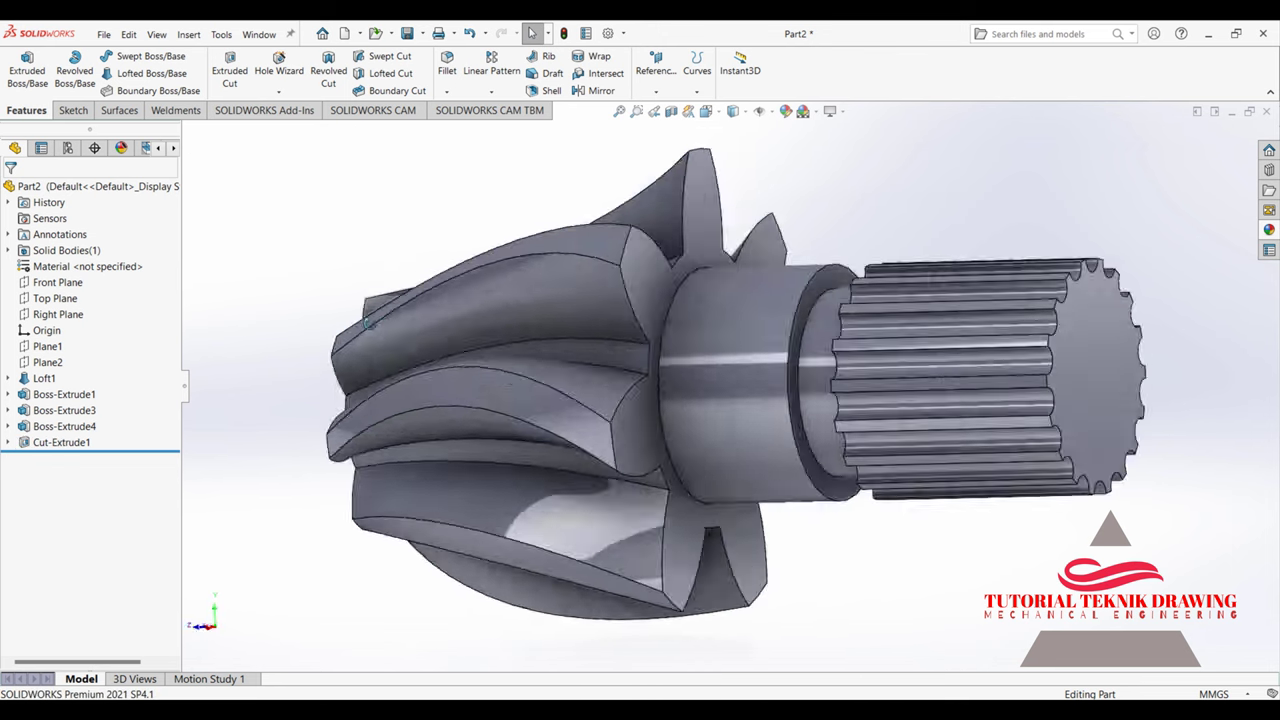
click(700, 376)
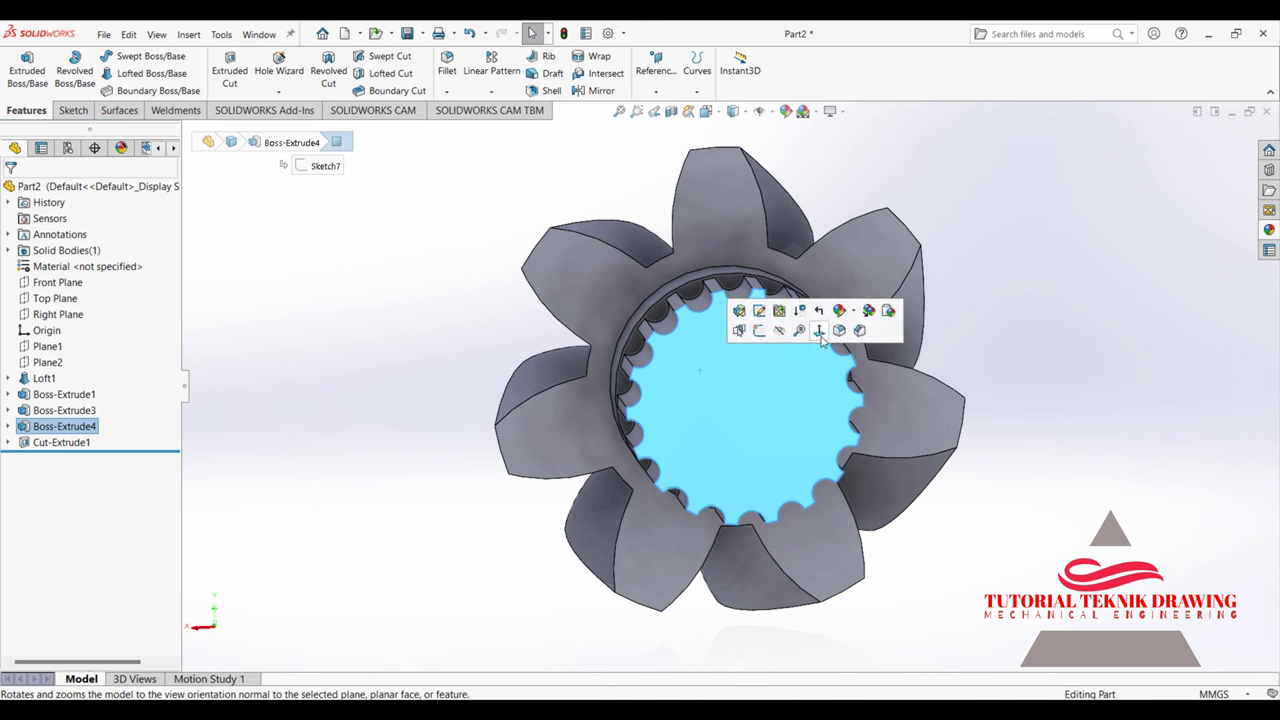
Step: Sketch a circle at the origin on the splined end face, dimensioned to Ø20 mm
click(764, 333)
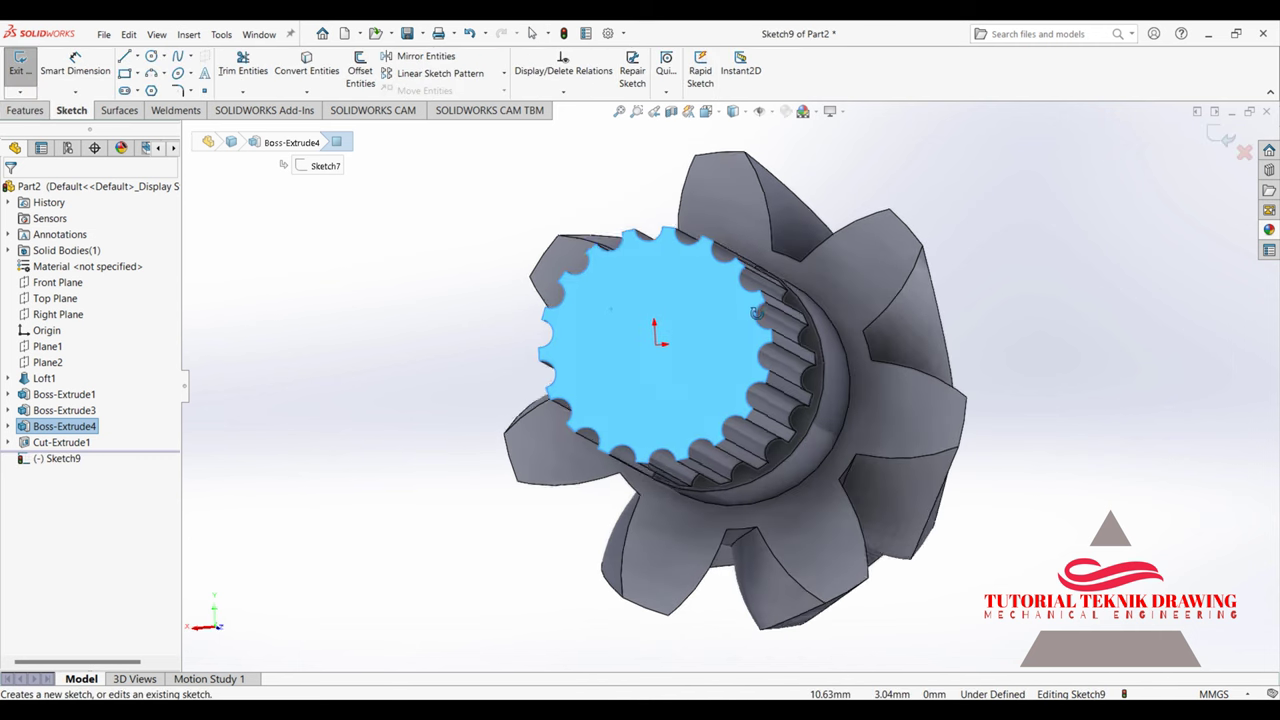
click(153, 58)
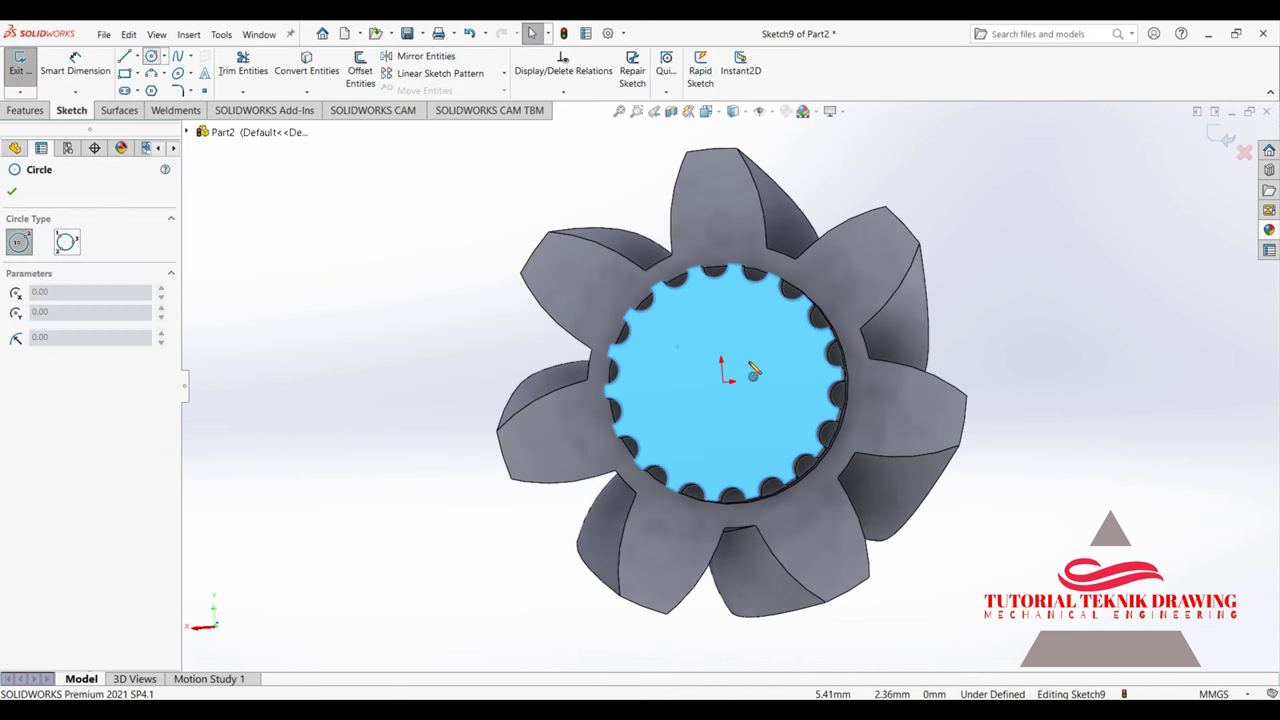
click(728, 384)
click(663, 386)
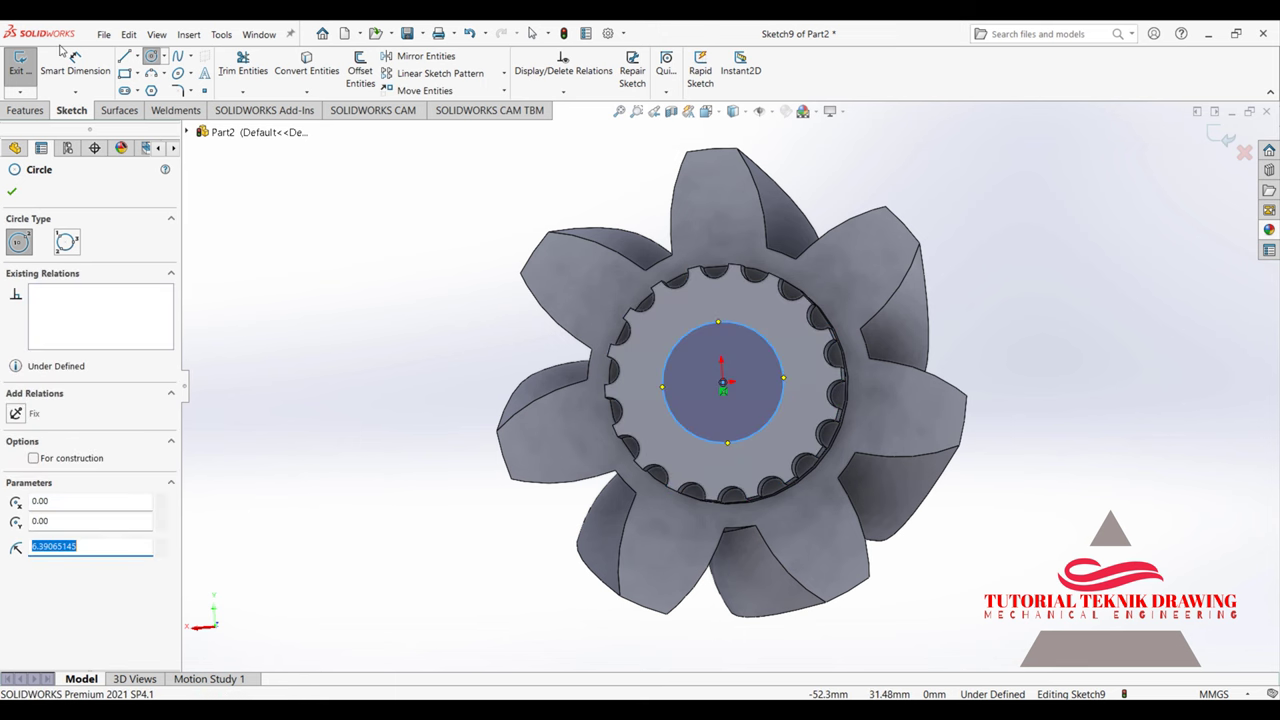
click(76, 73)
click(783, 362)
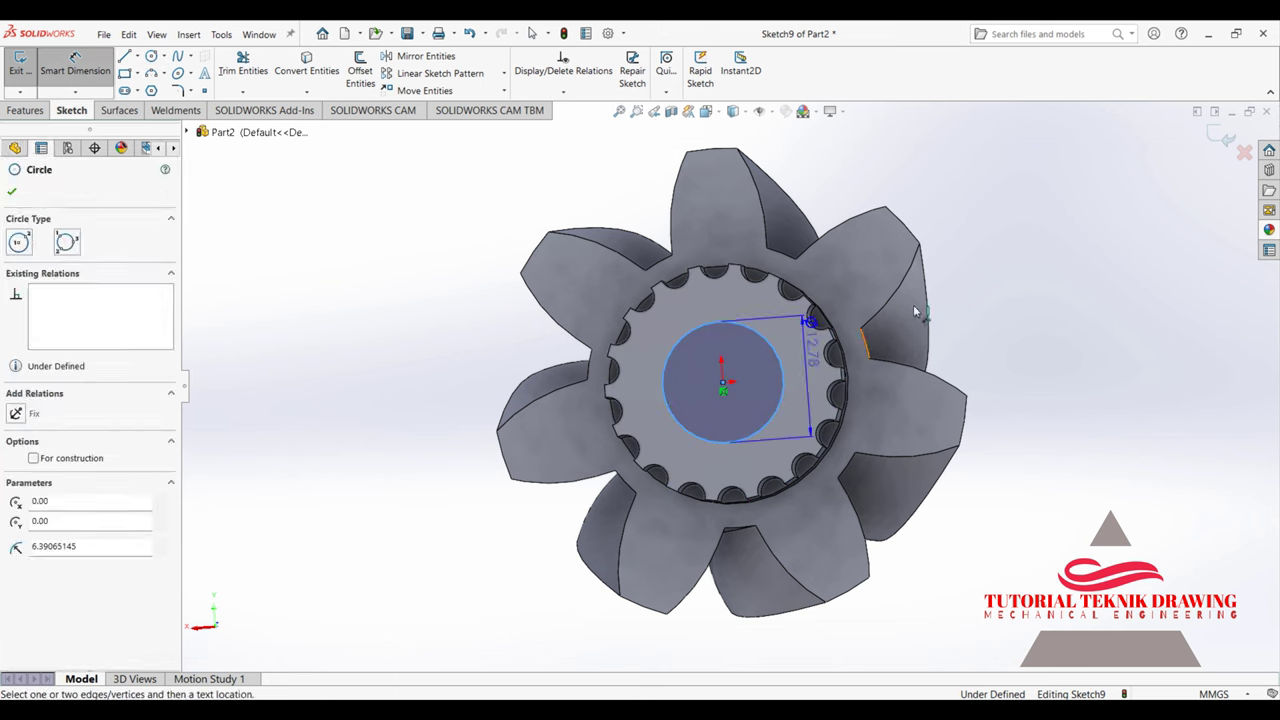
click(1013, 283)
text(20)
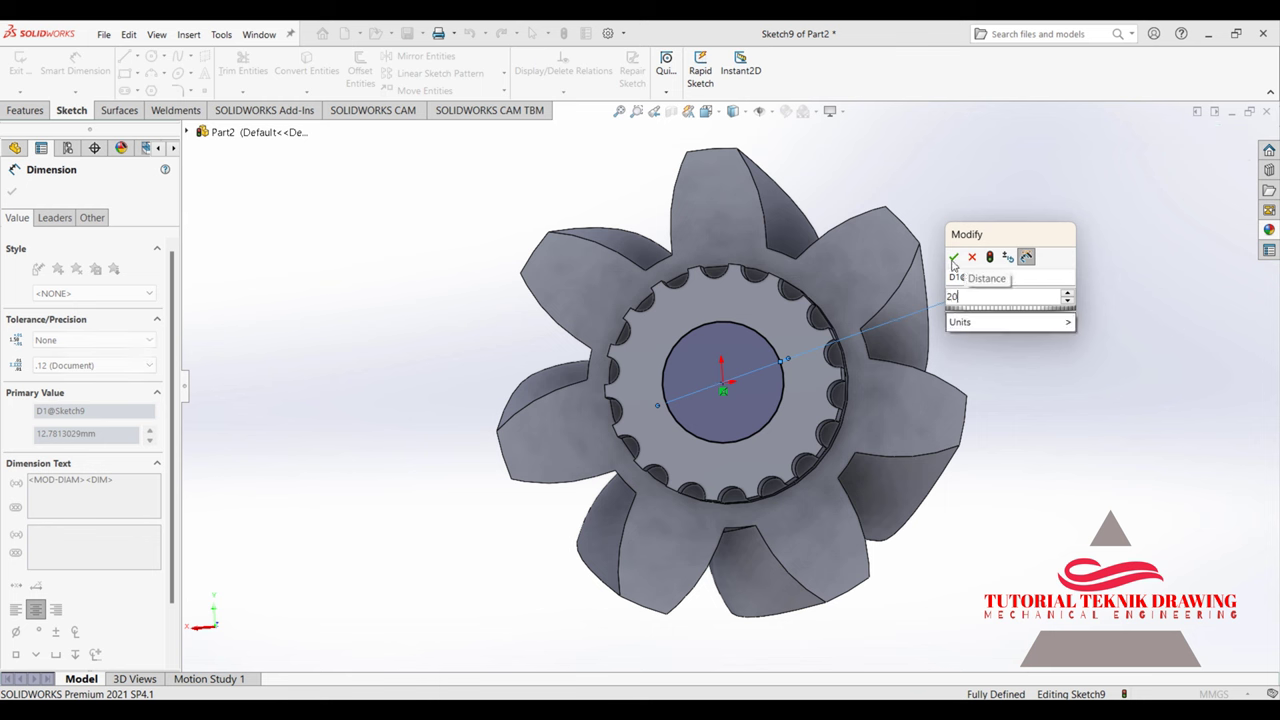
click(953, 259)
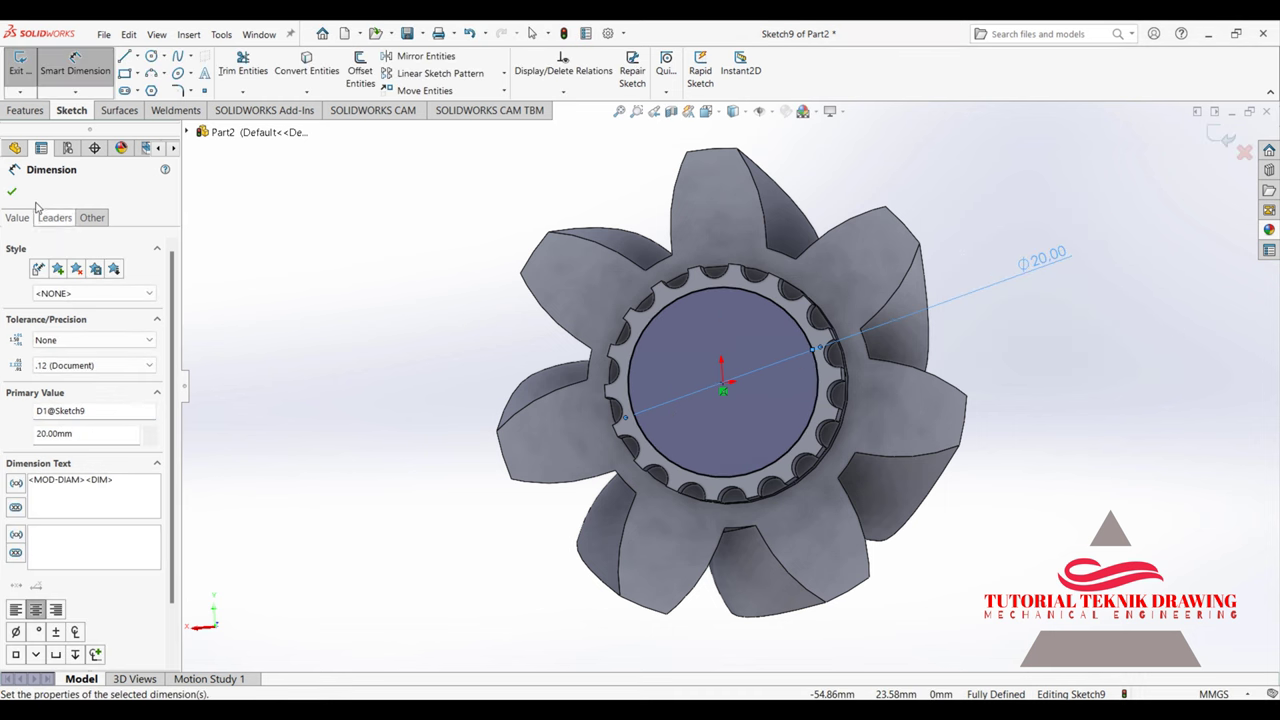
click(12, 191)
Step: Extrude the Ø20 circle 20 mm out from the shaft end as a boss
click(25, 110)
click(27, 70)
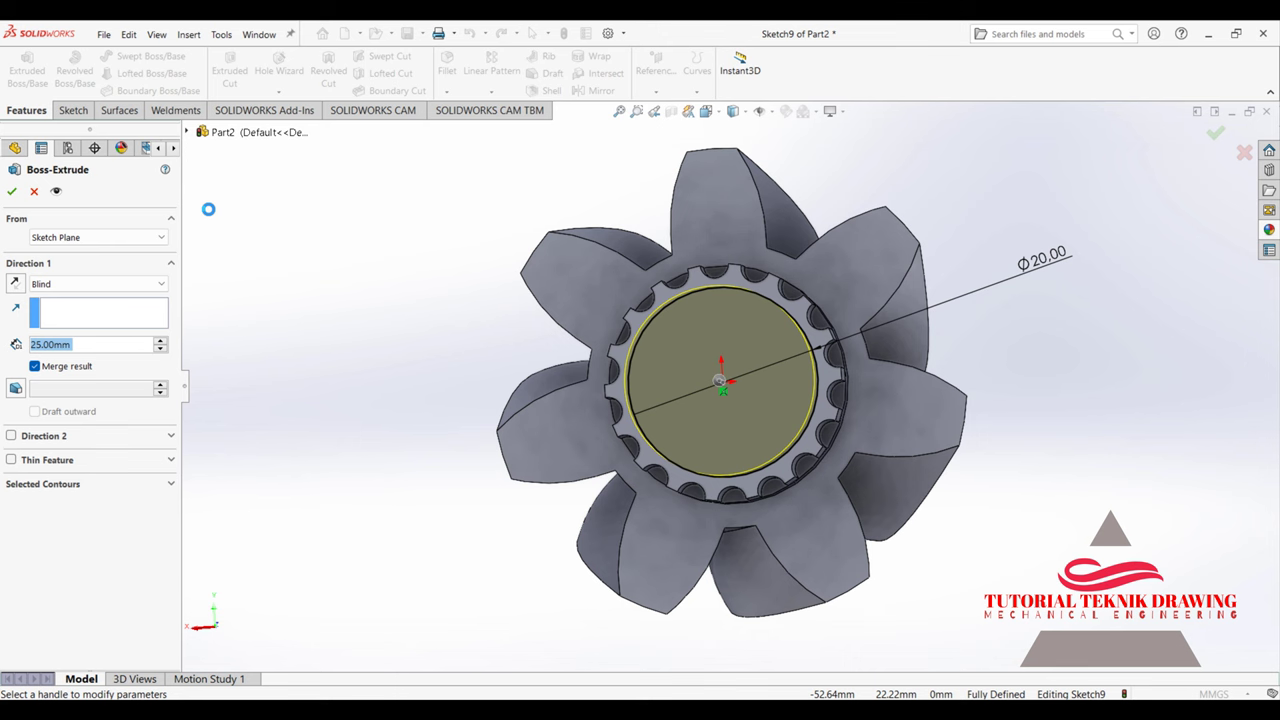
text(15)
key(Return)
middle_drag(360, 209, 432, 272)
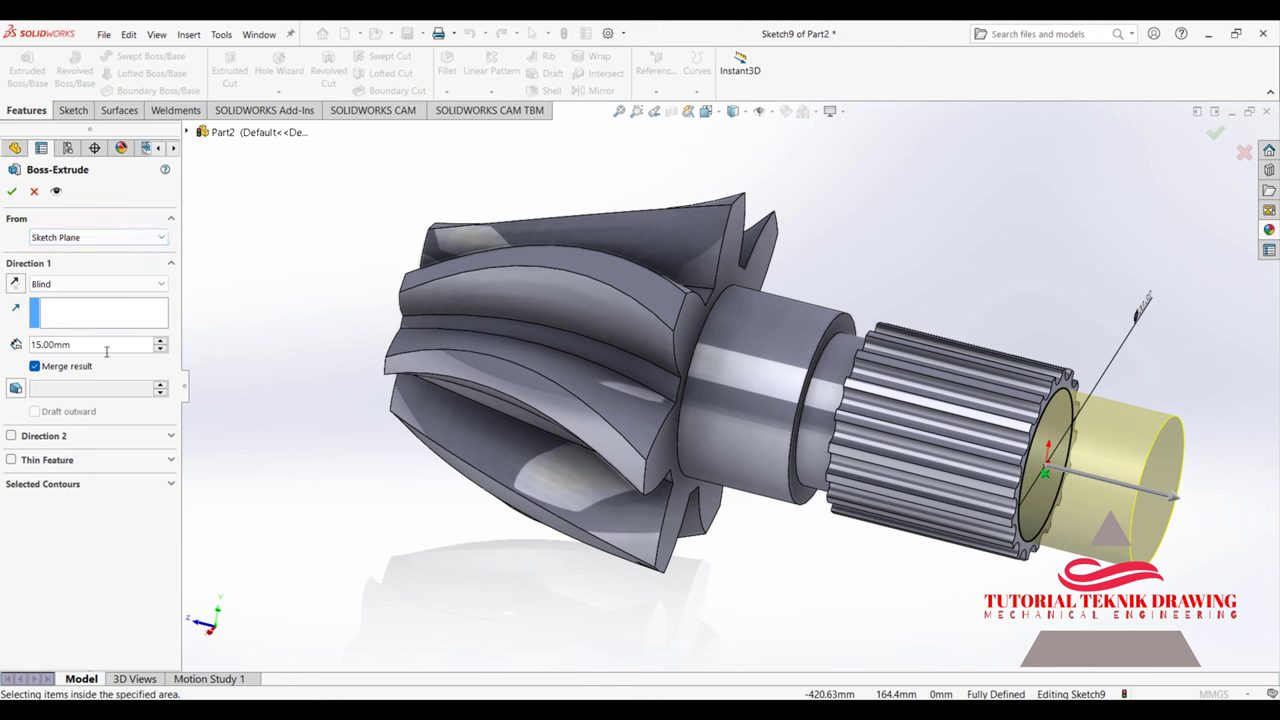
text(20)
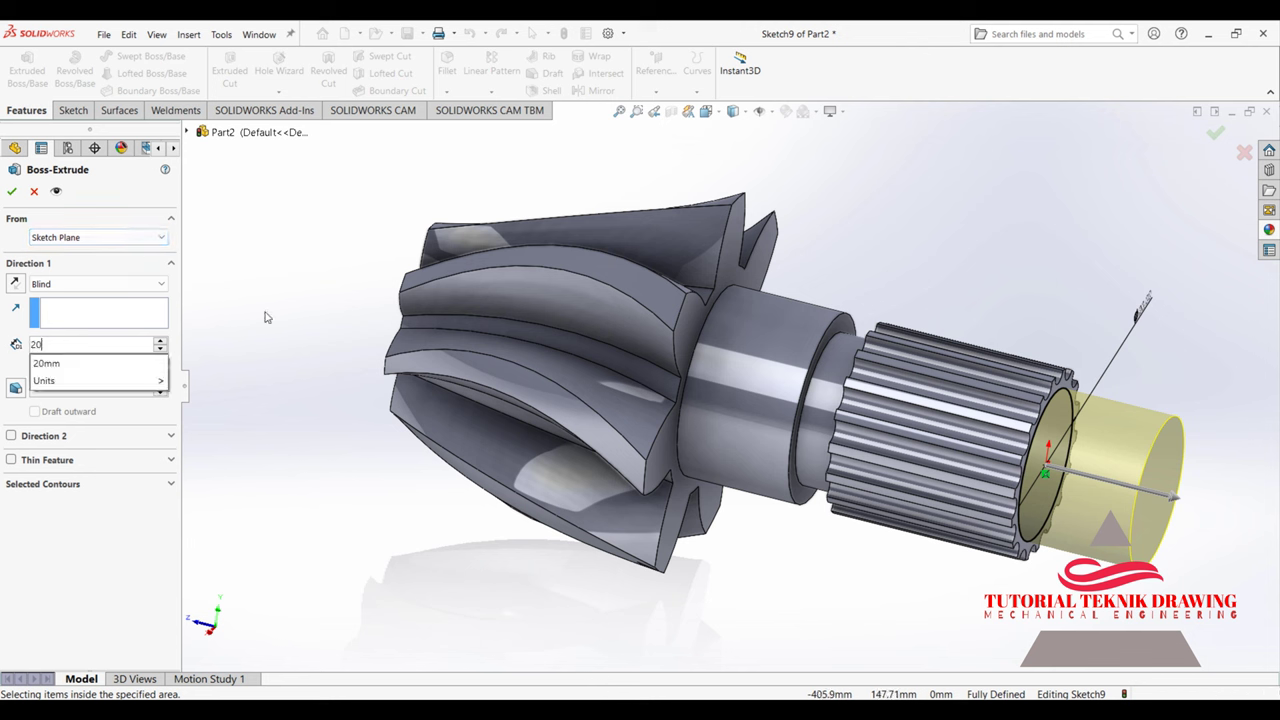
key(Return)
click(12, 193)
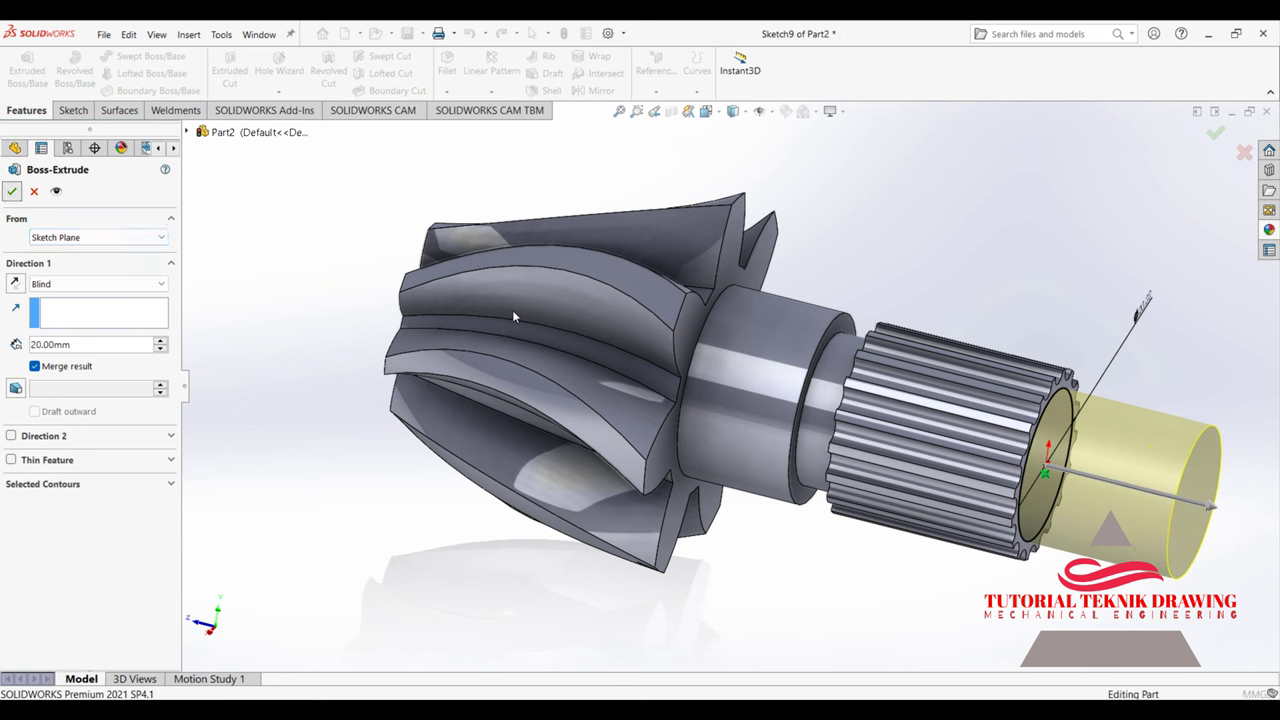
mouse_move(614, 337)
middle_down()
mouse_move(687, 320)
mouse_move(662, 266)
middle_up()
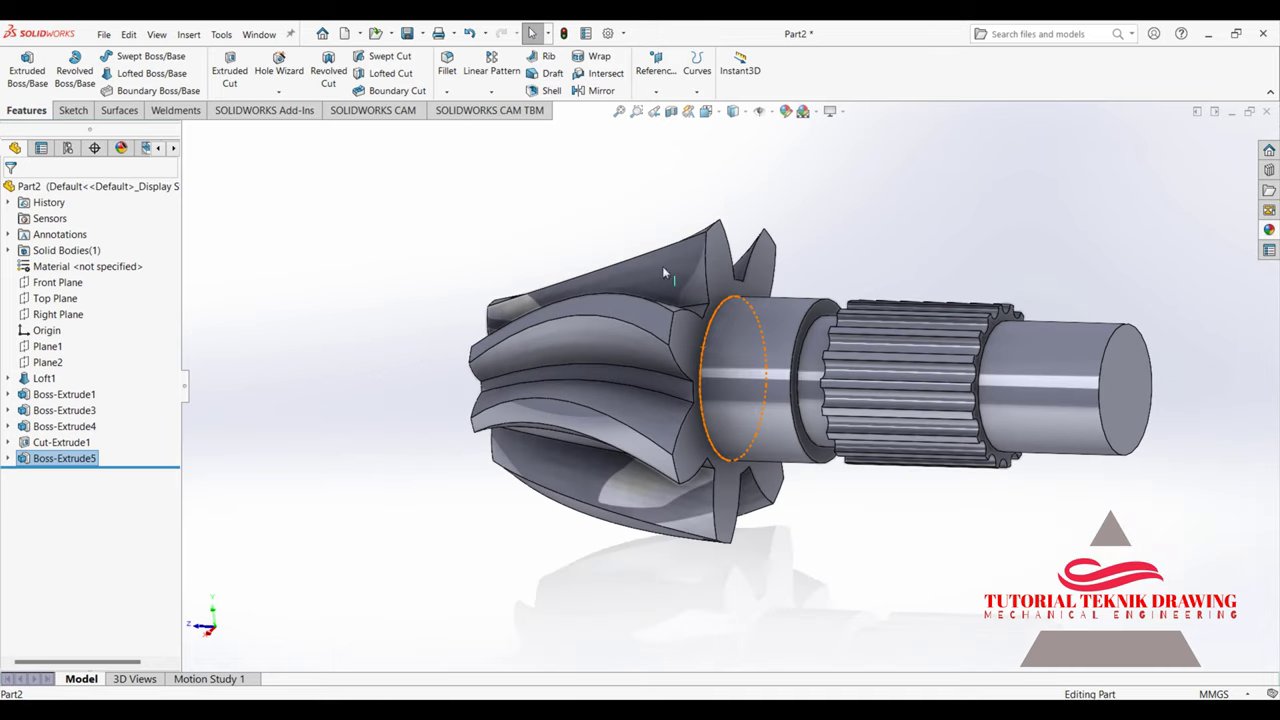
Step: Set up a 5 mm fillet on four circular shaft shoulder edges
click(444, 72)
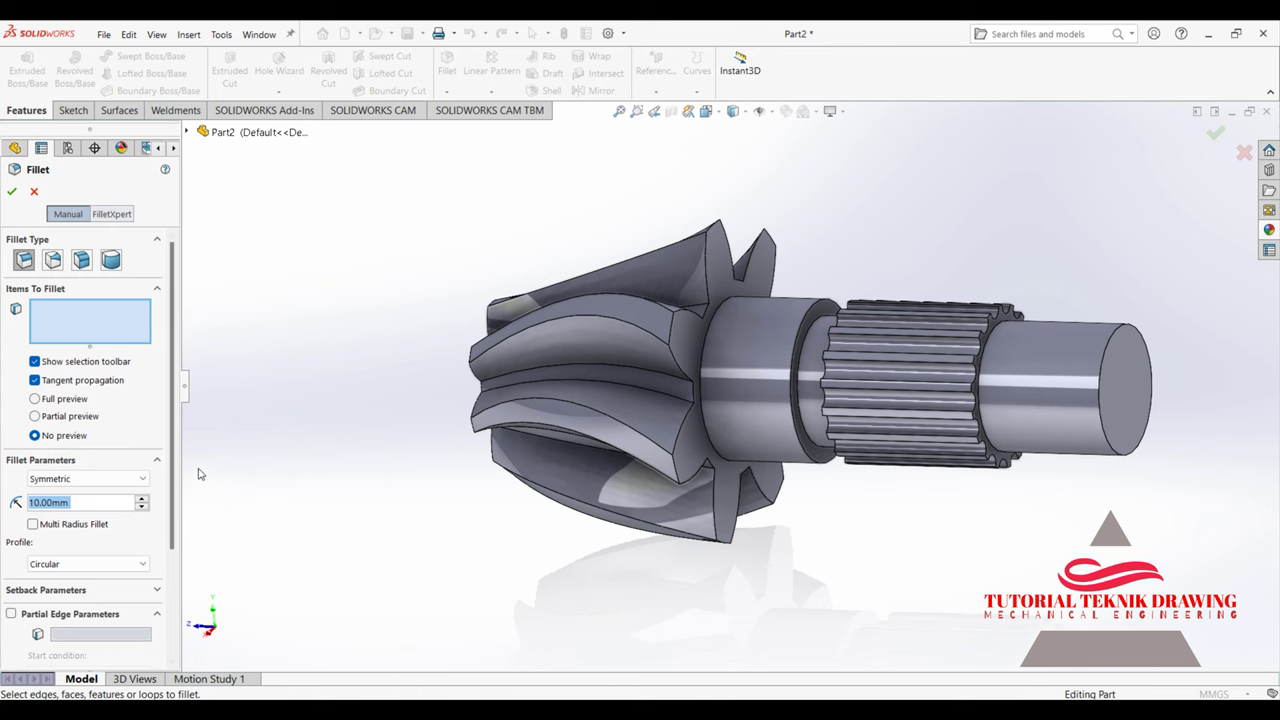
text(5)
key(Return)
scroll(722, 341, down, 2)
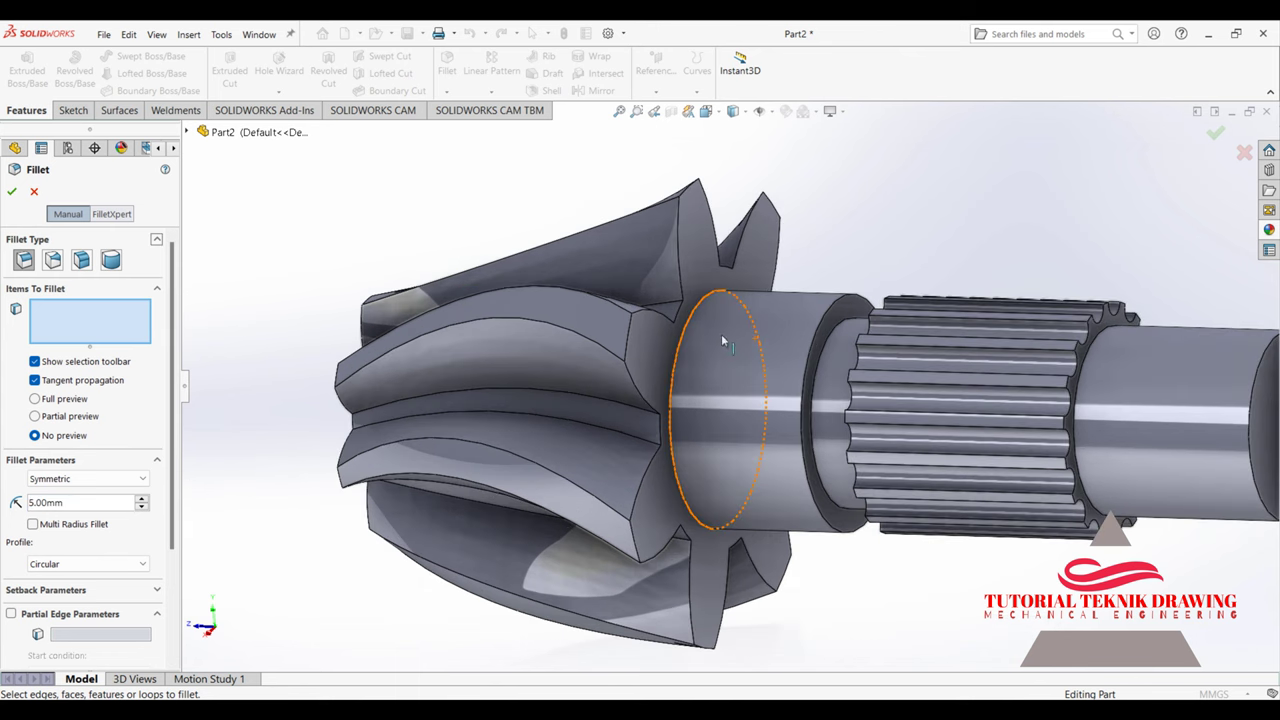
click(722, 341)
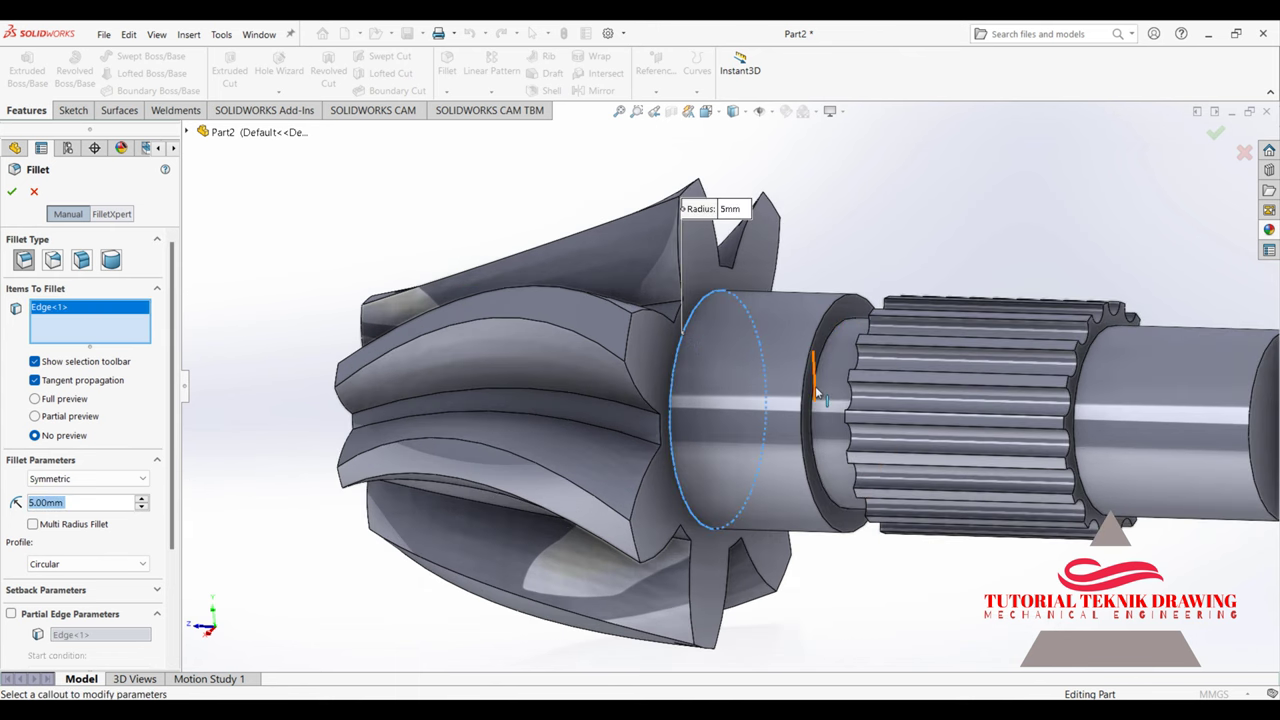
click(812, 403)
middle_drag(812, 403, 1094, 420)
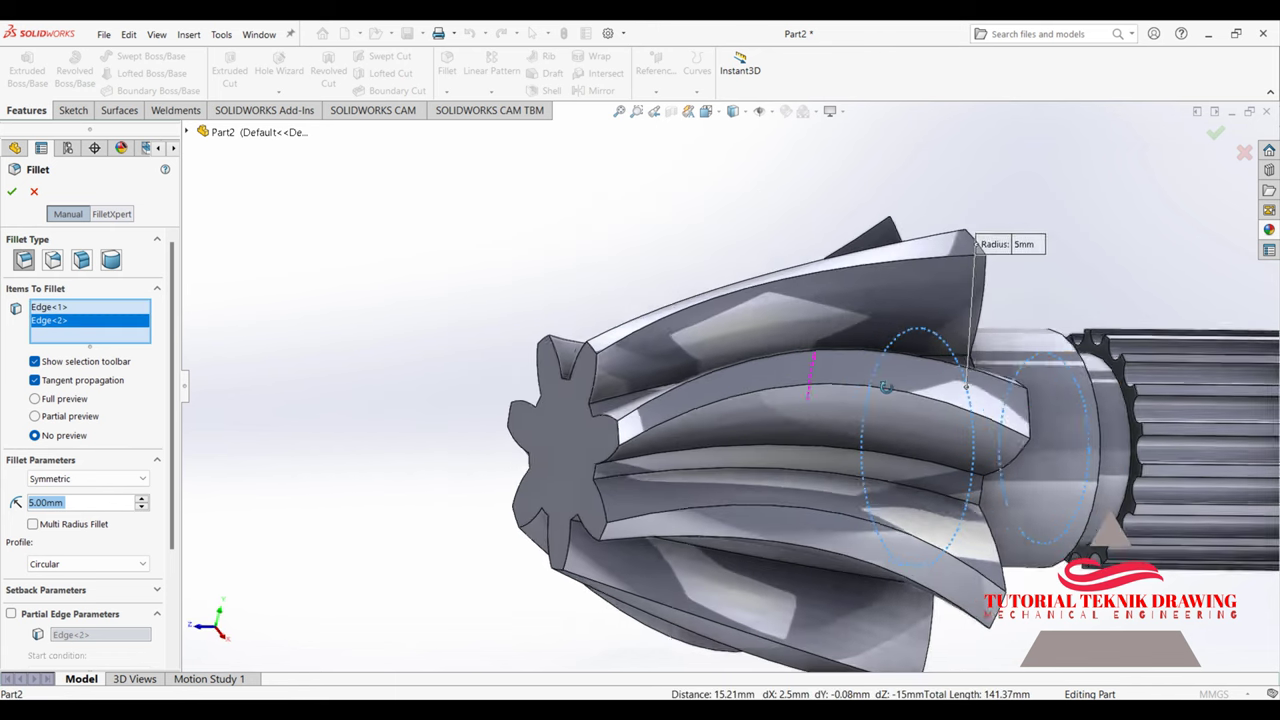
click(1110, 402)
scroll(603, 234, up, 3)
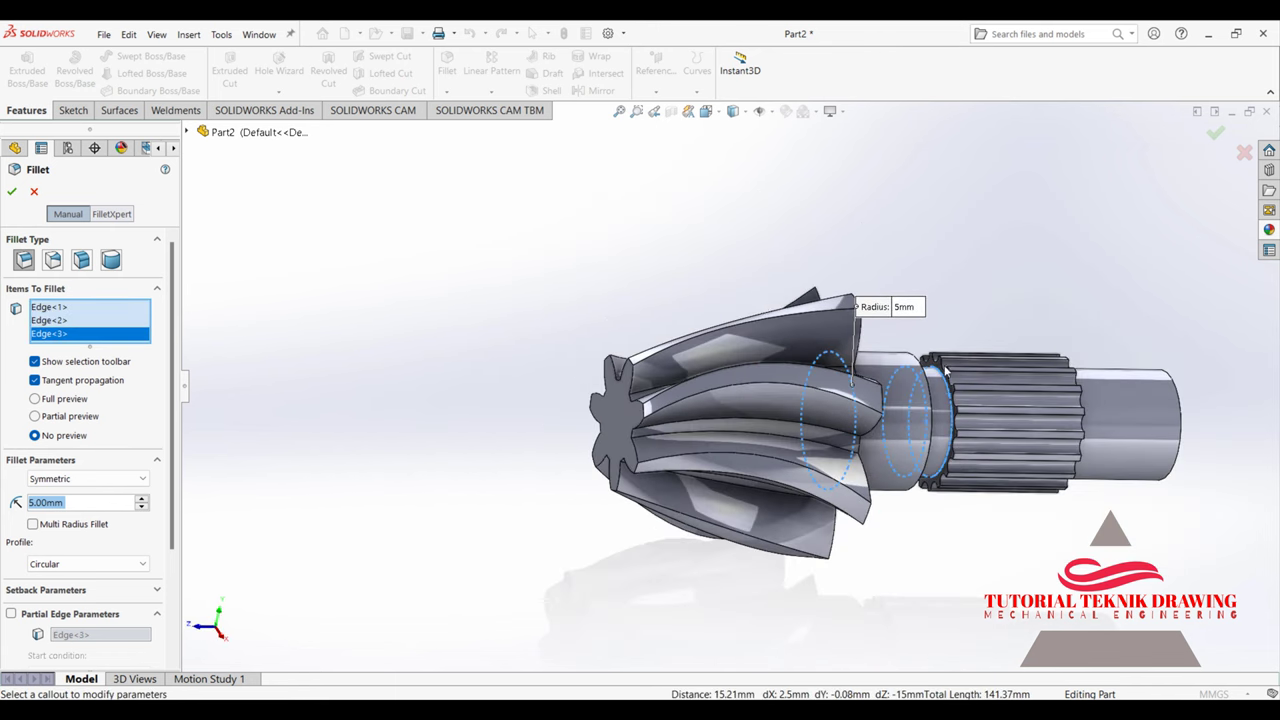
middle_drag(603, 234, 1078, 420)
scroll(1078, 420, down, 3)
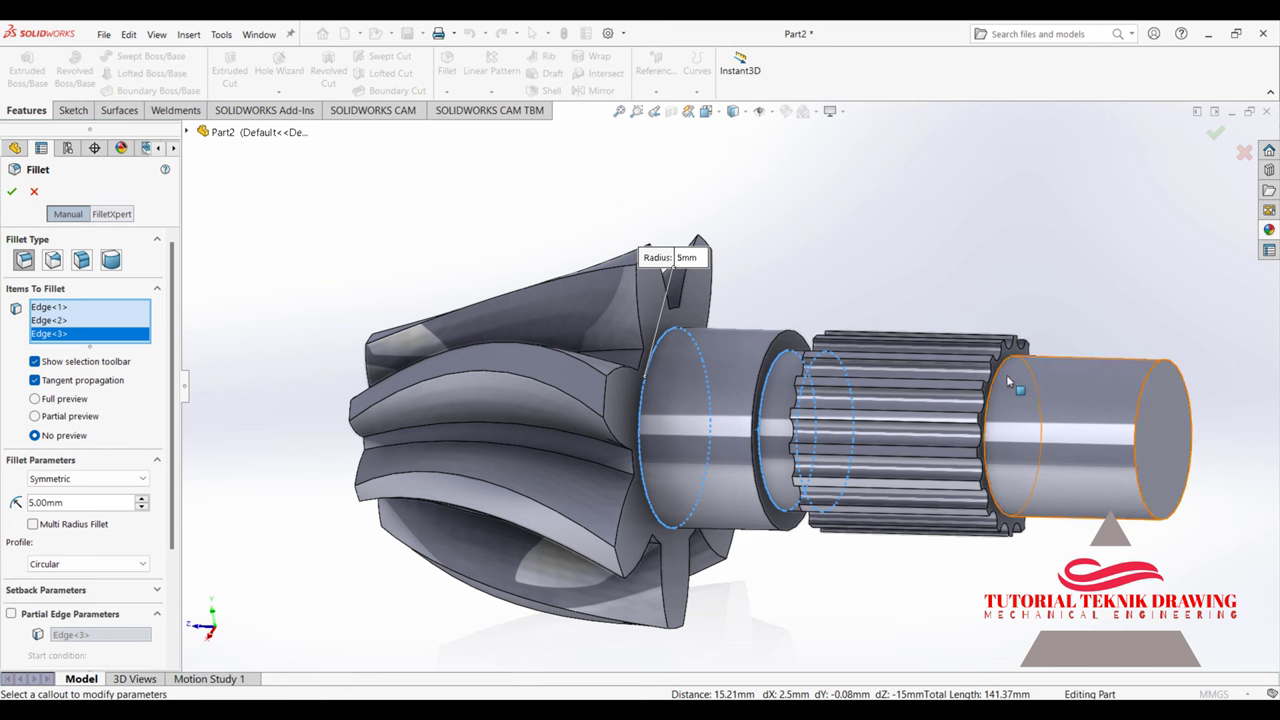
click(1013, 395)
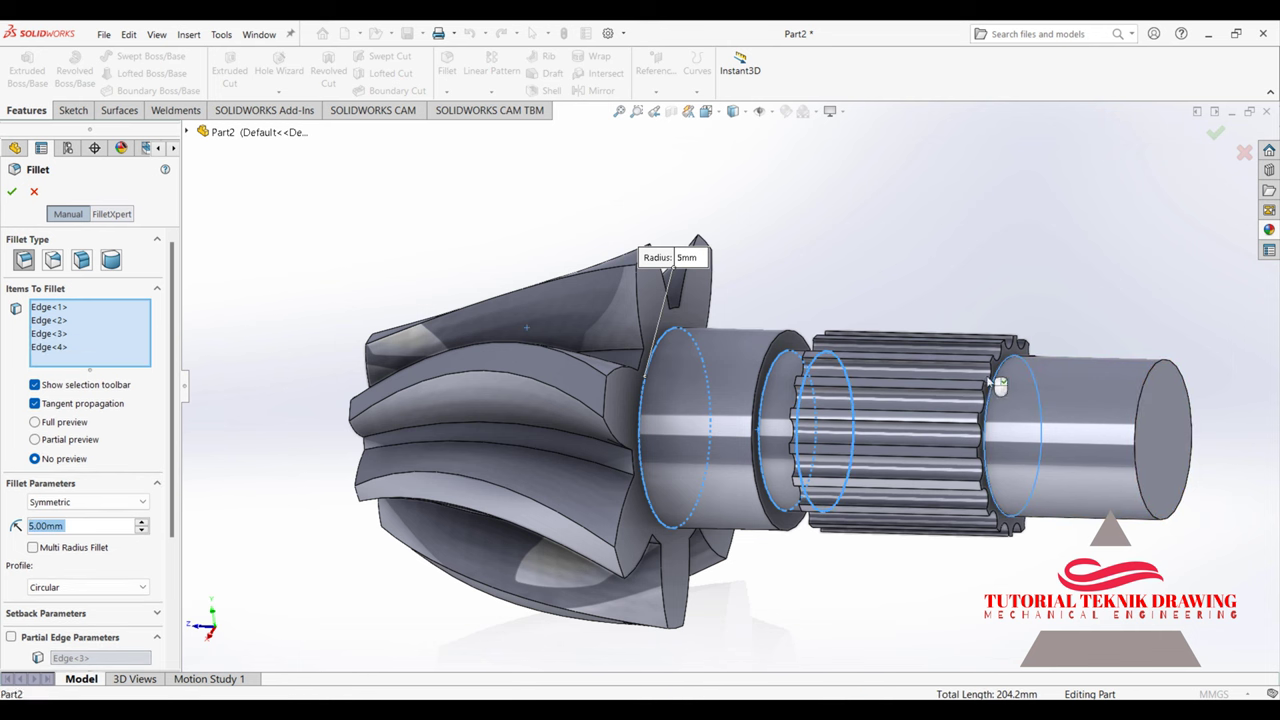
Step: After the 5 mm fillet fails, reduce the radius to 2.5 mm and apply it
click(11, 192)
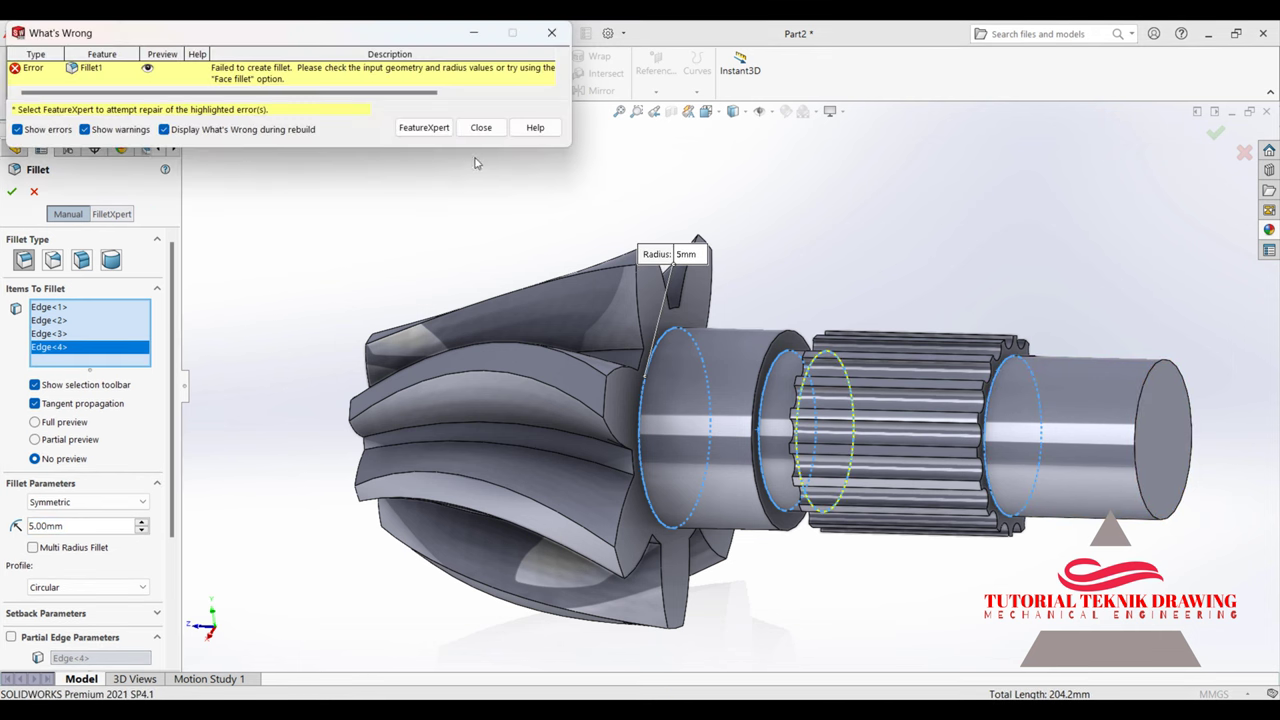
click(480, 128)
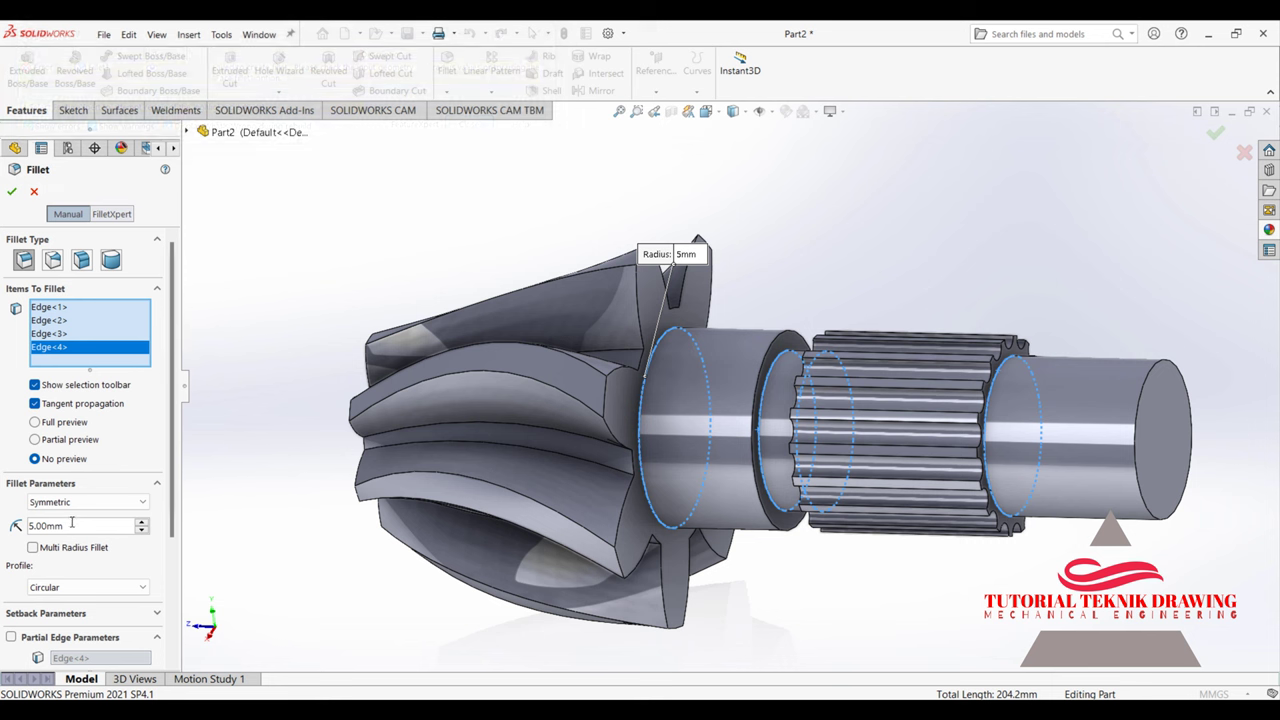
text(2)
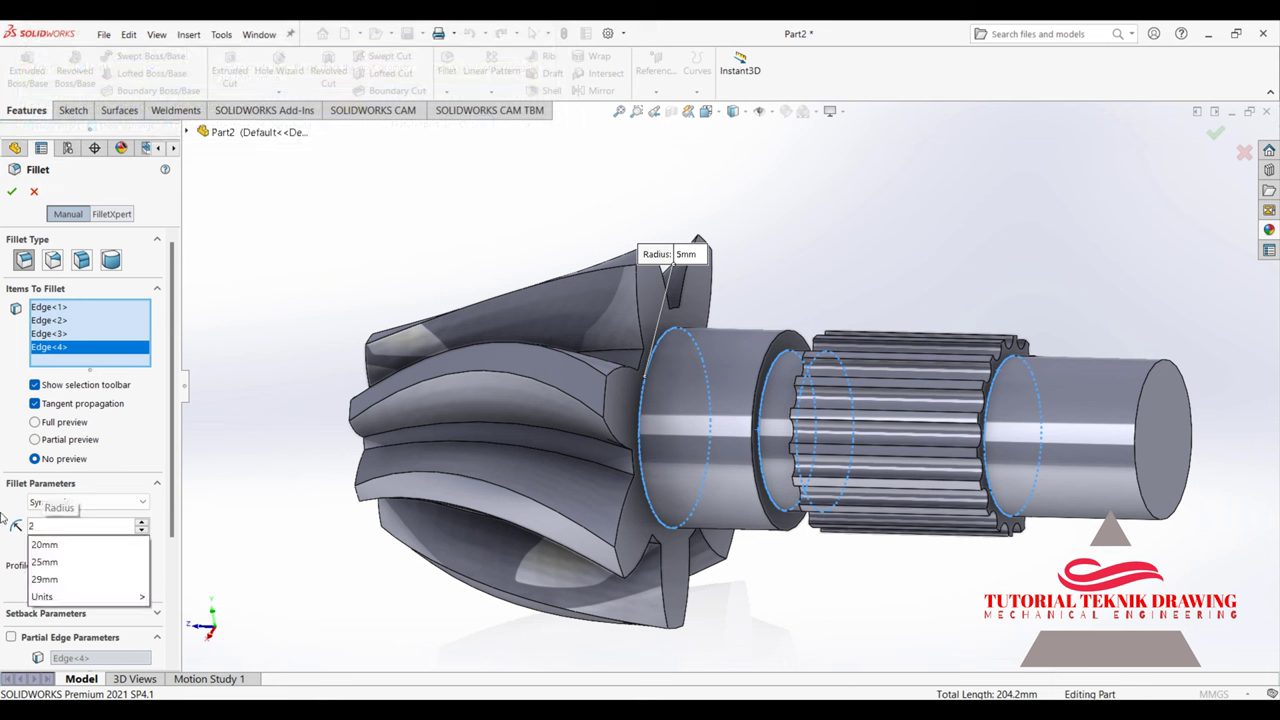
text(.5)
key(Return)
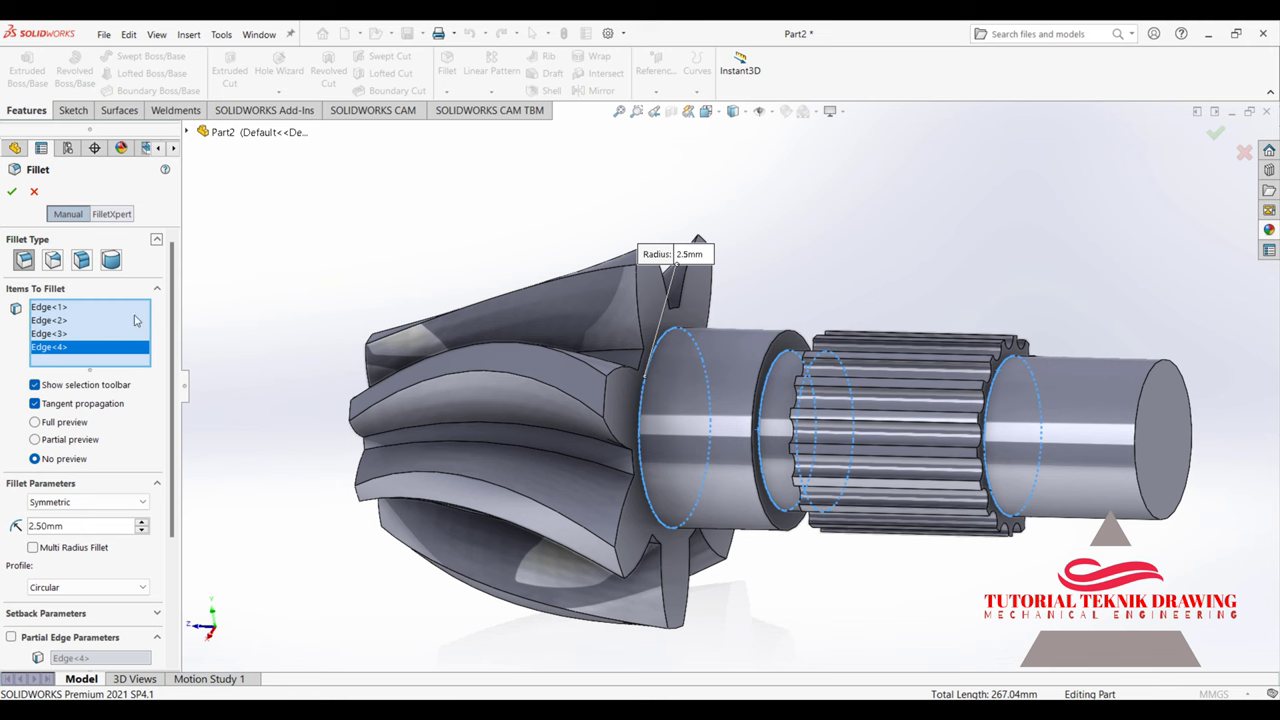
click(11, 191)
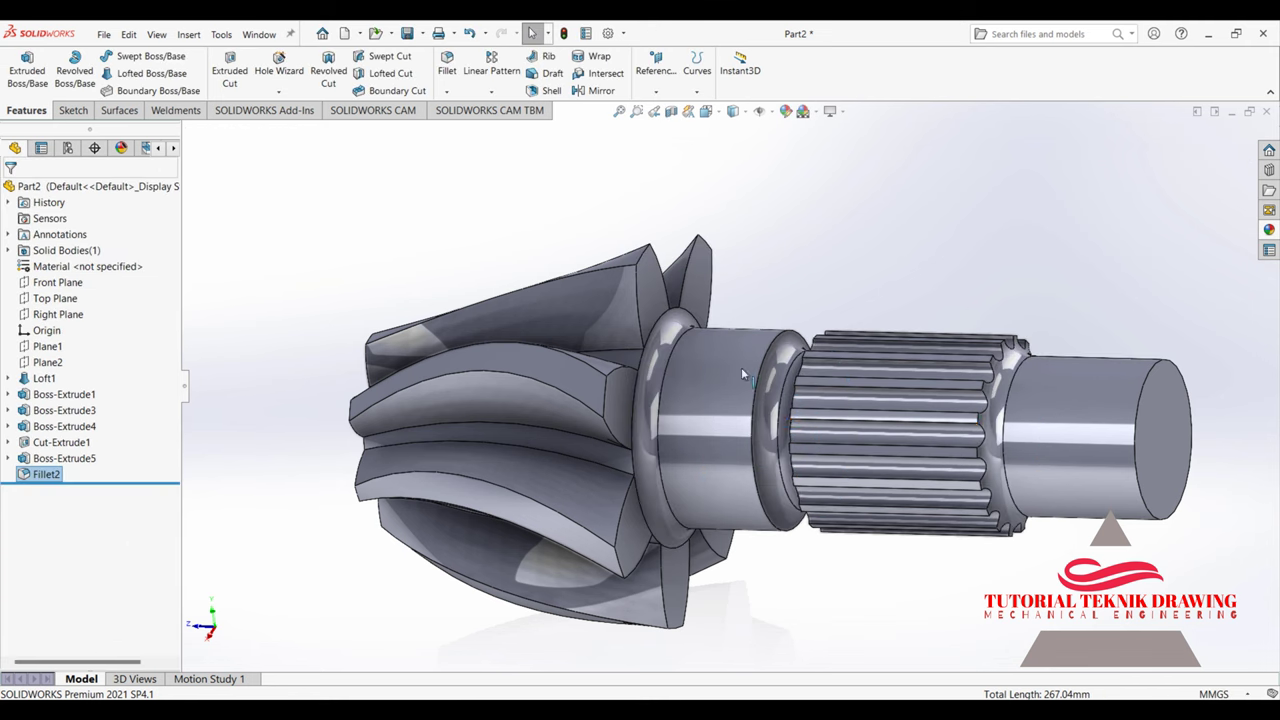
middle_drag(945, 386, 865, 404)
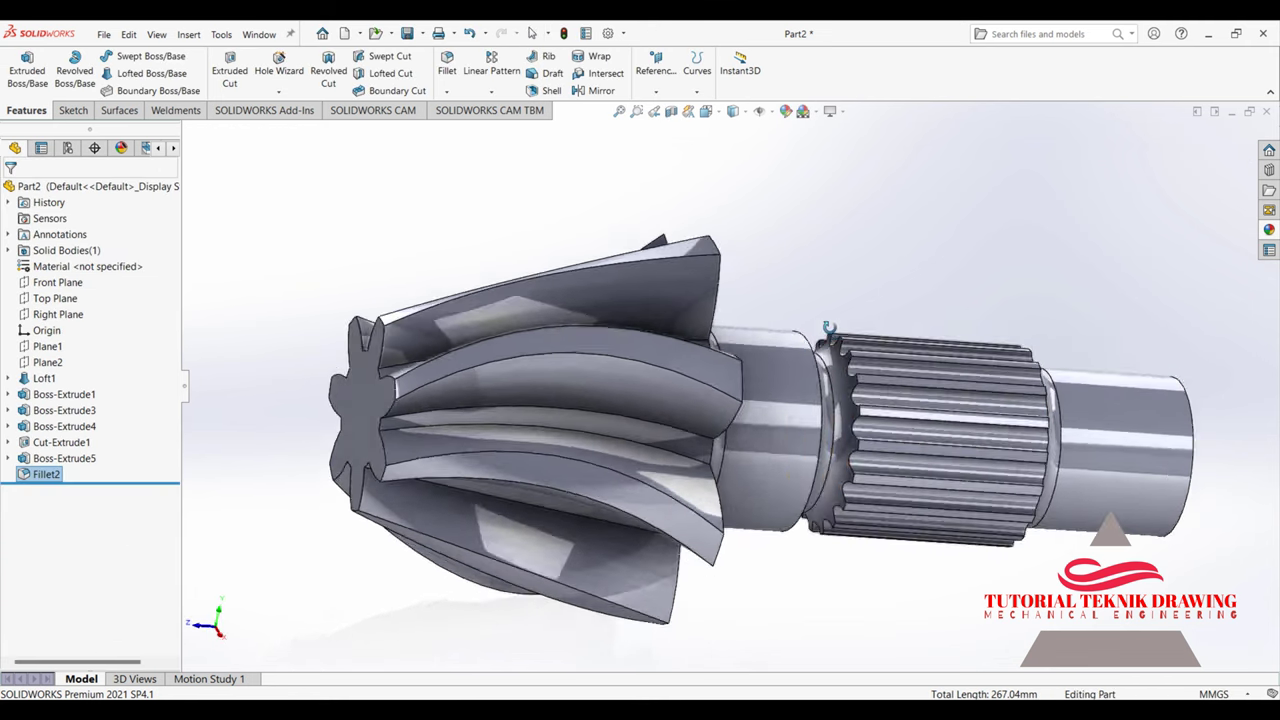
scroll(850, 405, down, 2)
scroll(810, 404, down, 2)
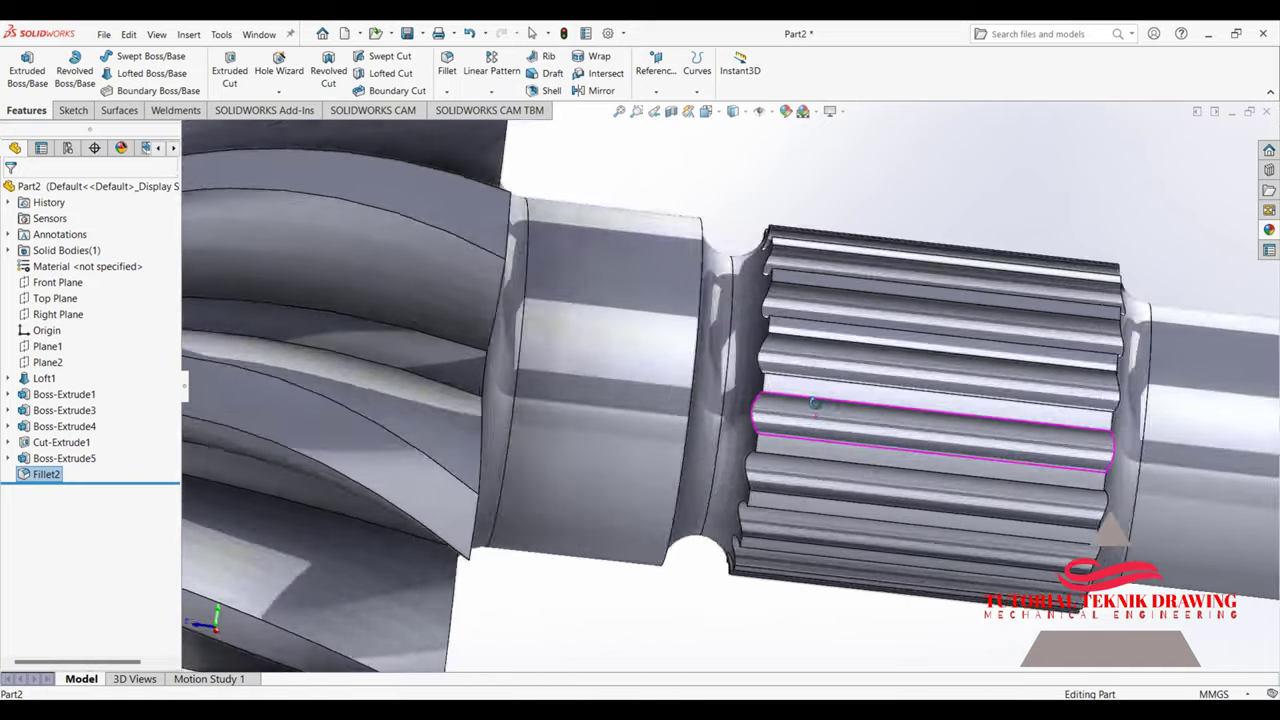
scroll(780, 402, down, 1)
scroll(776, 402, up, 5)
middle_drag(1060, 430, 990, 432)
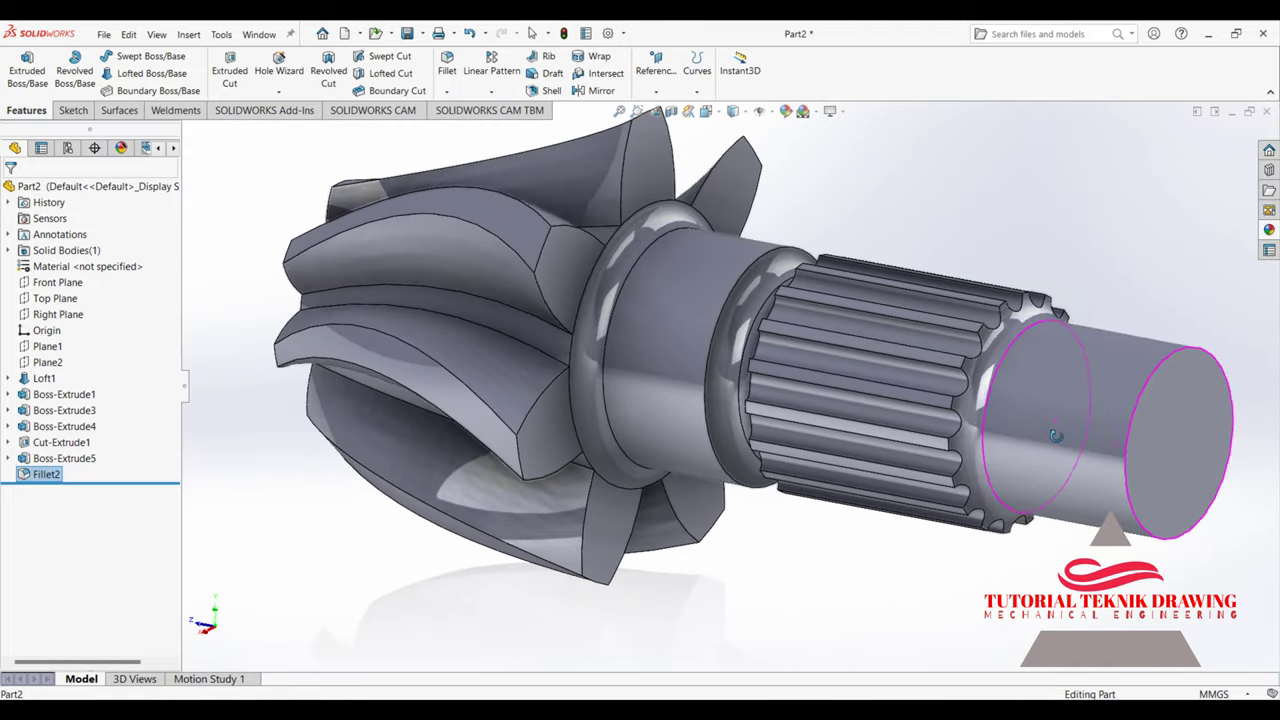
click(449, 93)
Step: Chamfer the outer edge of the shaft's end face at 2.5 mm × 45°
click(474, 125)
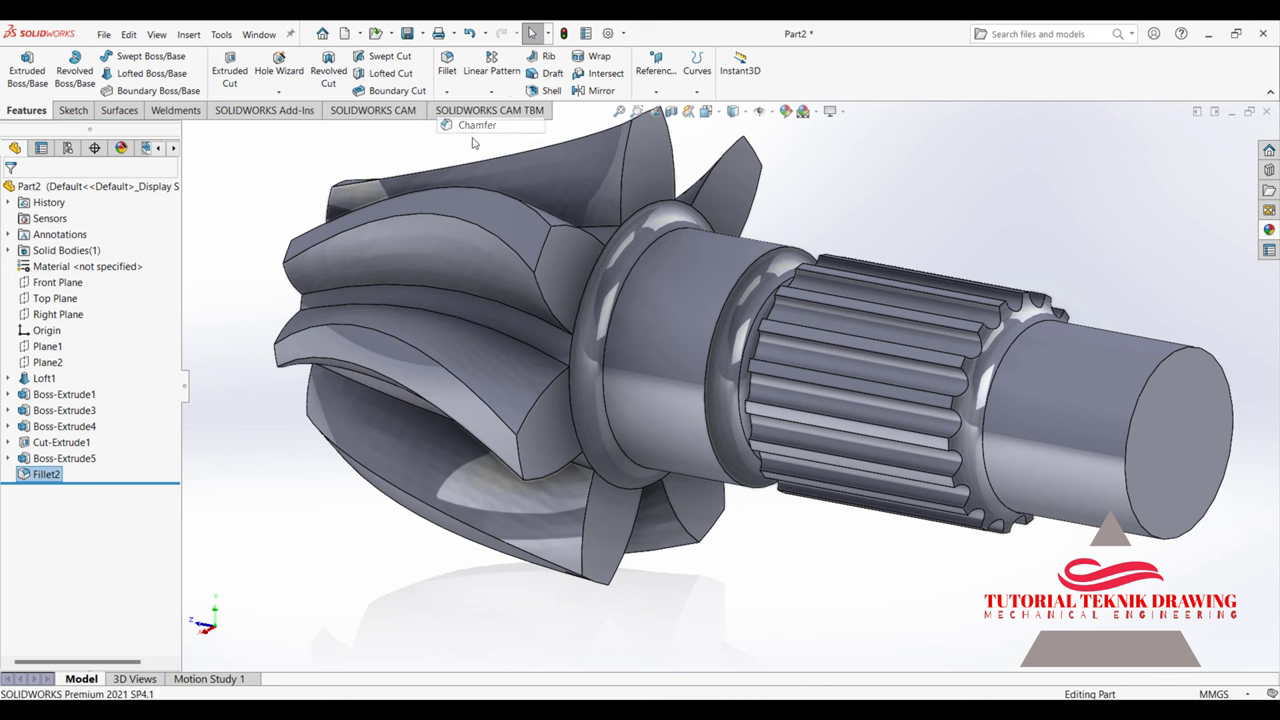
click(1177, 362)
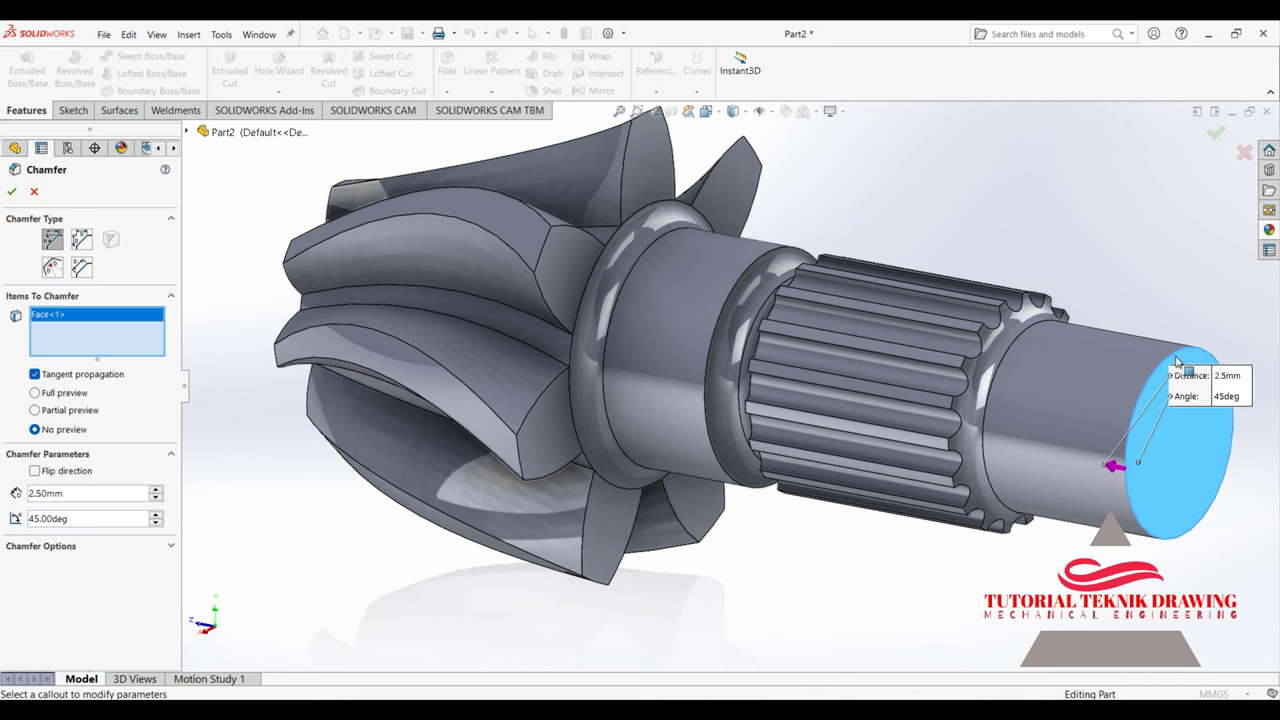
click(12, 191)
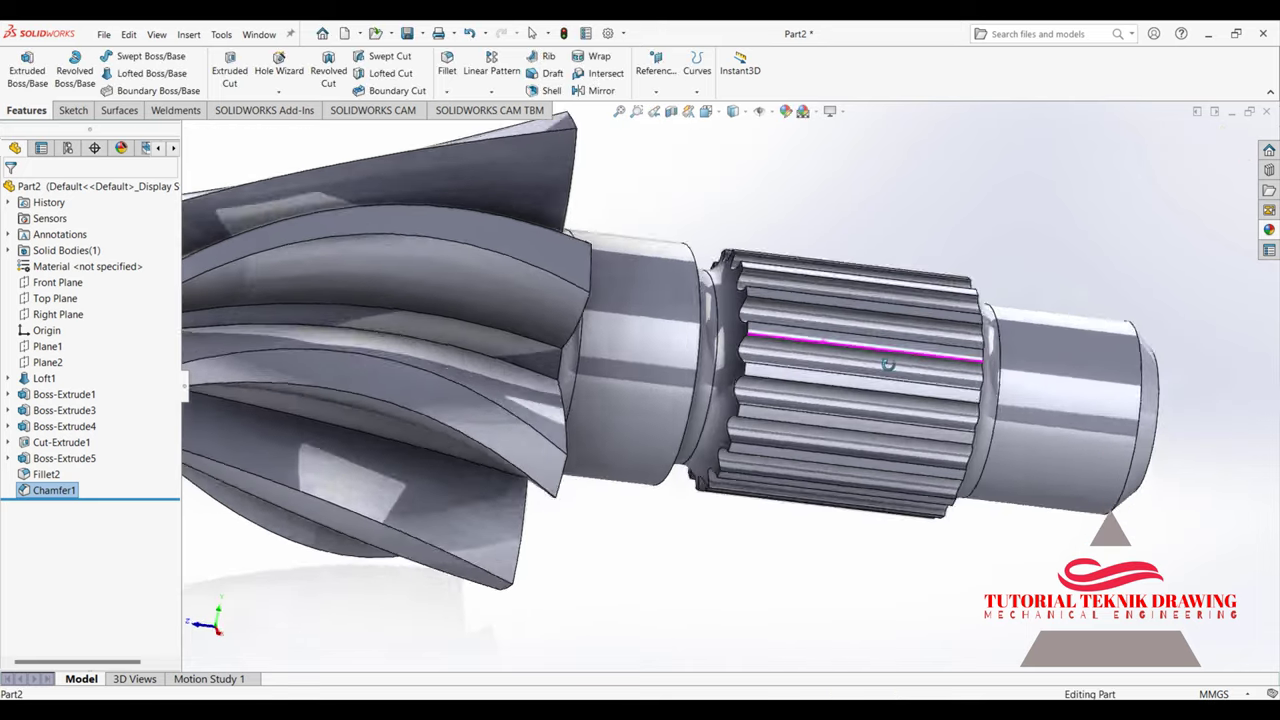
mouse_move(700, 350)
middle_down()
mouse_move(815, 325)
mouse_move(891, 289)
mouse_move(850, 314)
mouse_move(903, 448)
middle_up()
mouse_move(878, 426)
middle_down()
mouse_move(700, 400)
mouse_move(677, 268)
mouse_move(540, 320)
mouse_move(520, 430)
middle_up()
scroll(657, 384, down, 3)
click(446, 91)
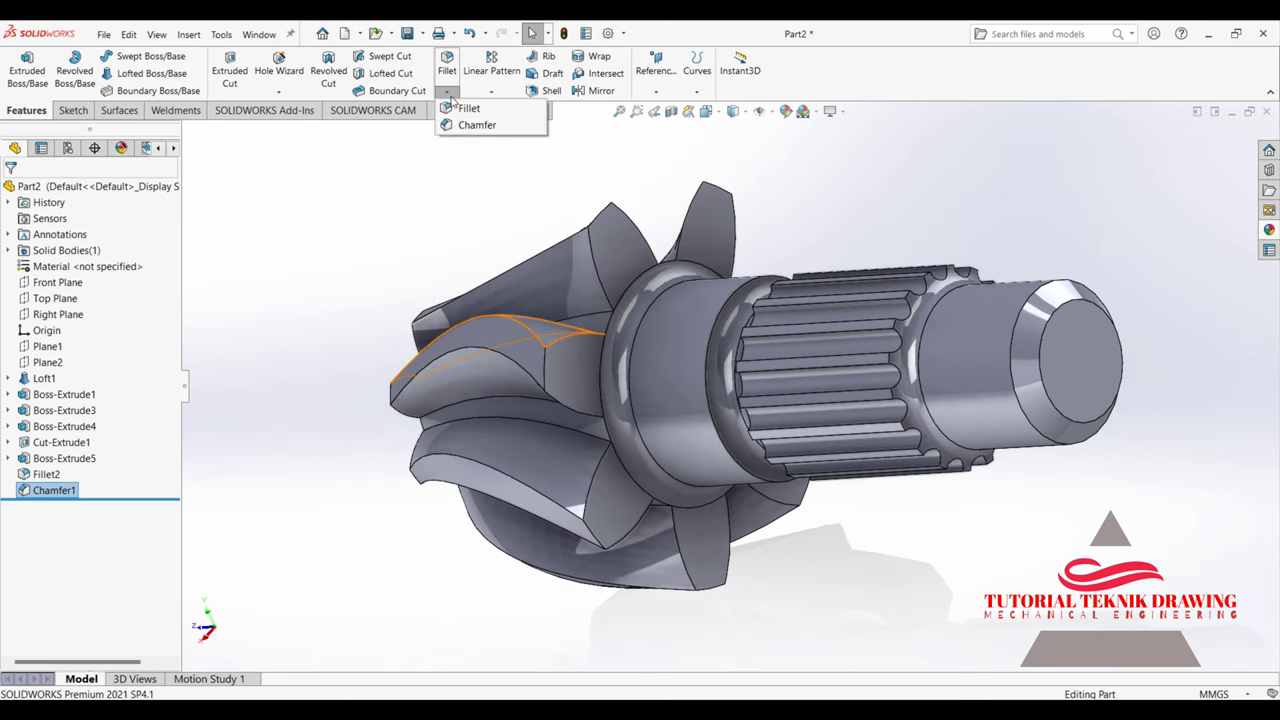
click(468, 108)
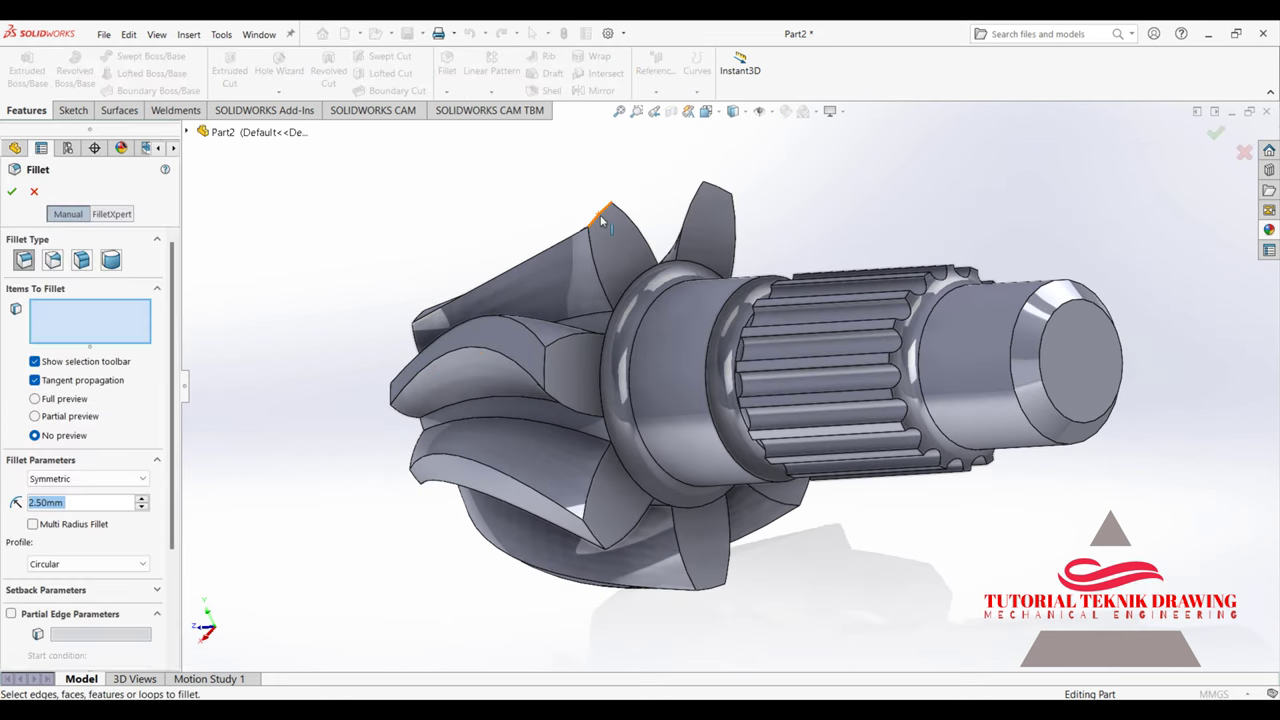
click(596, 211)
click(11, 191)
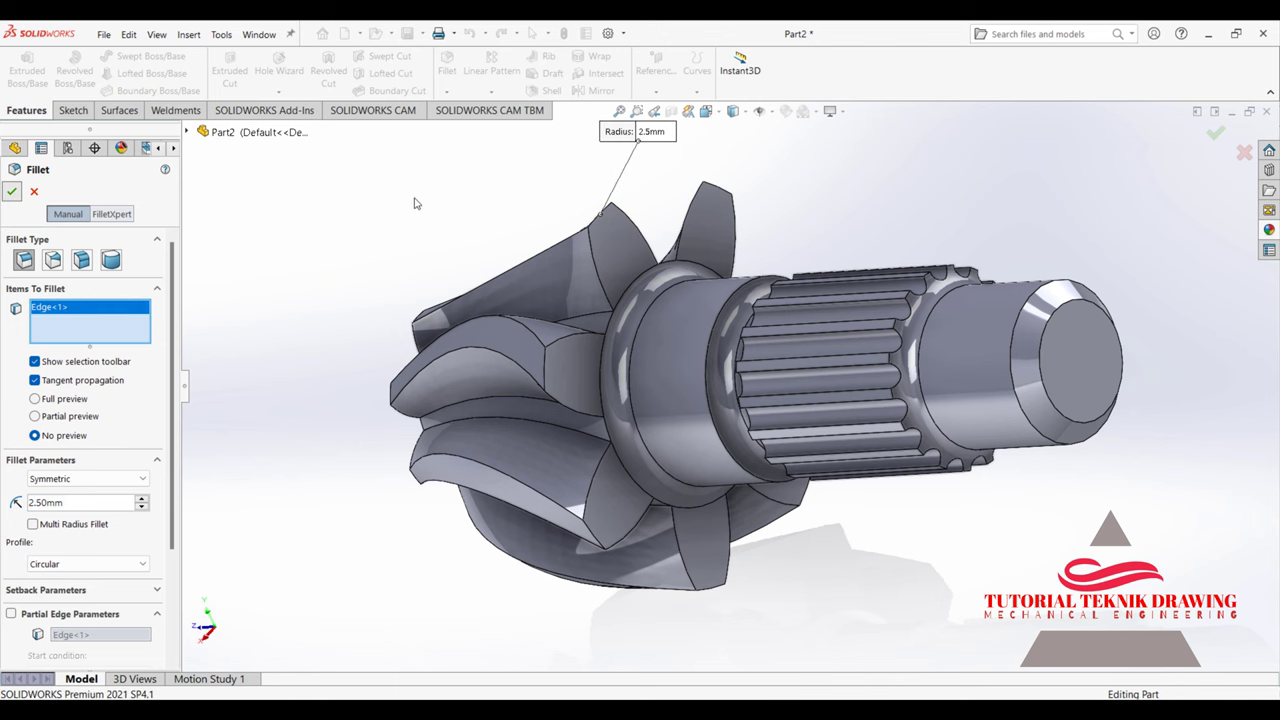
mouse_move(434, 200)
middle_down()
mouse_move(530, 180)
mouse_move(484, 207)
mouse_move(663, 214)
mouse_move(744, 262)
middle_up()
key(ctrl+z)
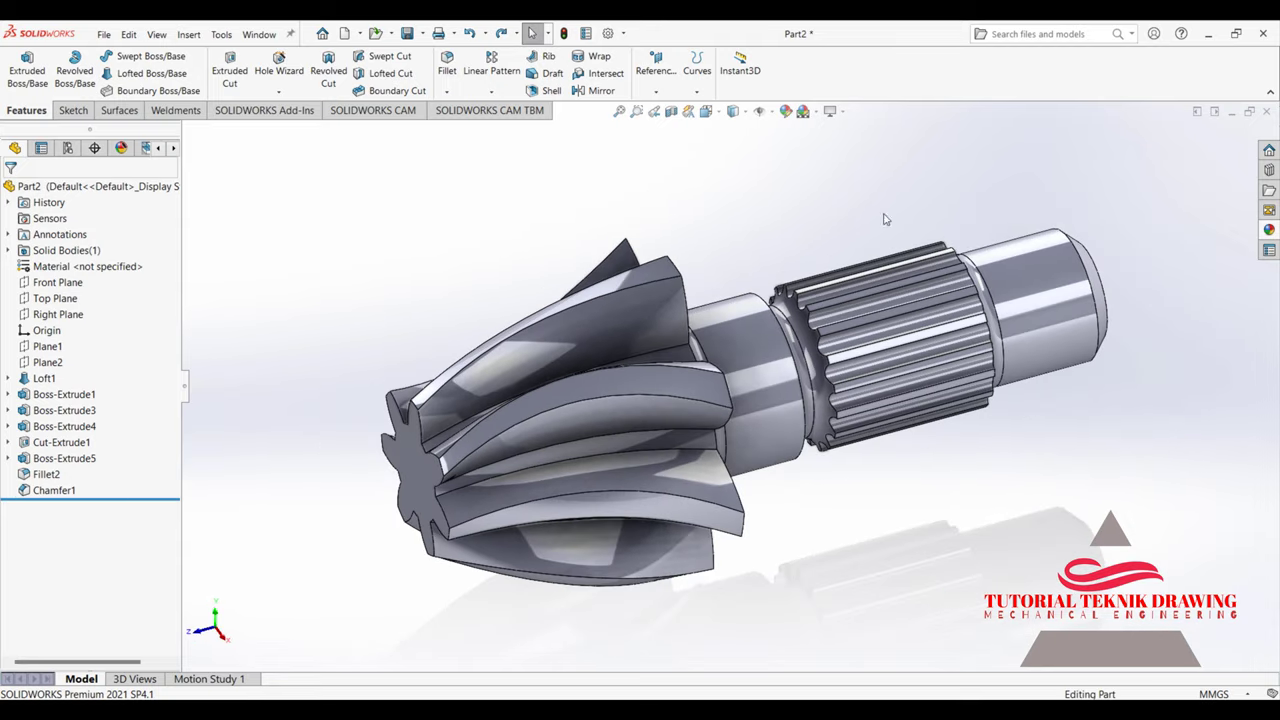
Step: Apply the Plain White scene to the model
click(1268, 228)
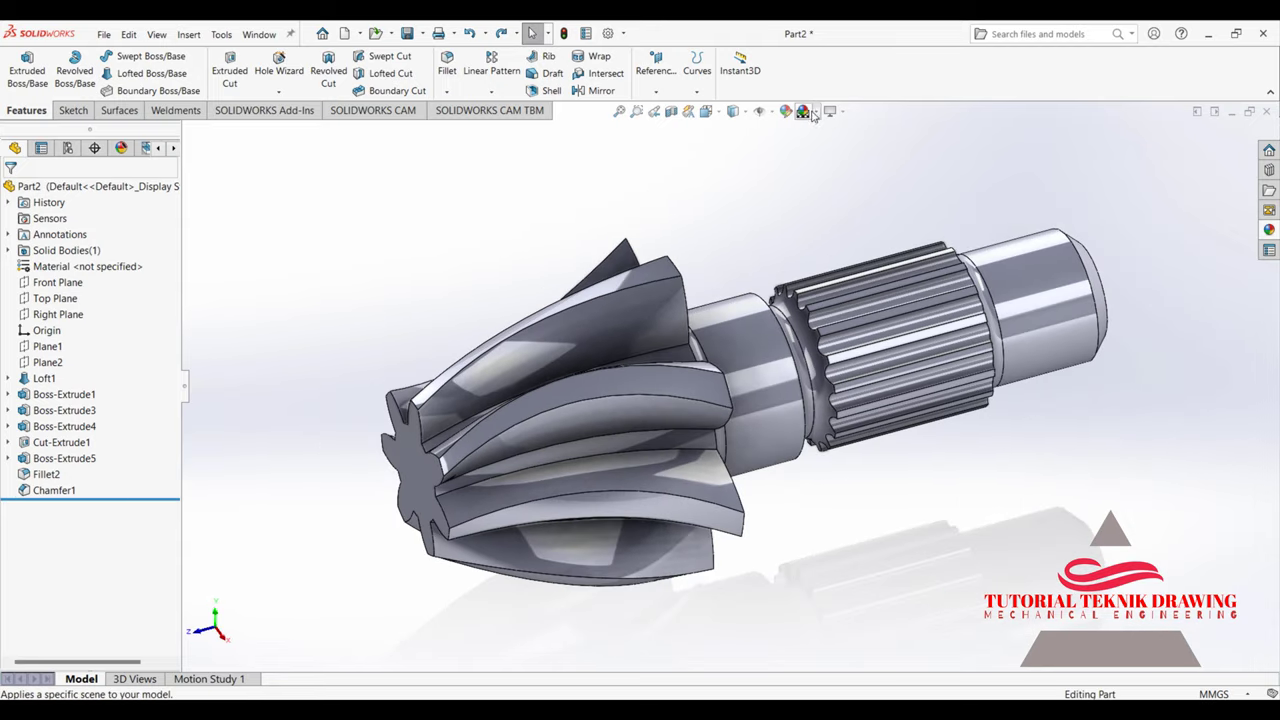
click(814, 111)
click(832, 147)
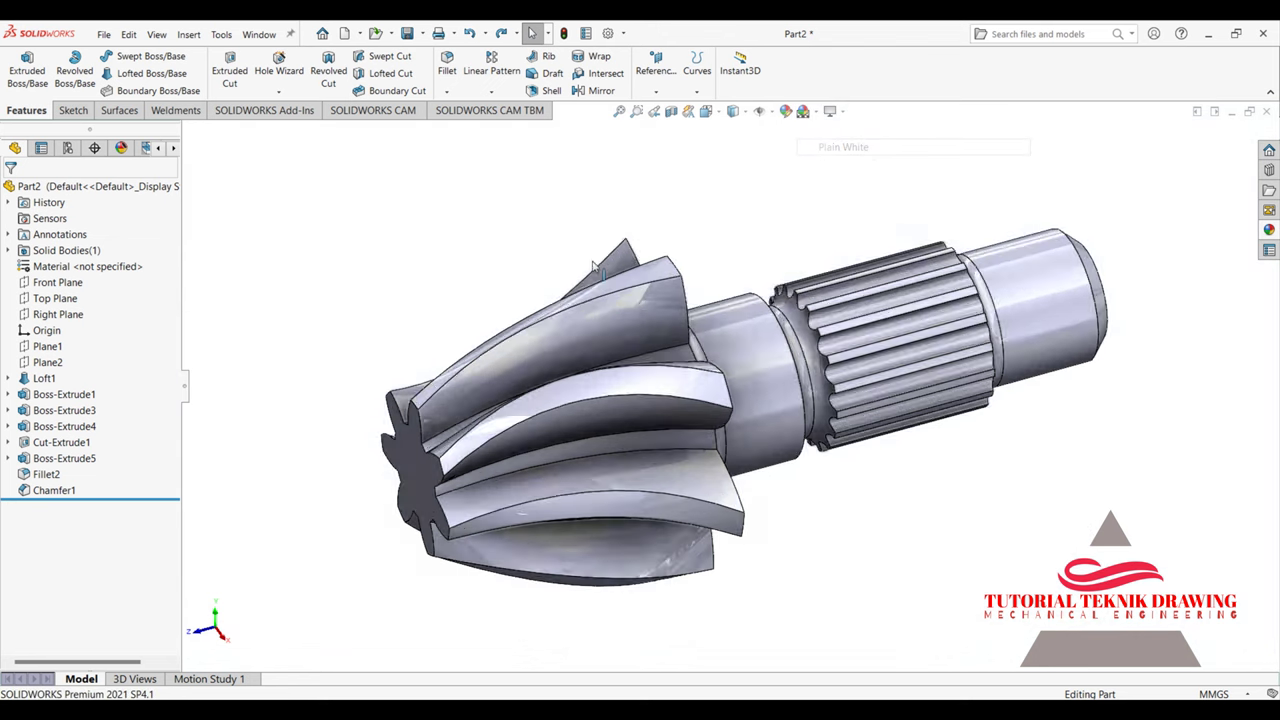
middle_drag(852, 365, 900, 389)
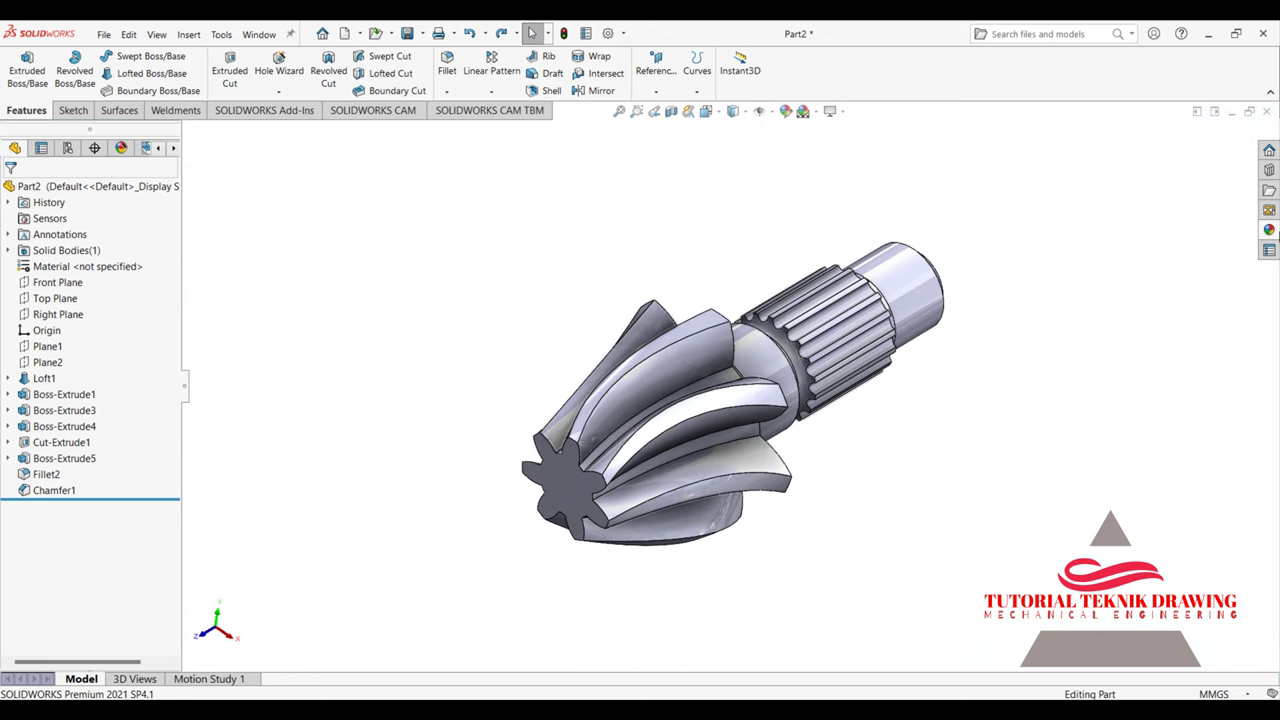
Step: Try the polished bronze and polished brass metal appearances on the model
click(1268, 229)
click(963, 168)
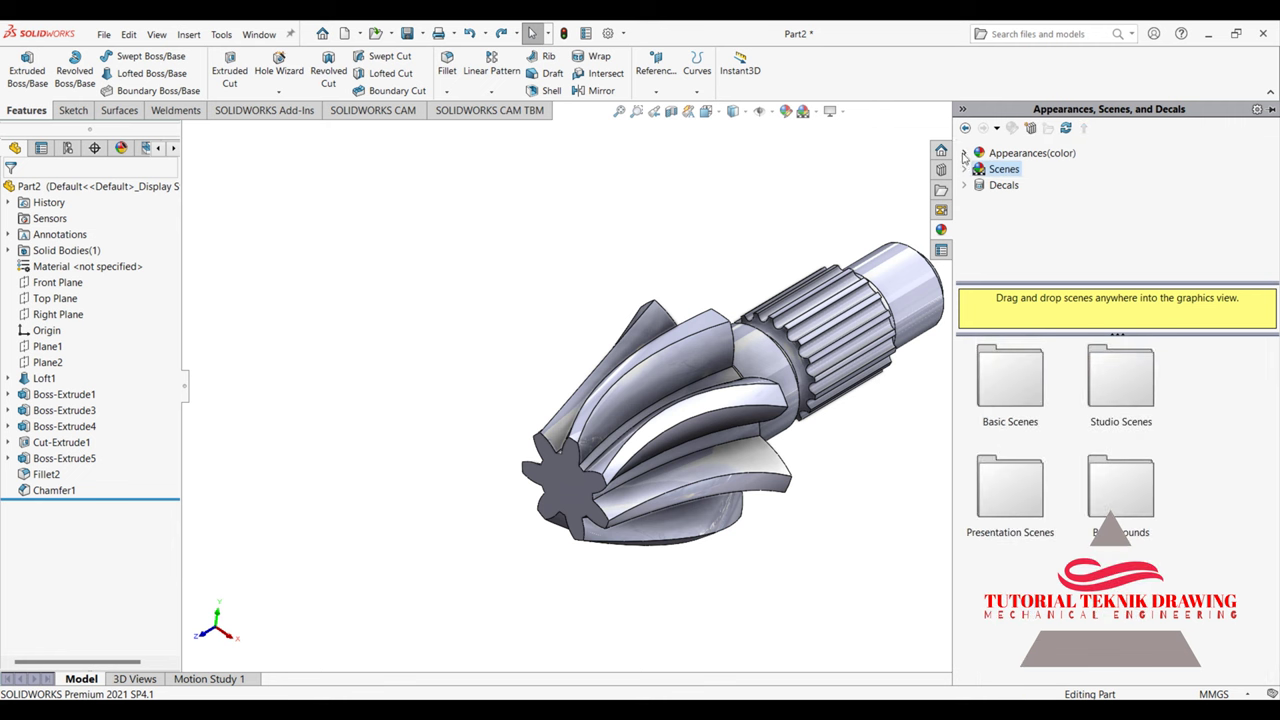
click(963, 153)
click(1016, 185)
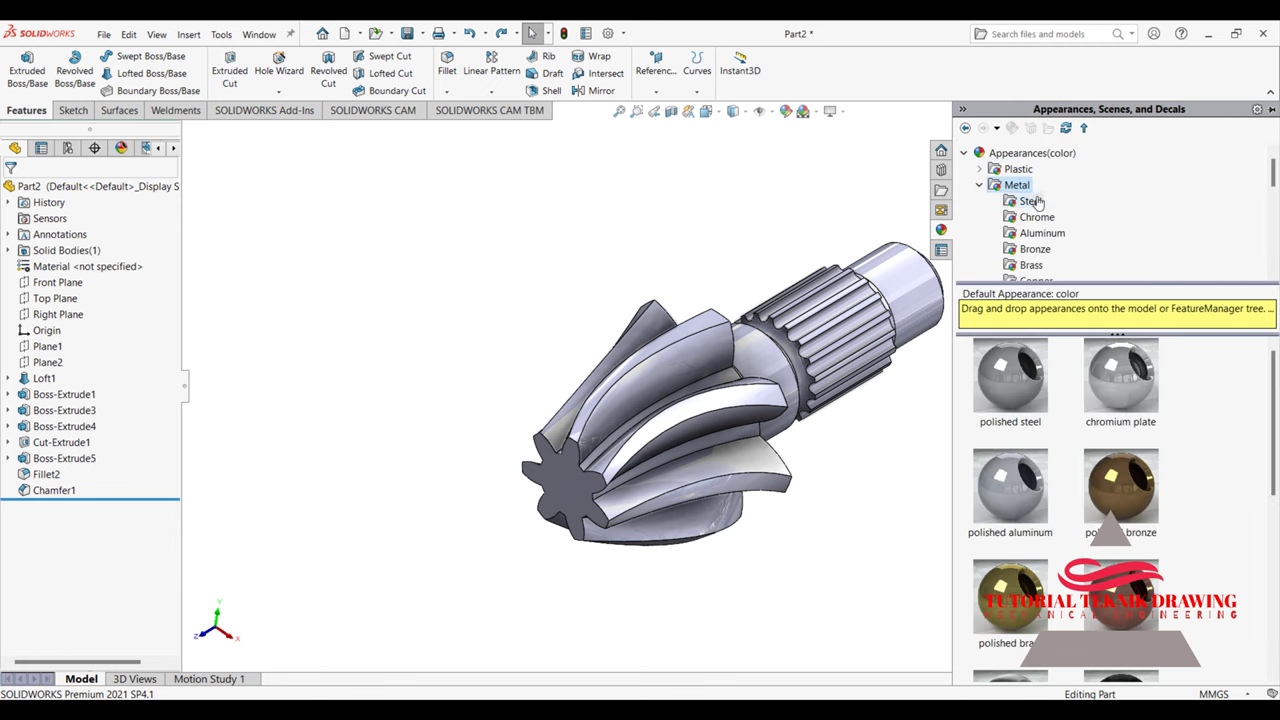
double_click(1130, 497)
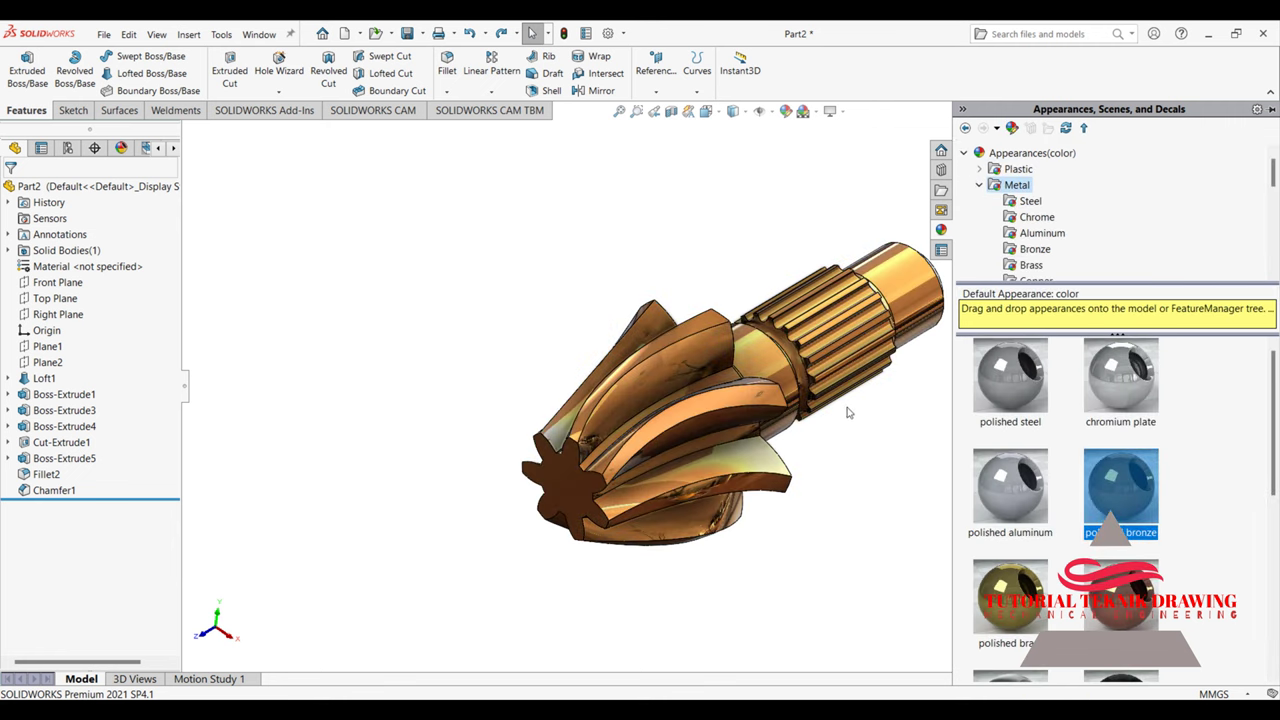
scroll(845, 380, down, 3)
click(992, 616)
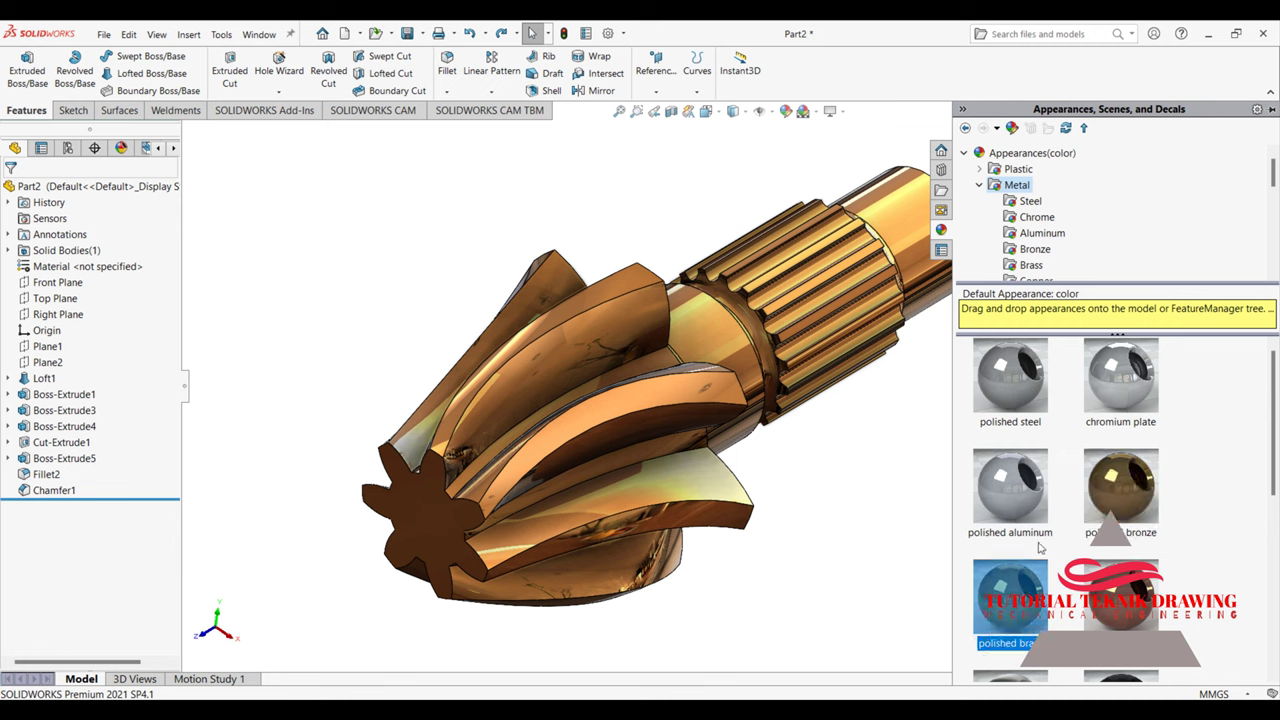
double_click(1030, 590)
Step: Apply the polished gold appearance to the shaft
scroll(1104, 405, down, 5)
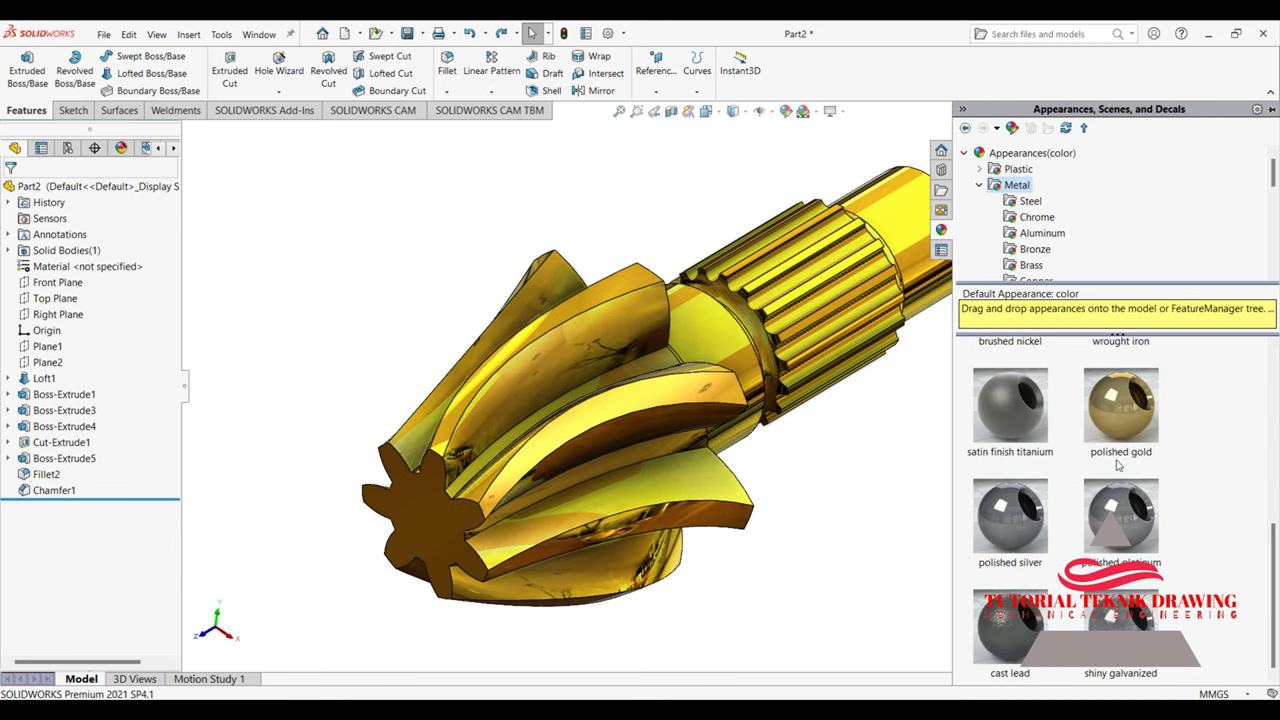
click(1042, 233)
scroll(1052, 258, down, 2)
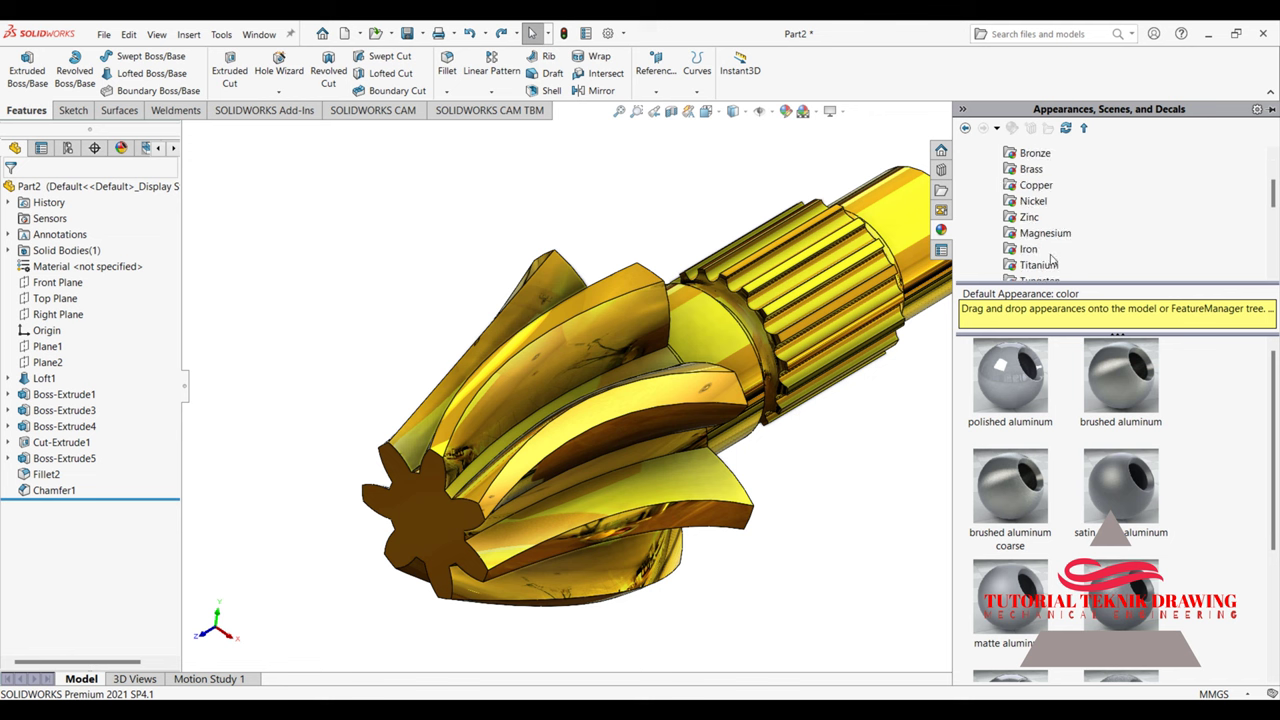
scroll(1050, 265, down, 1)
click(1030, 249)
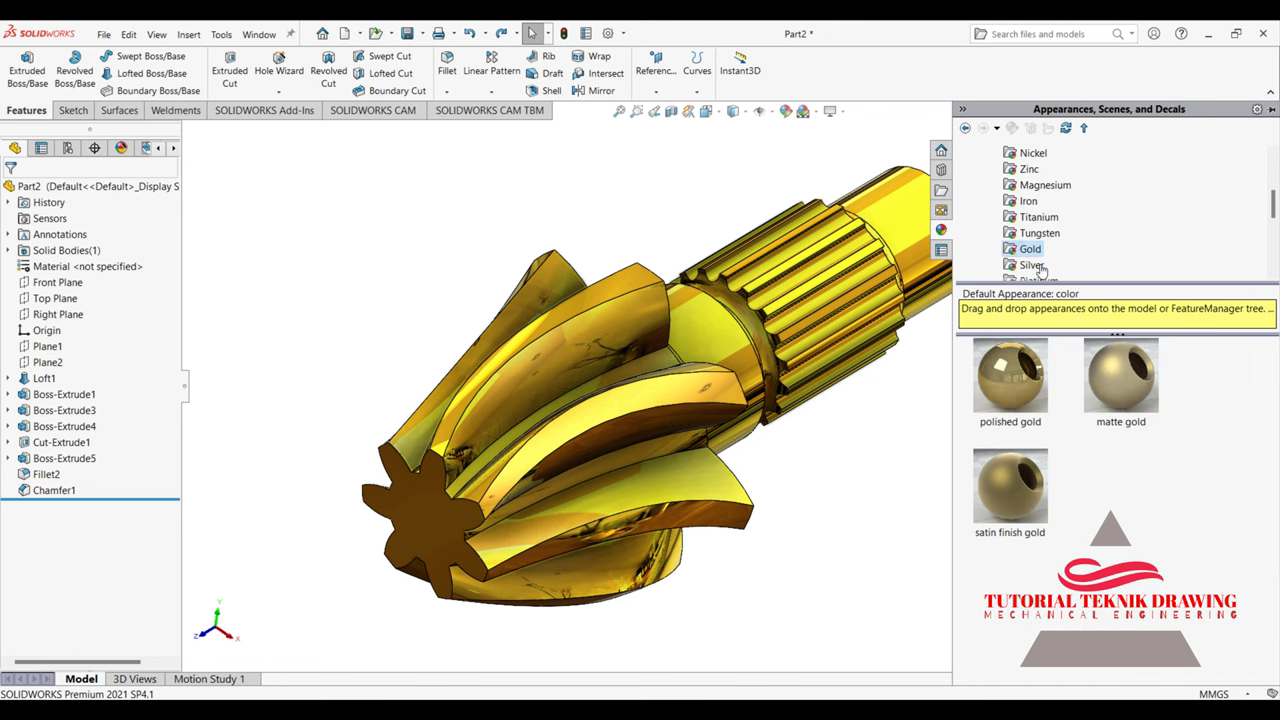
double_click(1028, 400)
Step: Change the shaft's finish to polished silver
click(1034, 266)
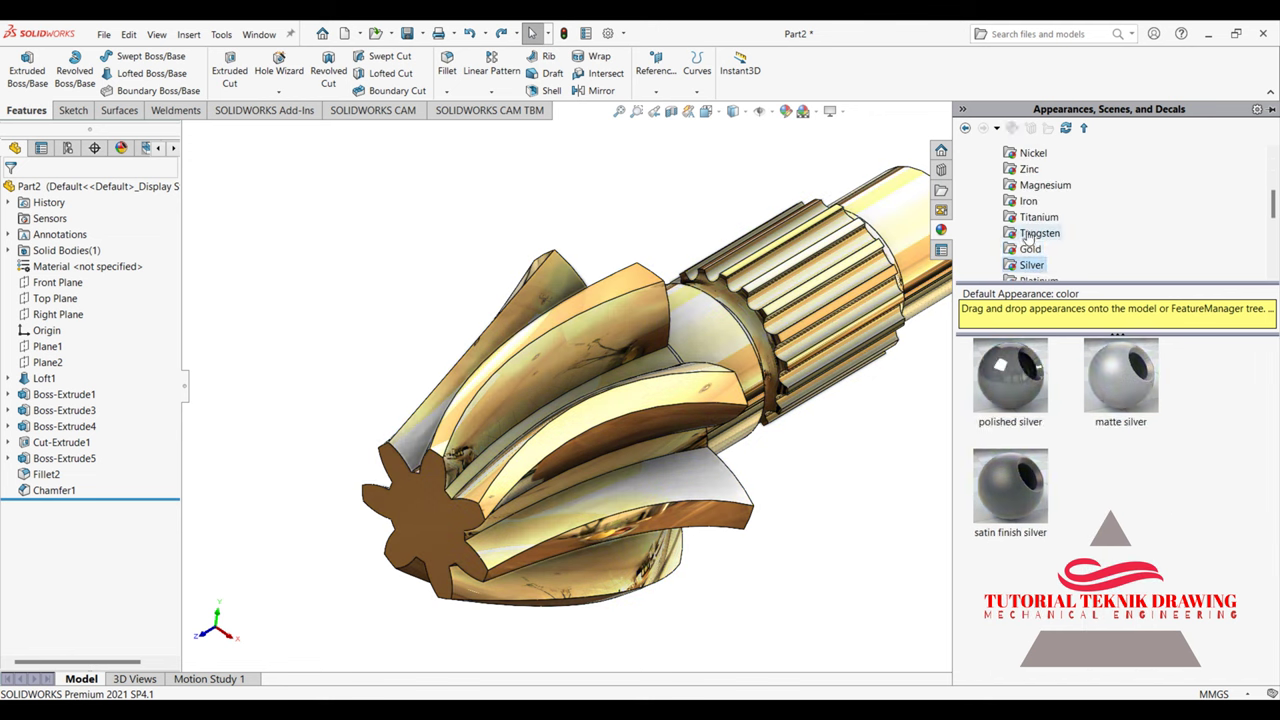
click(1030, 233)
click(1030, 217)
click(1027, 204)
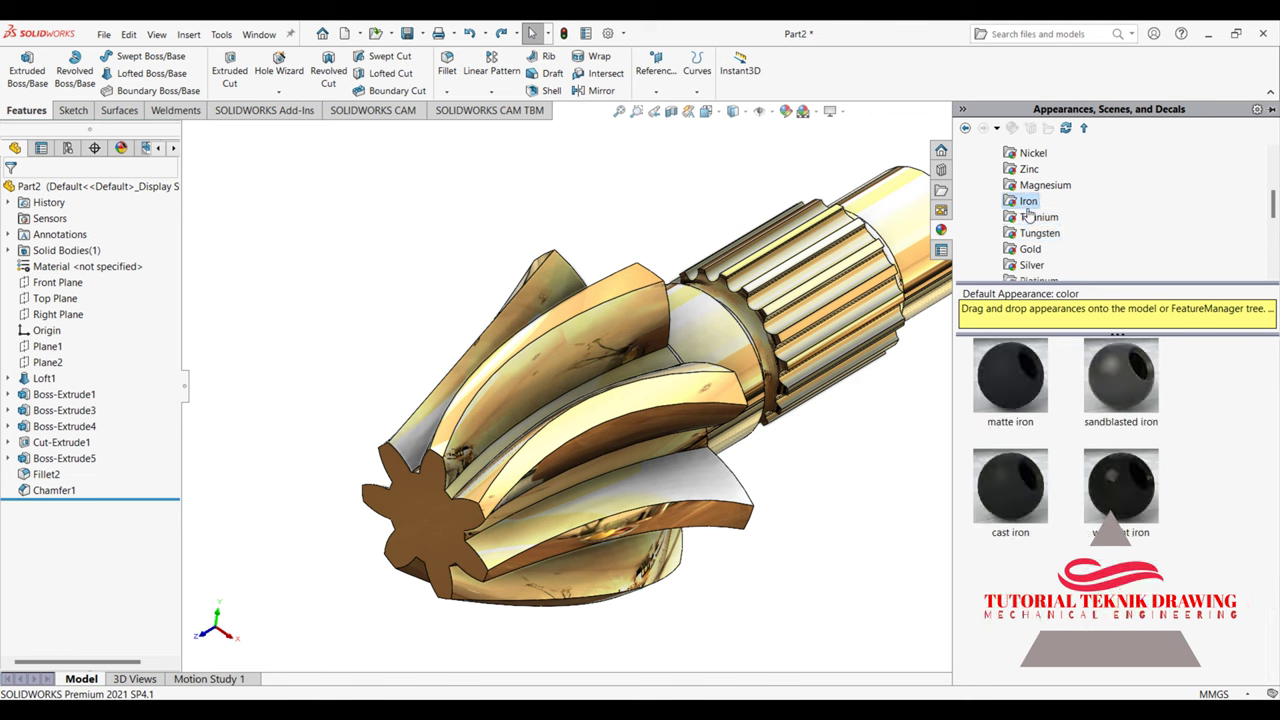
scroll(1030, 215, down, 1)
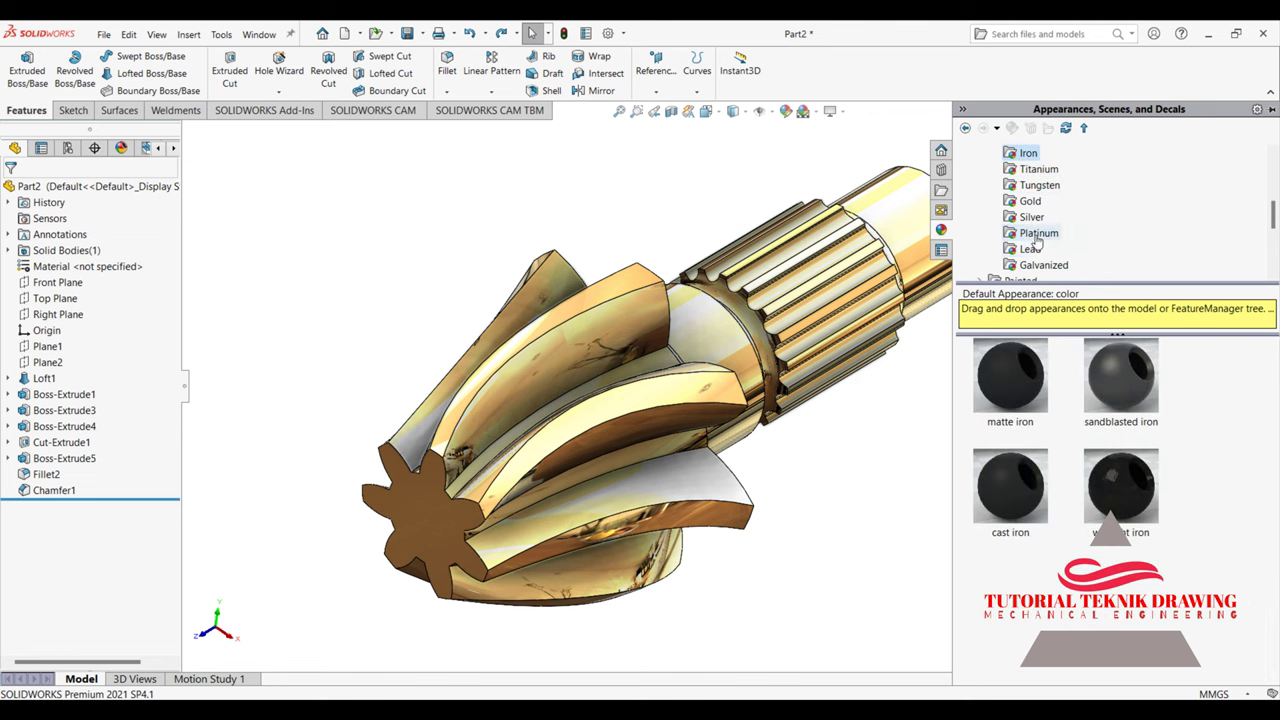
click(1037, 234)
click(1031, 217)
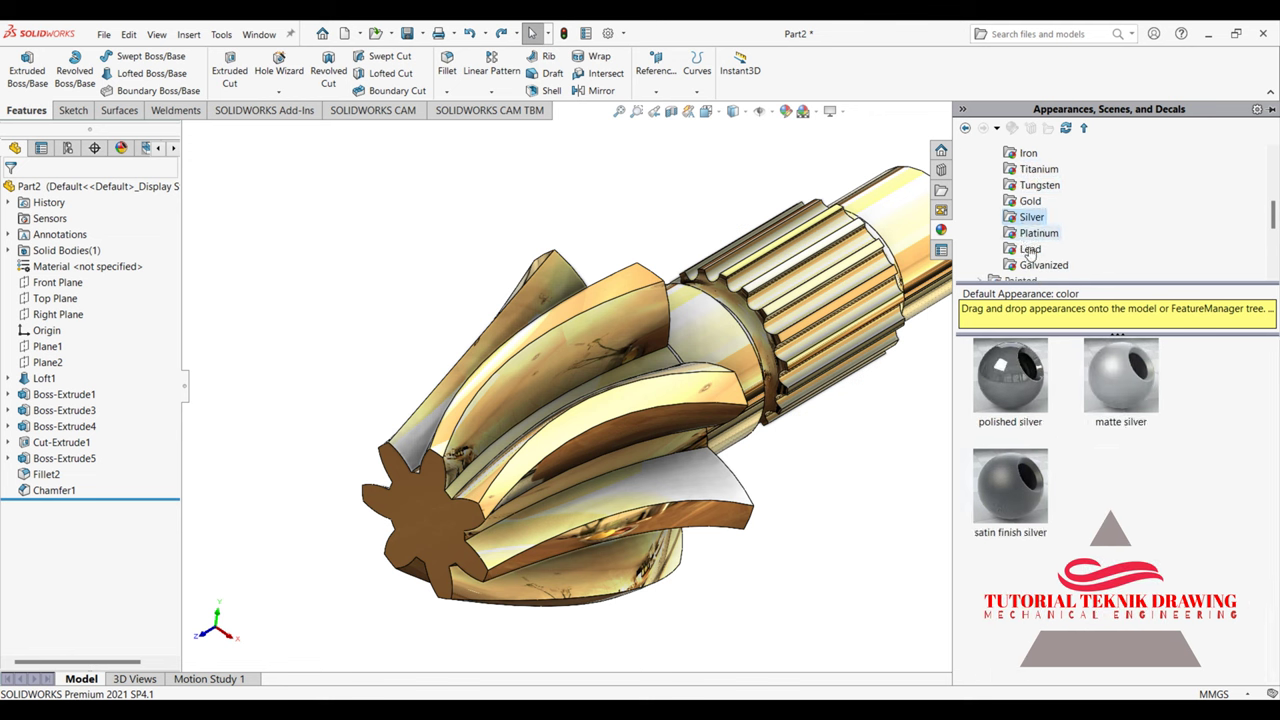
double_click(1025, 410)
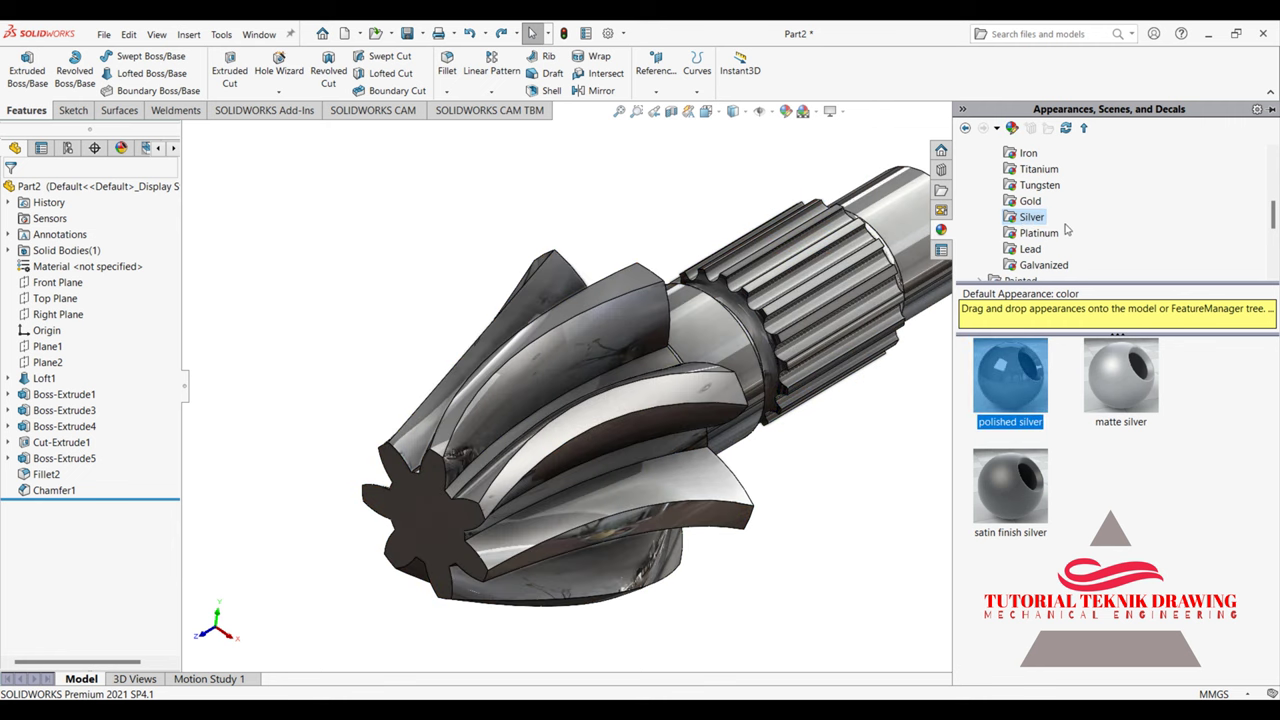
scroll(1030, 215, up, 3)
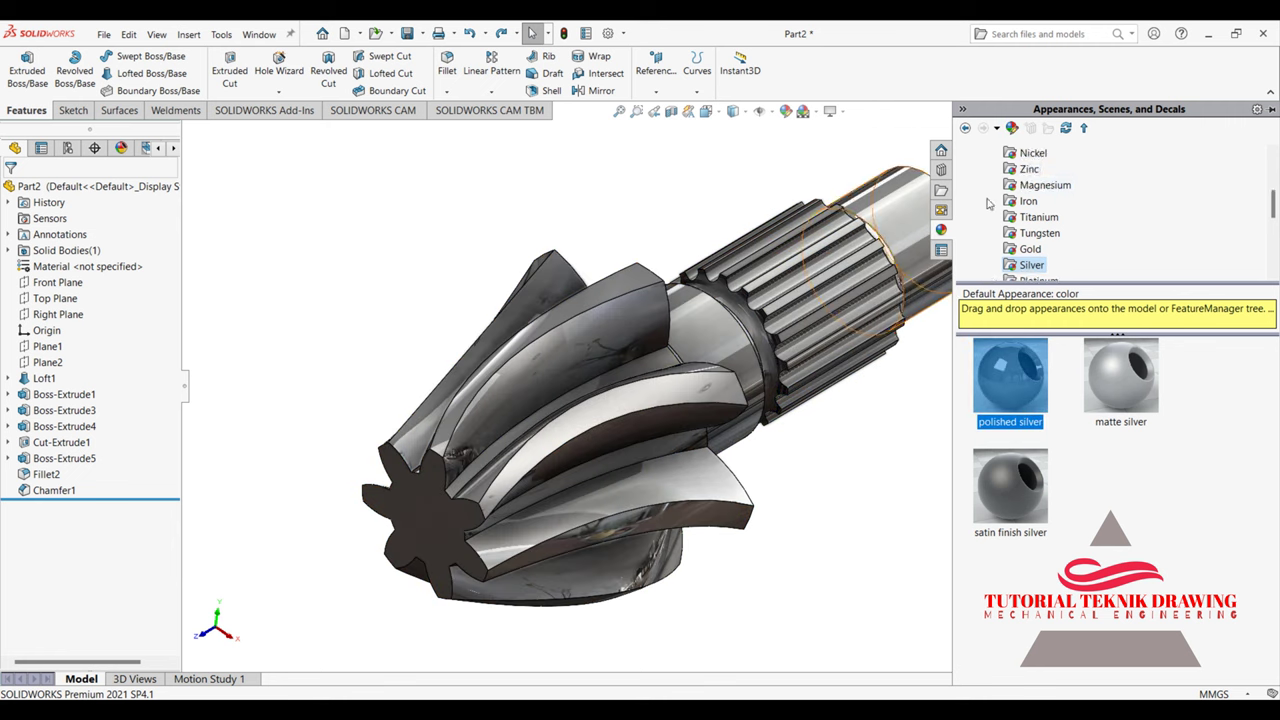
click(802, 111)
Step: Try the faded white scene, then switch to the Plain White scene
click(822, 134)
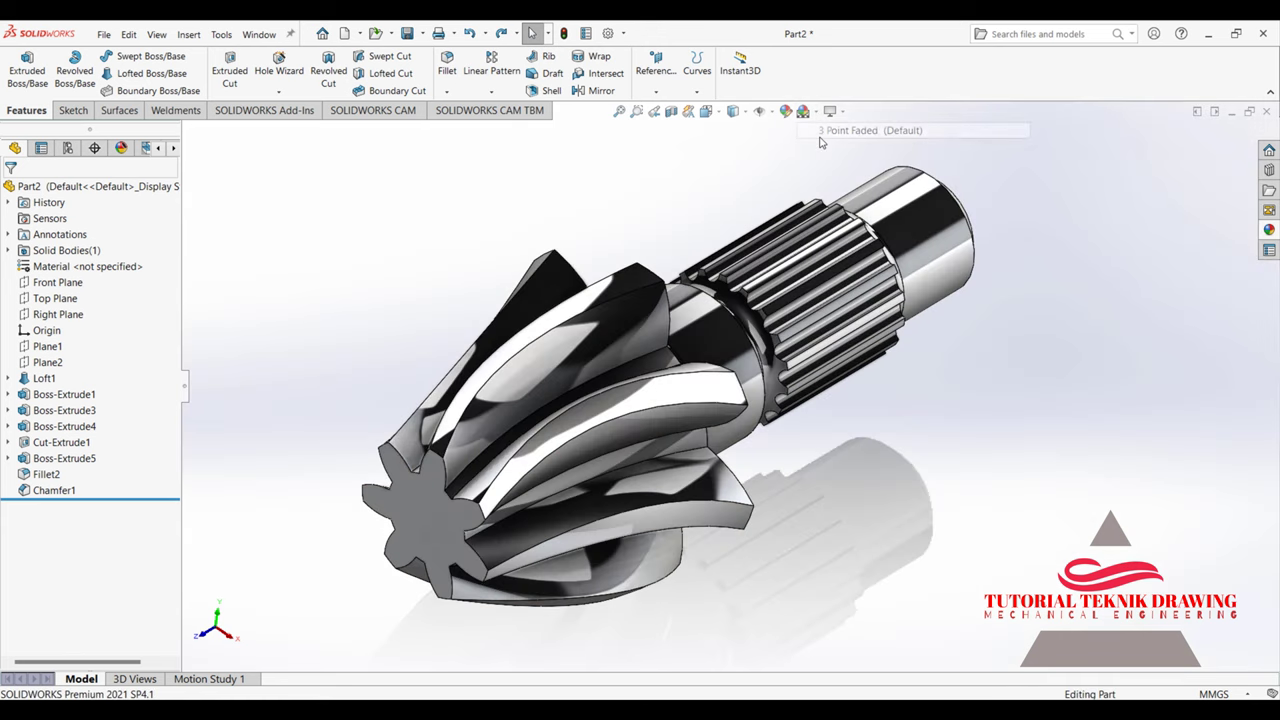
click(812, 111)
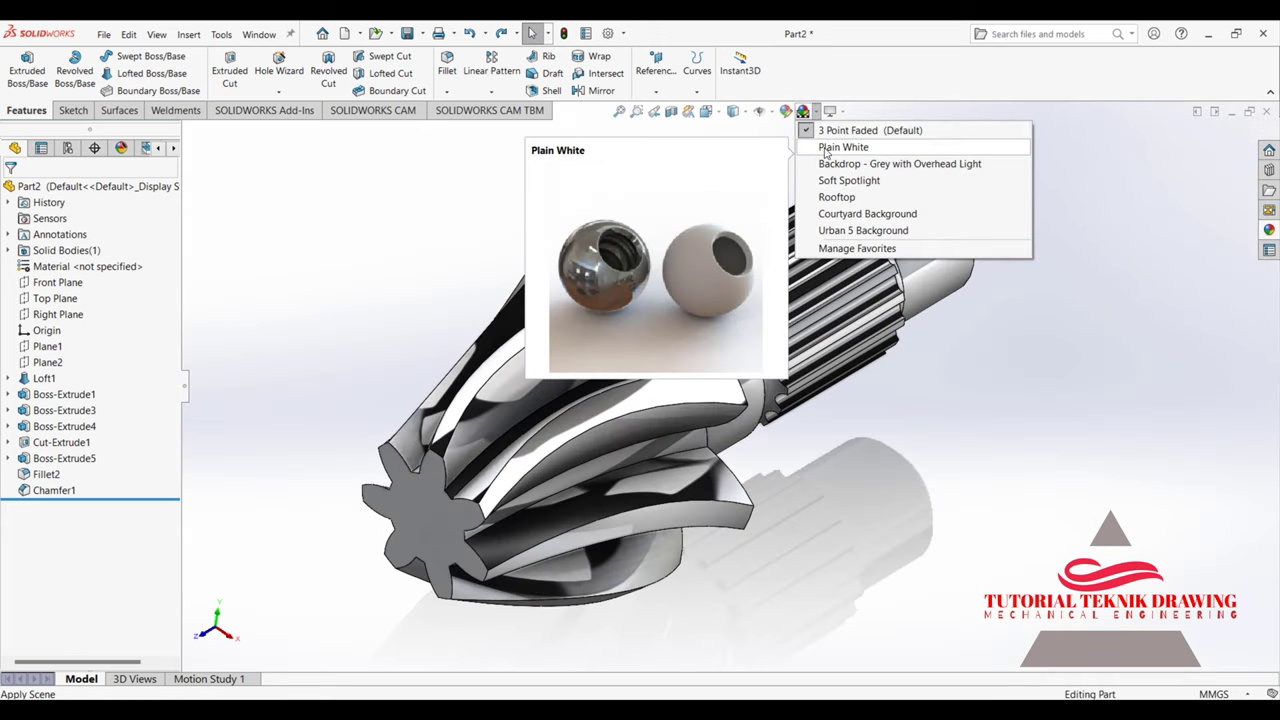
click(835, 146)
Step: Browse the metal appearances and apply polished gold to the shaft
click(1267, 230)
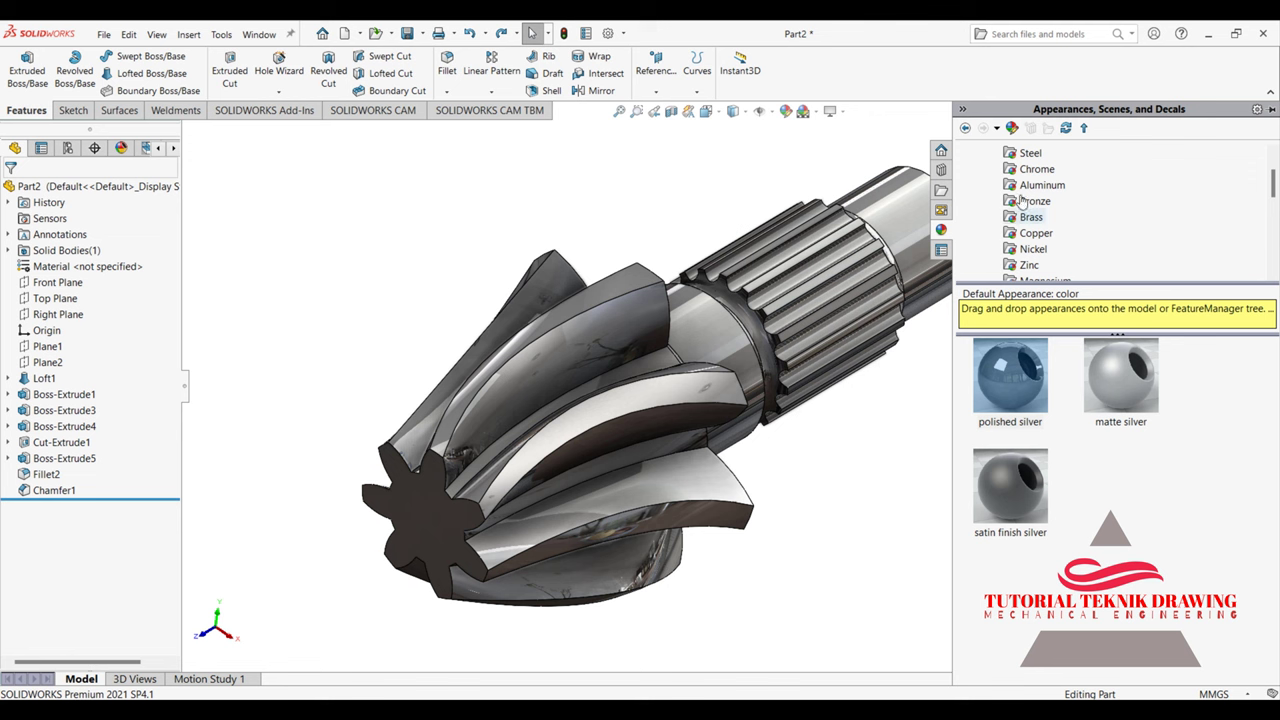
scroll(1030, 195, up, 1)
scroll(1065, 242, down, 1)
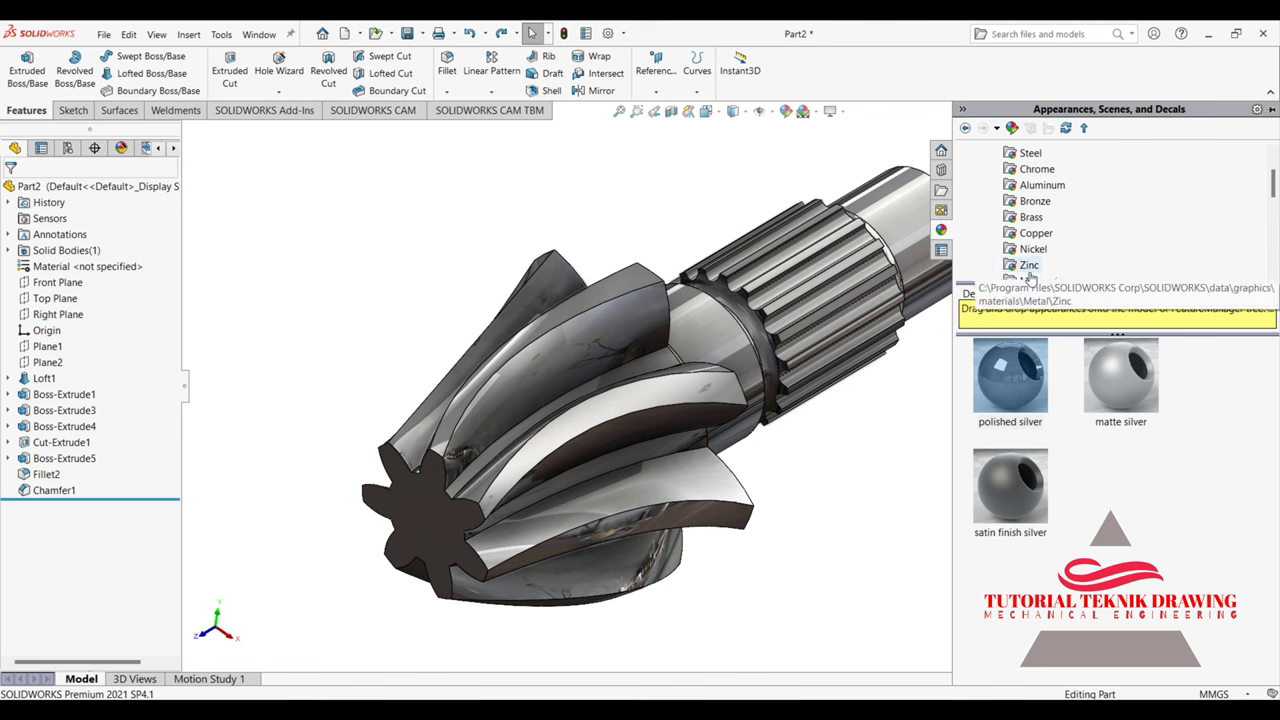
scroll(1045, 252, down, 2)
click(1035, 250)
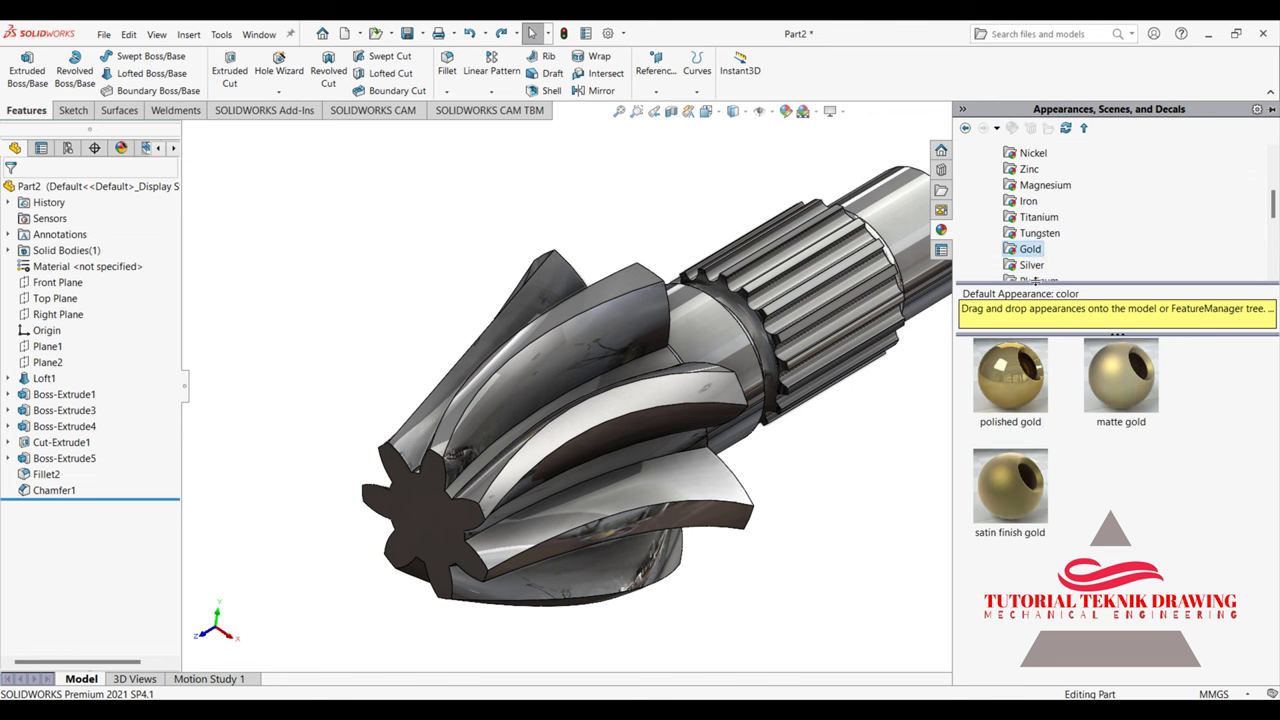
click(1040, 233)
click(1039, 217)
click(1029, 201)
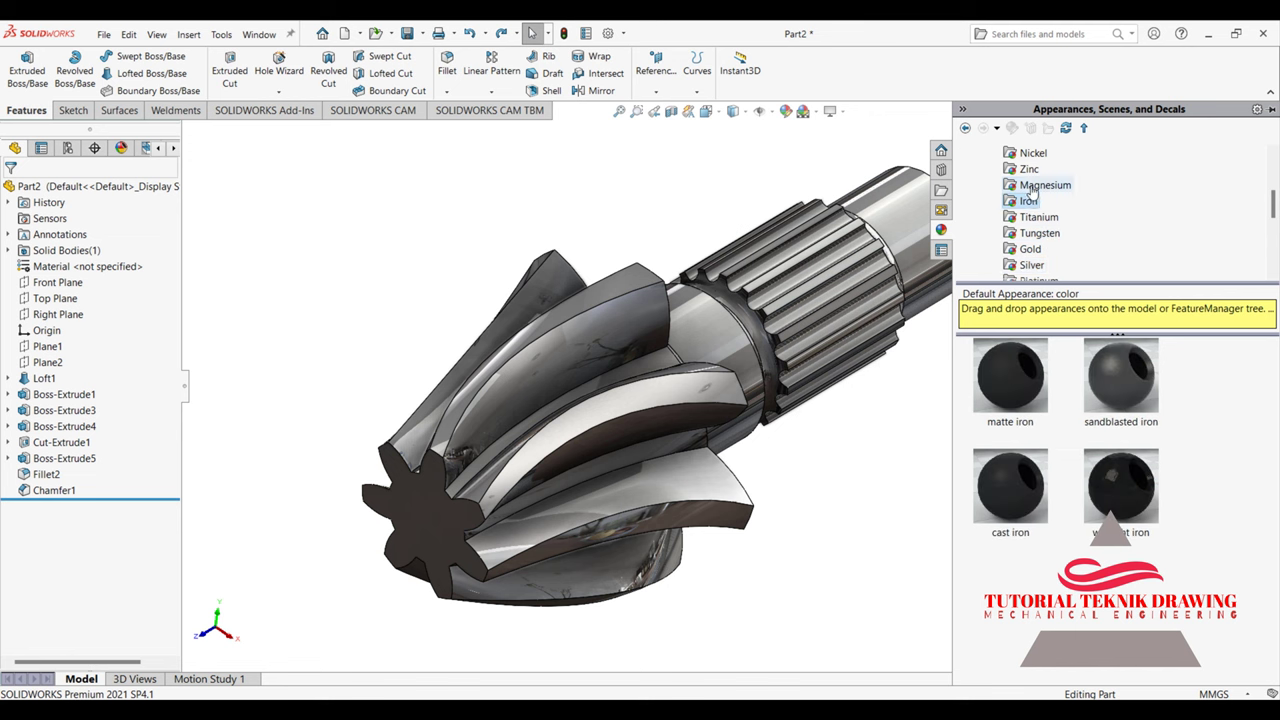
click(1040, 185)
click(1025, 171)
scroll(1025, 200, down, 2)
click(1025, 217)
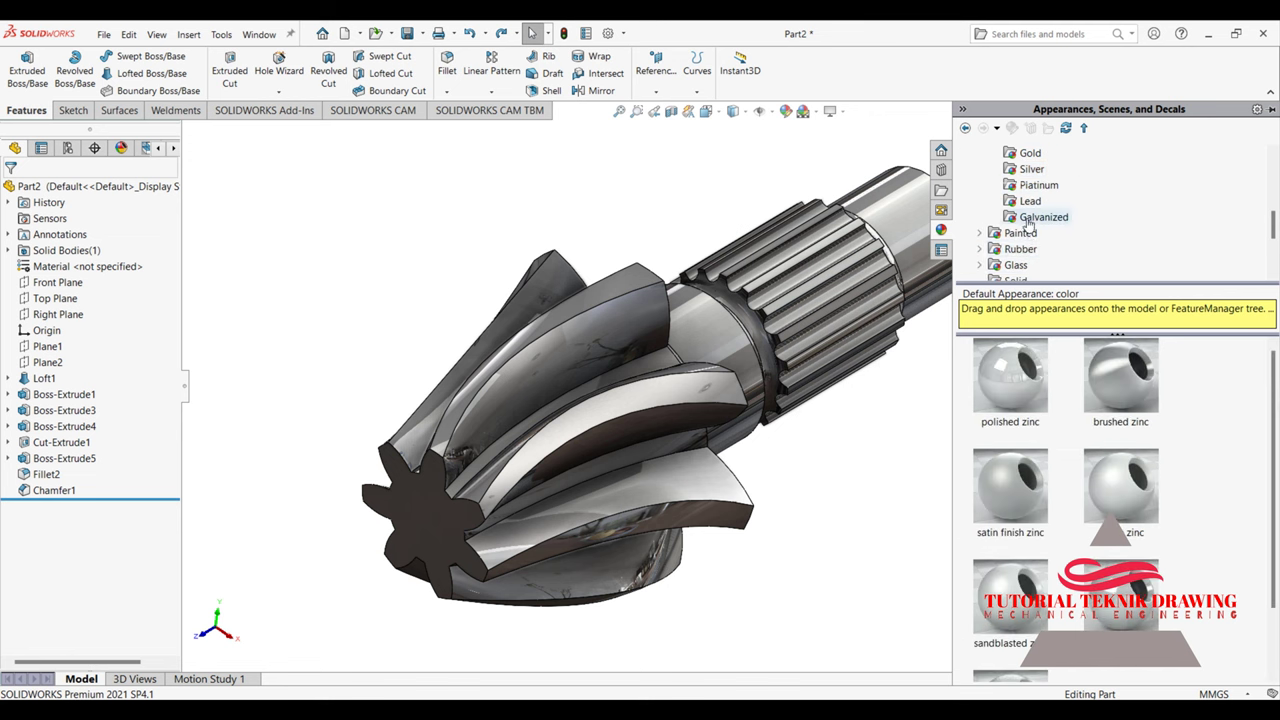
click(1029, 201)
click(1038, 185)
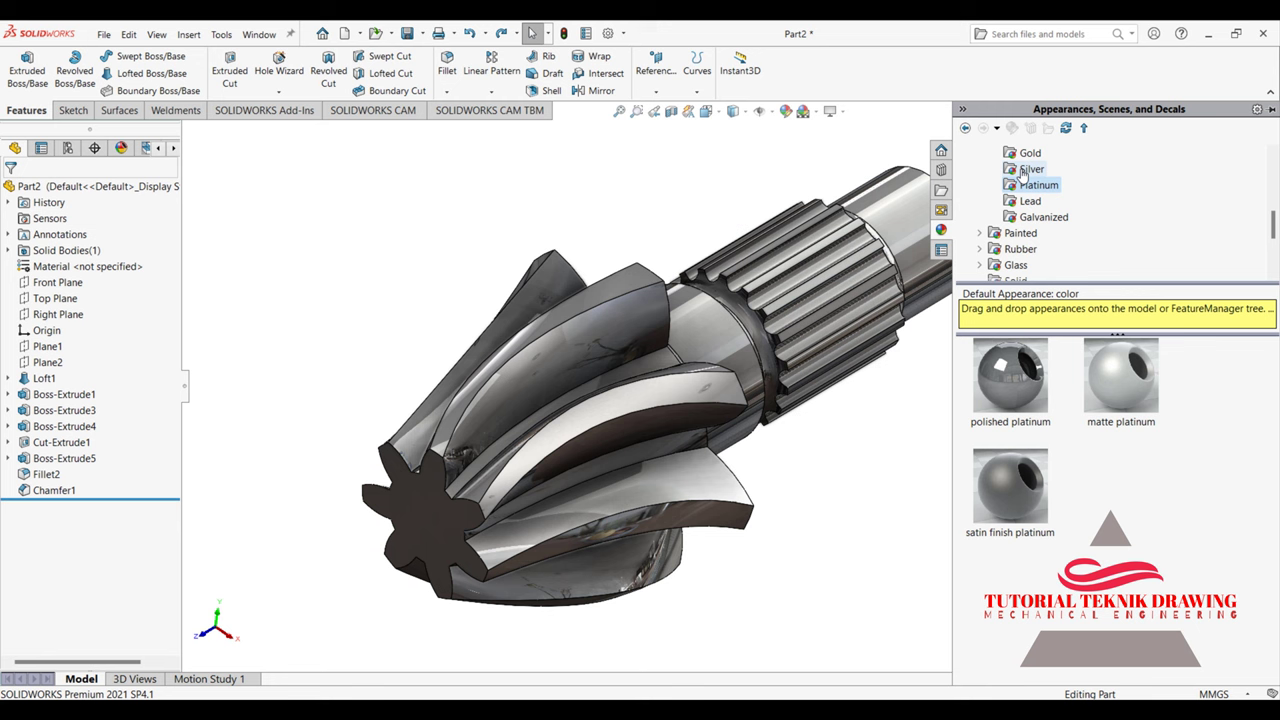
click(1031, 169)
click(1029, 153)
double_click(1022, 346)
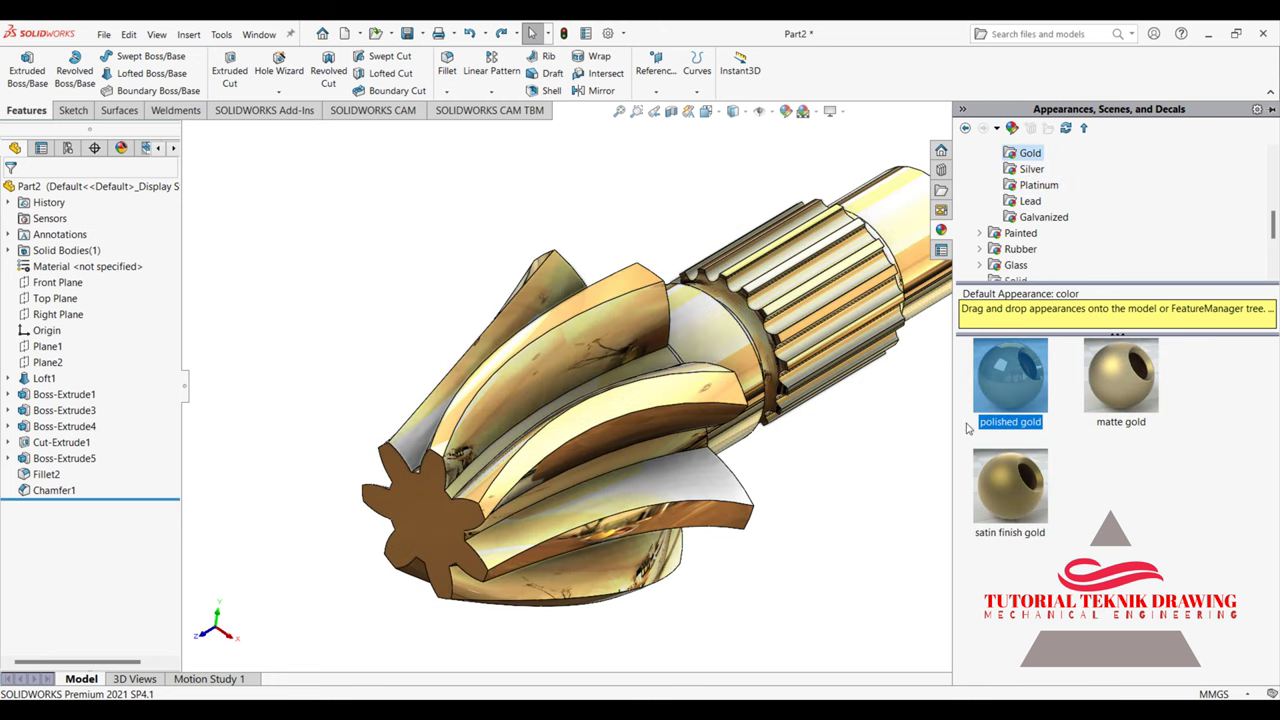
click(1269, 231)
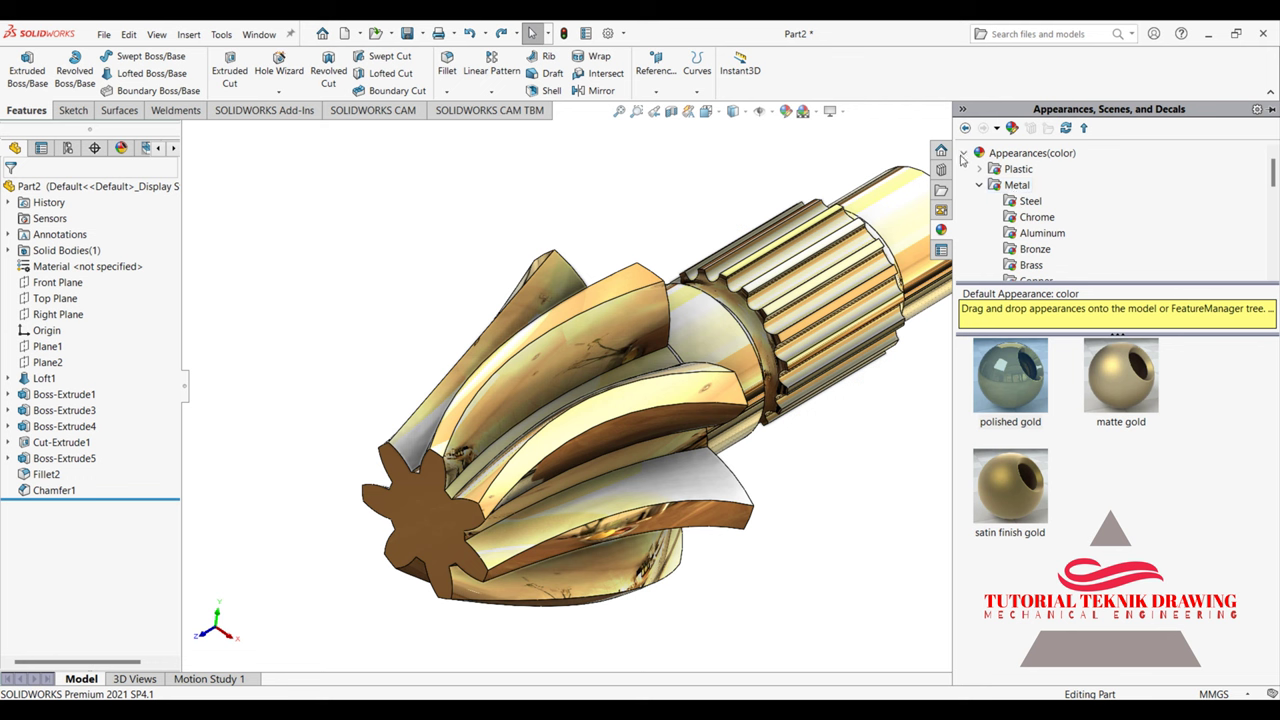
Step: Drag the Traffic Lights scene from Scenes > Studio Scenes onto the gold pinion
click(964, 153)
click(963, 169)
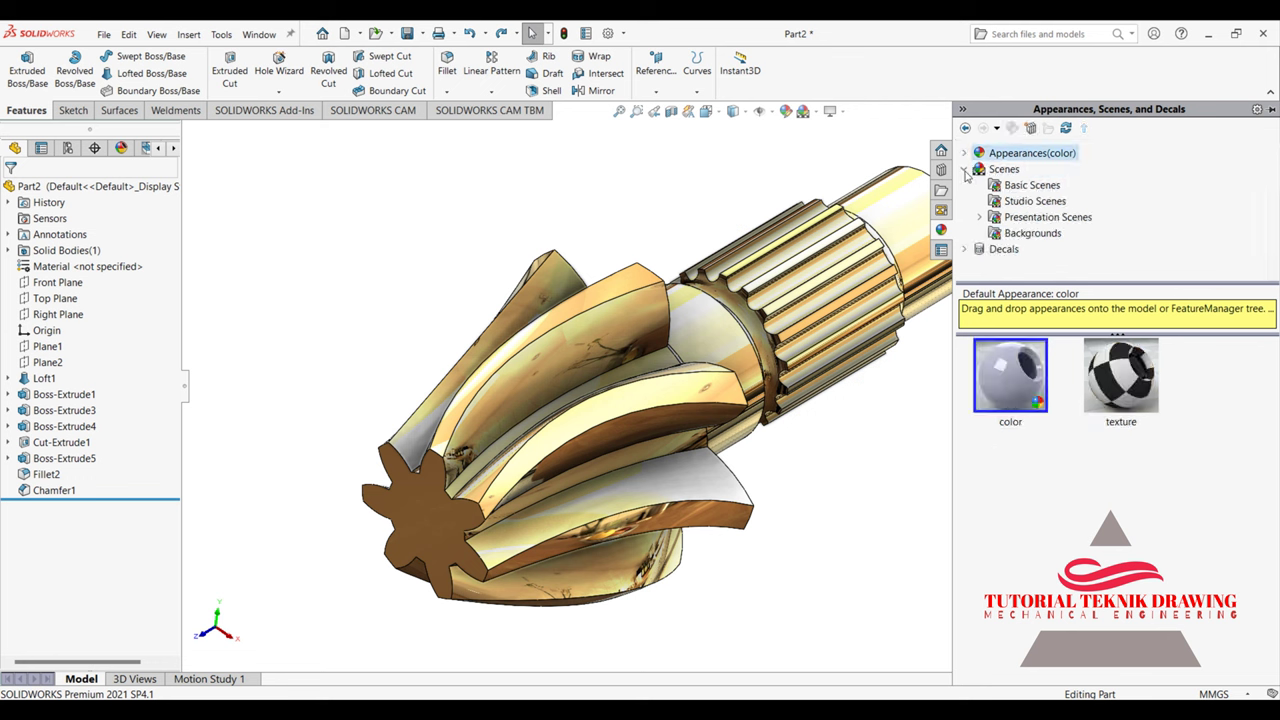
click(1028, 185)
click(1018, 201)
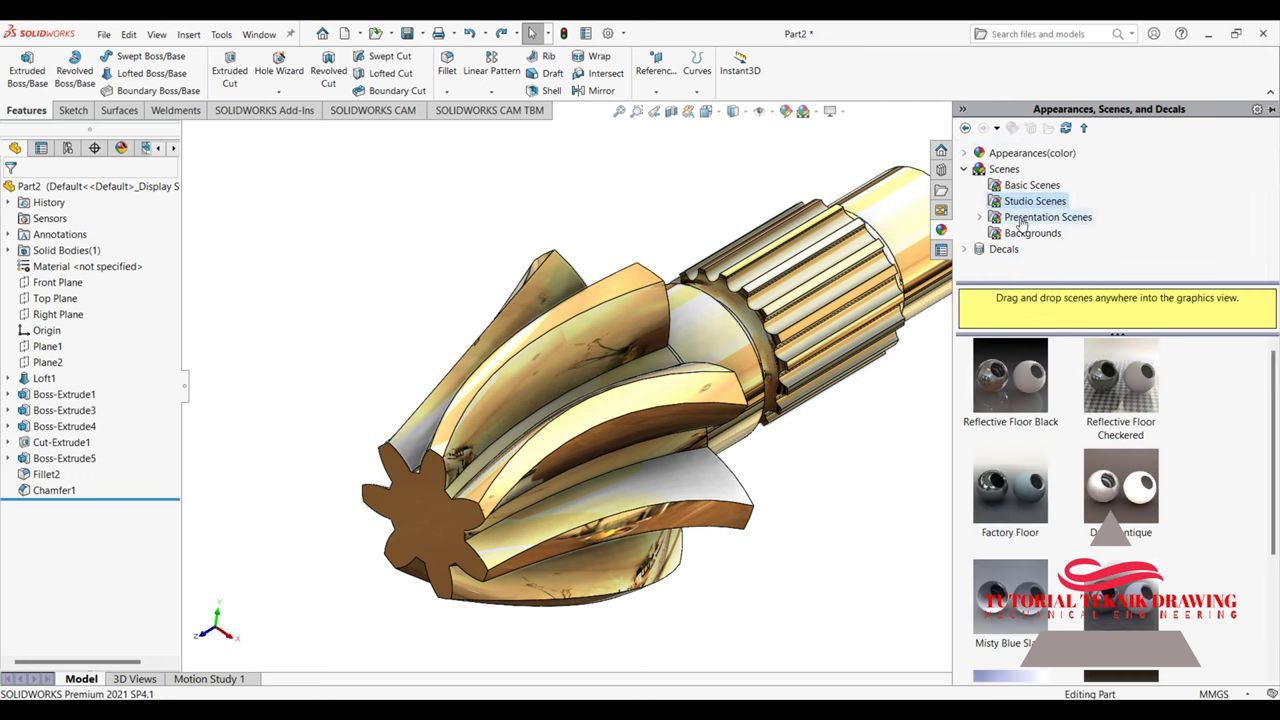
scroll(1123, 489, down, 2)
click(1028, 638)
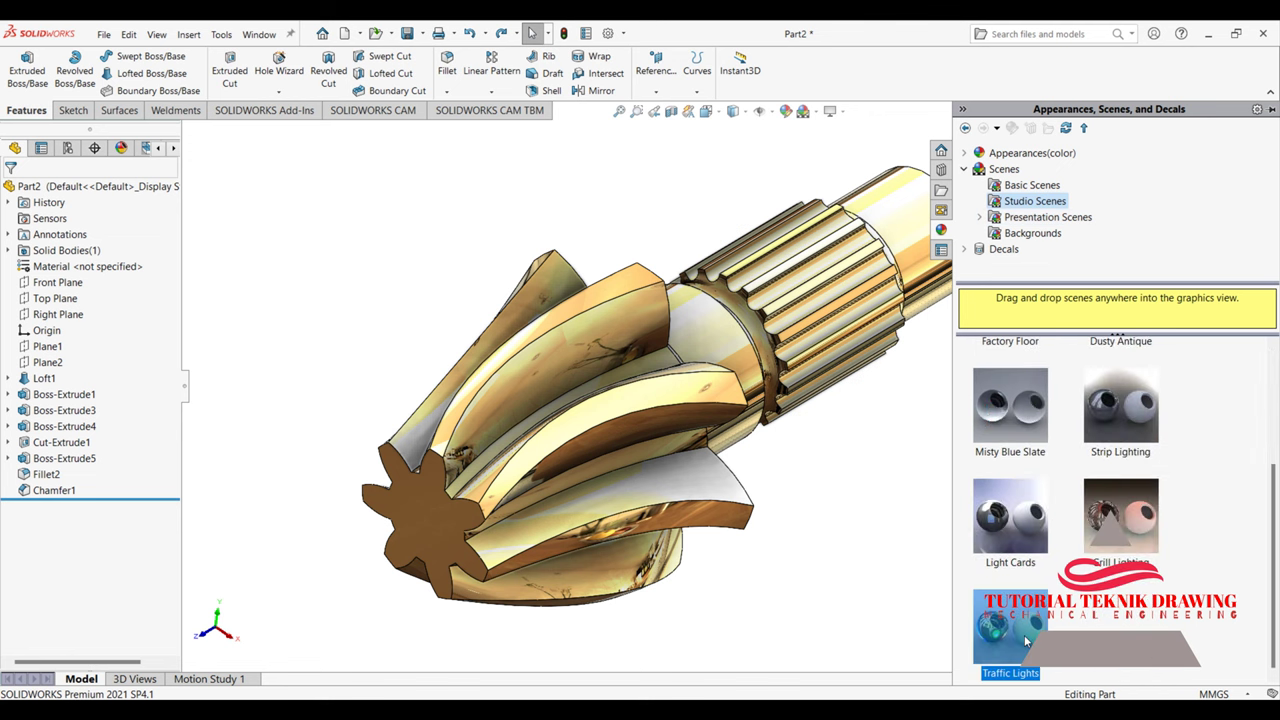
drag(1025, 640, 790, 422)
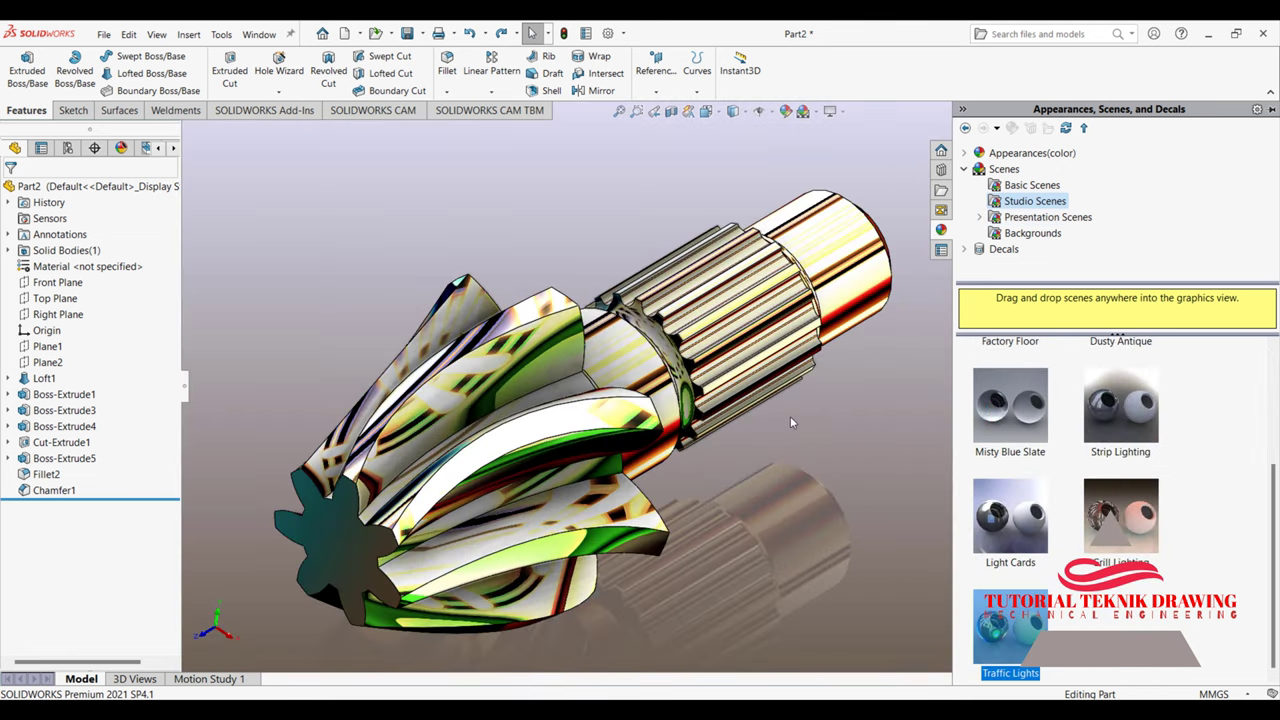